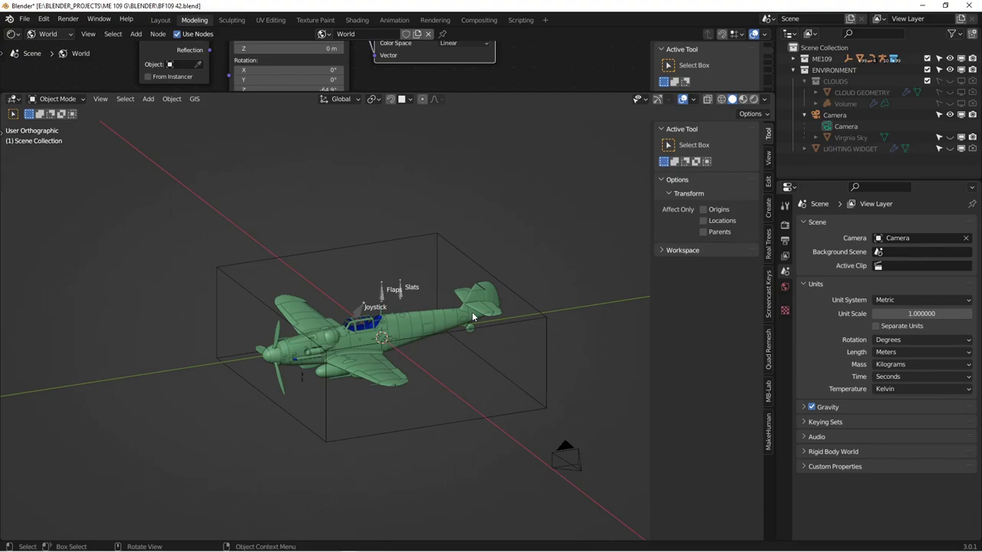
Show the hidden Virgnia Sky backdrop plane behind the aircraft and select it.
middle_click_drag(440, 374, 426, 261)
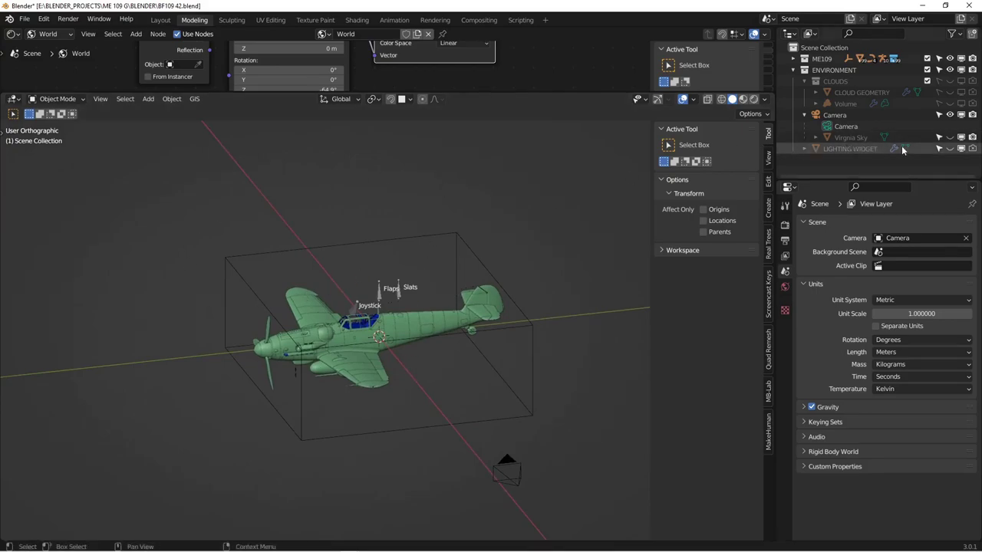
left_click(950, 138)
scroll(480, 278, "down", 3)
middle_click_drag(487, 275, 423, 276)
left_click(424, 277)
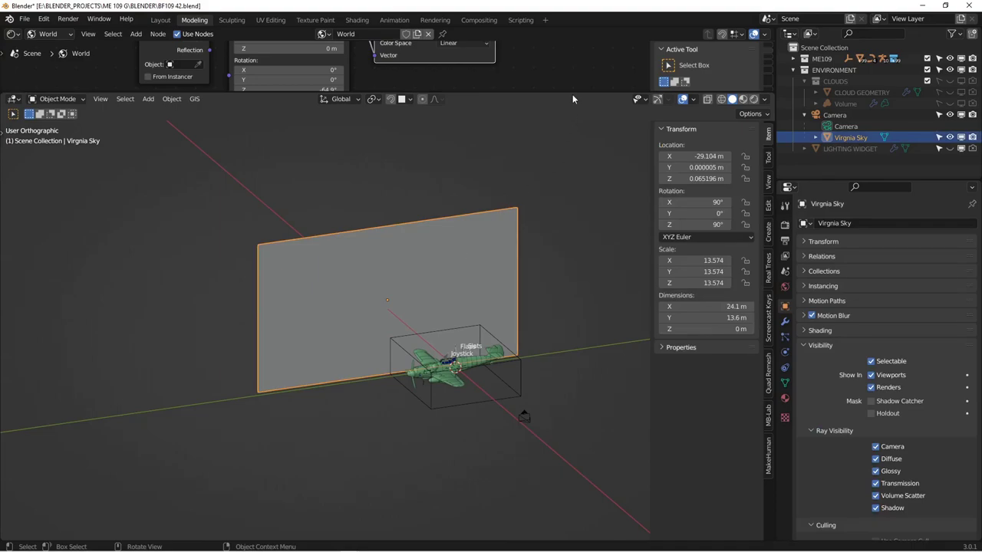
Enlarge the node editor and switch its shader type from World to Object for the backdrop plane's material.
left_click_drag(572, 93, 573, 214)
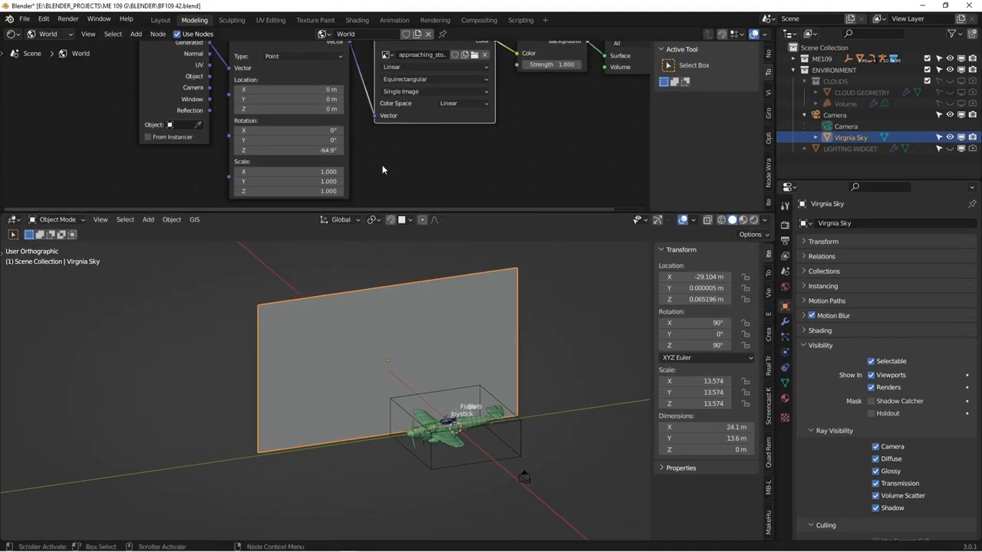
left_click(13, 34)
left_click(46, 139)
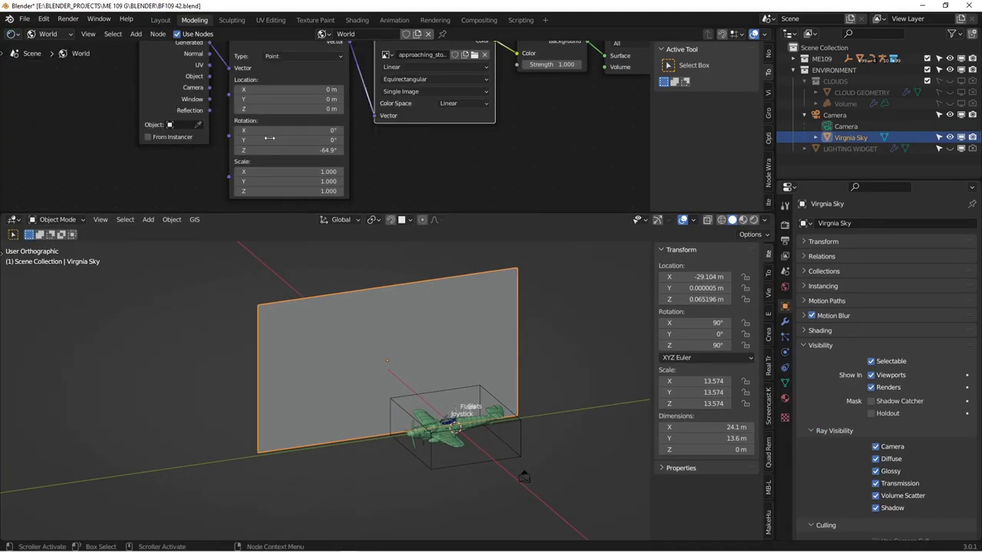
scroll(443, 138, "down", 4)
middle_click_drag(422, 85, 404, 113)
left_click(65, 34)
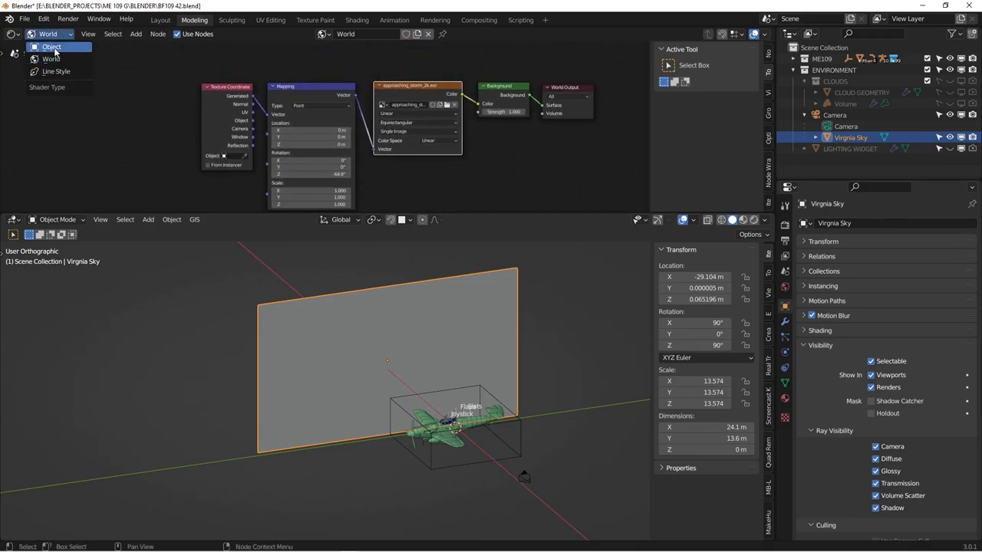
left_click(52, 47)
scroll(307, 119, "up", 3)
Look at the 20191006_122853.jpg source photo in the image texture's file browser without loading anything.
left_click(400, 134)
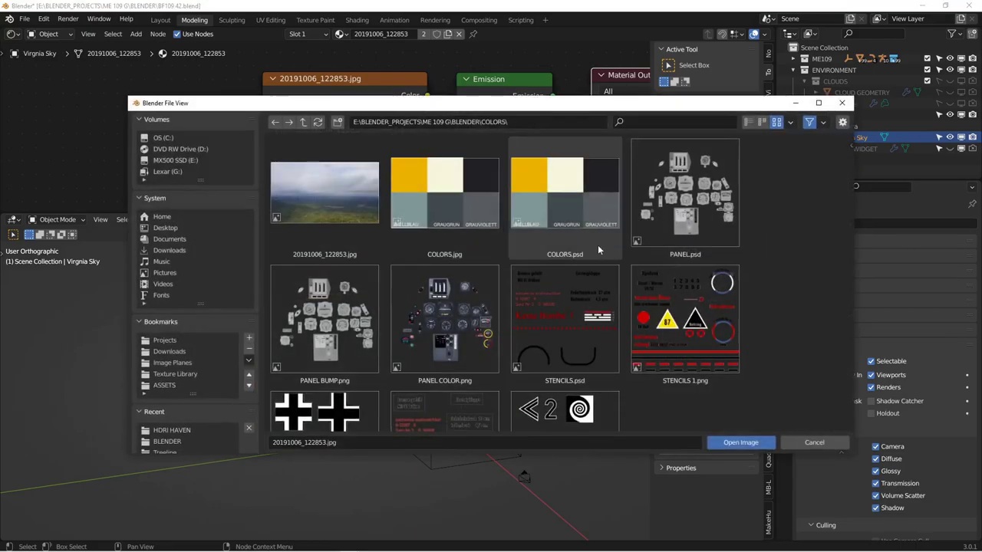
left_click(324, 187)
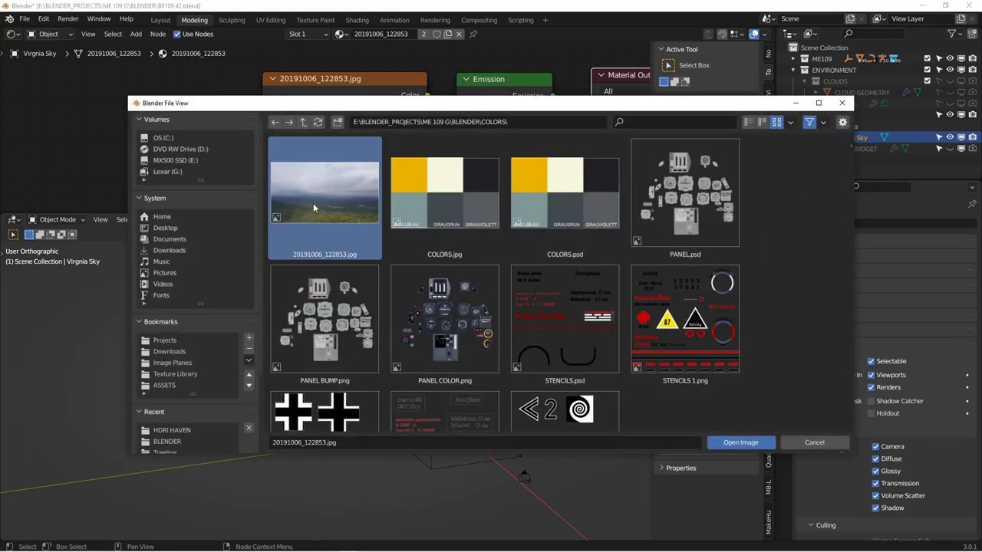
left_click(831, 445)
Hide the ME109 collection and switch the viewport to rendered shading to preview the textured backdrop plane.
left_click(938, 59)
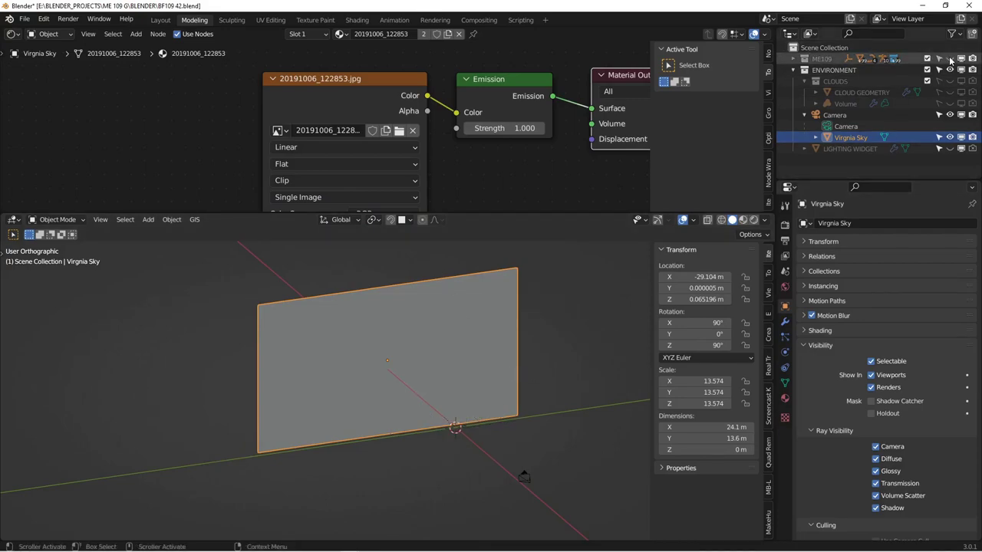
left_click_drag(488, 214, 488, 192)
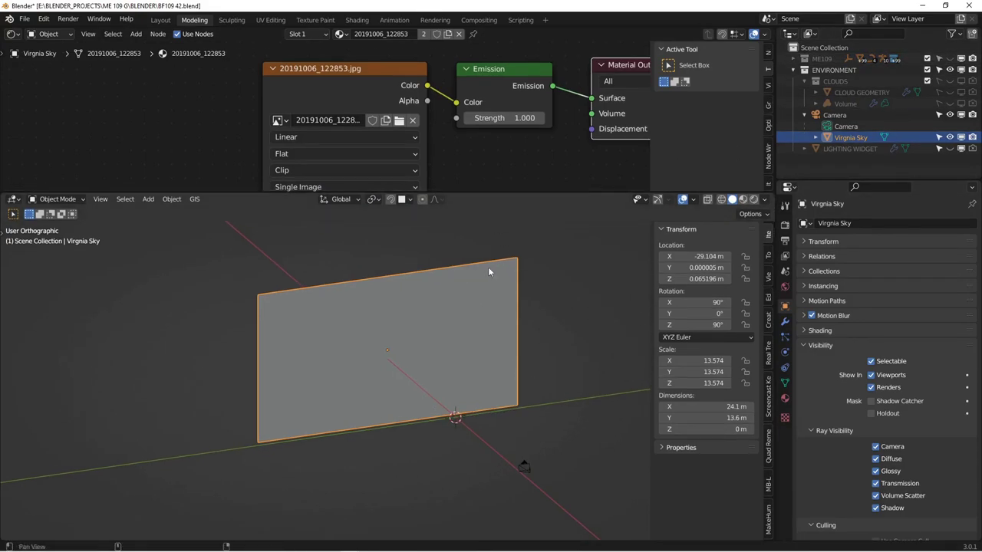
middle_click_drag(504, 270, 408, 263)
left_click(755, 200)
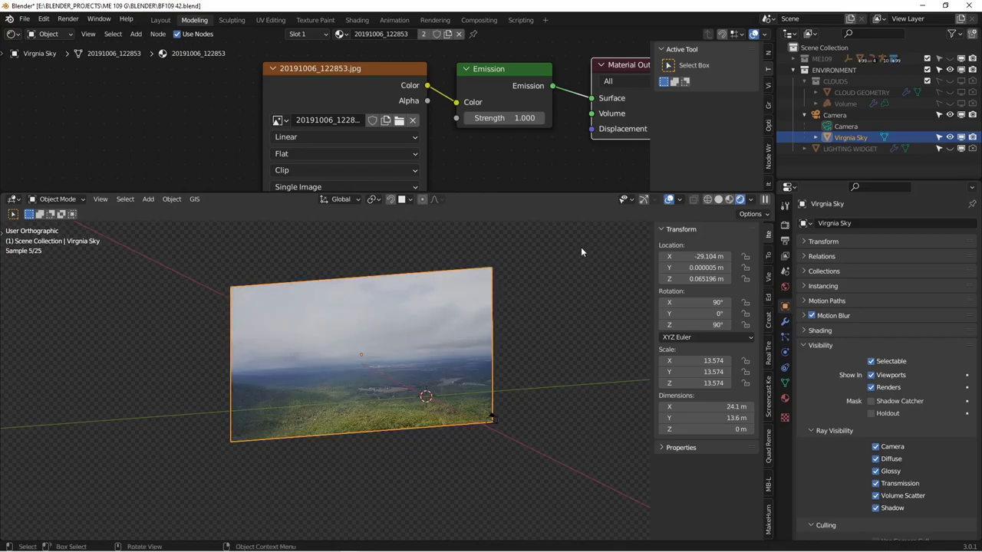
scroll(345, 358, "up", 5)
mouse_move(344, 357)
middle_mouse_down("shift")
mouse_move(586, 359)
mouse_move(493, 379)
middle_mouse_up("shift")
scroll(586, 359, "down", 3)
middle_click_drag(542, 132, 398, 136)
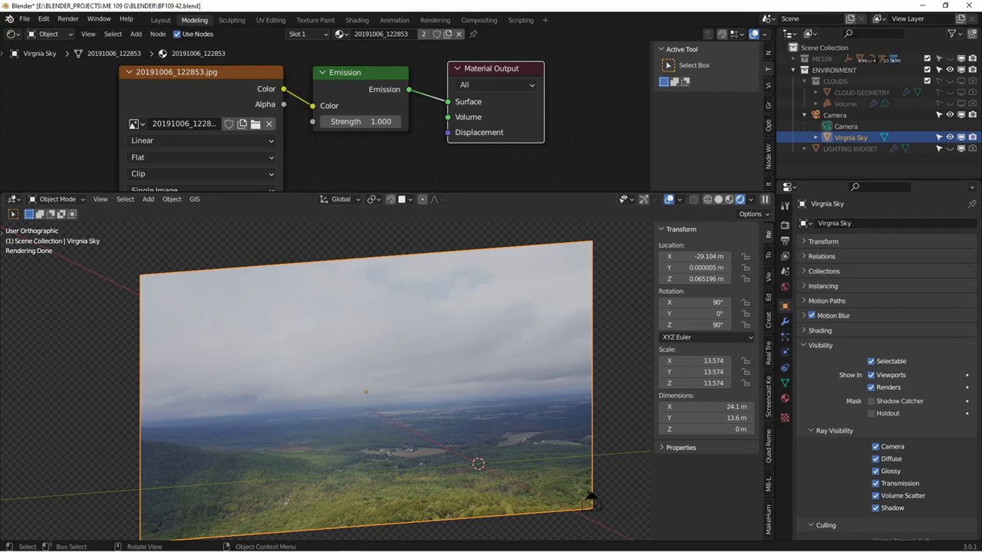
Examine the SAMPLE 2.jpg reference image in Photos and return to the backdrop scene in Blender.
left_click_drag(1, 146, 611, 2)
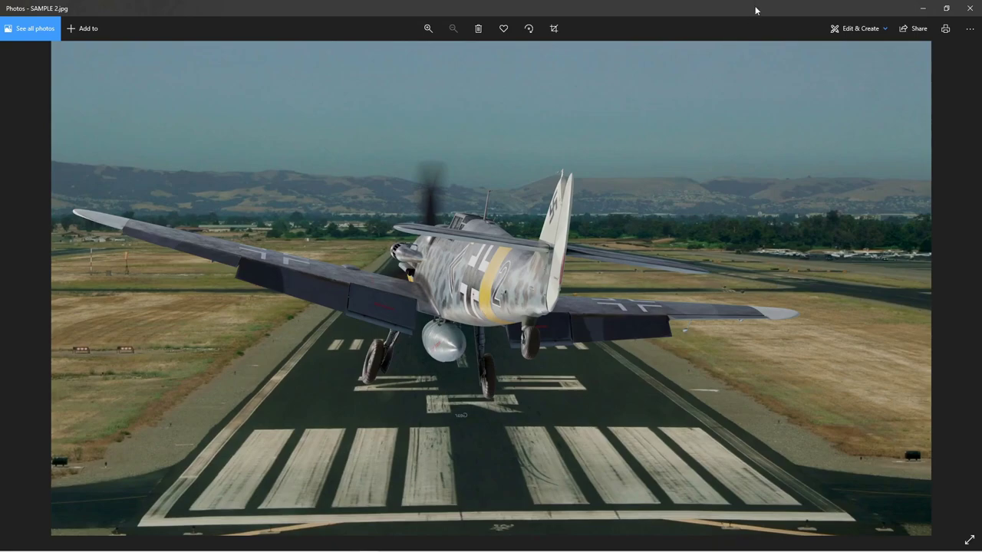
left_click_drag(756, 13, 0, 218)
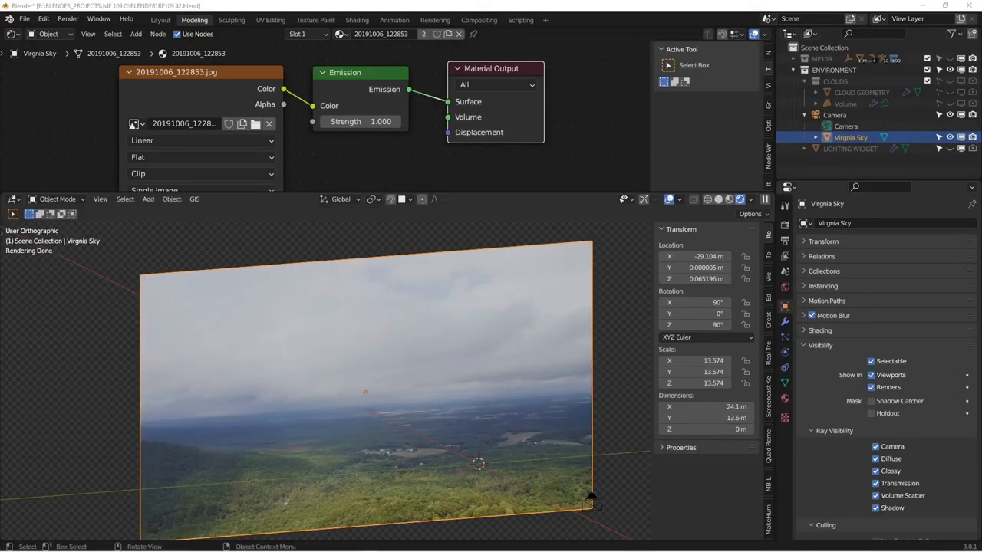
middle_click_drag(496, 365, 490, 387)
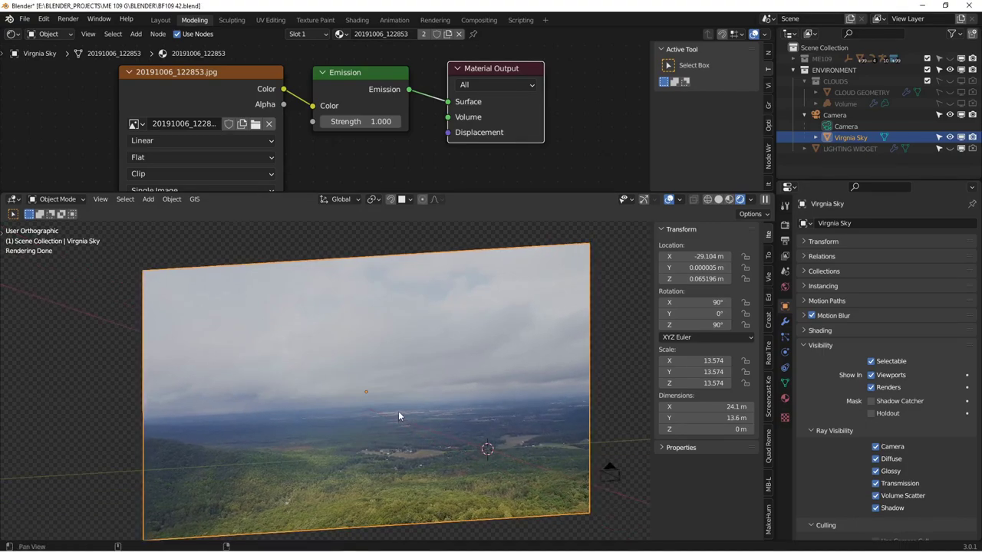
middle_click_drag(399, 411, 340, 309)
middle_click_drag(398, 393, 448, 415)
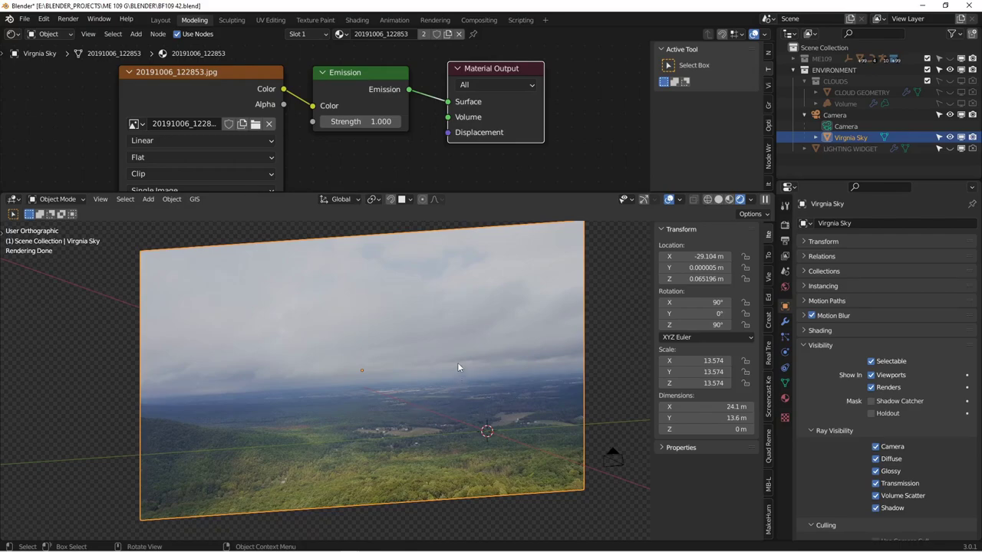
Show the LIGHTING WIDGET object and examine the sky reflected in its chrome ball against the backdrop.
left_click(950, 149)
middle_click_drag(521, 422, 526, 436)
middle_click_drag(526, 437, 467, 355, "shift")
scroll(468, 355, "up", 4)
scroll(418, 383, "up", 4)
scroll(418, 402, "down", 1)
middle_click_drag(403, 399, 415, 380)
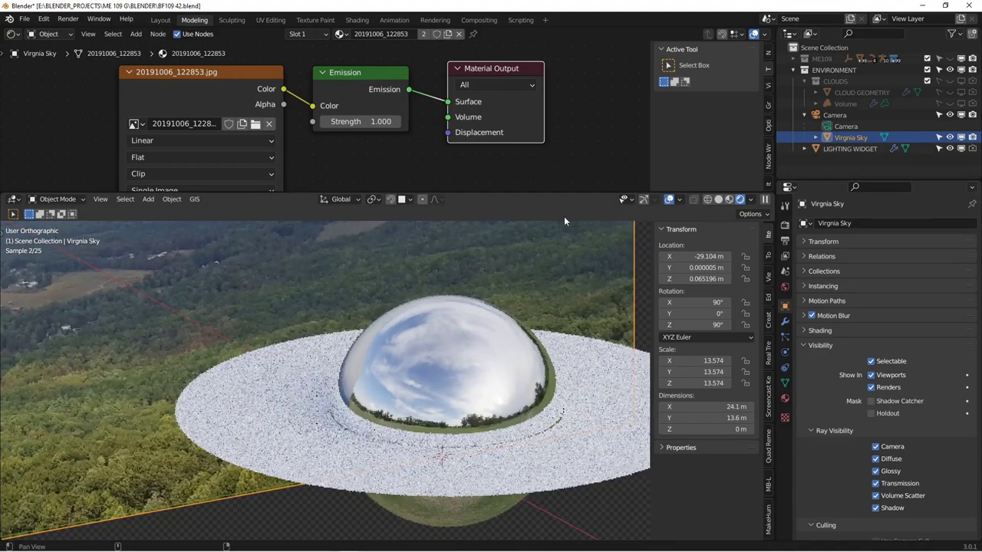
left_click_drag(562, 194, 557, 83)
middle_click_drag(410, 327, 473, 333)
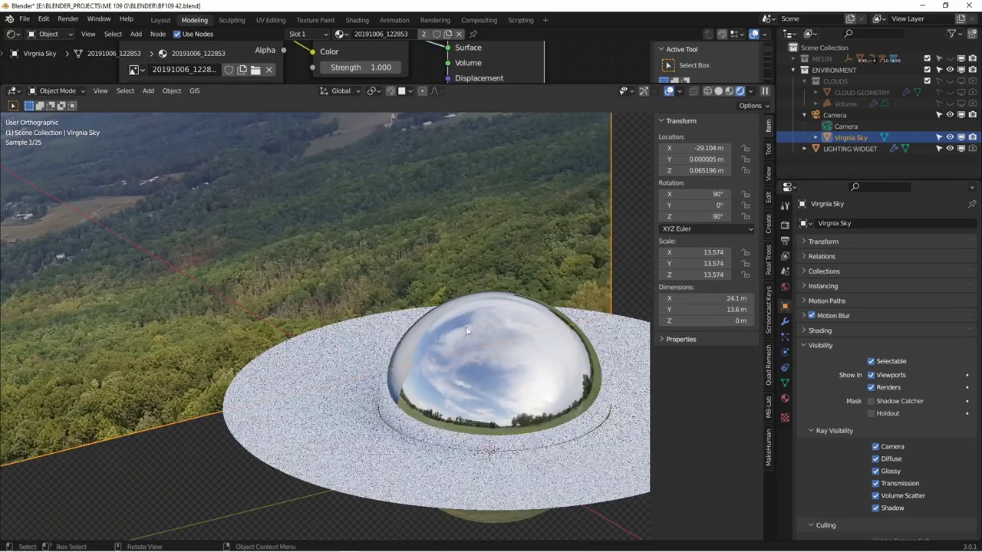
middle_click_drag(489, 368, 298, 420)
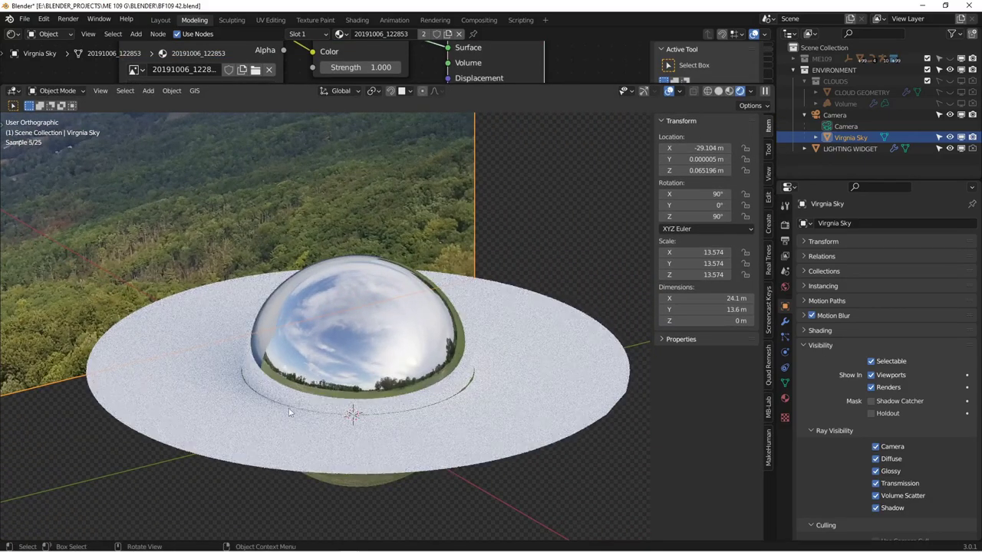
scroll(468, 382, "down", 3)
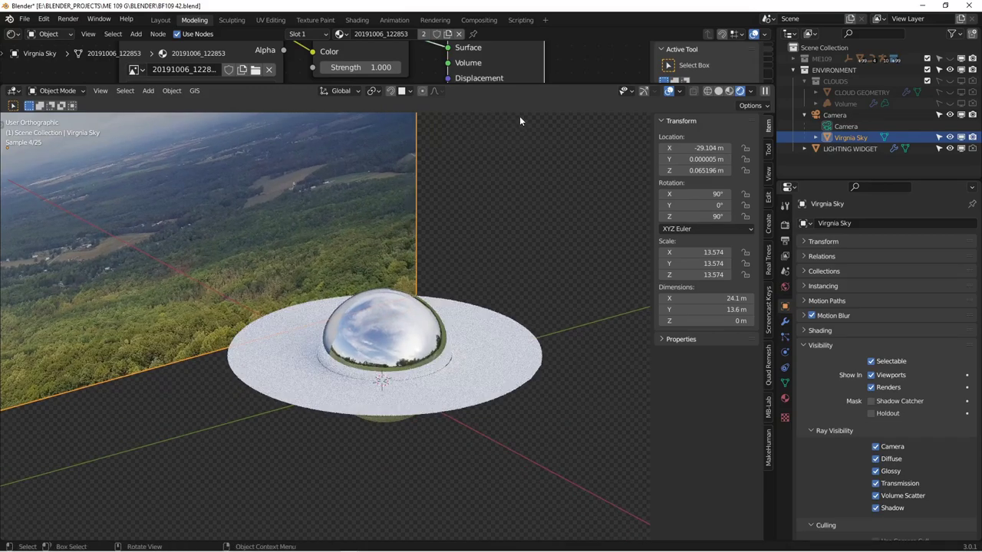
Switch the node editor to the World shader and load kloofendal_48d_partly_cloudy_2k.exr as the environment texture.
left_click_drag(566, 86, 564, 247)
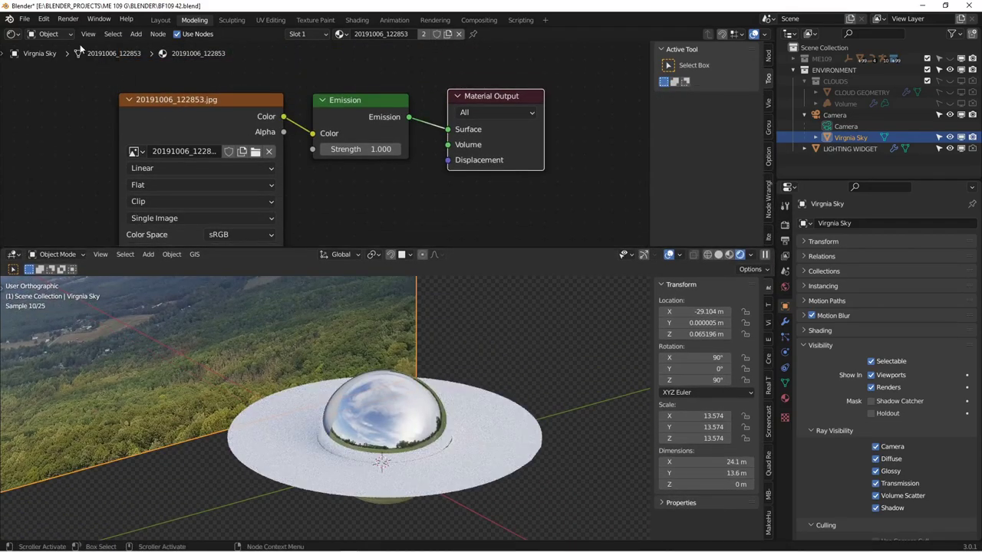
left_click(49, 34)
left_click(50, 59)
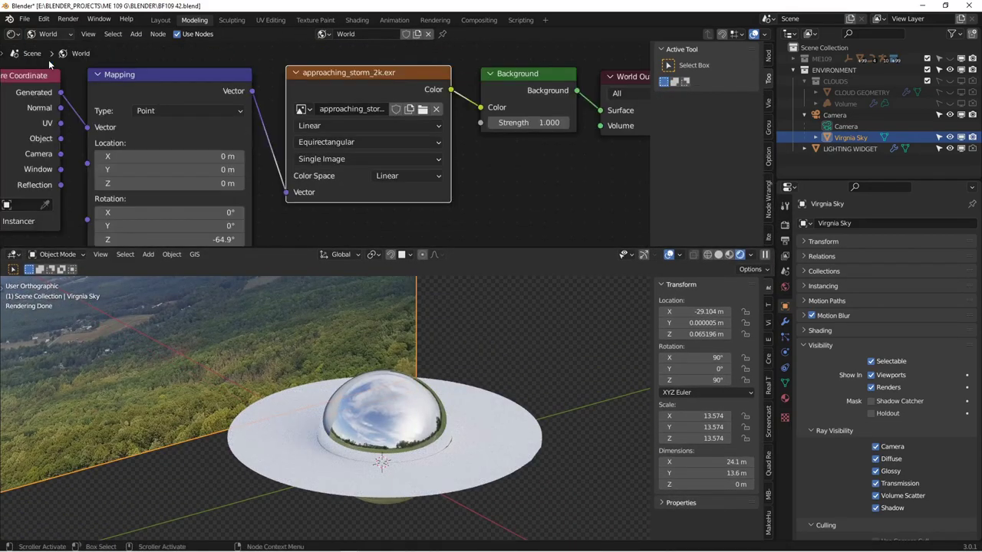
left_click(422, 109)
left_click(566, 194)
left_click(741, 443)
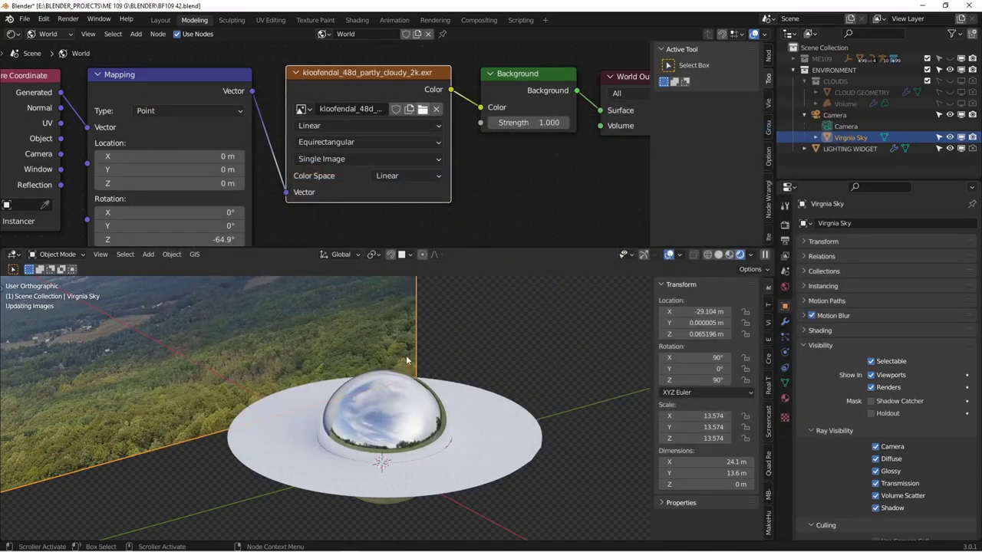
Examine the lighting widget's reflections and cast shadow up close and through the camera against the backdrop.
middle_click_drag(392, 374, 453, 330)
left_click_drag(500, 247, 500, 182)
scroll(432, 348, "up", 4)
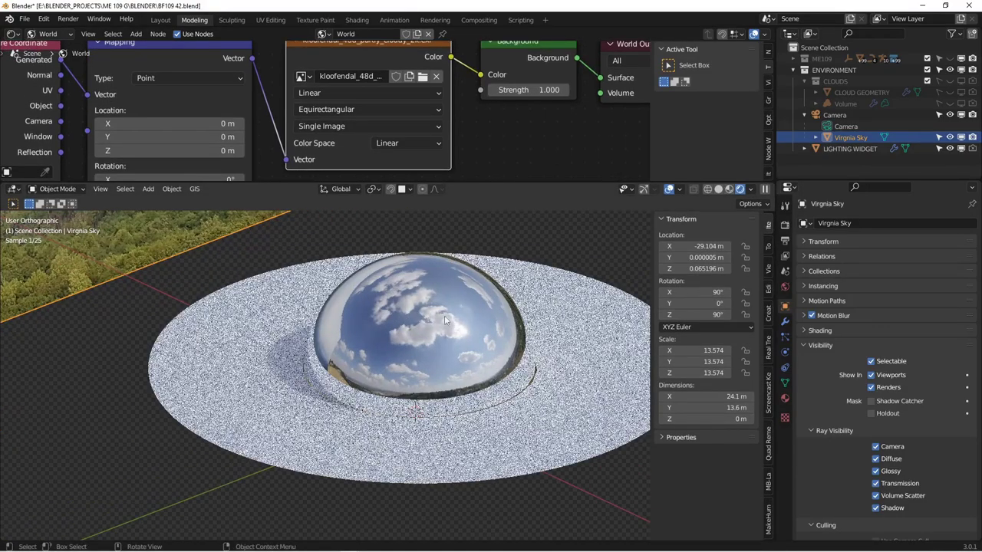
middle_click_drag(432, 348, 466, 299)
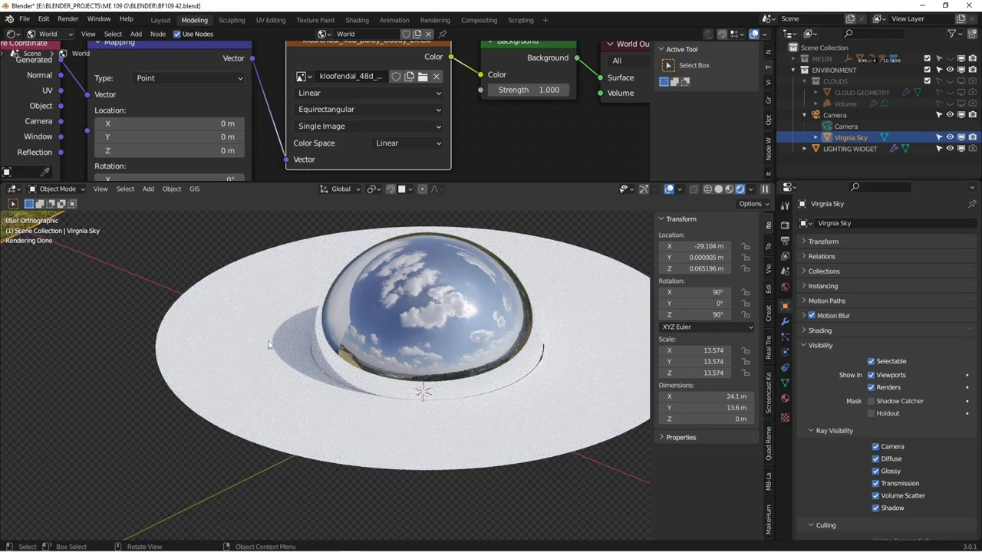
middle_click_drag(365, 376, 423, 371)
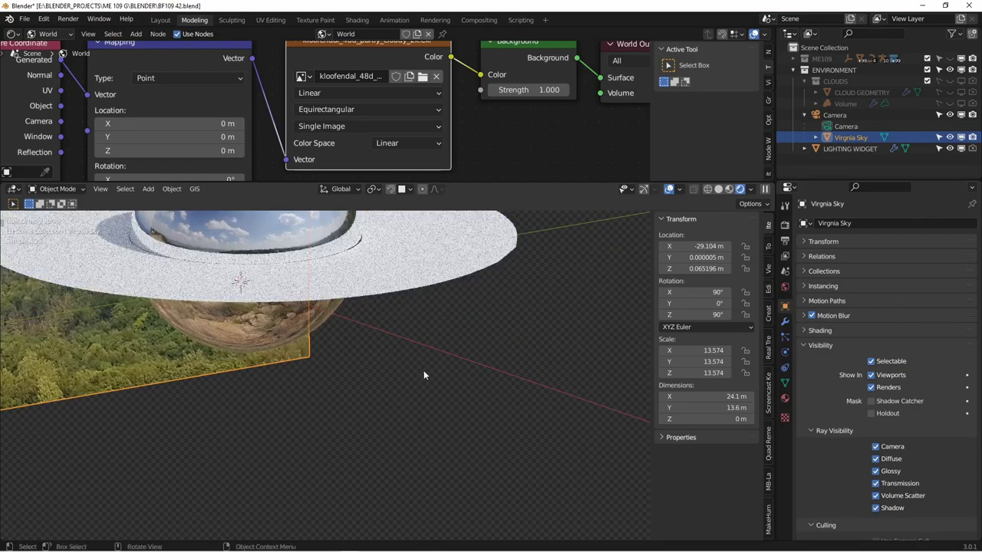
key("KP_0")
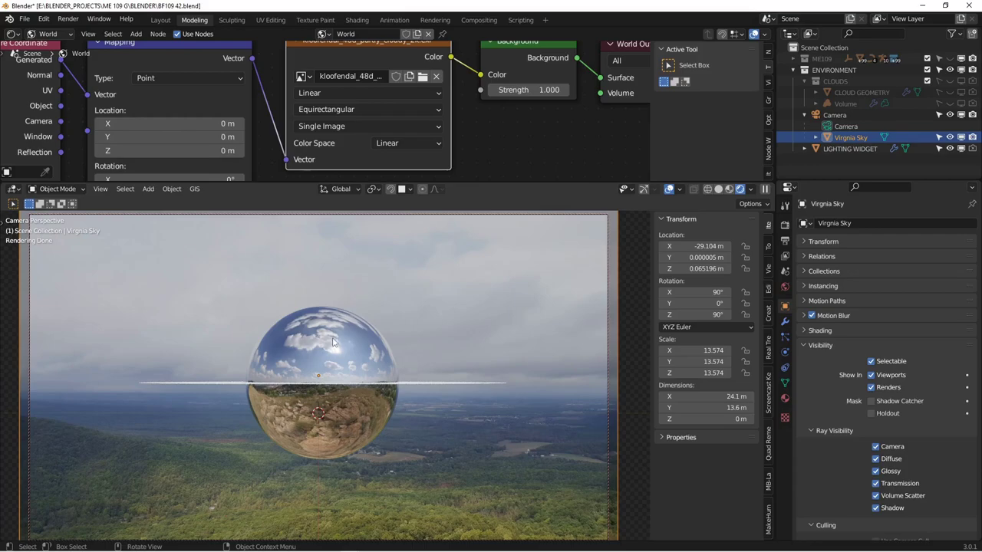
Replace the world environment texture with approaching_storm_2k.exr from the HDRI HAVEN folder.
left_click(423, 80)
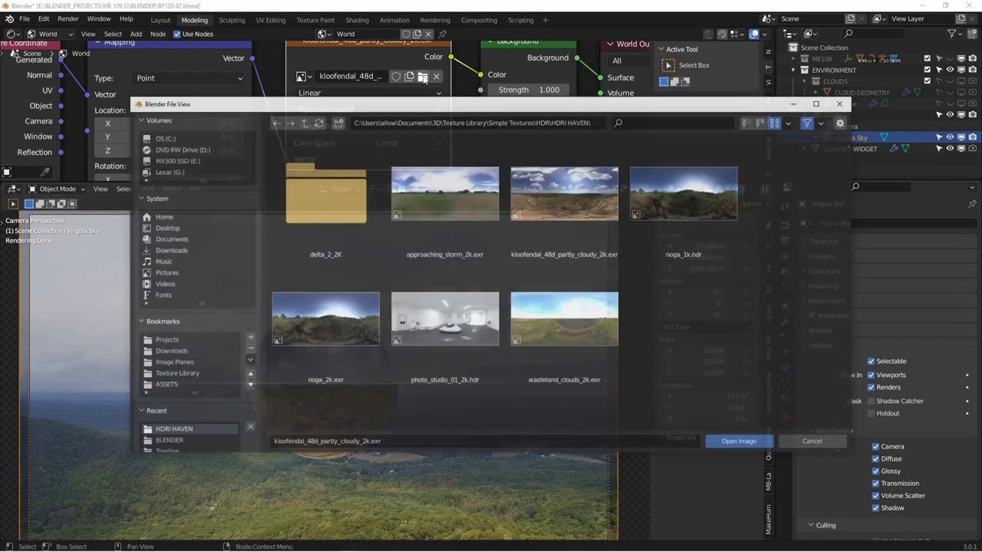
left_click(450, 198)
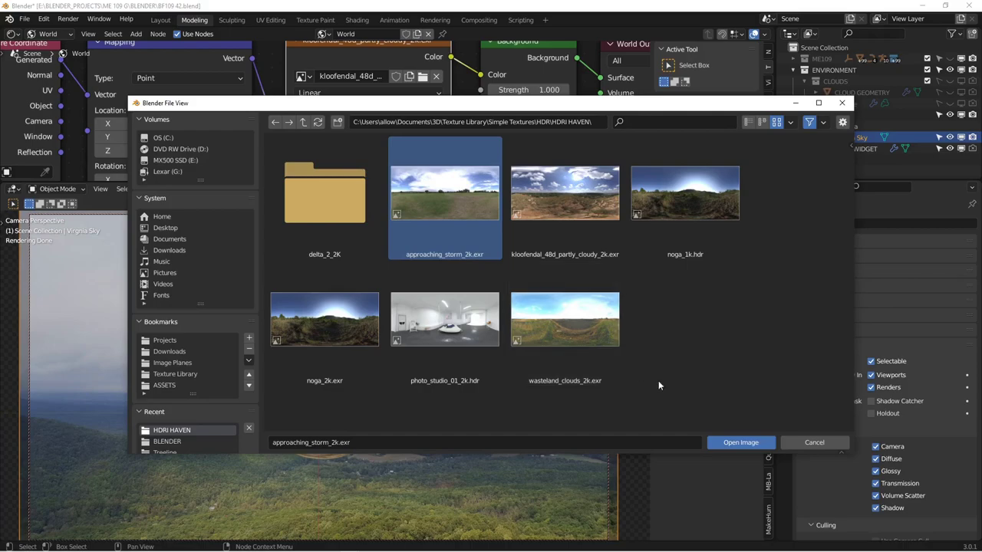
left_click(738, 444)
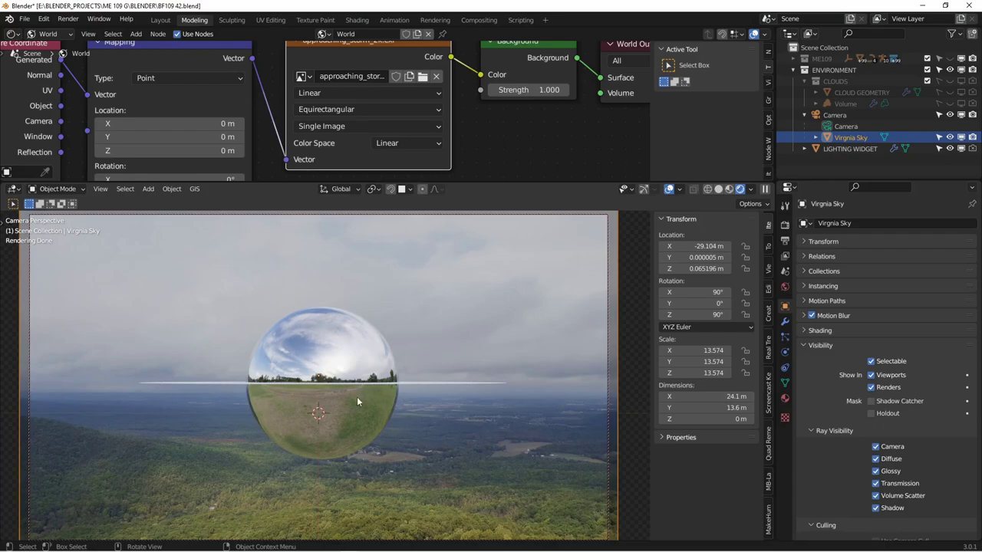
Rotate the world environment by setting the Mapping node's Z rotation to -113°.
middle_click_drag(225, 180, 281, 97)
scroll(402, 123, "down", 3)
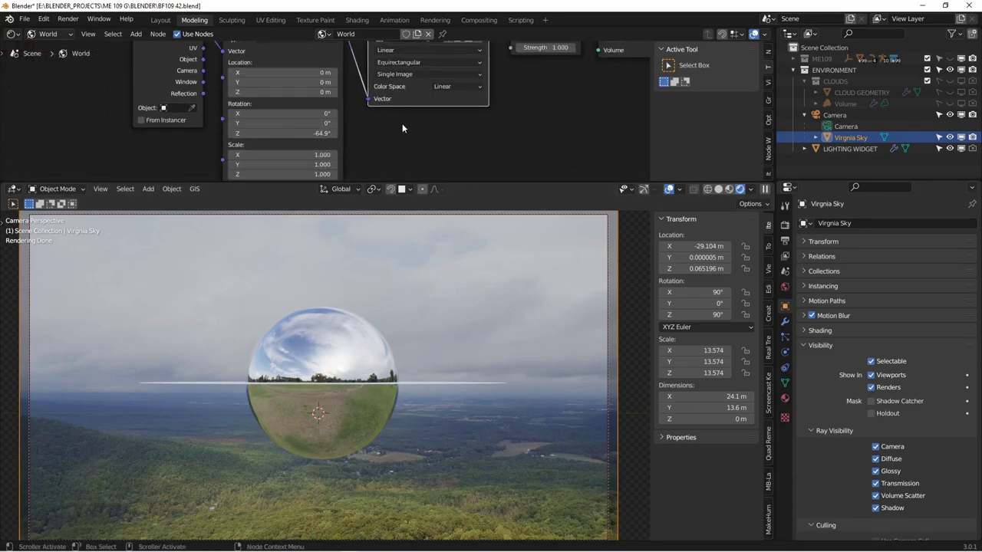
middle_click_drag(372, 143, 313, 114)
scroll(244, 137, "up", 5)
left_click_drag(264, 151, 307, 151)
mouse_move(230, 151)
left_mouse_down()
mouse_move(249, 151)
mouse_move(222, 150)
left_mouse_up()
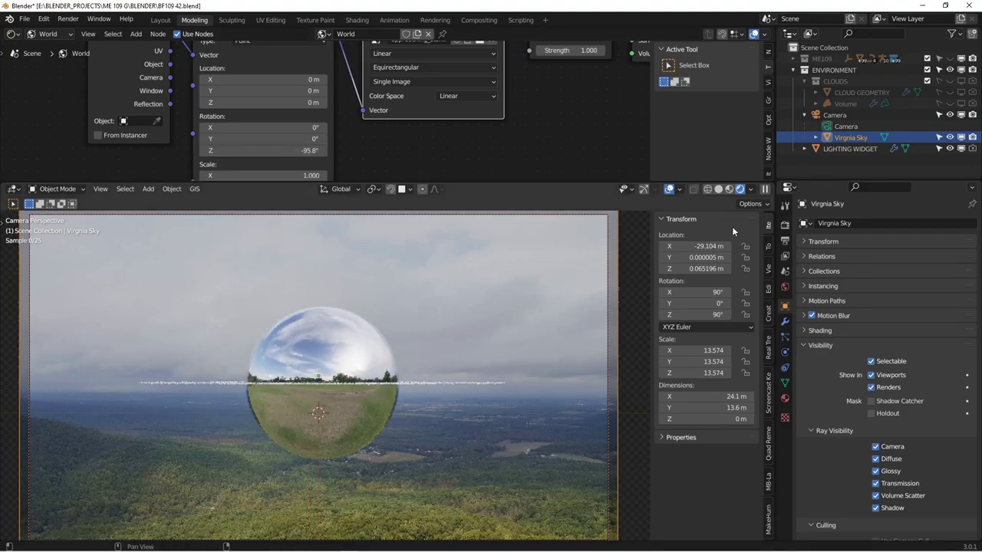
left_click_drag(318, 151, 280, 147)
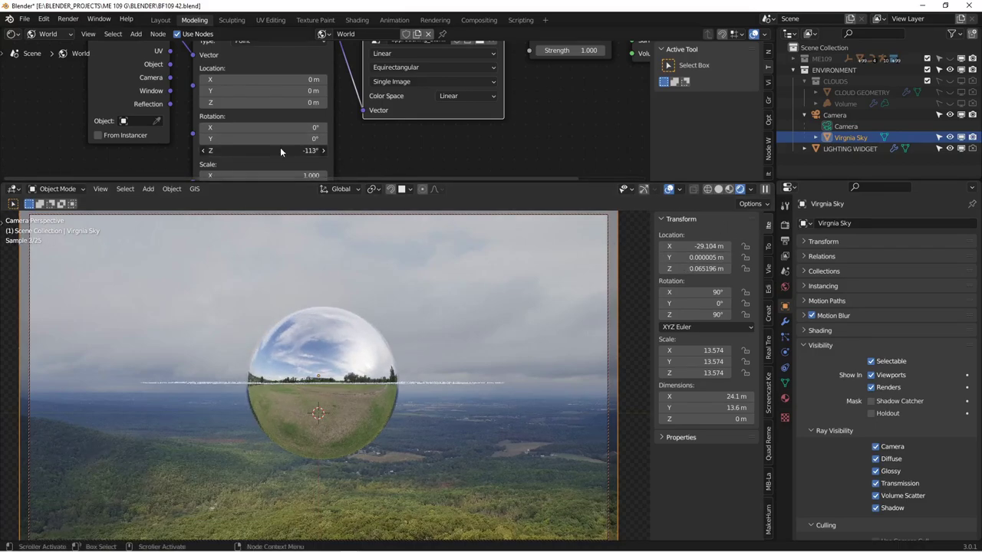
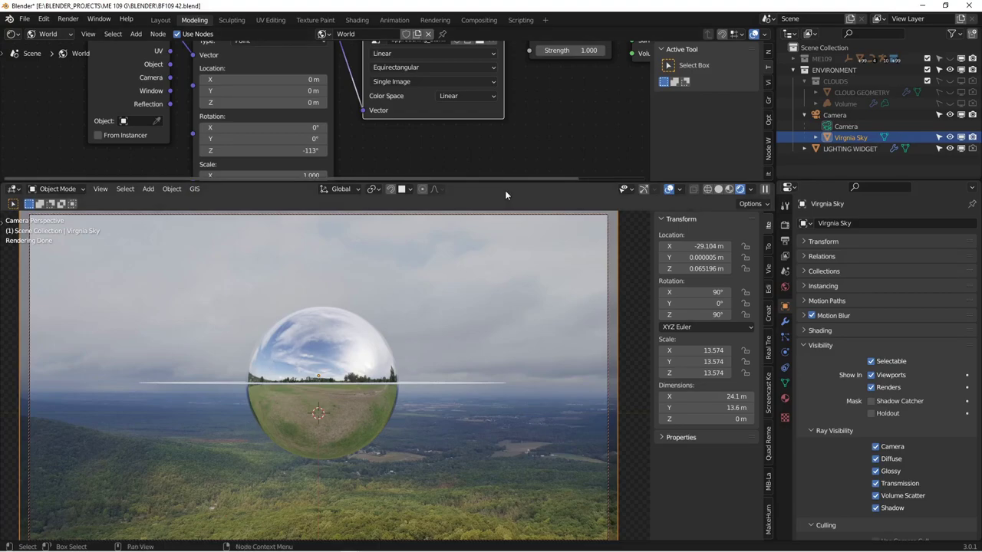
Leave the camera view, duplicate the Virgnia Sky backdrop plane and move the copy along X toward the lighting widget.
key("KP_0")
scroll(395, 332, "down", 4)
middle_click_drag(329, 359, 441, 382, "shift")
scroll(441, 382, "down", 4)
middle_click_drag(367, 338, 387, 338)
key("n")
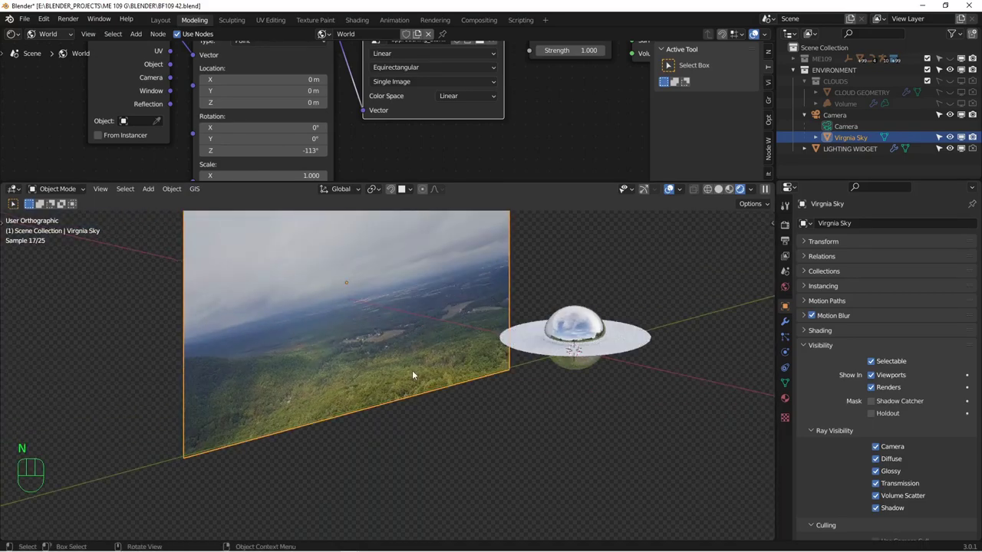
scroll(409, 370, "down", 4)
left_click_drag(349, 359, 333, 366, "alt+shift")
left_click_drag(333, 366, 328, 366, "alt")
key("shift+d")
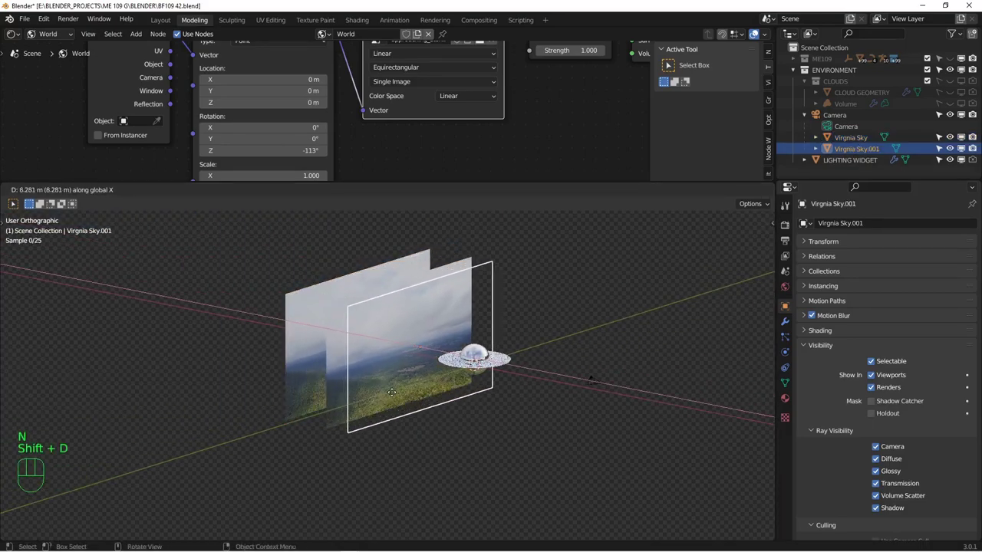
Rotate the copied plane -90° about global Y and slide it back along X until it crosses the backdrop.
type("ry90")
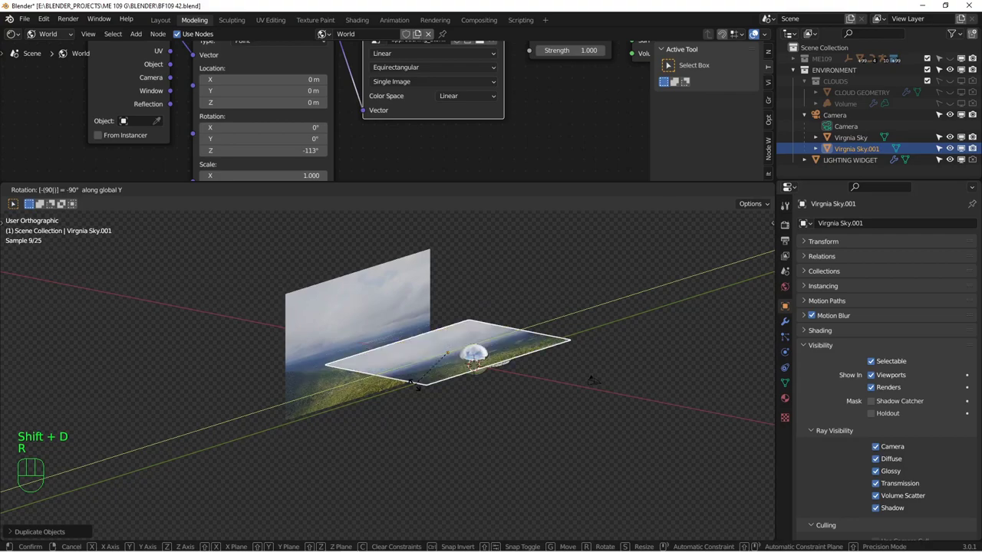
left_click(415, 383)
middle_click_drag(415, 384, 552, 387)
key("g")
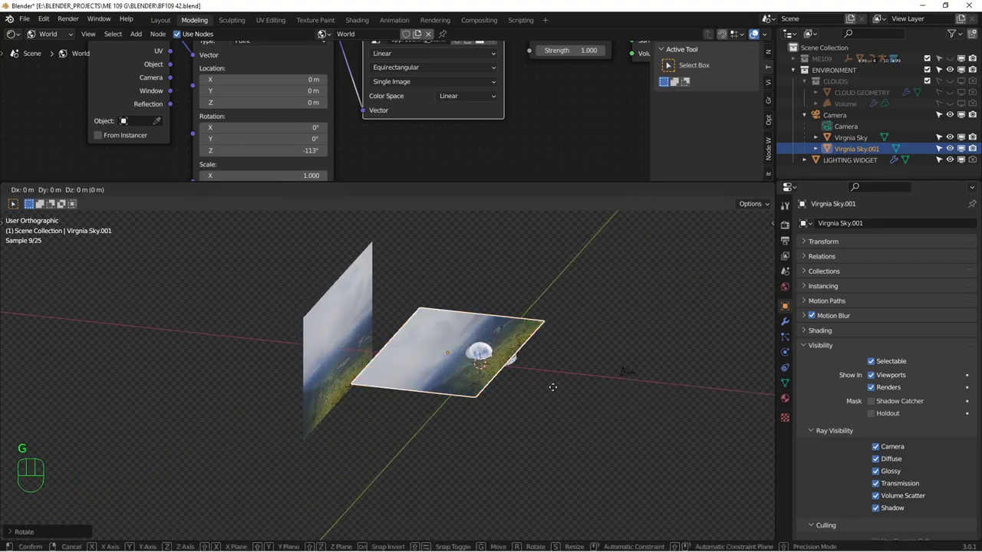
key("x")
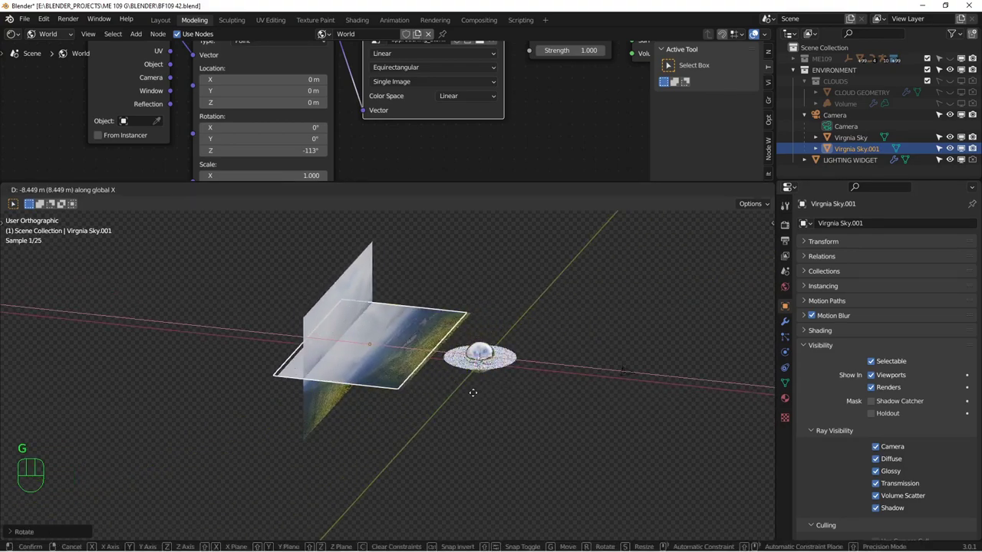
left_click(430, 391)
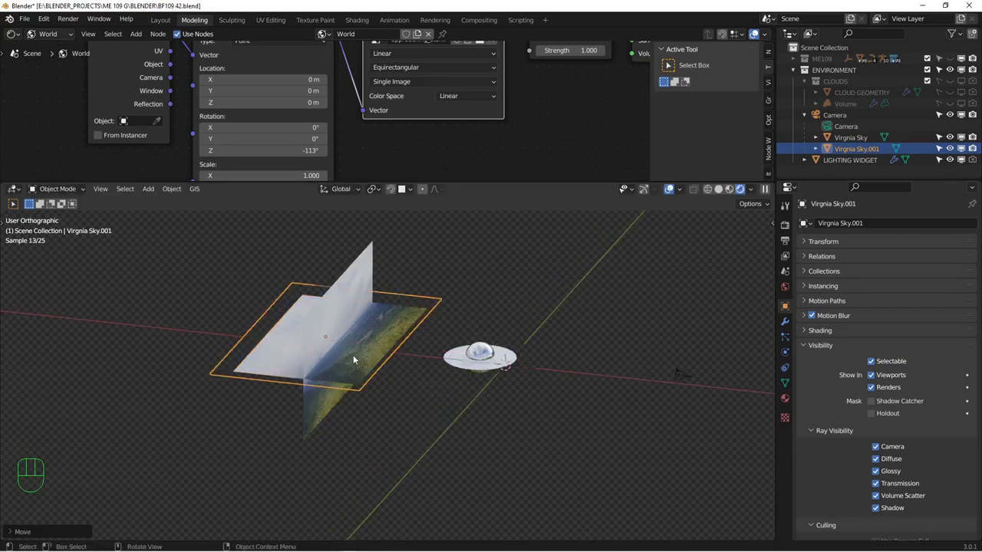
Lower the flat plane along Z toward the lower part of the vertical backdrop.
scroll(355, 358, "up", 5)
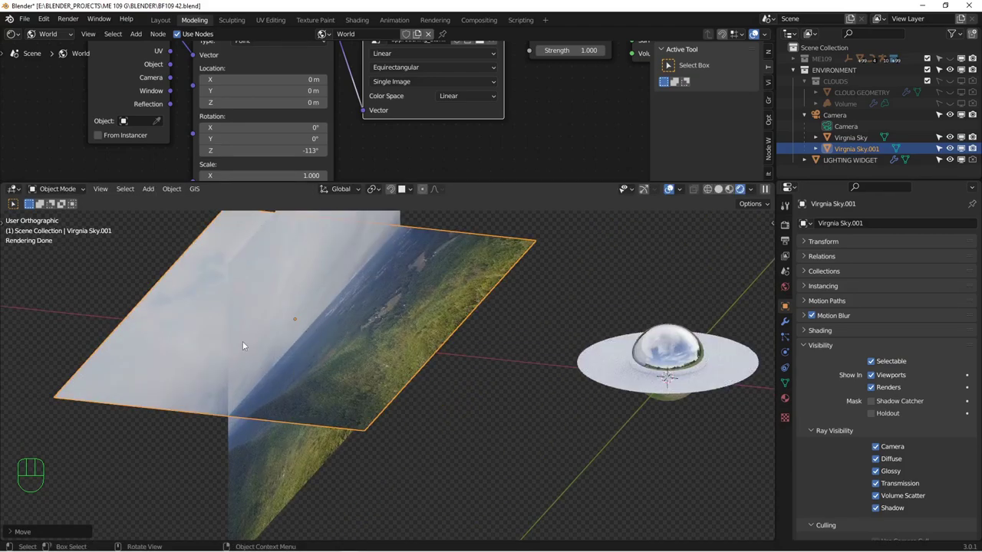
middle_click_drag(343, 359, 442, 361)
key("g")
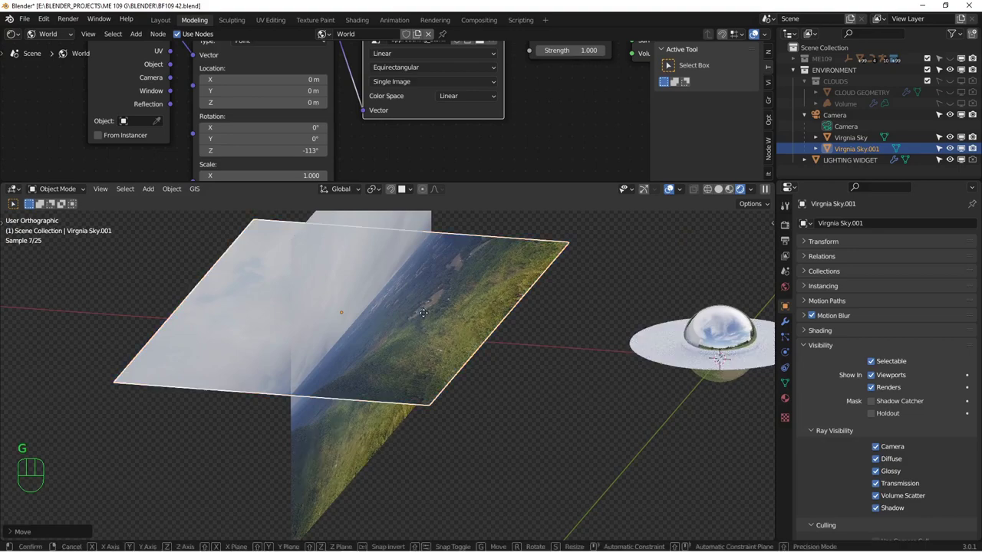
key("z")
left_click(409, 408)
Add a loop cut across the flat plane and slide it to line up with the backdrop.
scroll(407, 408, "down", 4)
left_click_drag(347, 430, 429, 397, "alt+shift")
key("Tab")
scroll(429, 397, "up", 3)
key("ctrl+r")
left_click(451, 439)
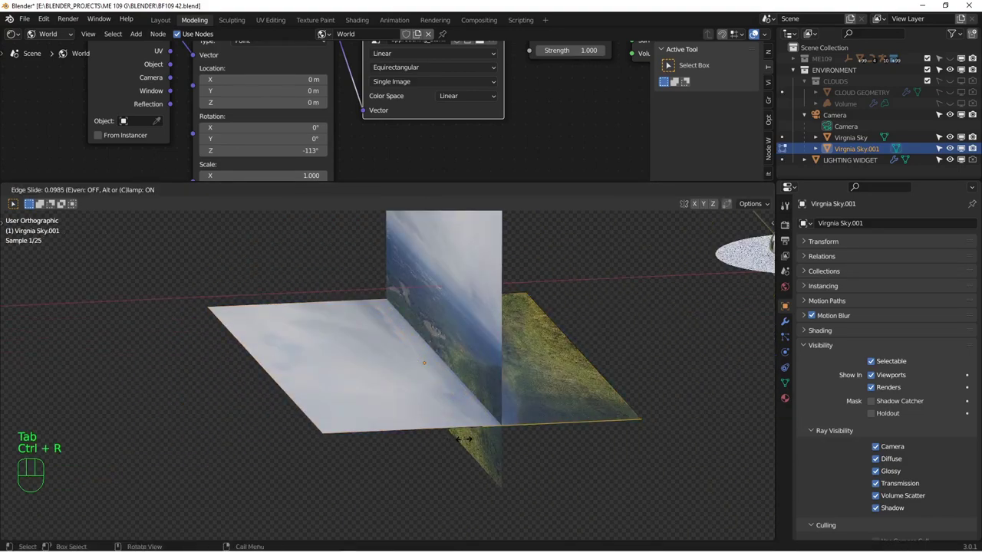
left_click(466, 439)
Select the flat plane's edge nearest the camera and extend it along X past the lighting widget.
left_click_drag(502, 417, 469, 397, "alt")
left_click(560, 403)
scroll(575, 399, "down", 4)
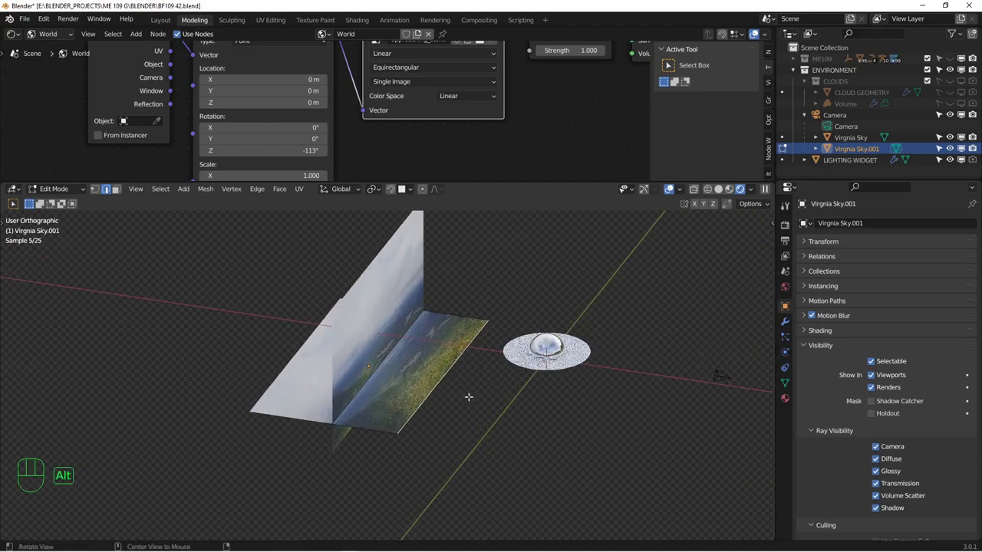
key("g")
key("x")
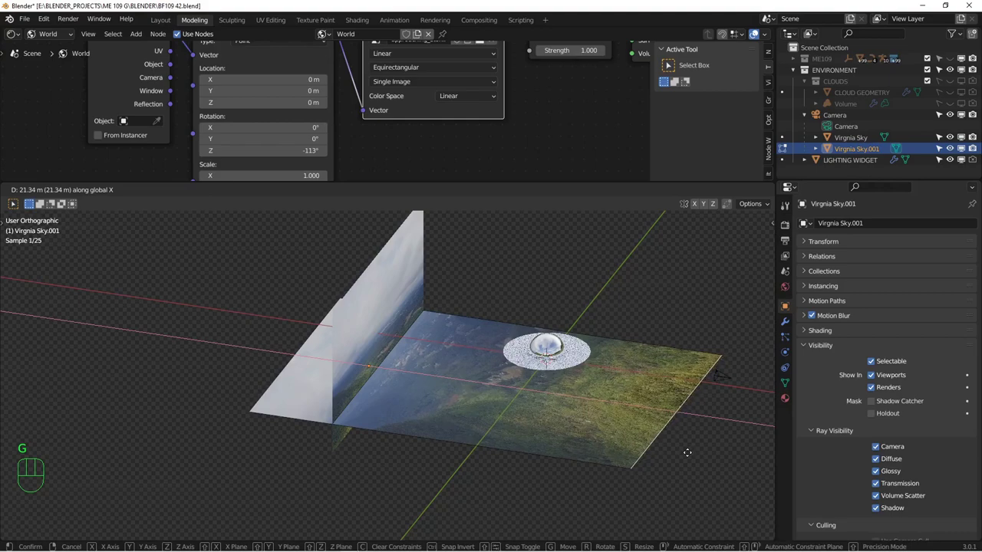
left_click(707, 456)
Raise the whole ground plane about 0.75 m along Z in object mode while looking through the camera.
left_click_drag(611, 394, 484, 386, "alt")
key("KP_0")
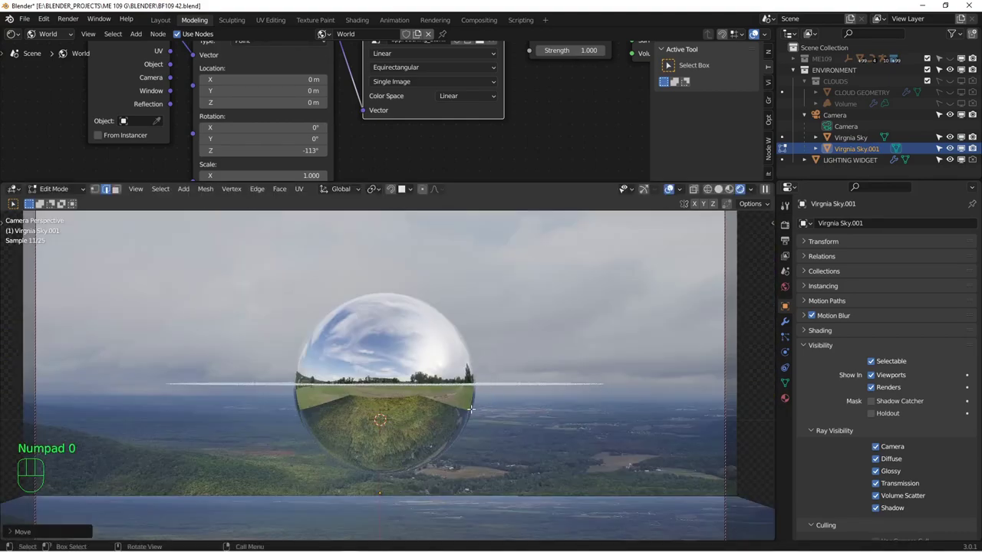
key("Tab")
key("g")
key("z")
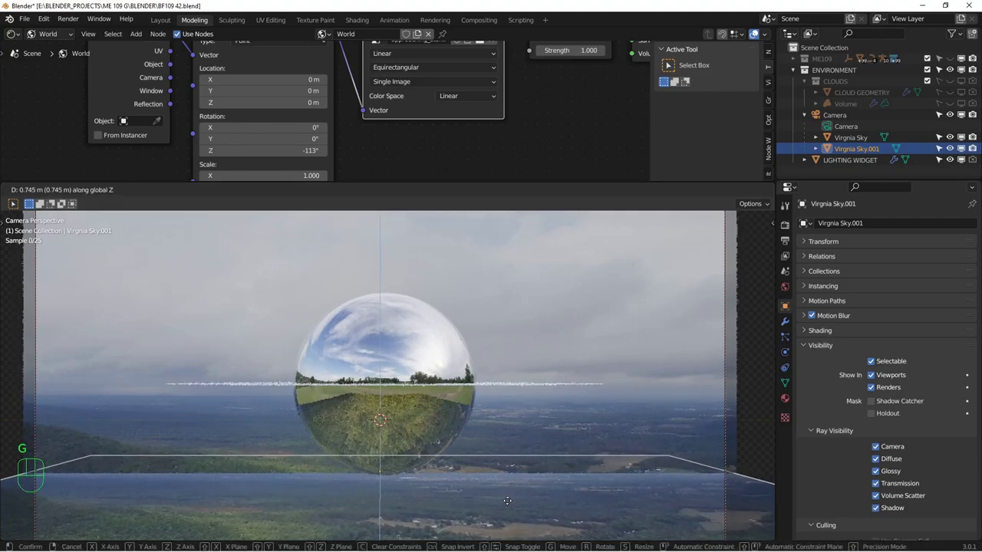
left_click(507, 500)
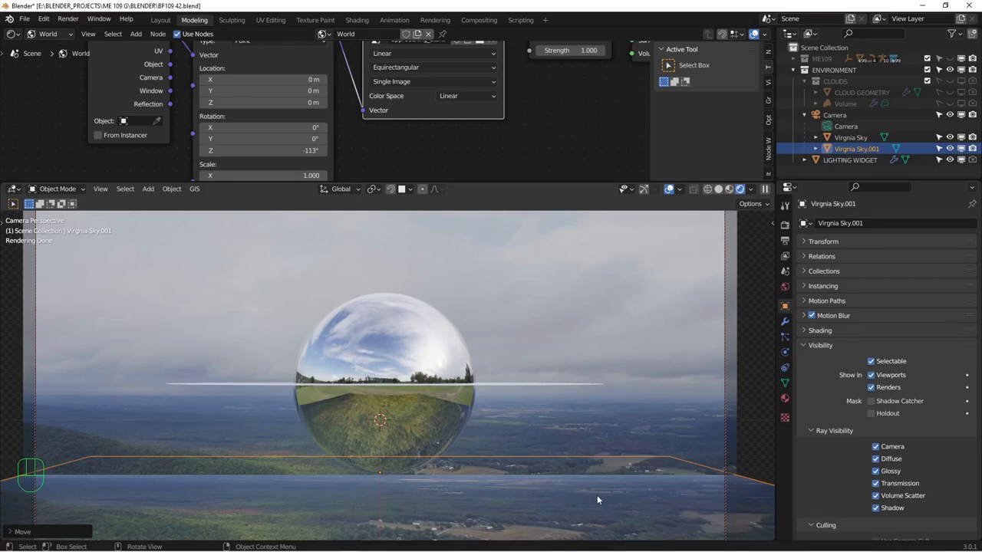
Scale the ground plane up well beyond the backdrop's width and check its reflection through the camera.
key("KP_0")
key("s")
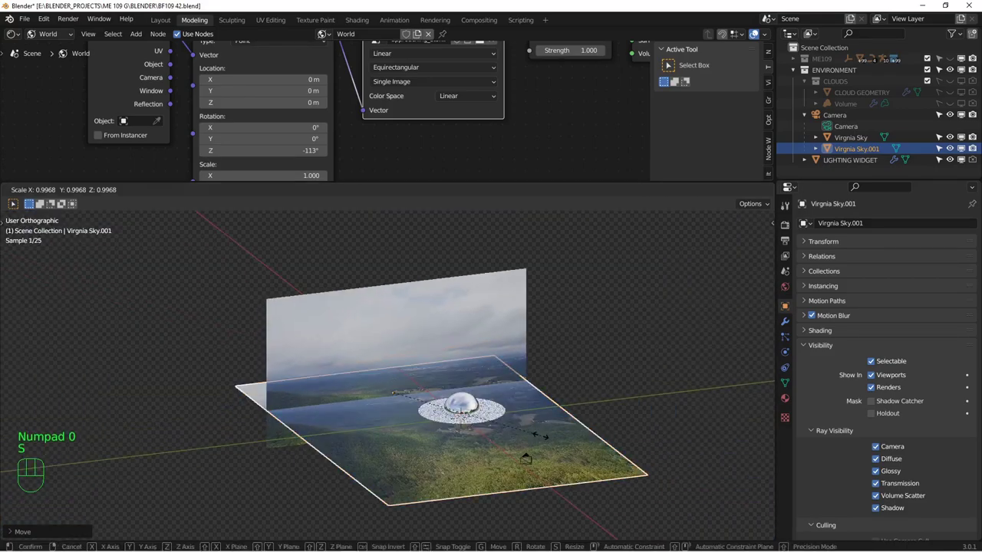
left_click(259, 419)
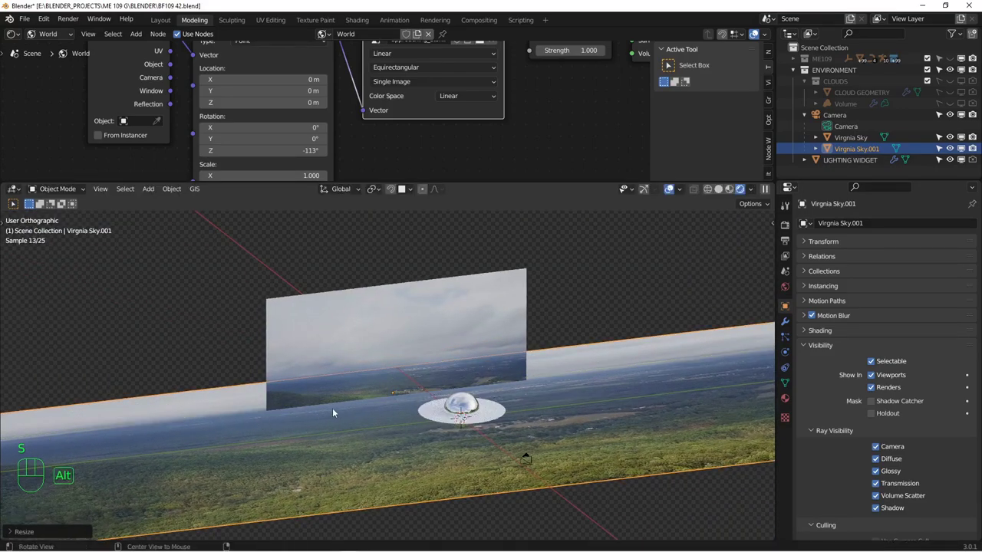
key("KP_0")
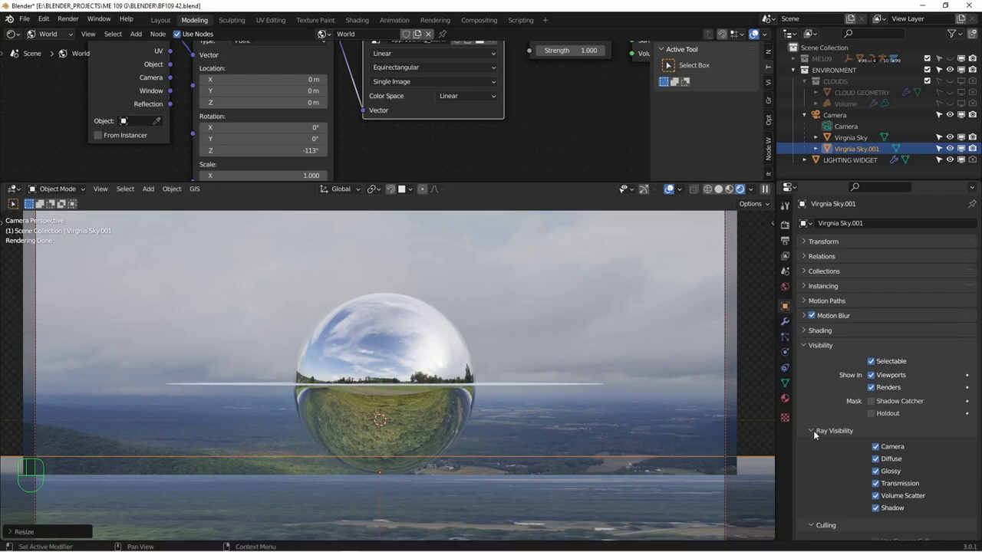
Turn off Camera ray visibility for the ground plane and check the result from outside the camera.
left_click(875, 447)
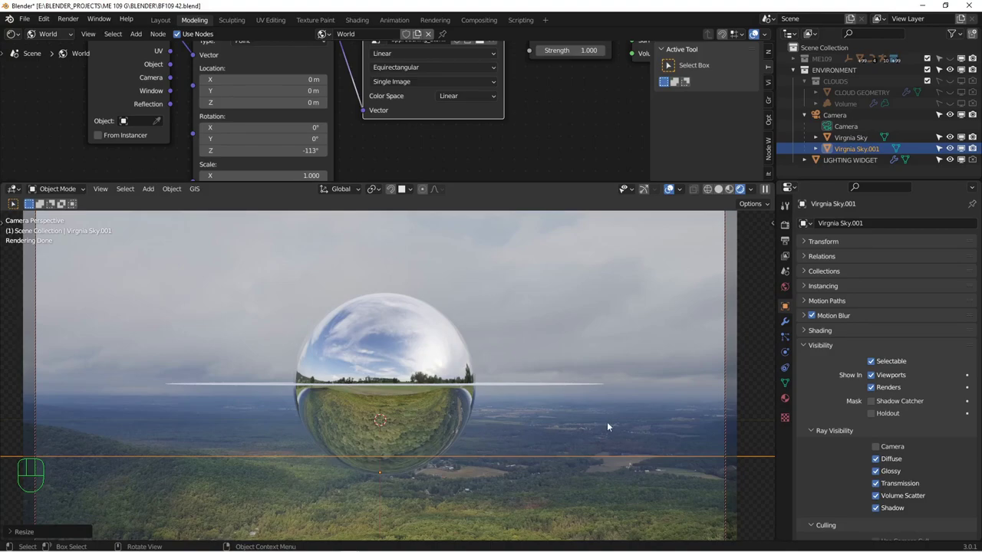
key("KP_0")
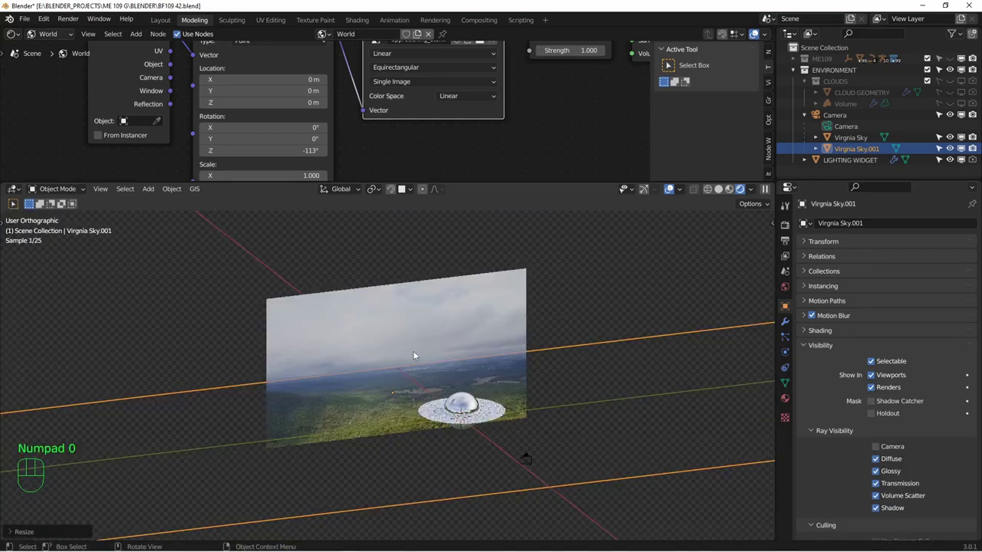
scroll(412, 350, "down", 4)
middle_click_drag(413, 350, 487, 357)
scroll(514, 343, "up", 4)
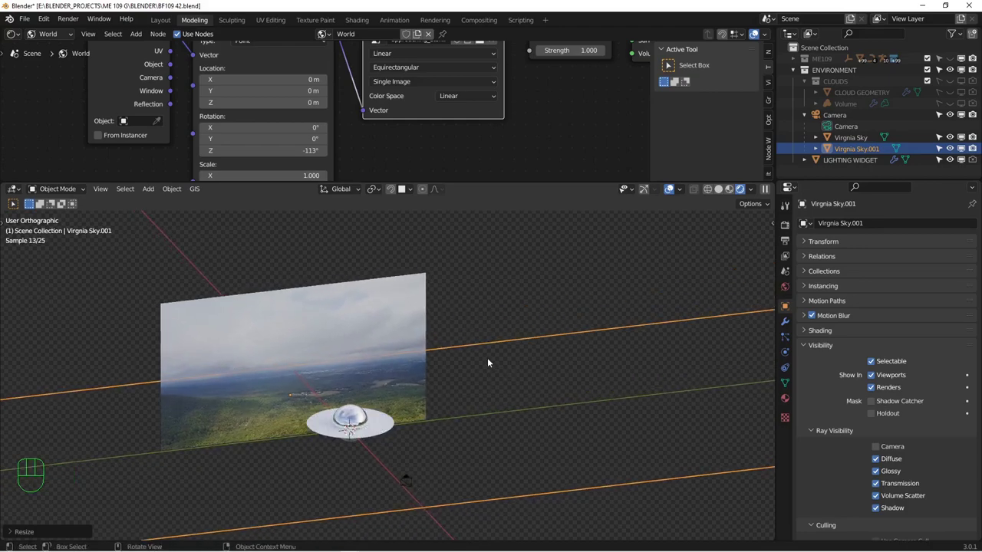
Disable both sky planes in the viewports, hide the lighting widget and return to the camera view.
left_click(961, 149)
left_click(960, 139)
middle_click_drag(425, 331, 436, 336)
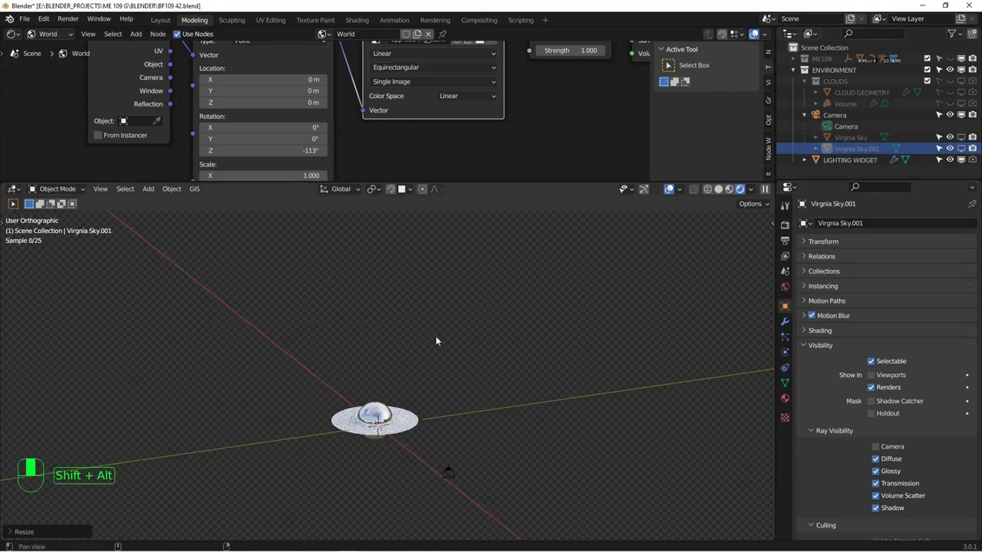
left_click(950, 159)
middle_click_drag(293, 429, 371, 341, "alt+shift")
key("KP_0")
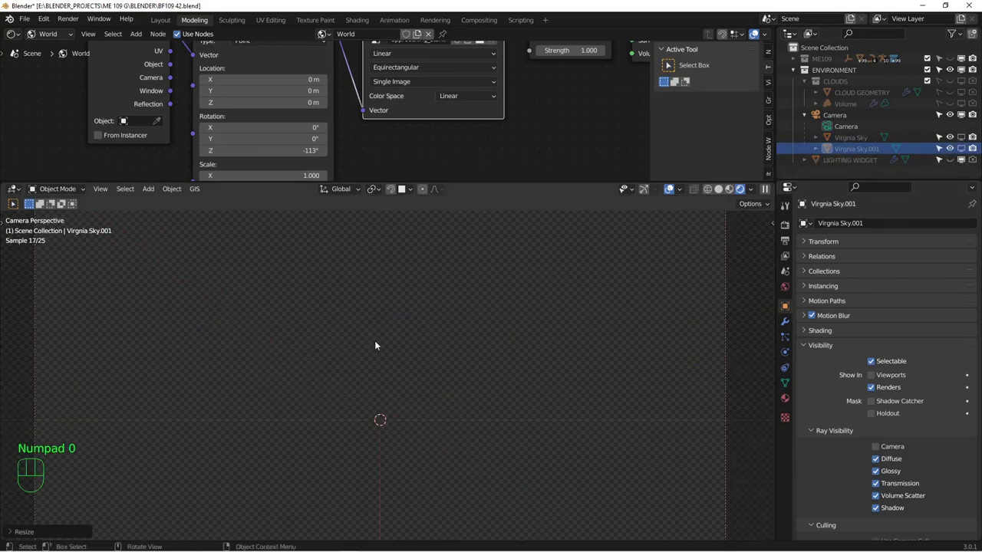
Unhide and select CLOUD GEOMETRY in an enlarged viewport, and show it with solid shading in Edit Mode.
left_click_drag(680, 182, 680, 95)
left_click(950, 92)
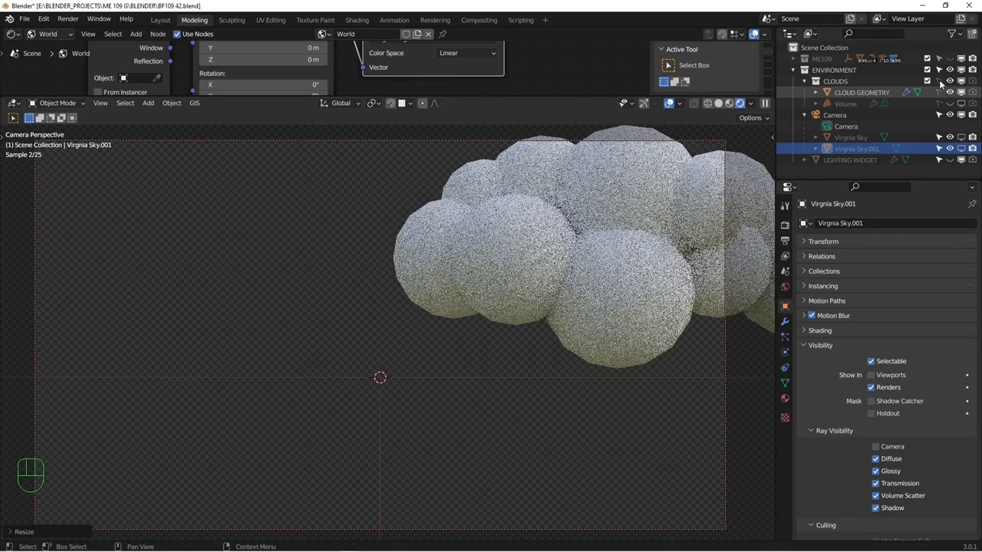
left_click(617, 267)
key("KP_0")
left_click_drag(399, 294, 414, 310, "alt")
scroll(414, 310, "up", 5)
left_click(719, 104)
middle_click_drag(453, 235, 443, 339)
key("Tab")
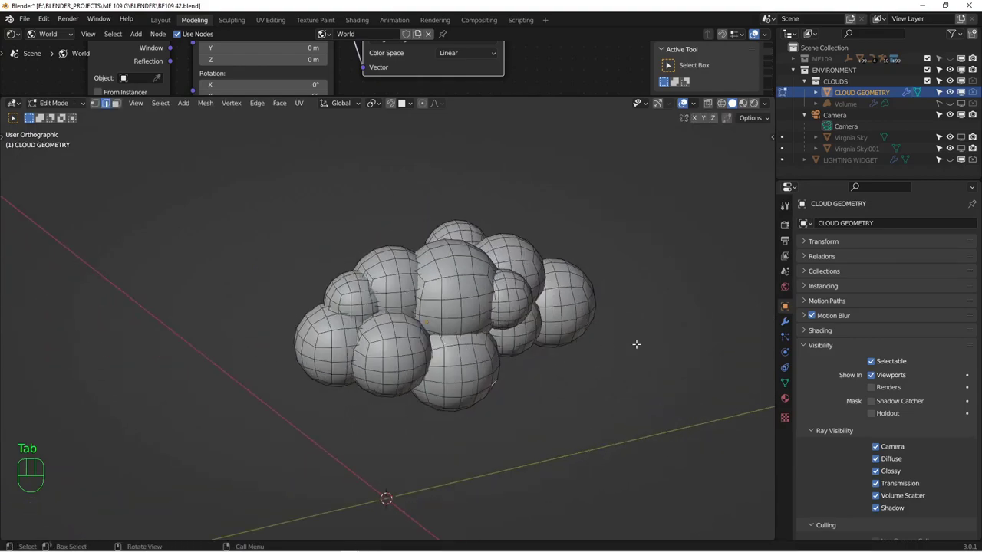
Enable viewport display of the cloud's Subdivision modifier and expand the Displace modifier's settings.
left_click(785, 321)
left_click_drag(729, 273, 788, 268, "alt")
left_click(922, 241)
left_click(803, 255)
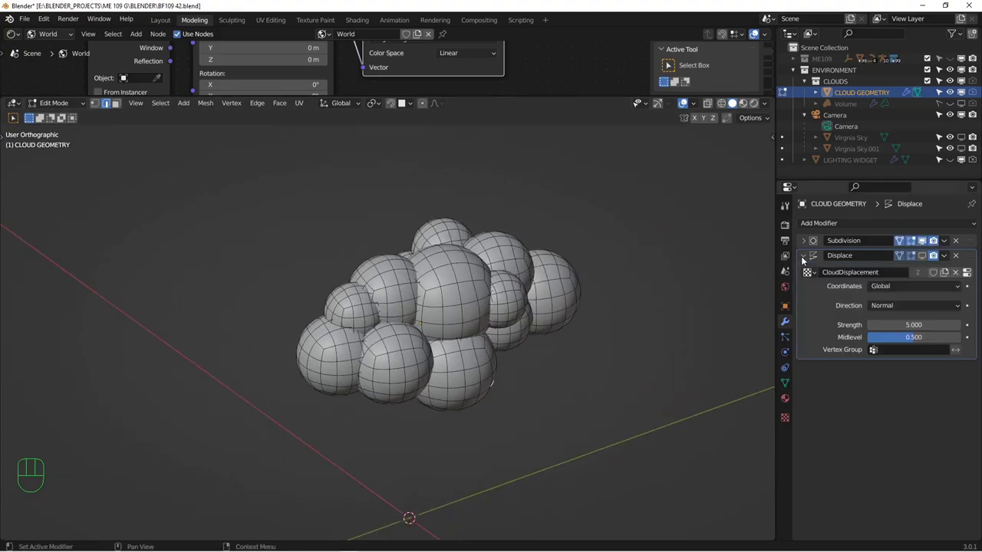
Open the CloudDisplacement texture and tighten its color ramp, setting the black stop to 0.407 and moving the white stop inward.
left_click(921, 256)
left_click(967, 273)
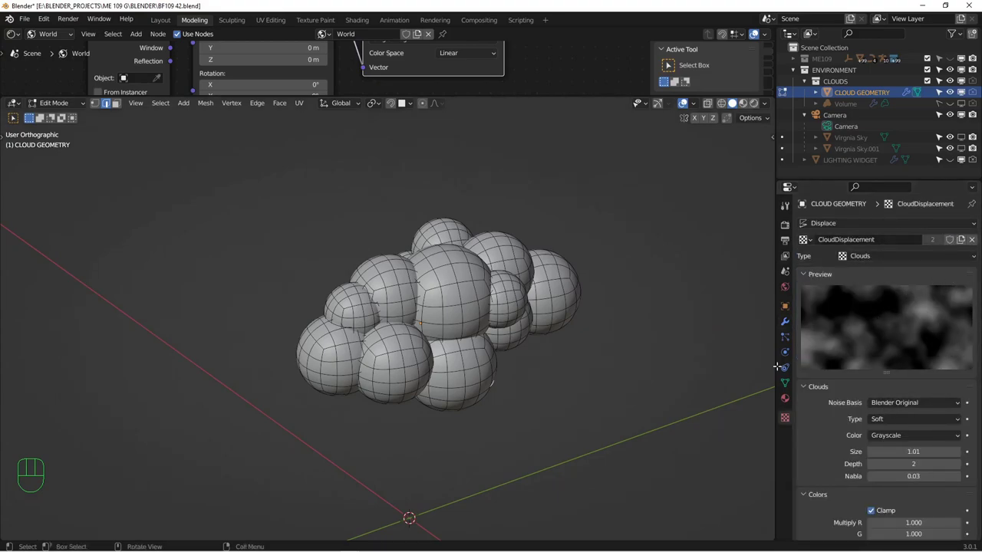
left_click(855, 256)
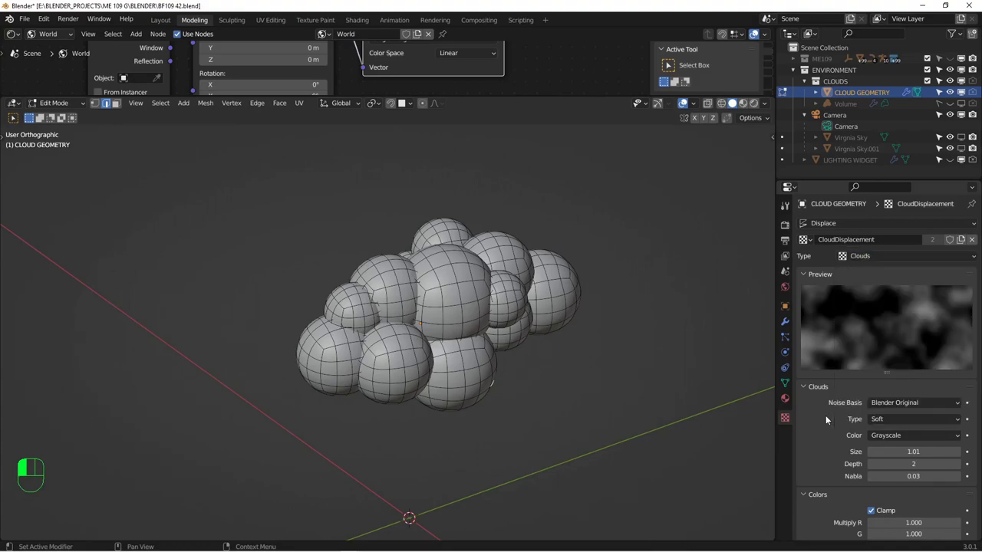
scroll(889, 427, "down", 2)
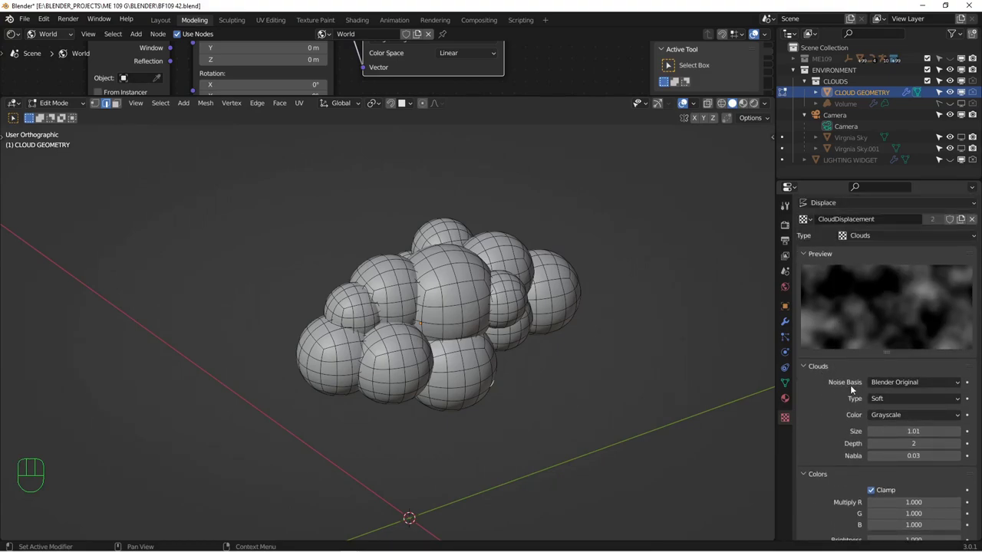
scroll(849, 385, "down", 4)
left_click_drag(845, 179, 845, 109)
mouse_move(865, 500)
left_mouse_down()
mouse_move(877, 500)
mouse_move(853, 500)
mouse_move(869, 500)
left_mouse_up()
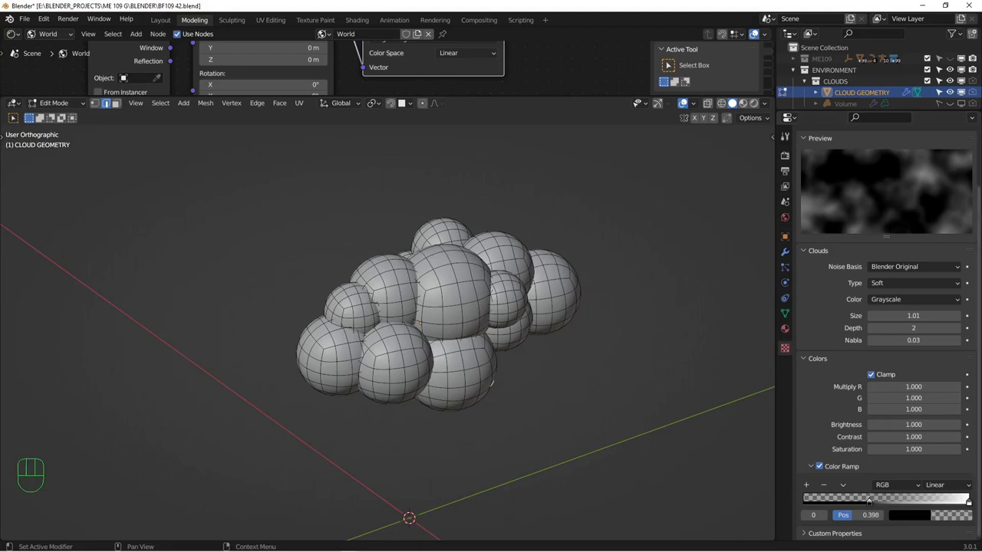
left_click_drag(970, 503, 938, 501)
left_click_drag(869, 503, 871, 504)
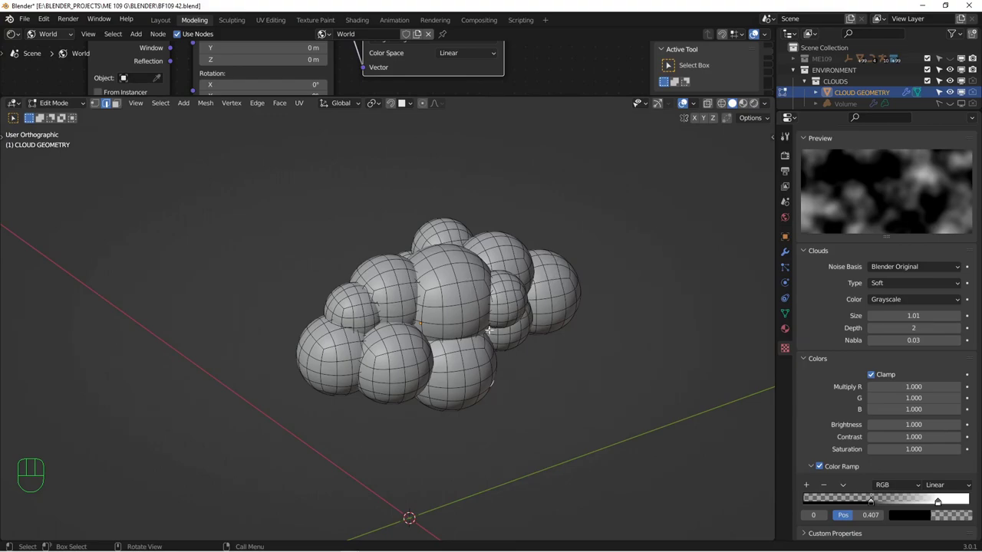
Enable the Displace modifier on CLOUD GEOMETRY for both viewport and Edit Mode display.
left_click(785, 253)
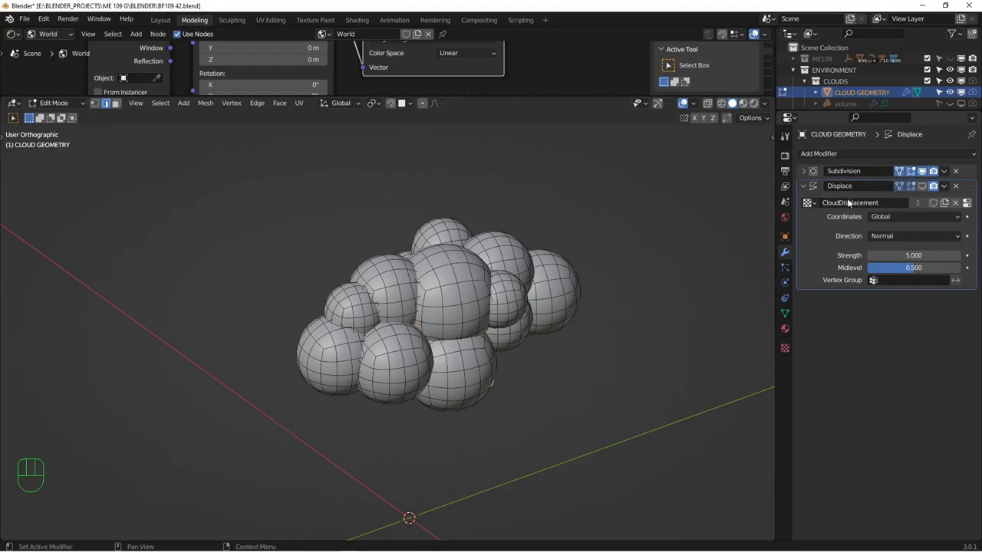
left_click(921, 187)
middle_click_drag(588, 276, 586, 254)
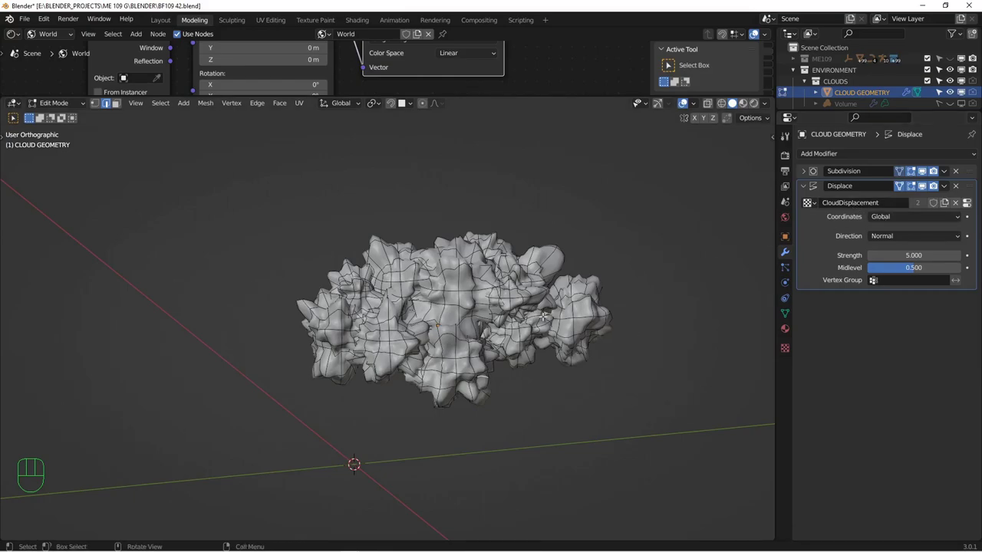
Leave Edit Mode and move CLOUD GEOMETRY freely, then try shifting it along the global Y axis to vary its displacement.
key("Tab")
key("g")
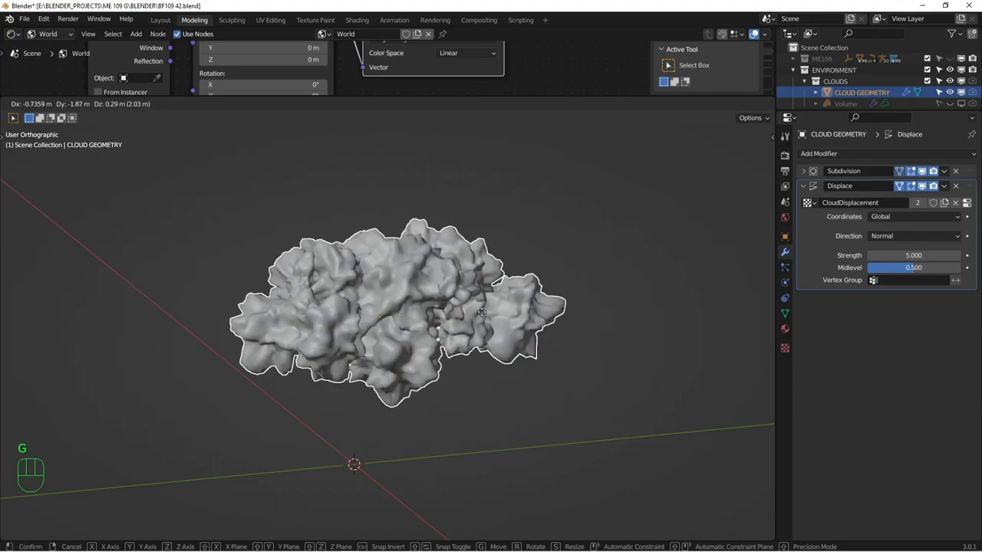
left_click(547, 325)
middle_click_drag(580, 352, 537, 337)
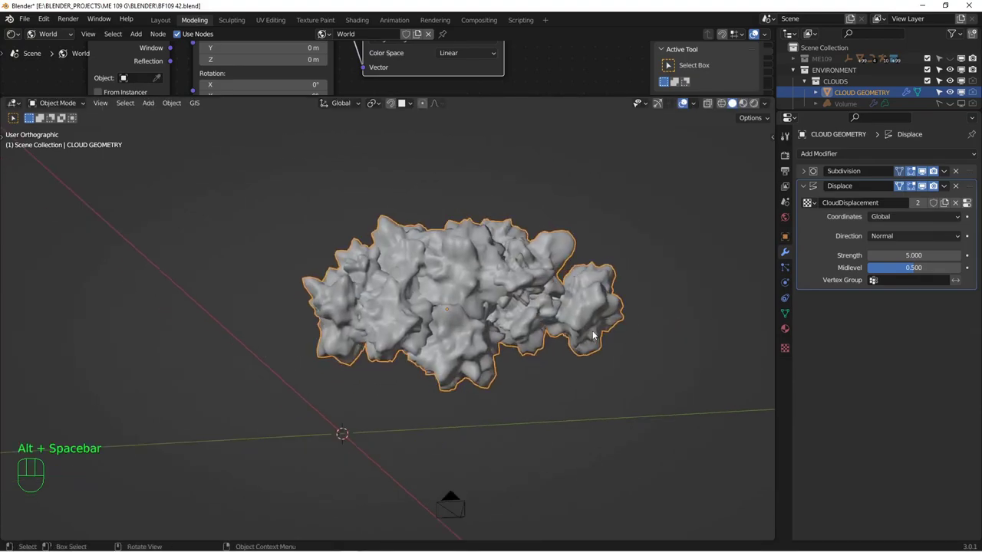
key("g")
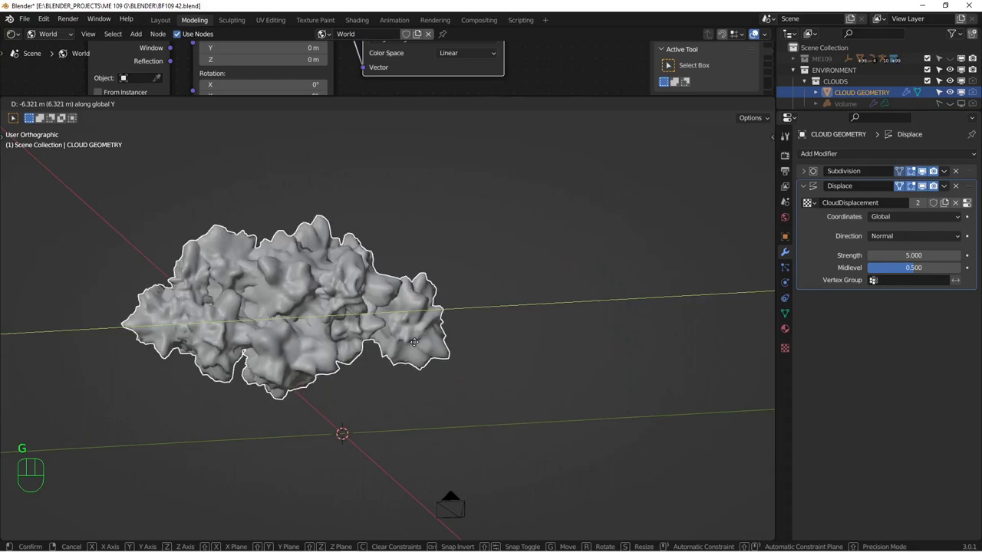
right_click(451, 341)
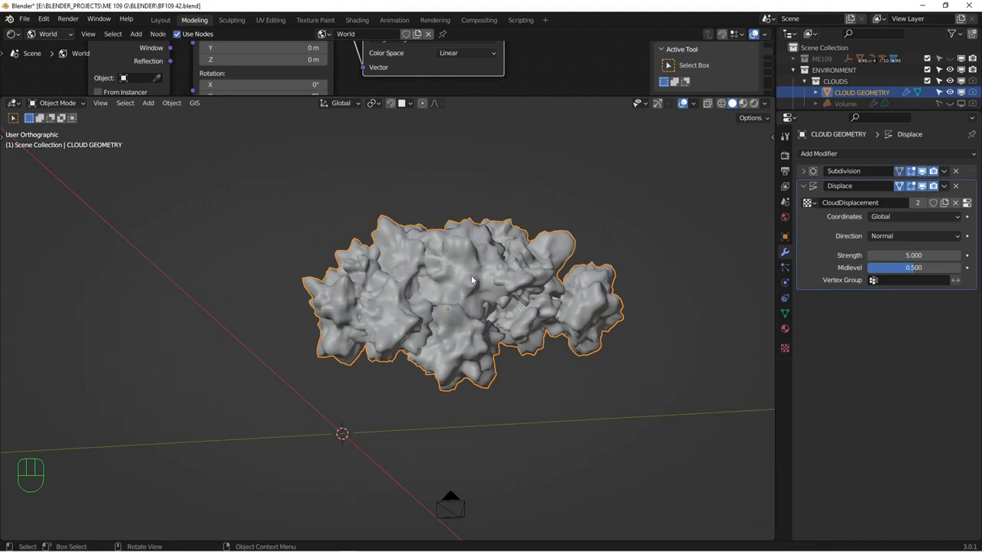
Inspect the displaced cloud through the camera view and return to the orthographic user view.
middle_click_drag(473, 282, 485, 276)
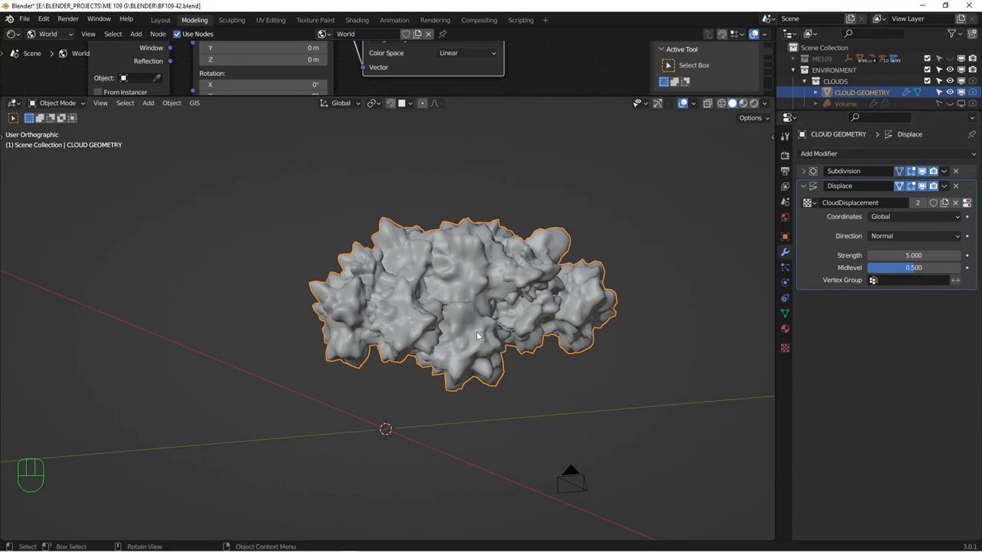
key("KP_0")
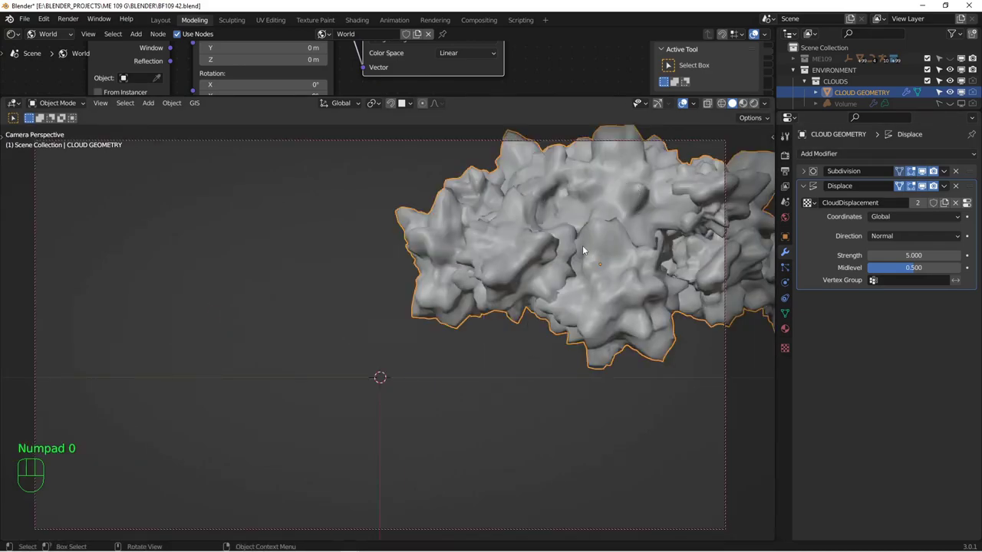
key("KP_0")
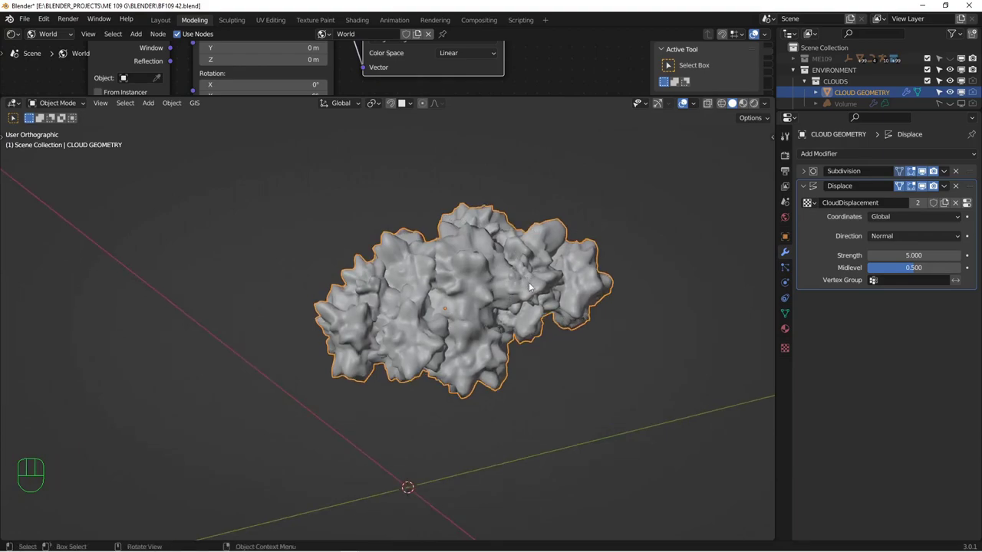
Enlarge the Outliner and delete the existing Volume object from the CLOUDS collection.
left_click_drag(854, 107, 854, 152)
middle_click_drag(577, 273, 591, 267)
left_click(845, 104)
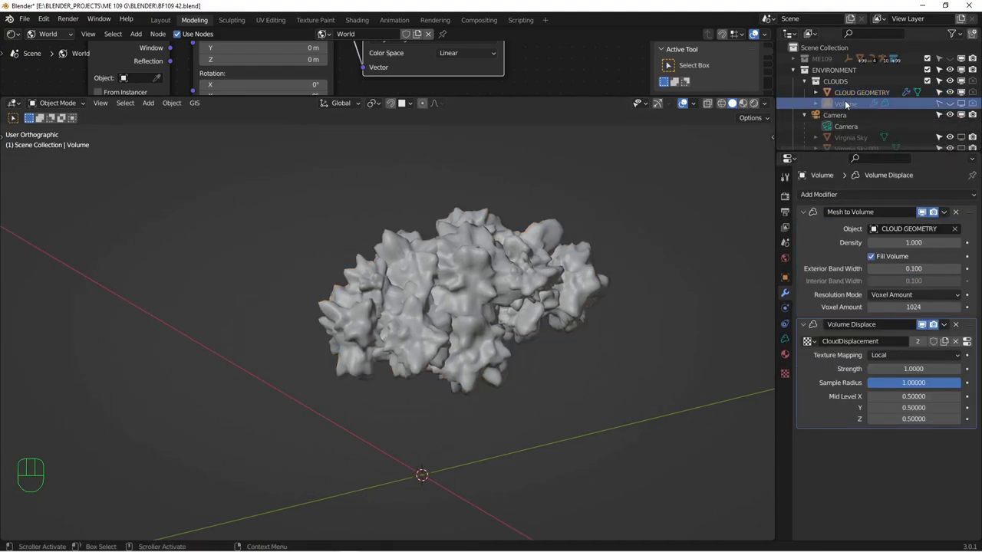
key("Delete")
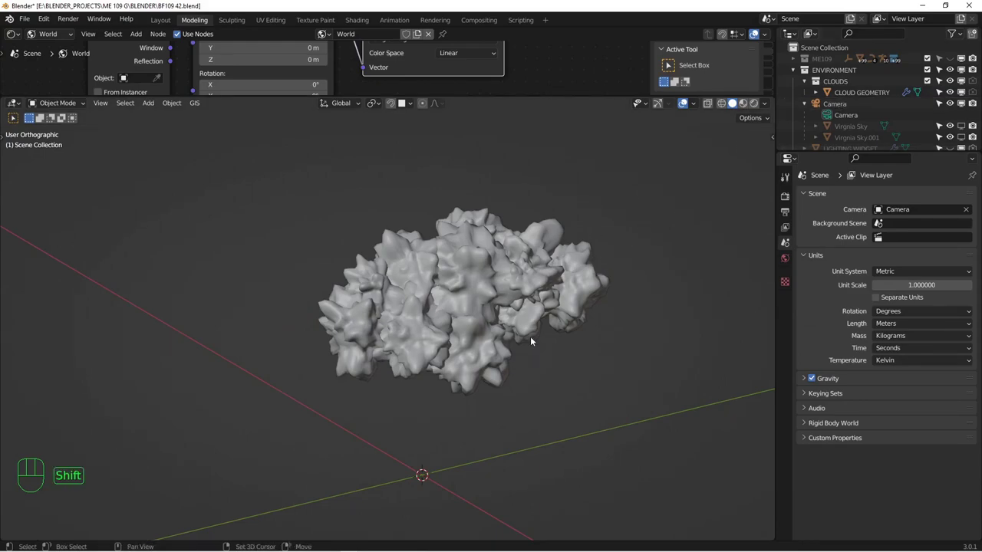
Add a new Volume object and place it in the CLOUDS collection, with the Outliner enlarged further.
key("shift+a")
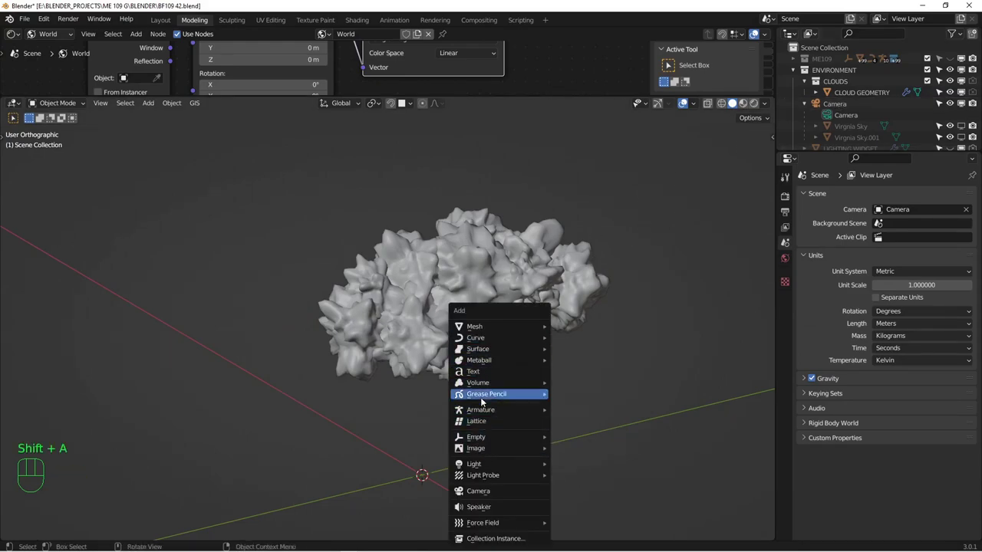
mouse_move(482, 388)
left_click(580, 396)
scroll(435, 357, "down", 5)
scroll(491, 276, "up", 2)
scroll(489, 290, "up", 1)
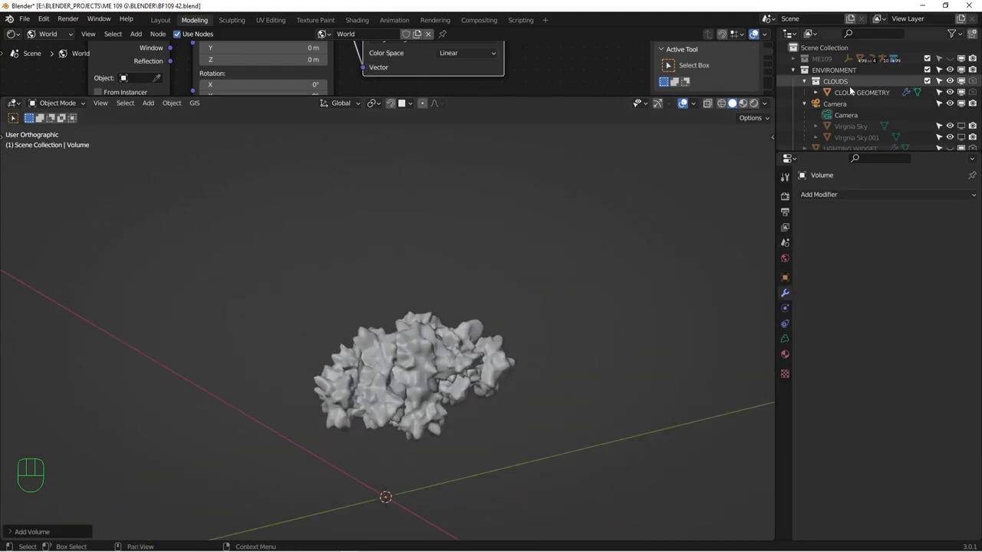
left_click_drag(867, 151, 859, 215)
left_click_drag(824, 162, 841, 81)
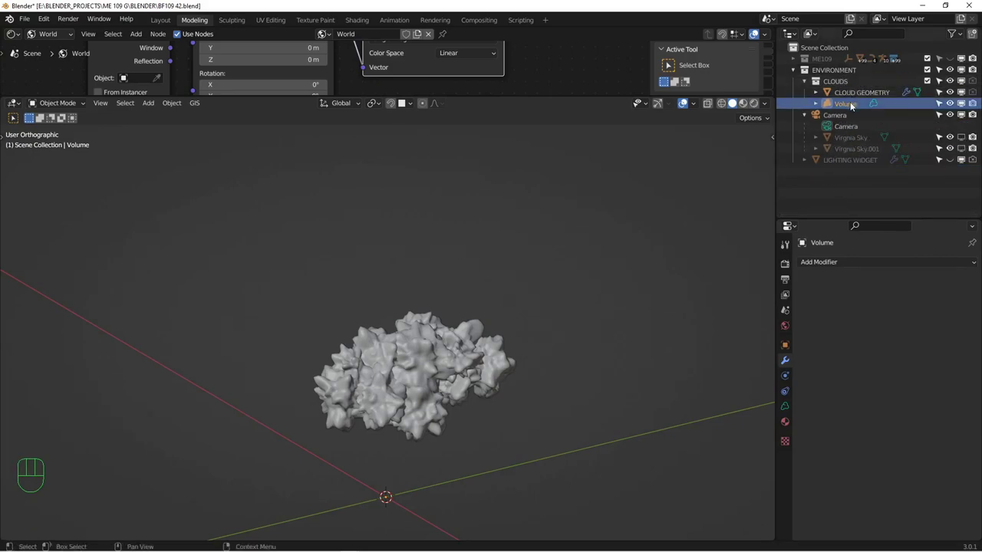
Add a Mesh to Volume modifier and a Volume Displace modifier to the Volume object.
left_click(835, 262)
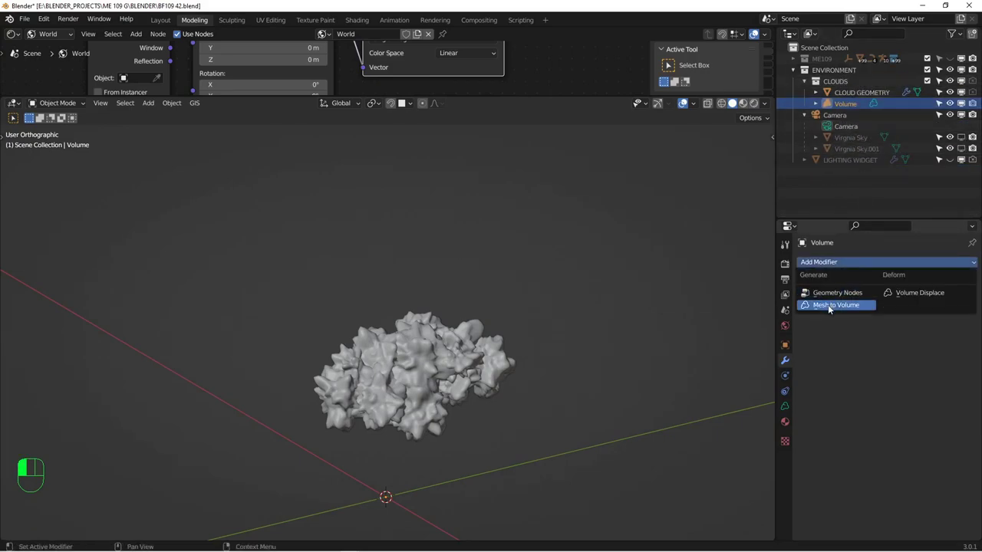
left_click(830, 305)
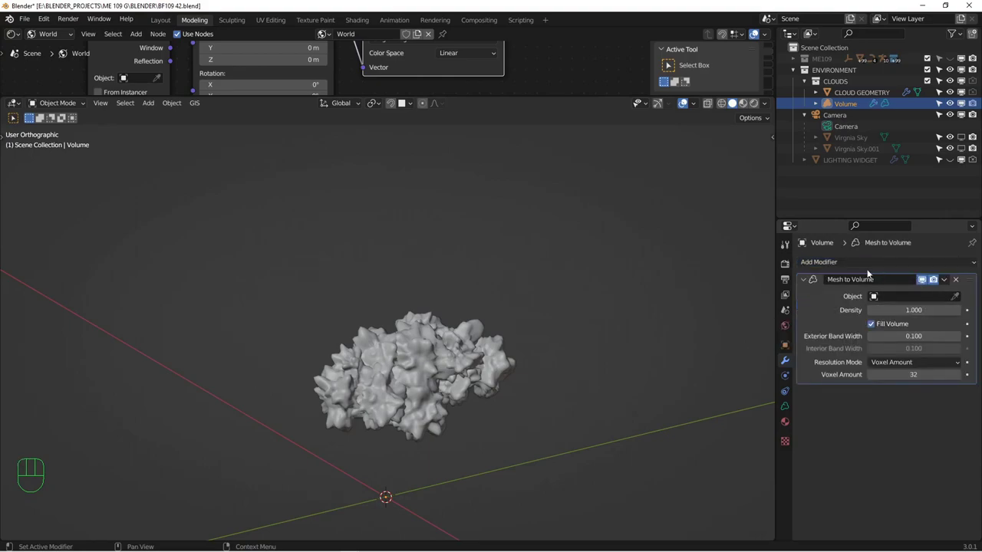
left_click(875, 262)
left_click(899, 290)
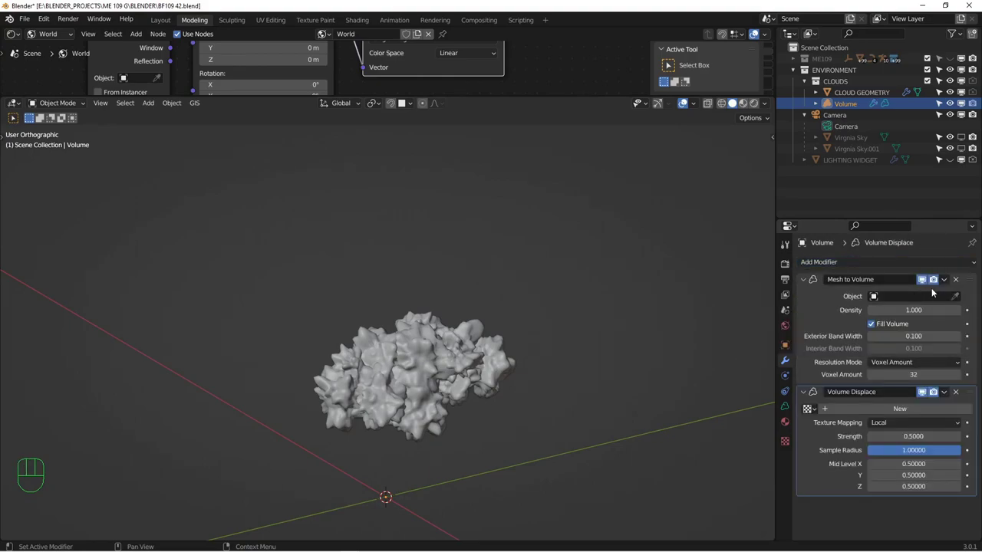
Use CLOUD GEOMETRY as the Mesh to Volume modifier's object and set its voxel amount to 512.
left_click(955, 297)
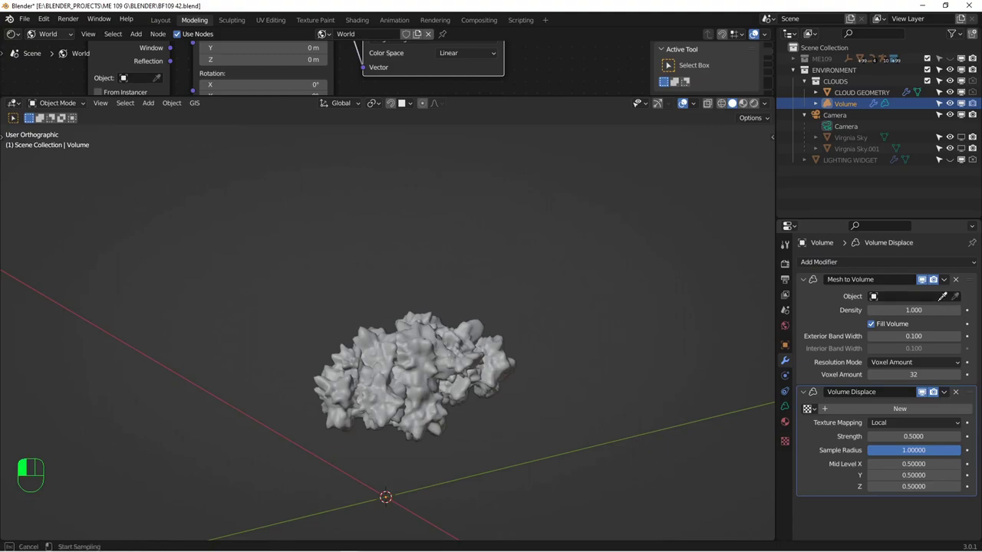
left_click(484, 336)
middle_click_drag(484, 336, 443, 330, "alt")
middle_click_drag(522, 351, 653, 324, "alt+shift")
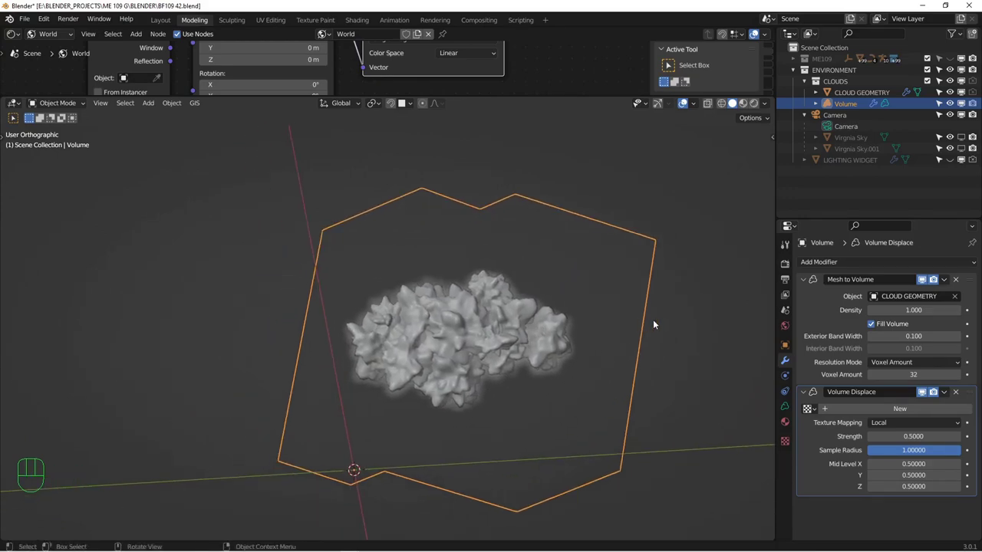
left_click(911, 375)
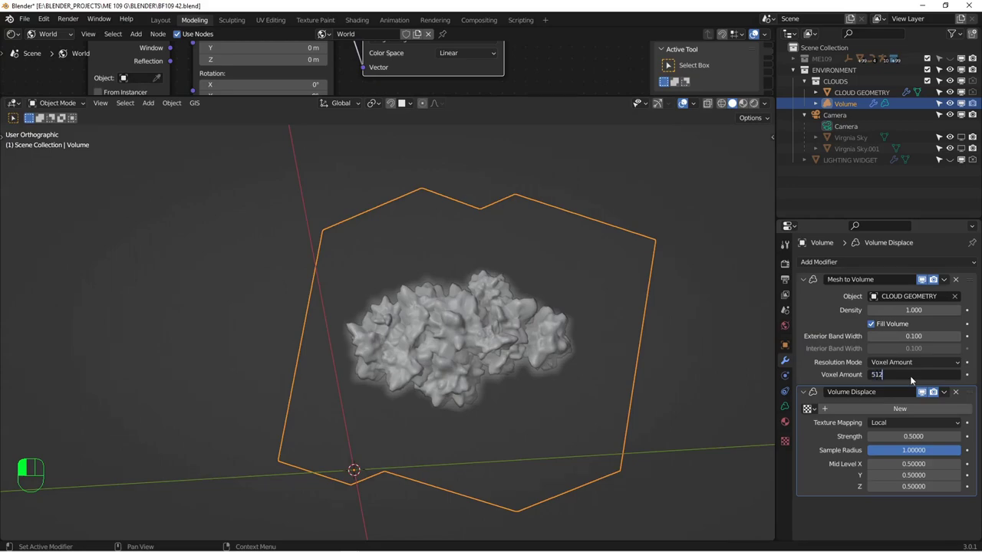
key("Return")
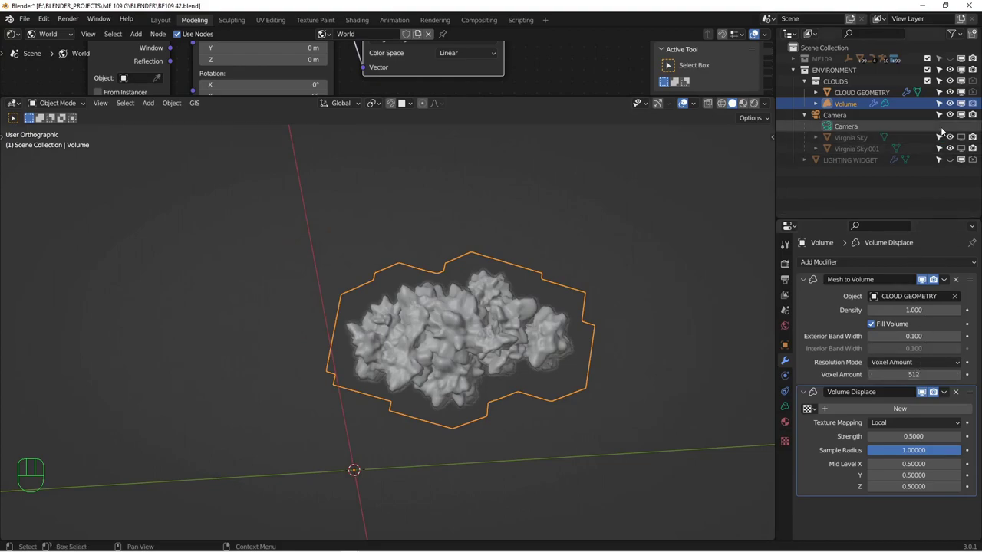
Disable CLOUD GEOMETRY in viewports so that only the Volume object is displayed.
left_click(961, 93)
middle_click_drag(519, 317, 538, 326, "alt")
left_click_drag(538, 330, 541, 309, "alt")
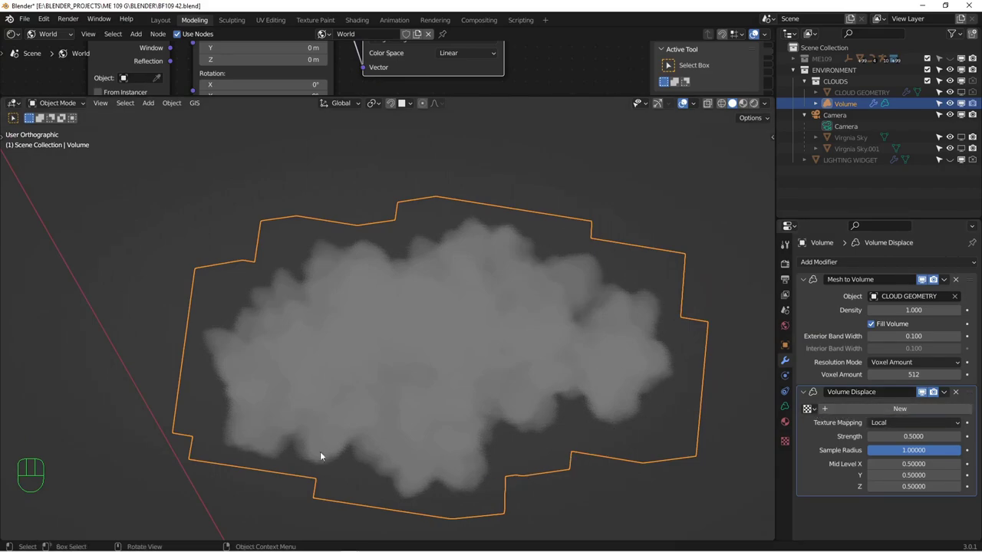
Assign the CloudDisplacement texture to the Volume Displace modifier and set its strength to 1.
left_click(807, 409)
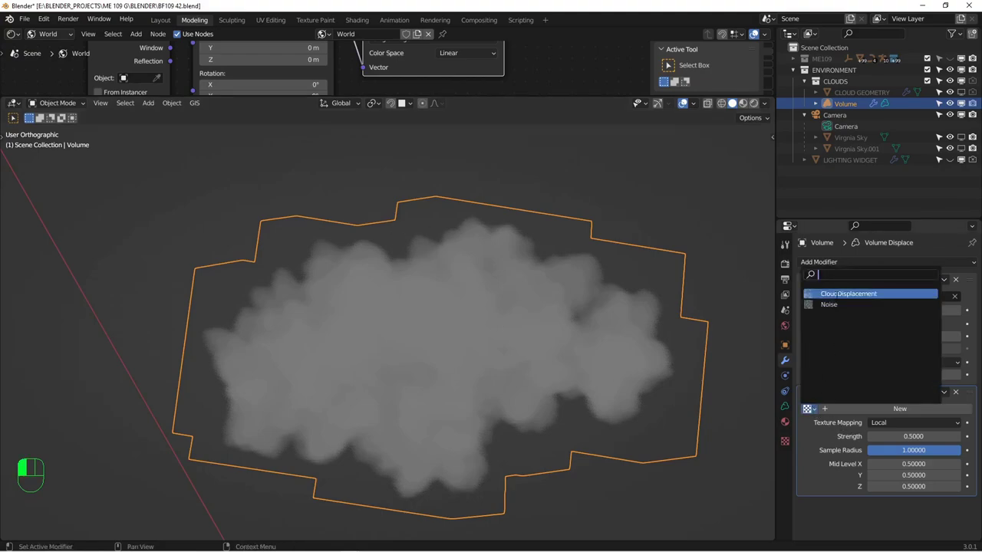
key("Return")
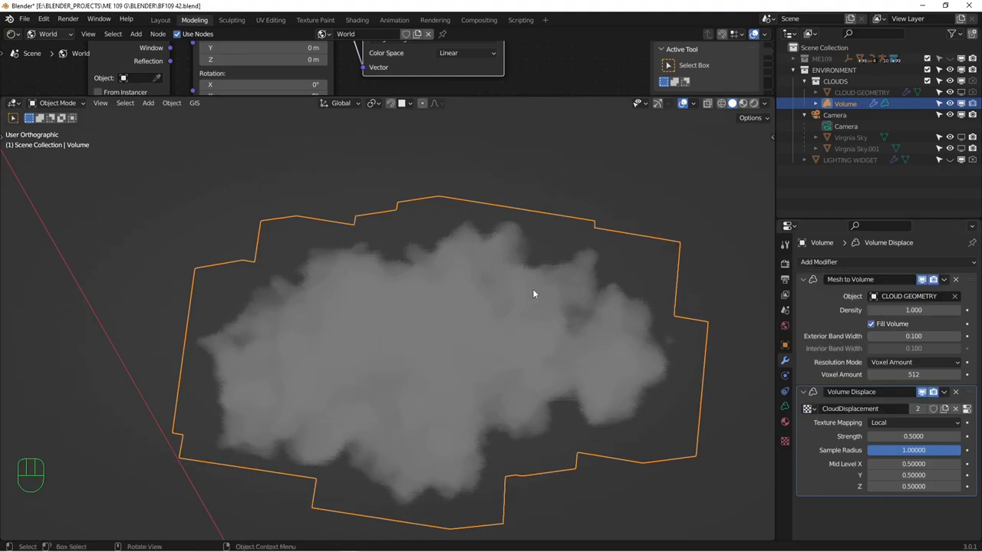
middle_click_drag(541, 297, 524, 257)
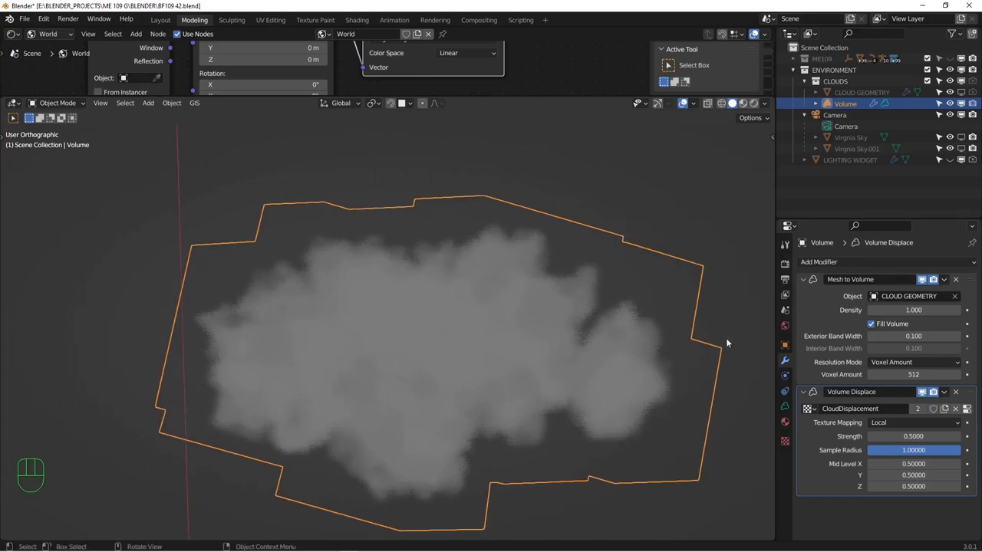
left_click(911, 436)
type("1")
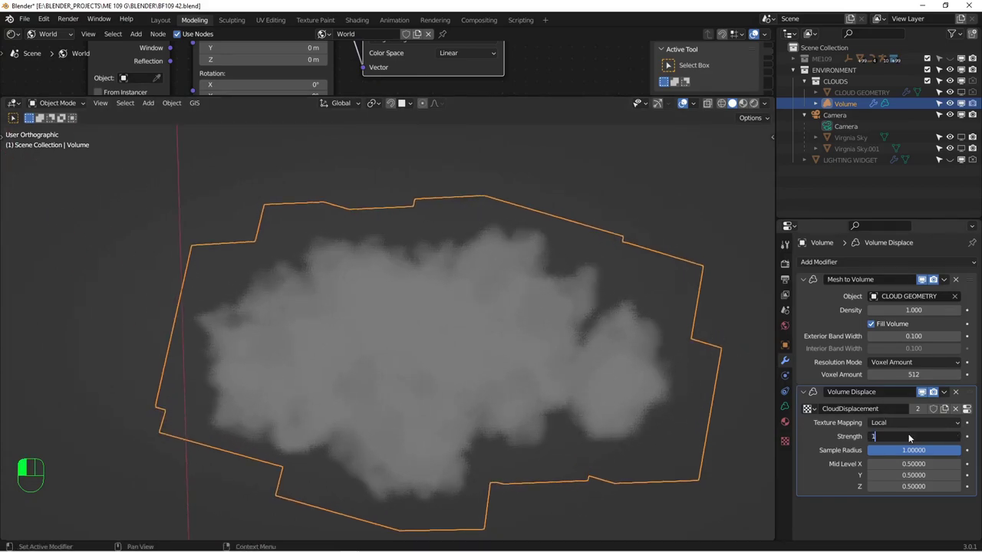
left_click(633, 325)
middle_click_drag(624, 319, 531, 244)
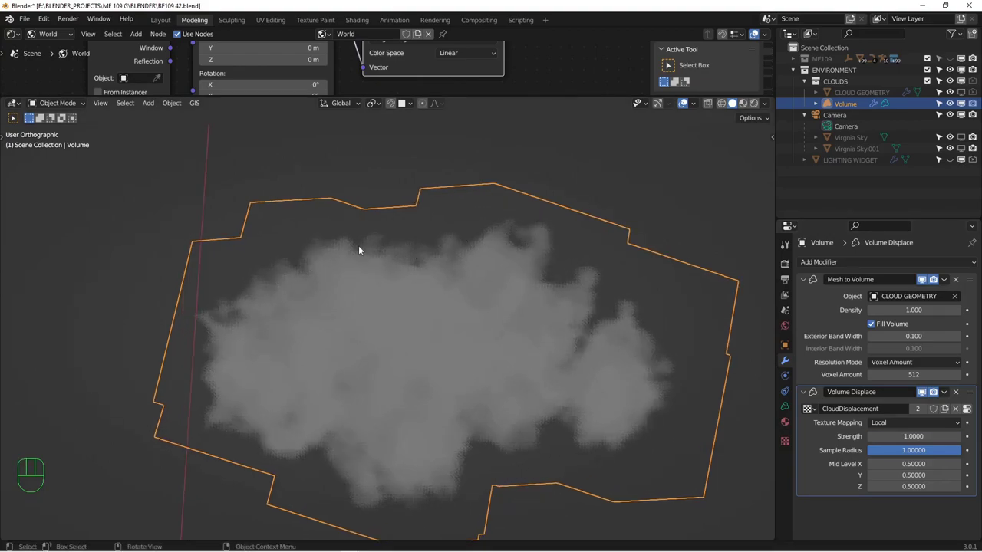
middle_click_drag(503, 432, 538, 391)
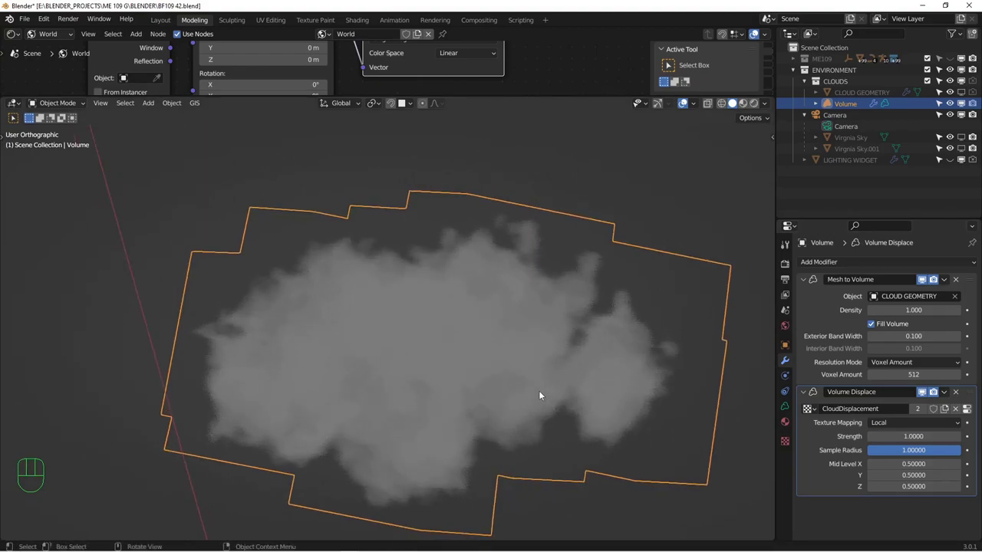
In the camera view, disable the Volume object in viewports and show CLOUD GEOMETRY instead.
key("KP_0")
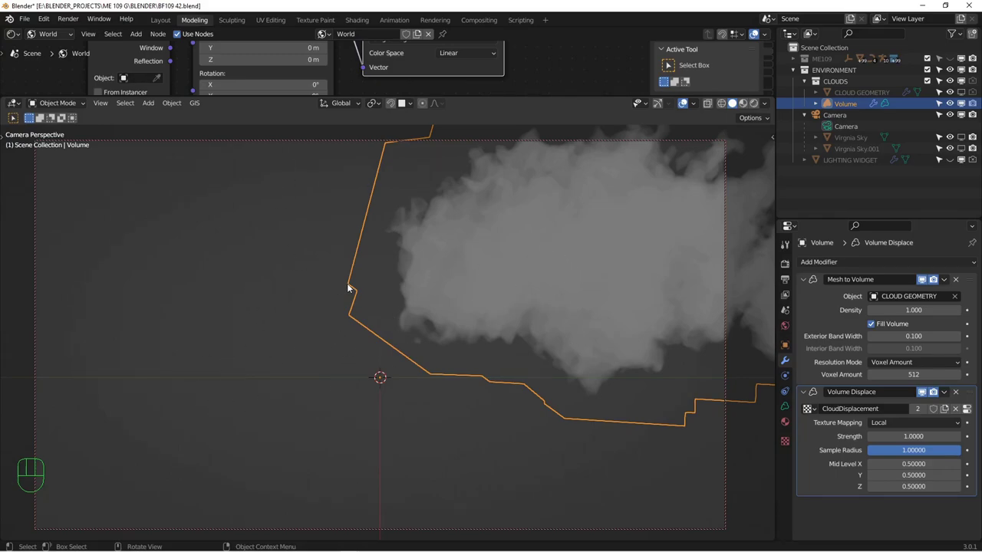
left_click(962, 103)
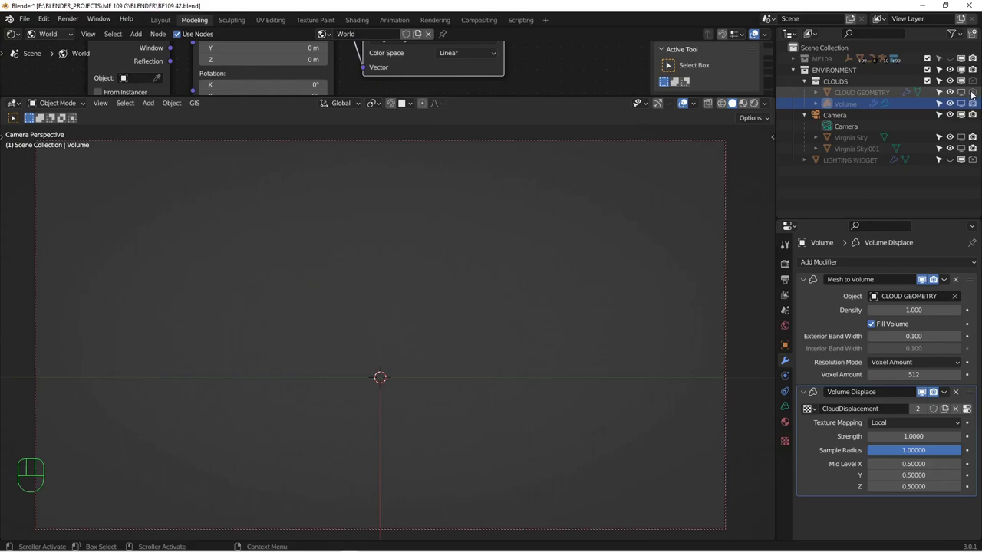
left_click(961, 92)
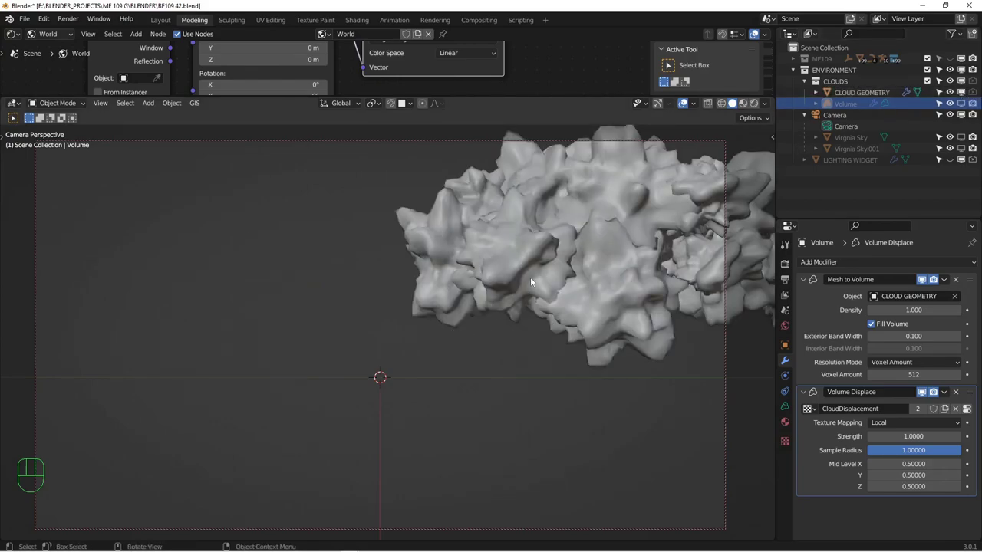
left_click(575, 188)
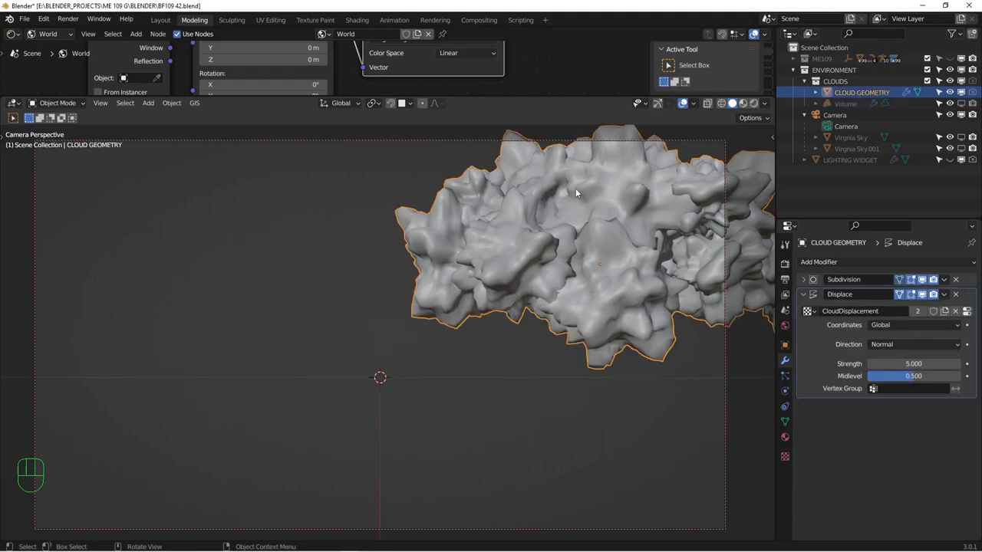
left_click(847, 104)
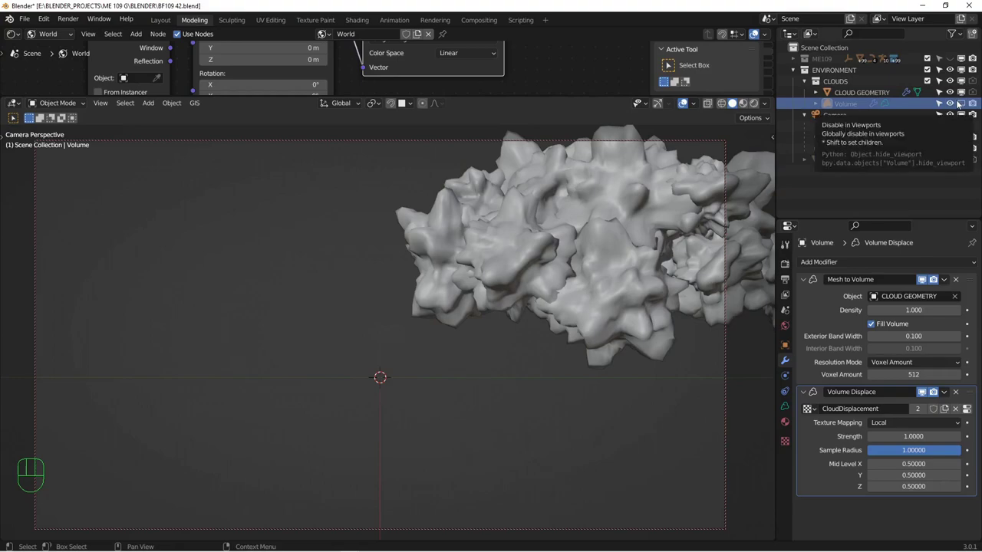
Unhide the ME109 aircraft collection and select ME109 EMPTY.
left_click(950, 59)
left_click(321, 265)
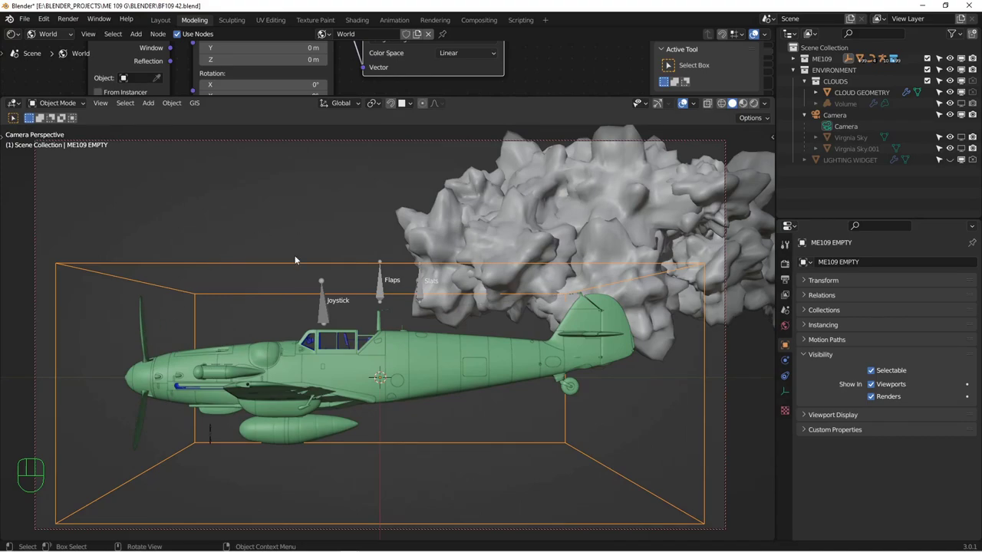
Change the node editor area to a Timeline and play the aircraft's propeller animation.
left_click(13, 33)
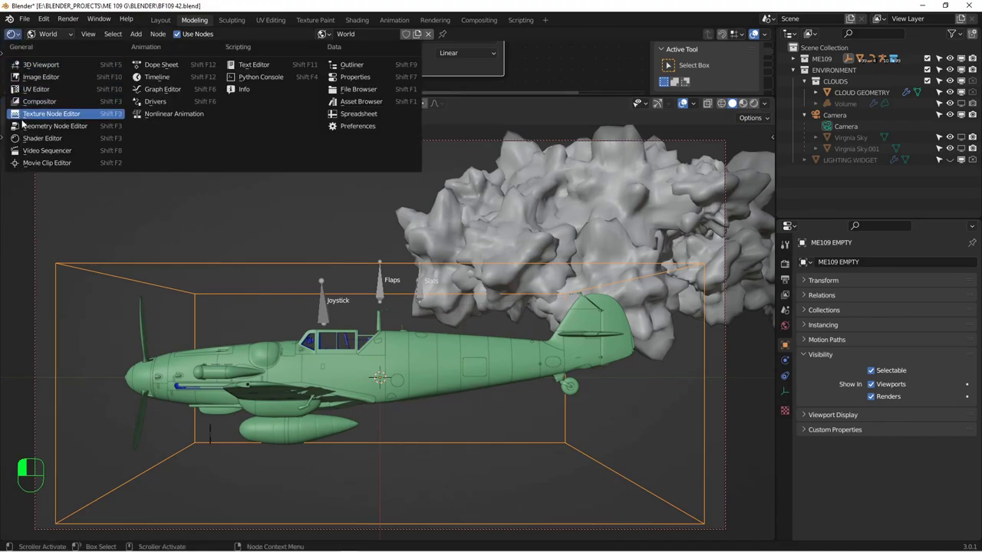
left_click(156, 77)
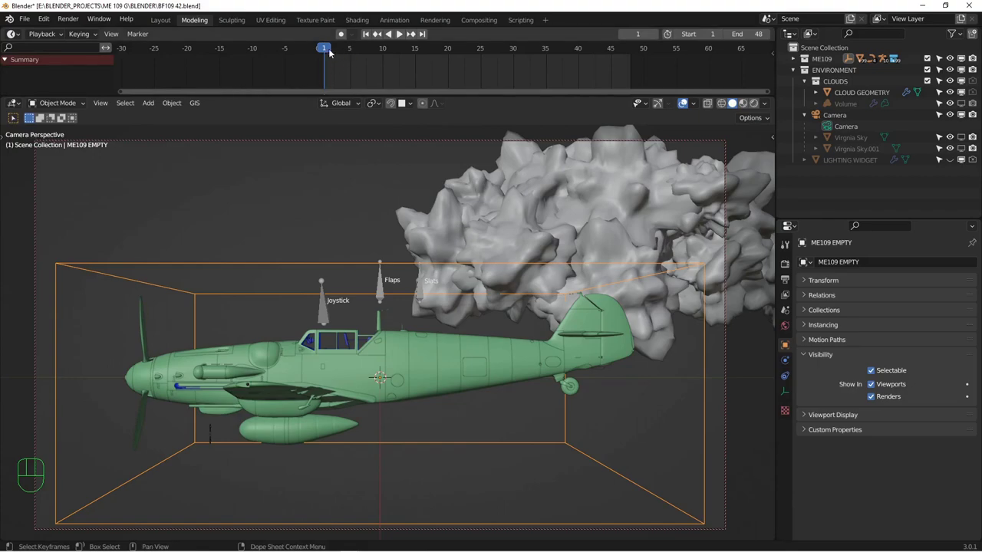
key("space")
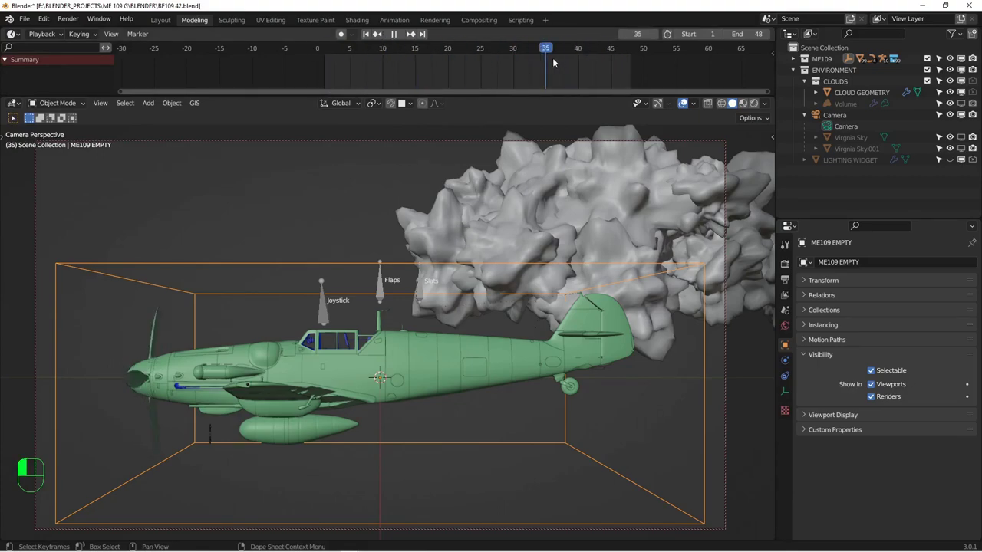
Return to frame 1, then move ME109 EMPTY up about 0.96 m and trackball-rotate it to show the wings from above.
left_click_drag(374, 65, 324, 68)
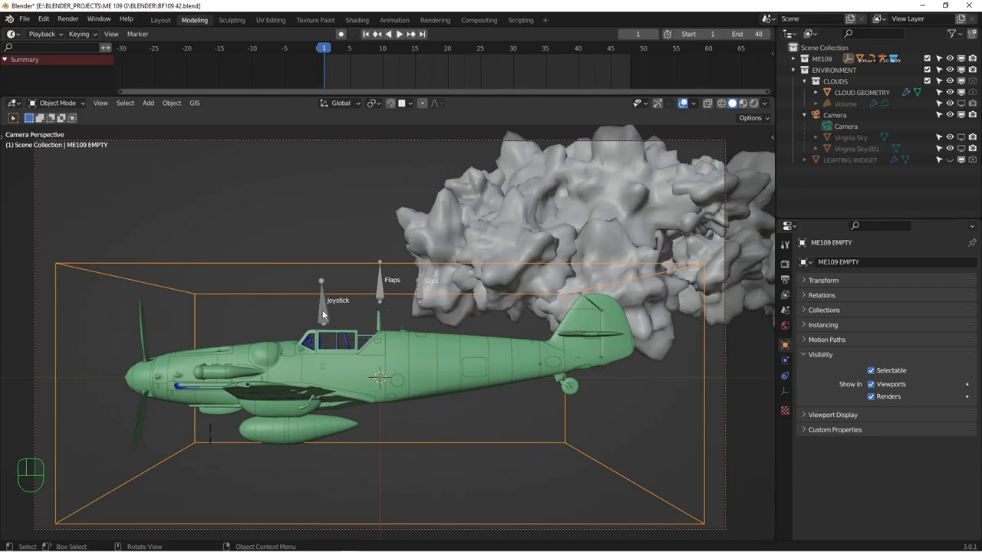
key("g")
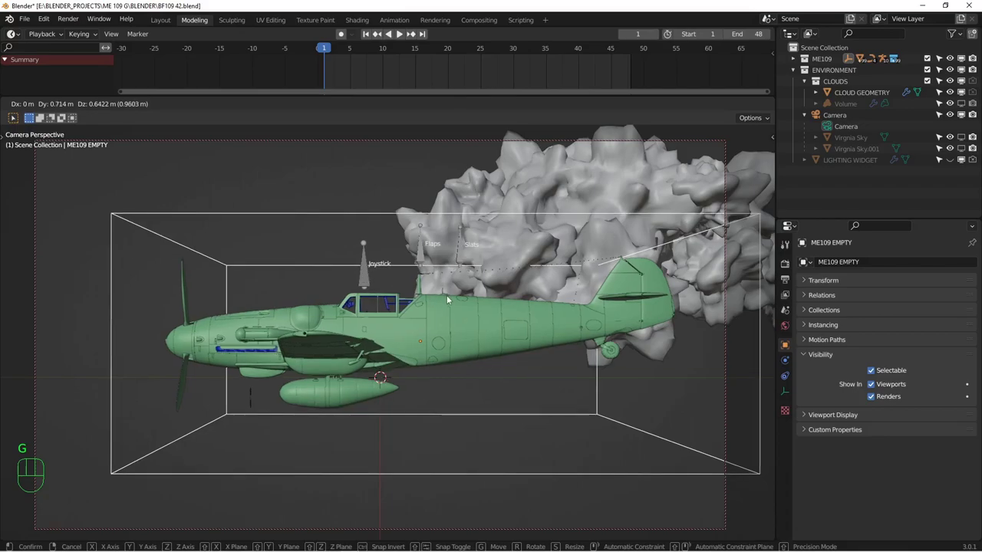
left_click(446, 295)
key("r")
key("r")
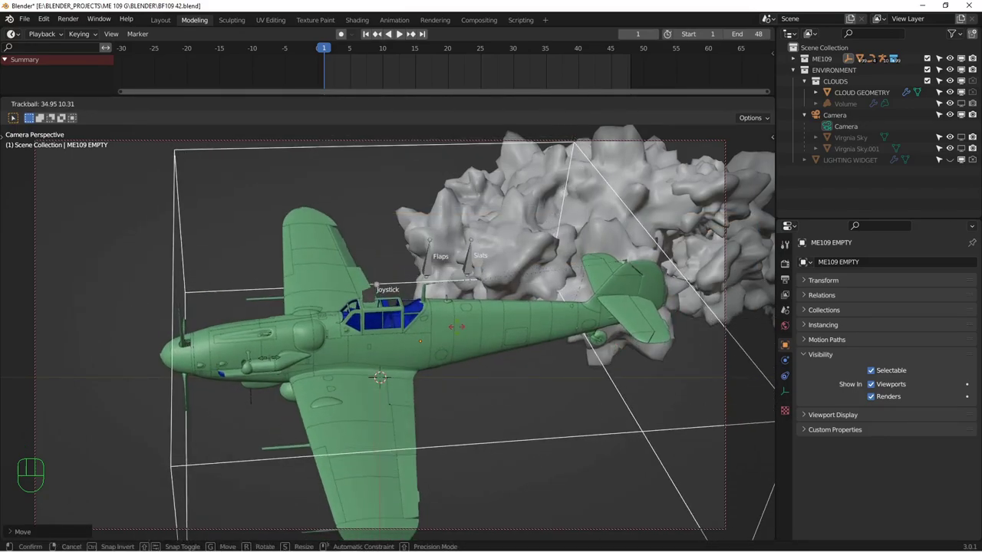
left_click(457, 330)
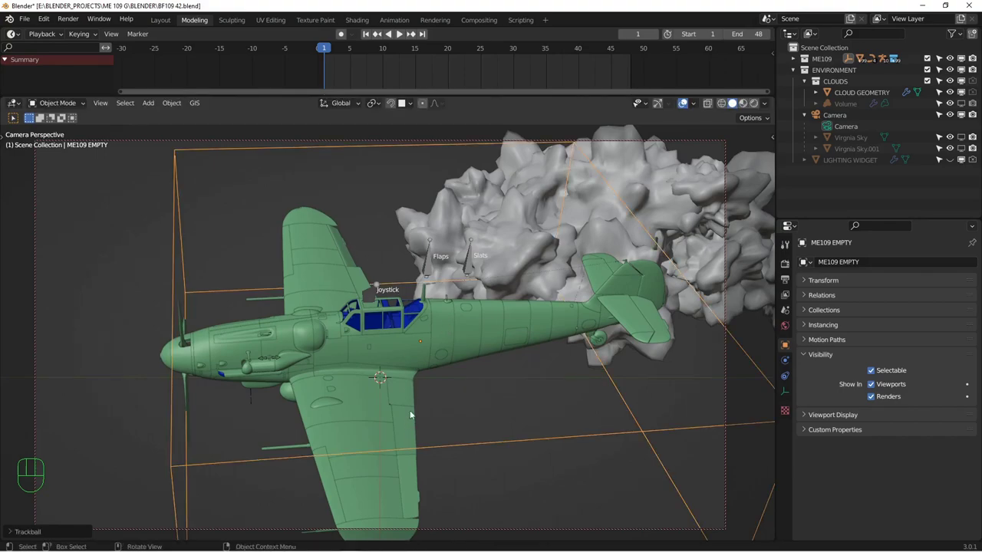
Raise ME109 EMPTY within the camera frame and move it about 1.99 m along global X.
key("g")
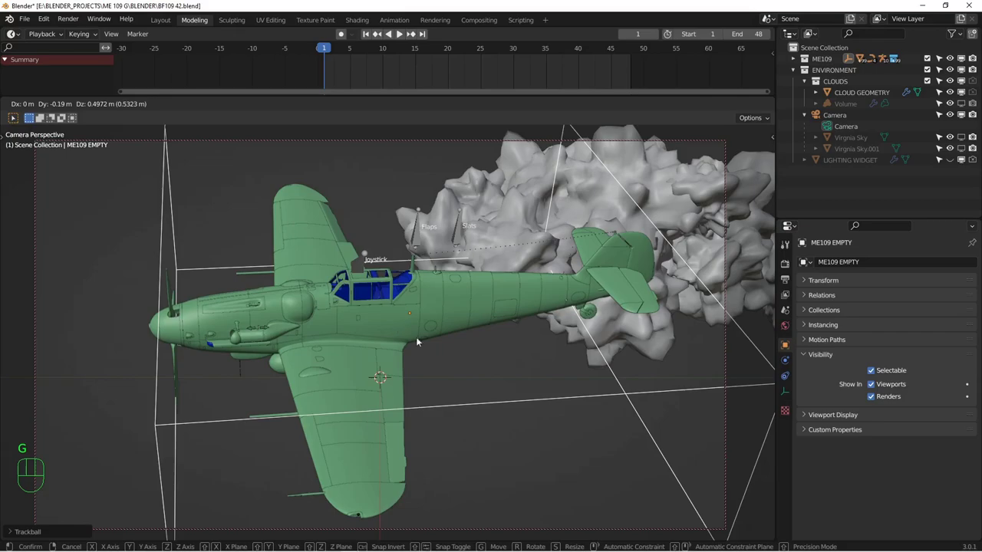
left_click(424, 348)
key("g")
key("x")
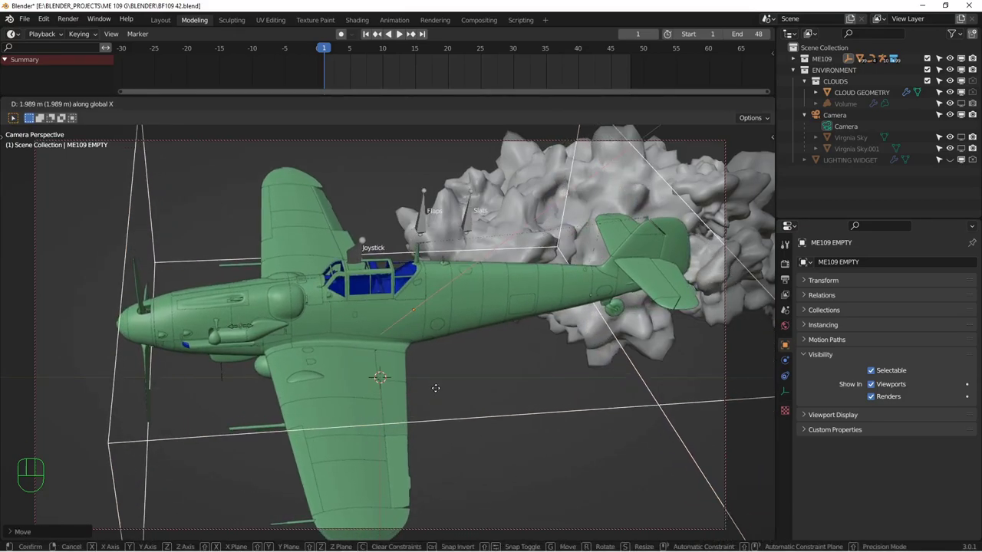
left_click(436, 388)
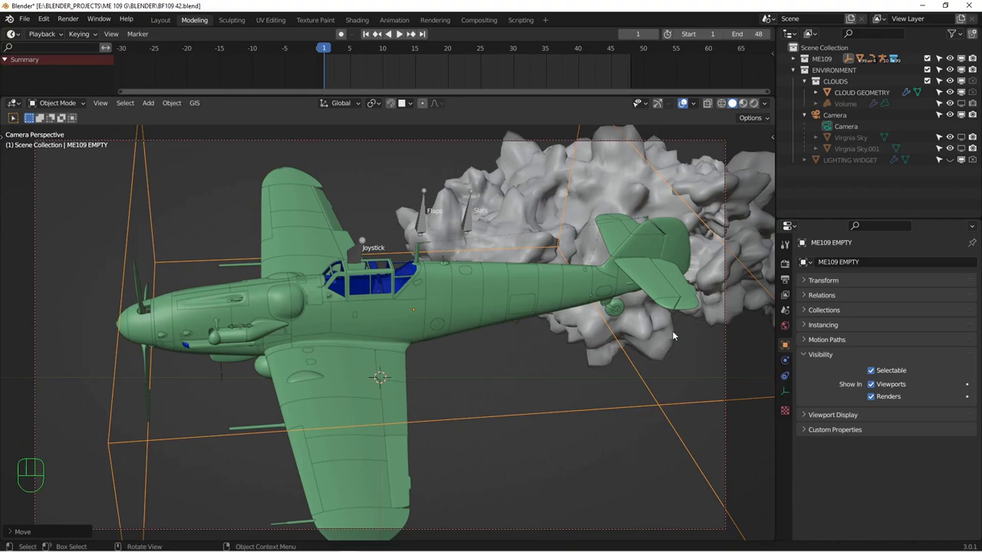
Set the motion blur shutter to 0.1 in the Cycles render settings.
left_click(784, 262)
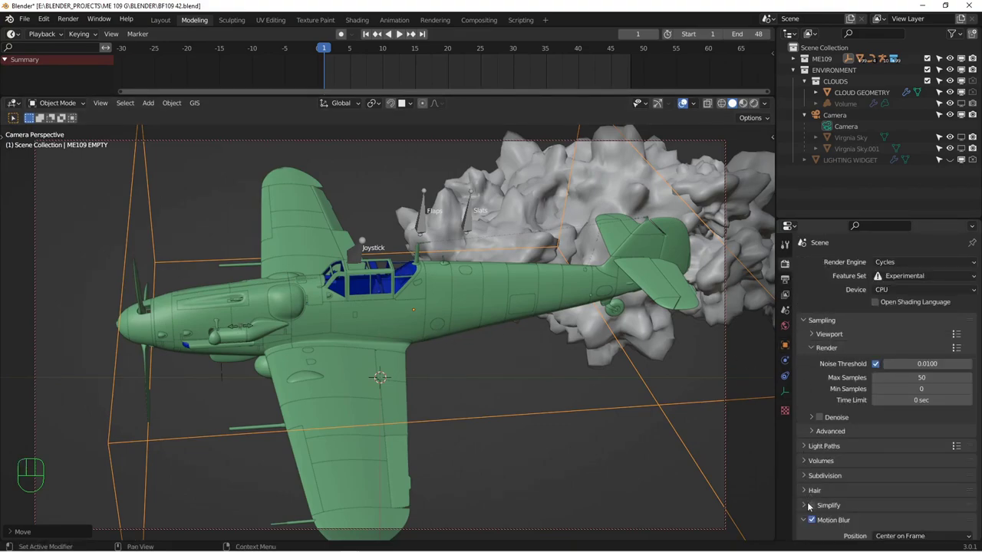
scroll(814, 491, "down", 5)
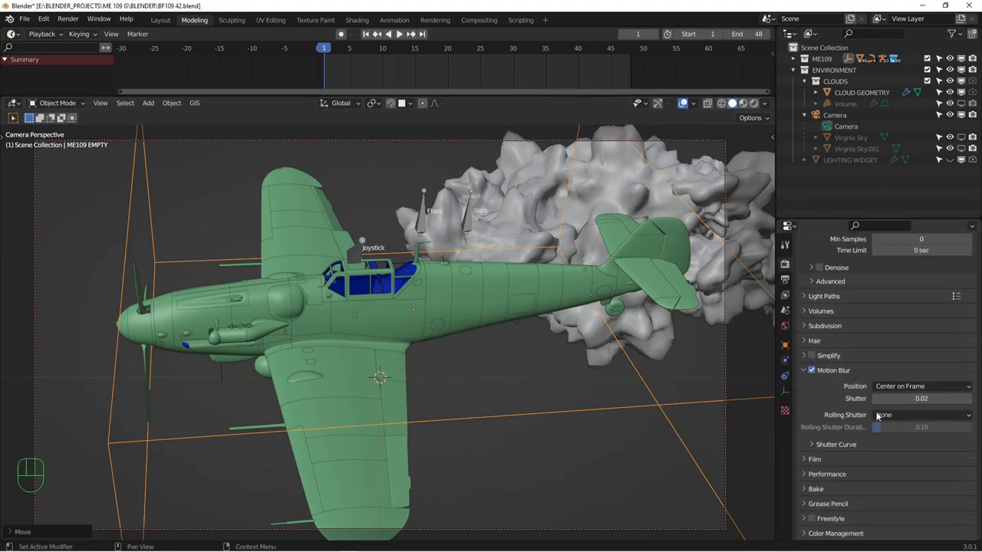
left_click(921, 398)
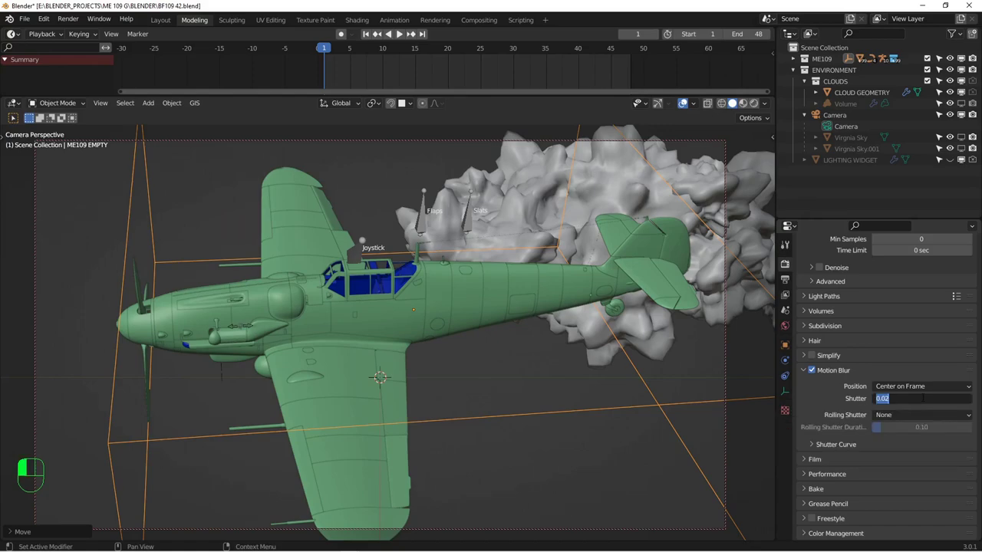
type("0.1")
key("Return")
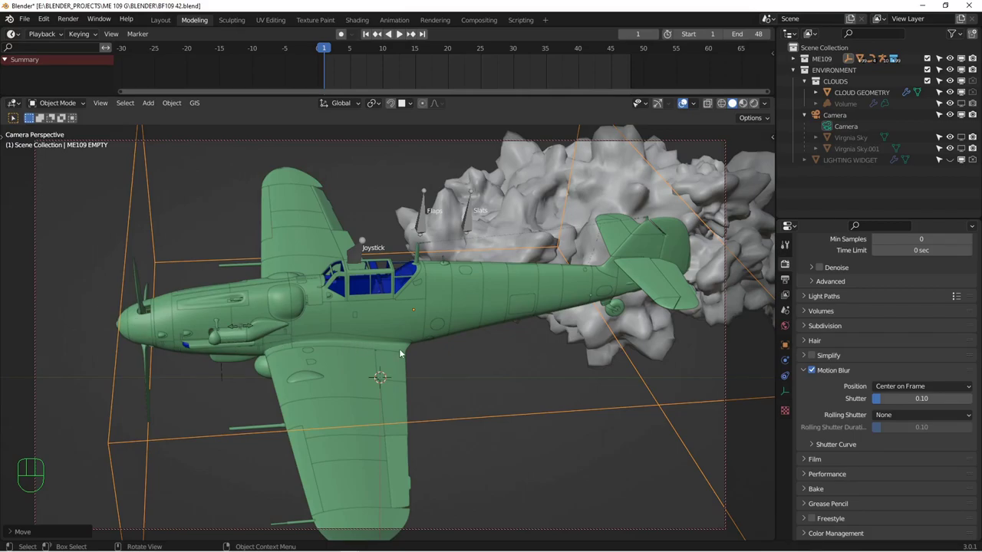
Trackball-rotate the aircraft's empty to angle its nose toward the camera, shift it slightly toward the frame's nose side, and save the file.
key("r")
key("r")
left_click(487, 423)
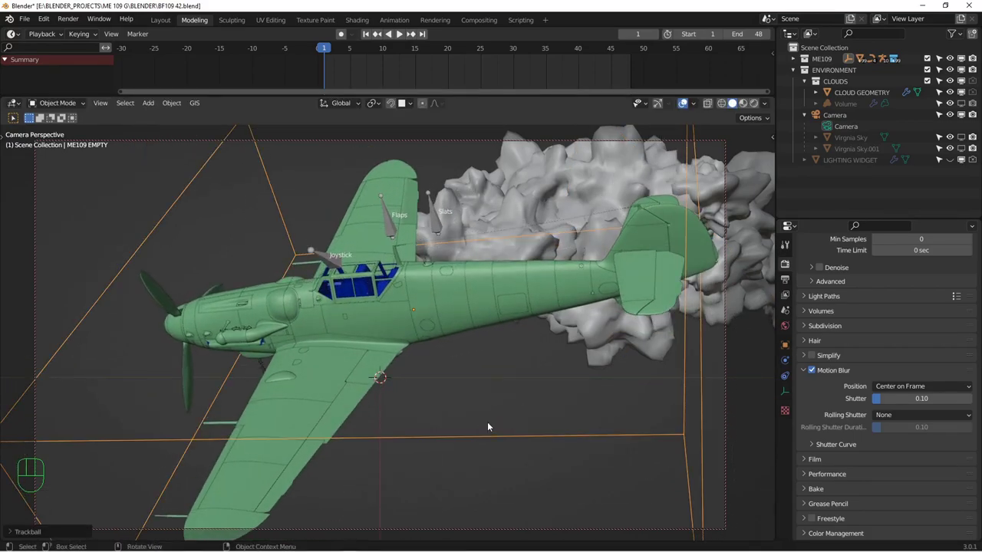
key("g")
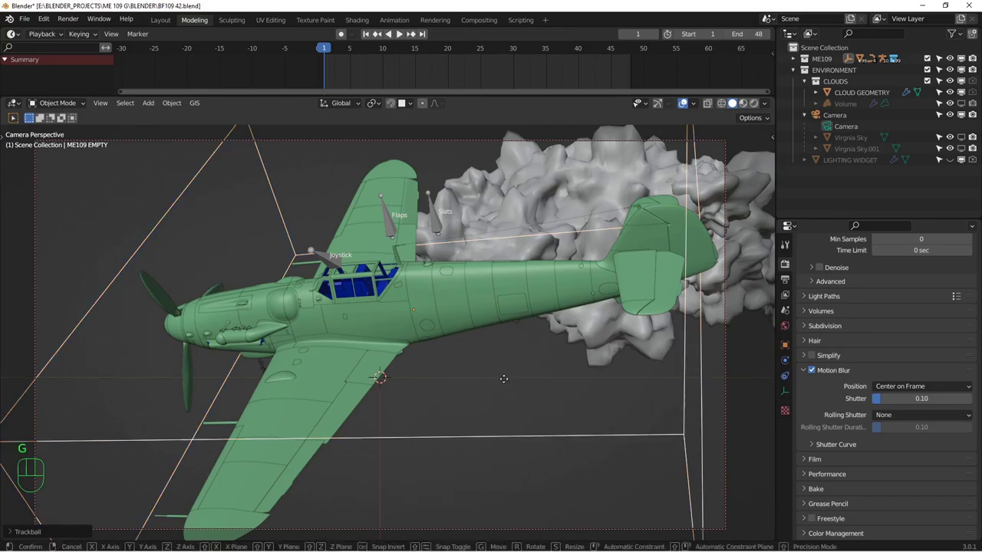
left_click(727, 146)
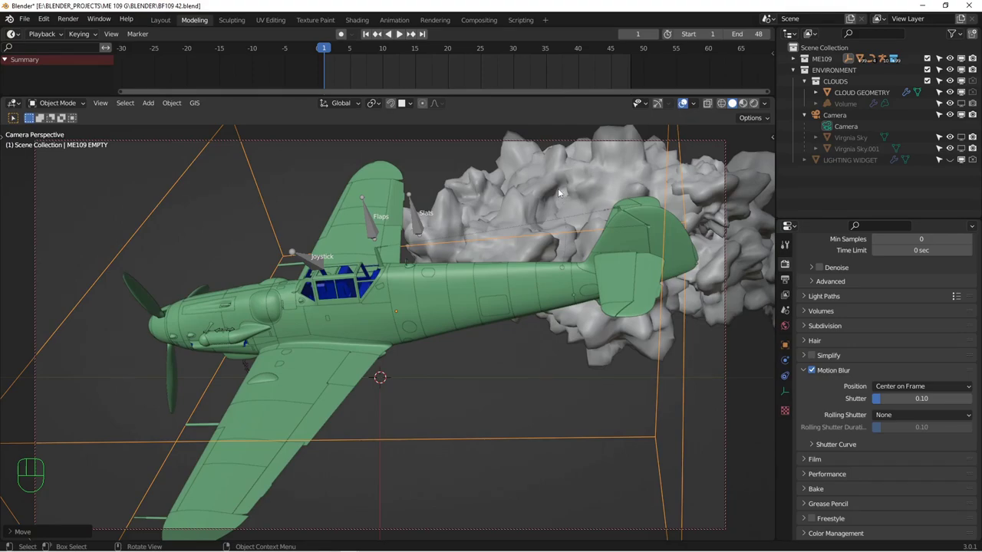
key("ctrl+s")
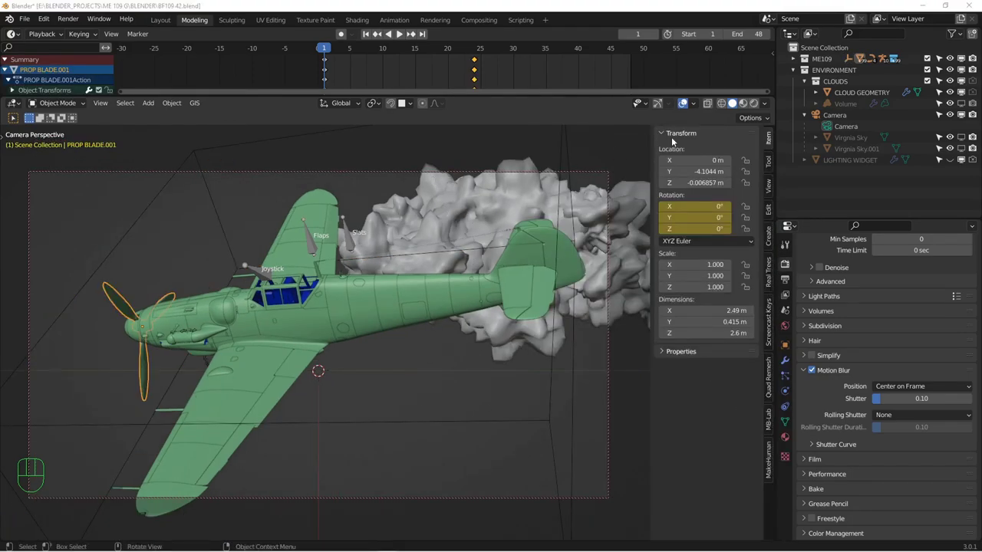
Hide the ME109 collection, disable CLOUD GEOMETRY in viewports, and show and select the Volume object instead.
left_click(950, 58)
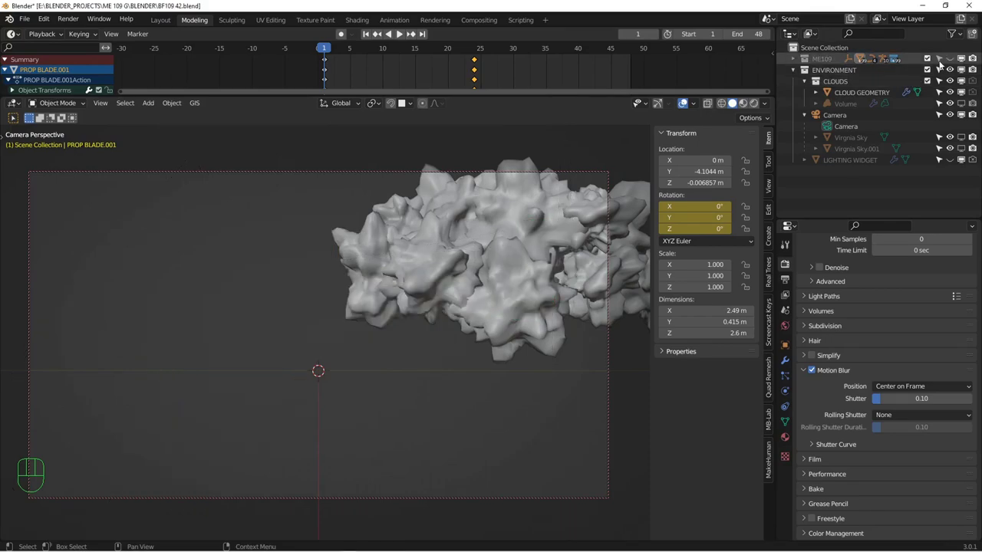
left_click(503, 226)
left_click(962, 92)
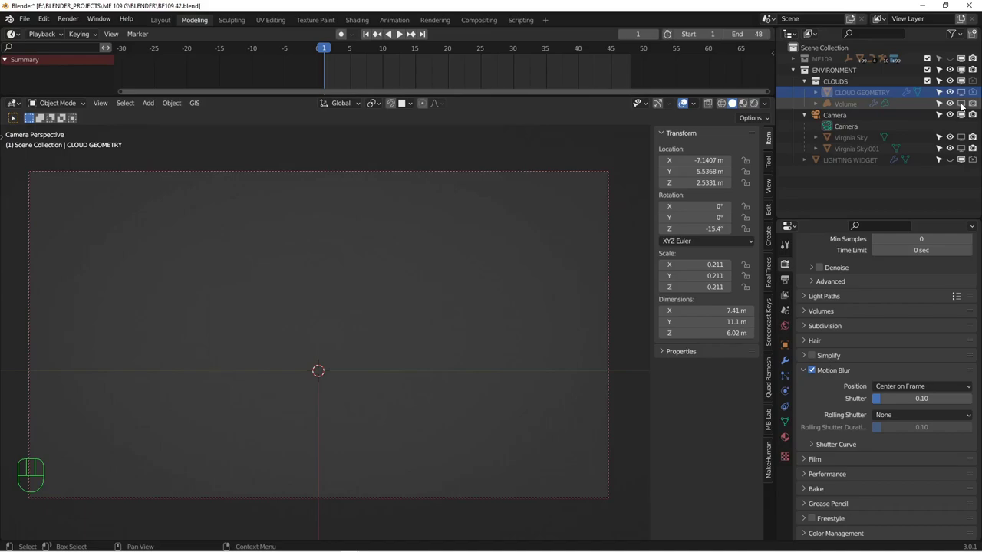
left_click(961, 104)
left_click(855, 104)
Replace the Timeline with an enlarged Shader Editor that shows the whole world node tree.
left_click_drag(580, 97, 580, 159)
left_click(12, 34)
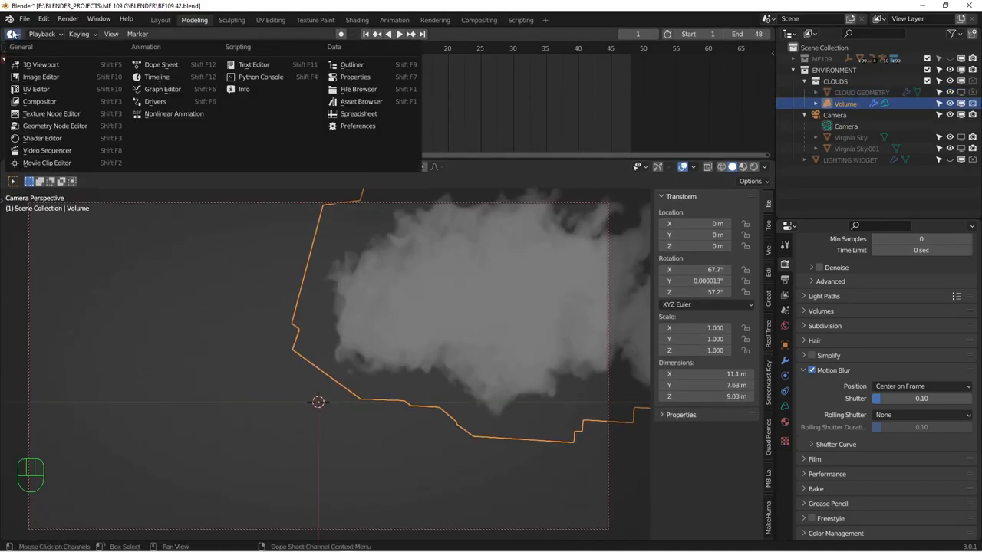
left_click(43, 138)
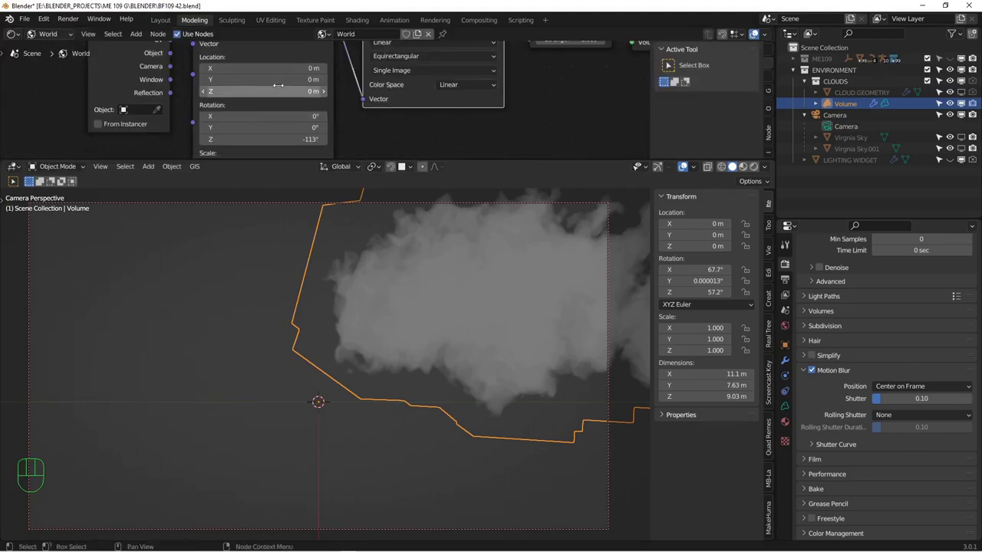
left_click_drag(472, 158, 472, 277)
scroll(453, 123, "down", 4)
middle_click_drag(459, 122, 440, 130)
key("n")
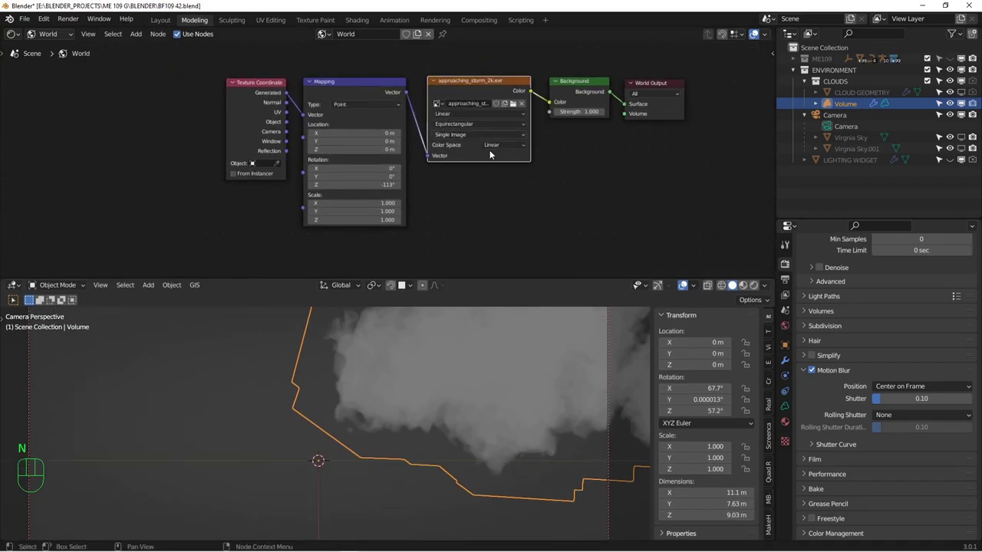
Set the Shader Editor to object shading and assign the CLOUDS material to the Volume object.
left_click(47, 33)
left_click(42, 44)
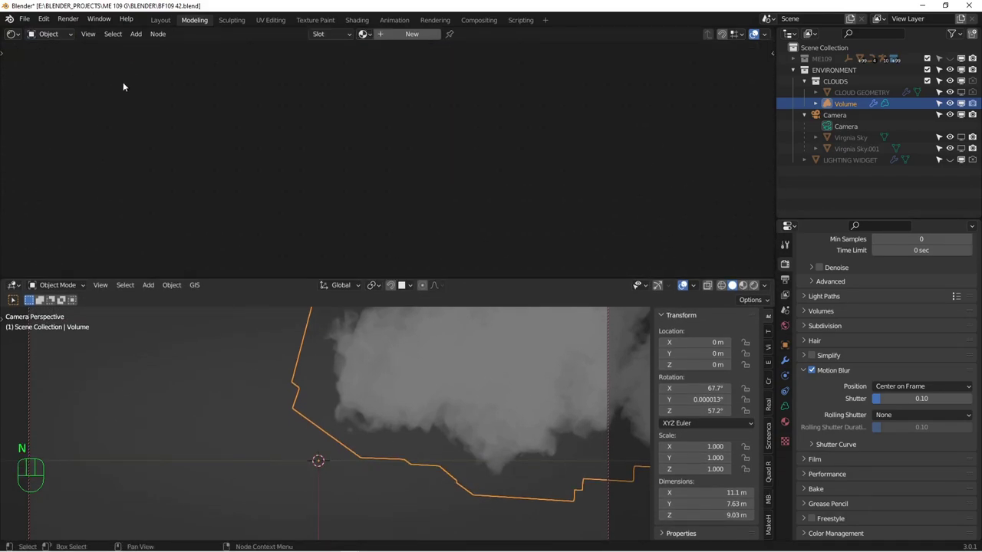
left_click(785, 422)
left_click(804, 309)
type("clou")
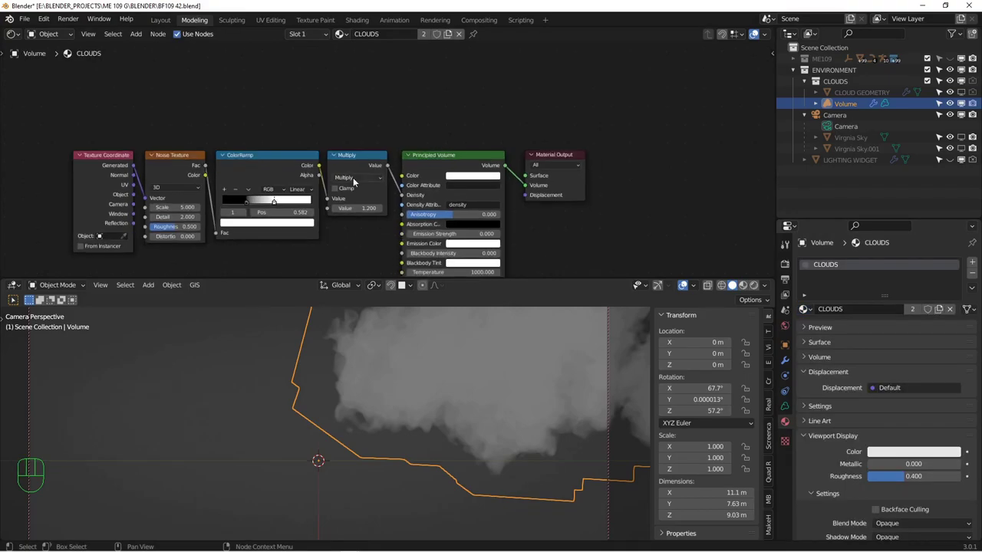
Examine the CLOUDS node chain from Texture Coordinate, Noise Texture, ColorRamp and Multiply to the Principled Volume's density and color.
middle_click_drag(355, 181, 418, 118)
scroll(418, 118, "up", 3)
scroll(419, 118, "up", 1)
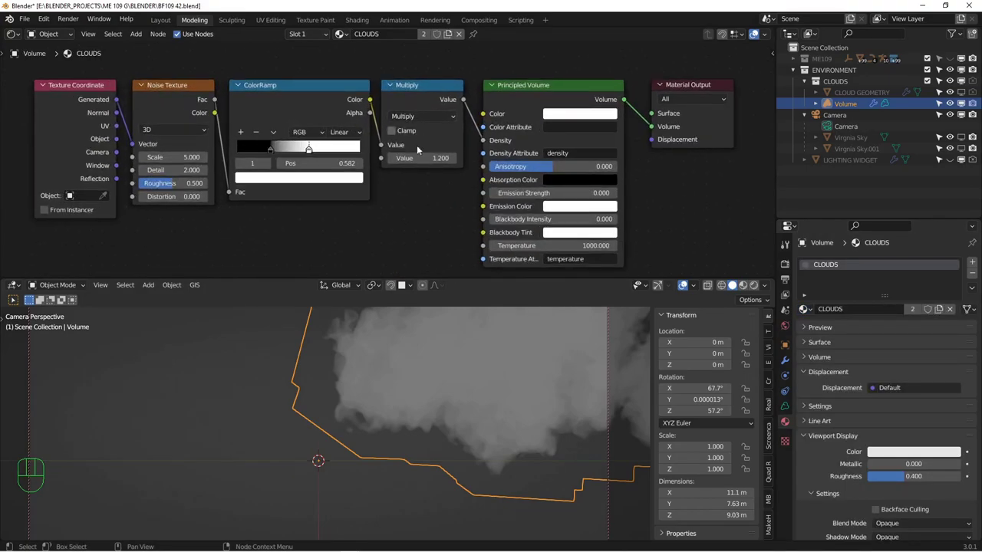
left_click_drag(447, 278, 445, 305)
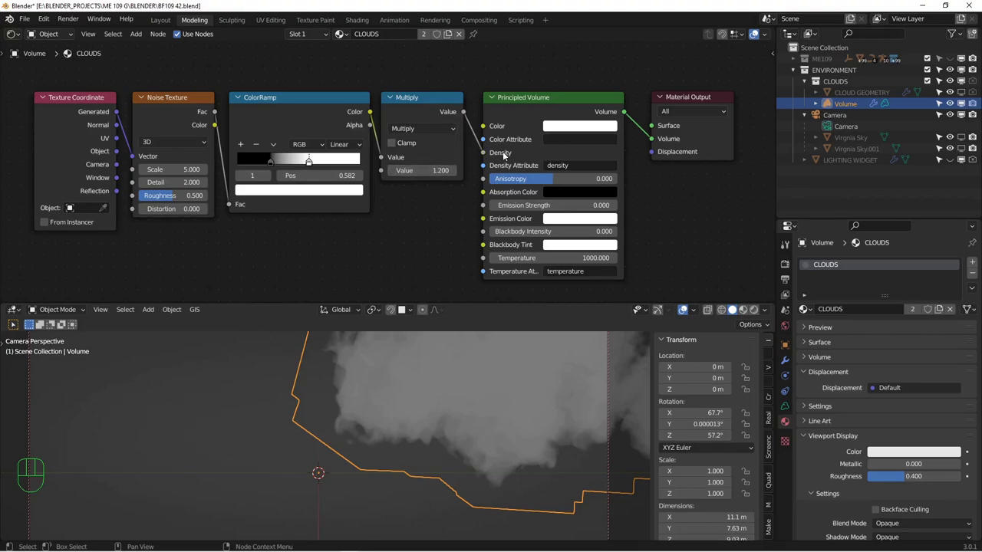
left_click(504, 98)
left_click(575, 127)
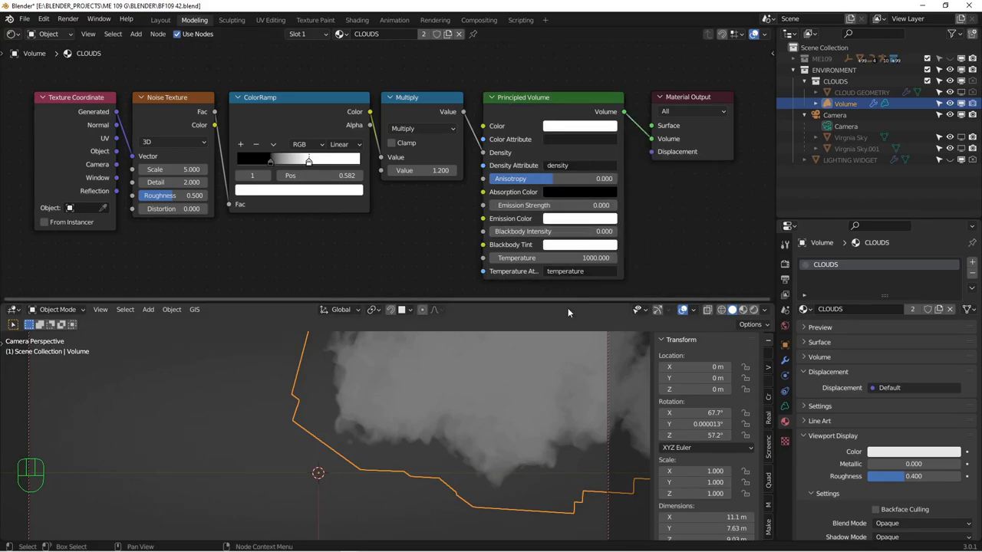
Unhide the ME109 collection, move ME109 EMPTY toward the camera to about 6.87 m on X, and save the file.
left_click_drag(565, 302, 690, 128)
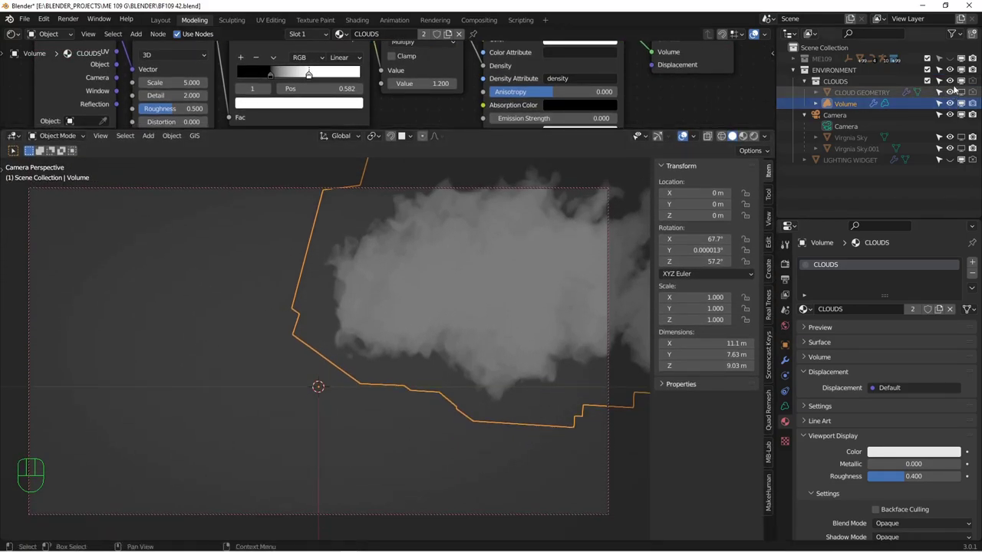
left_click(949, 59)
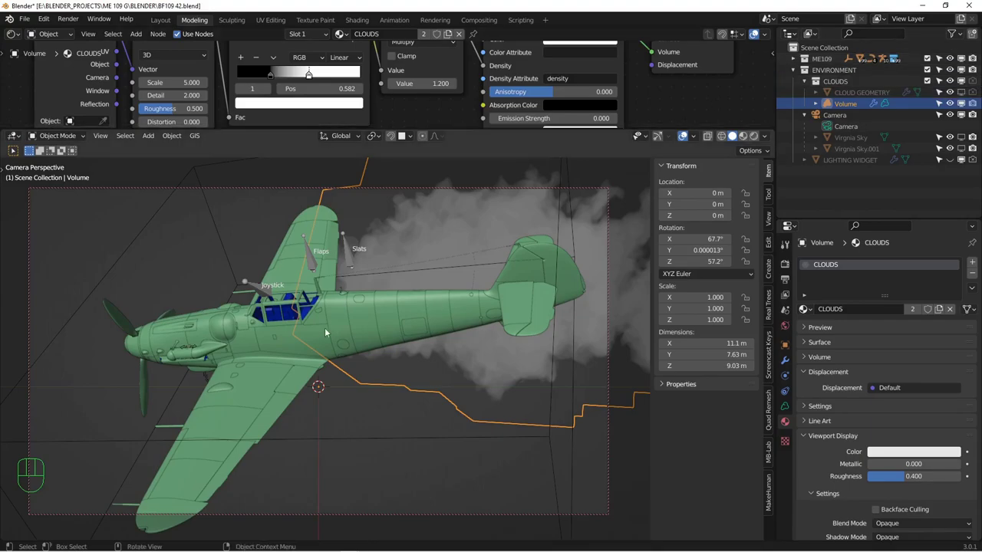
left_click(118, 439)
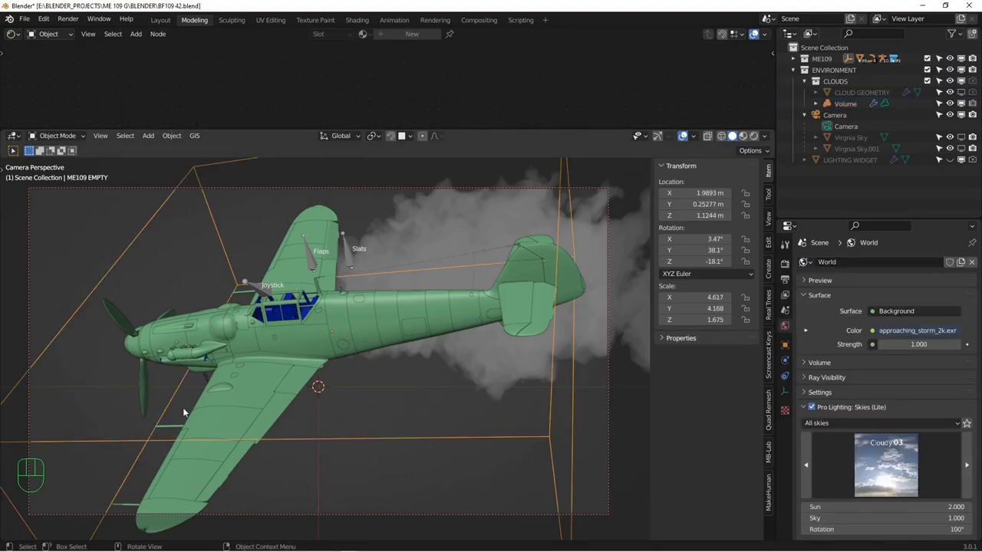
key("g")
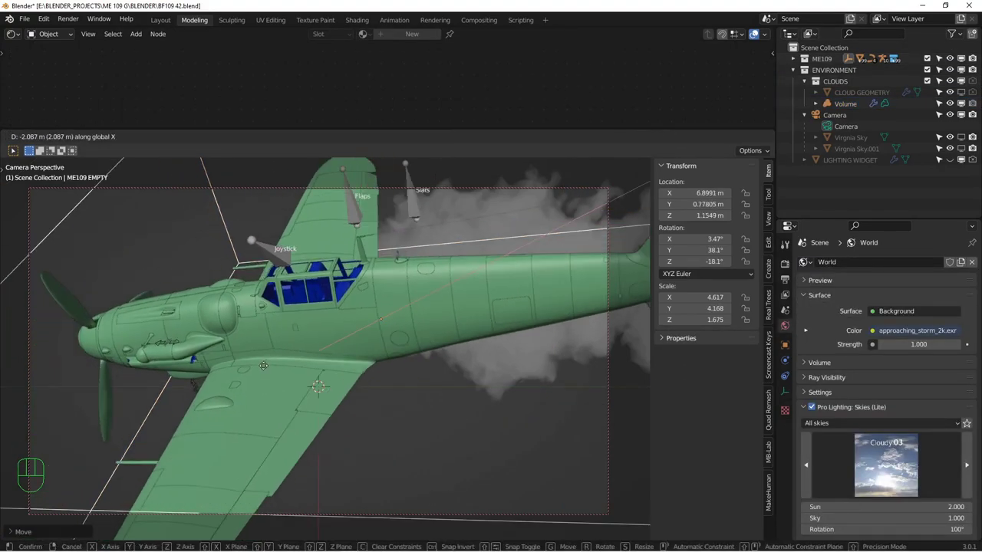
left_click(332, 386)
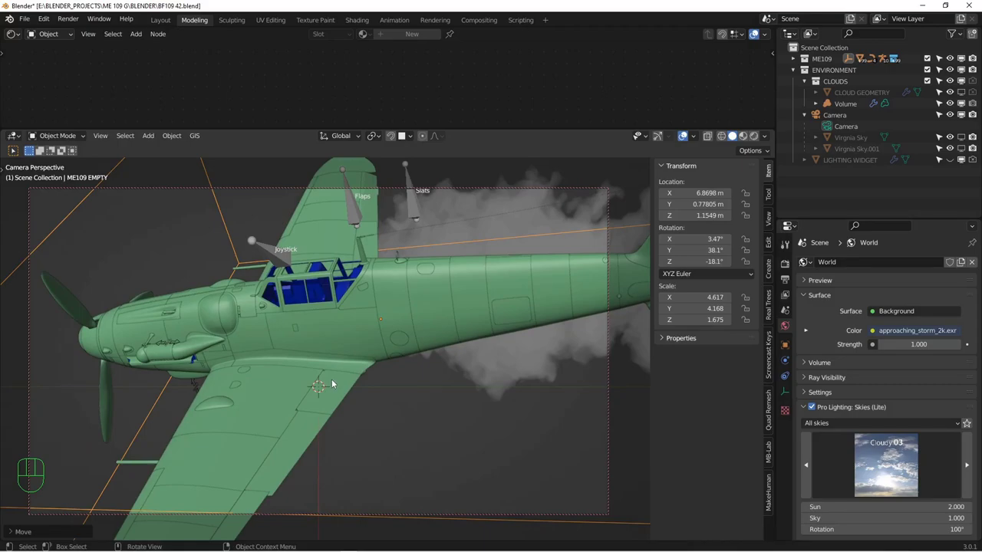
key("ctrl+s")
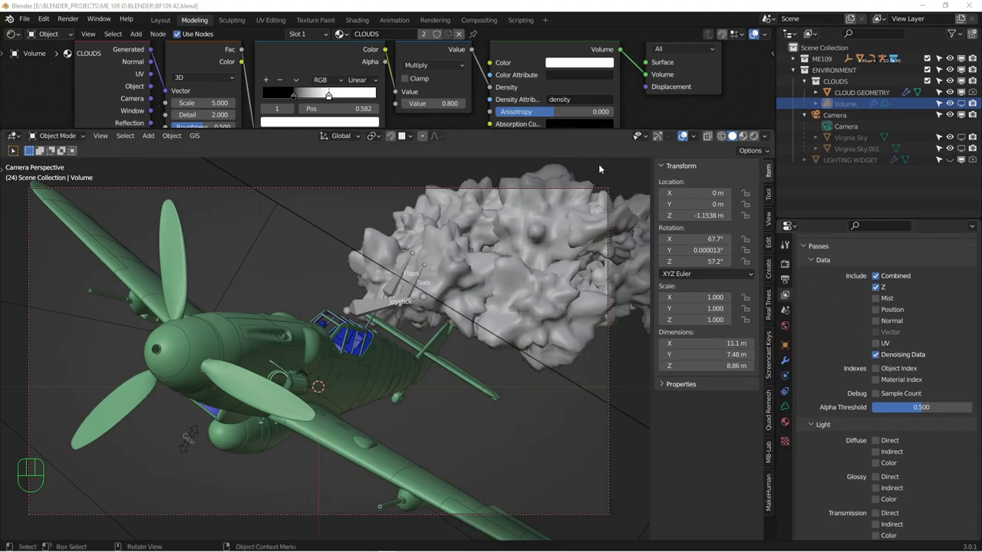
Change the enlarged node area to the Compositor and place the Denoise node level between Render Layers and the outputs.
left_click_drag(583, 127, 584, 274)
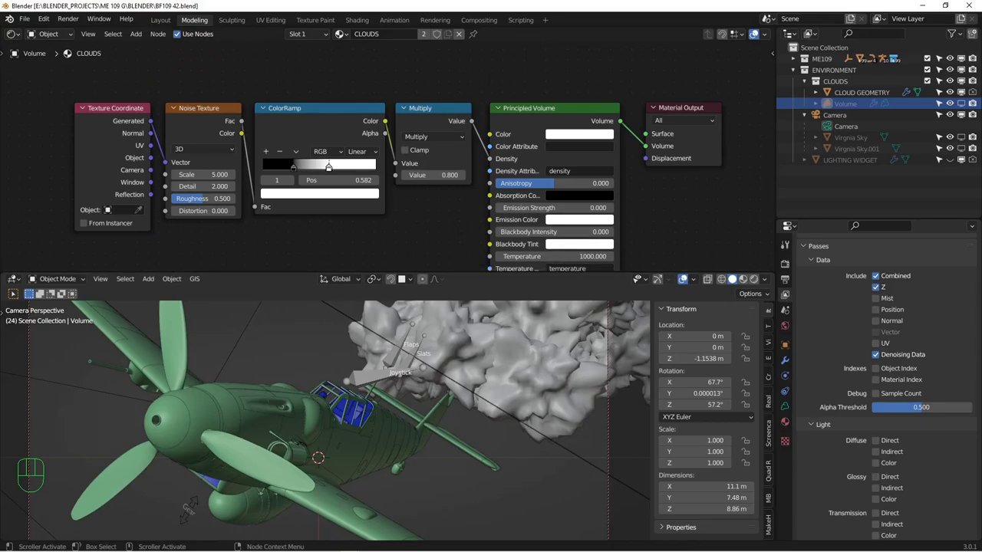
left_click(12, 34)
left_click(46, 101)
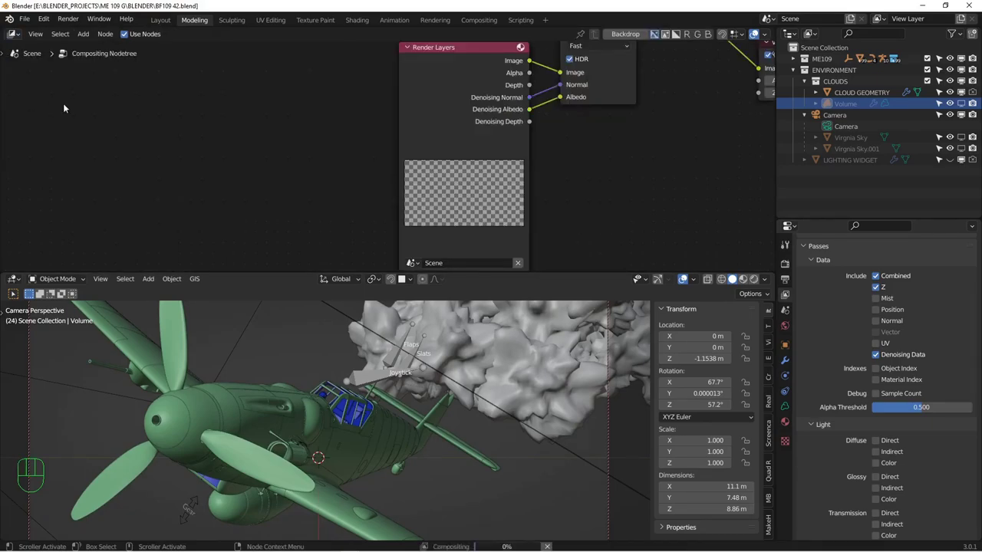
scroll(488, 182, "down", 2)
middle_click_drag(526, 140, 493, 189)
scroll(480, 191, "up", 3)
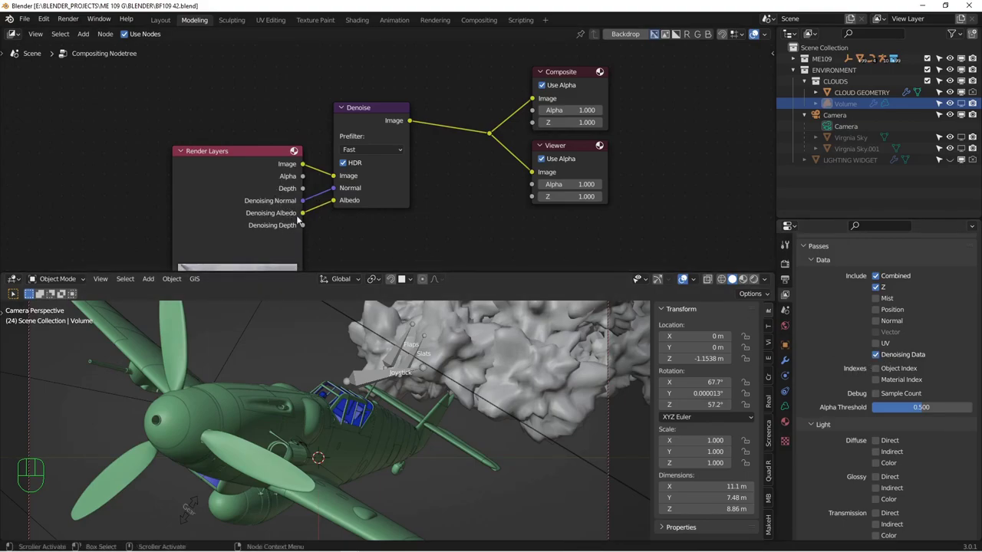
left_click_drag(374, 115, 375, 126)
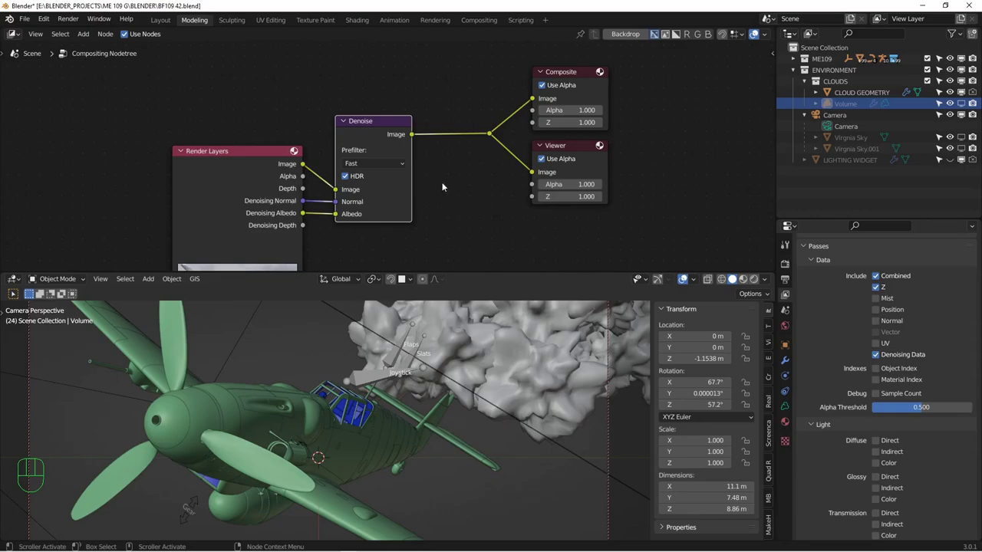
Examine the finished composite render of the Bf 109, including the propeller blur, cockpit, tail, backdrop and smoke clouds.
left_click(785, 263)
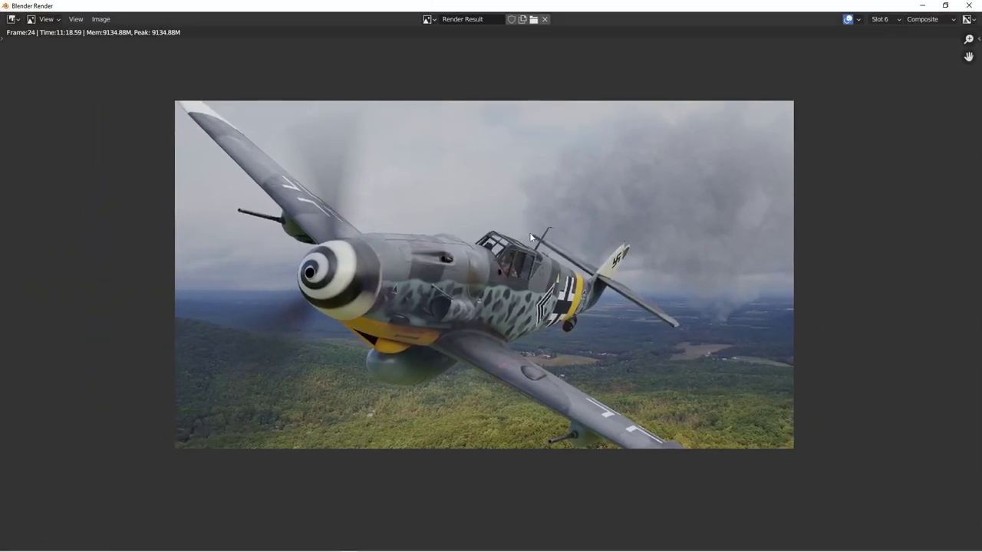
scroll(534, 244, "down", 2)
scroll(534, 244, "up", 3)
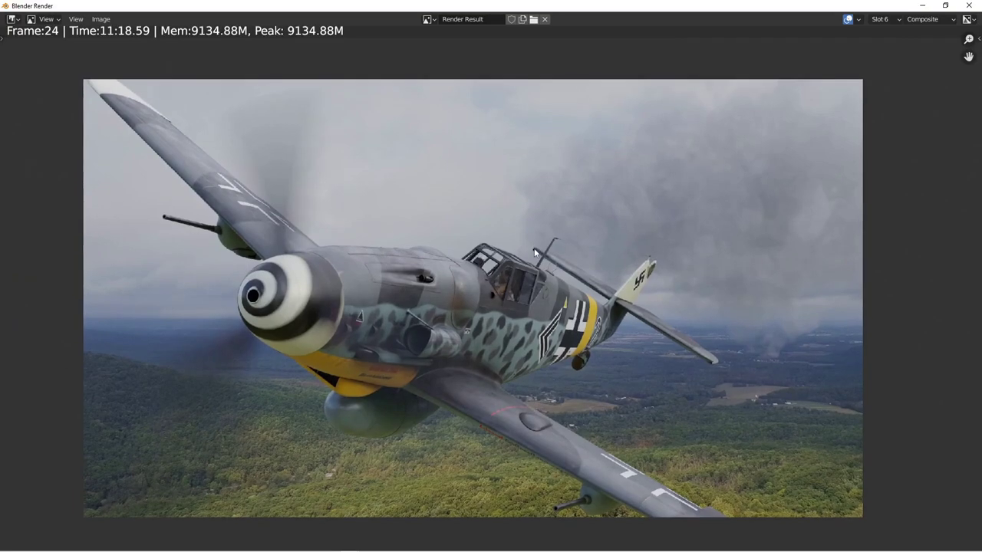
scroll(534, 246, "up", 1)
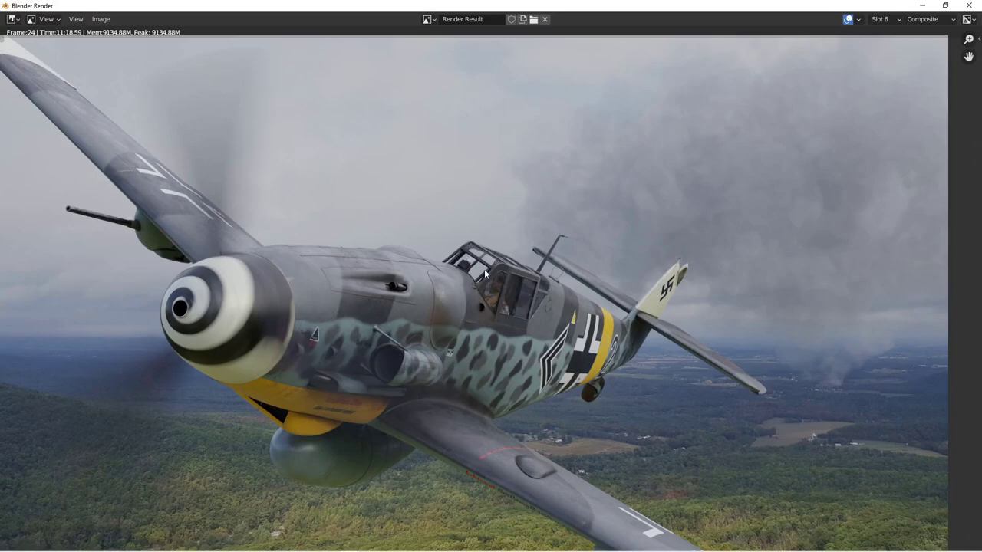
scroll(485, 273, "down", 1)
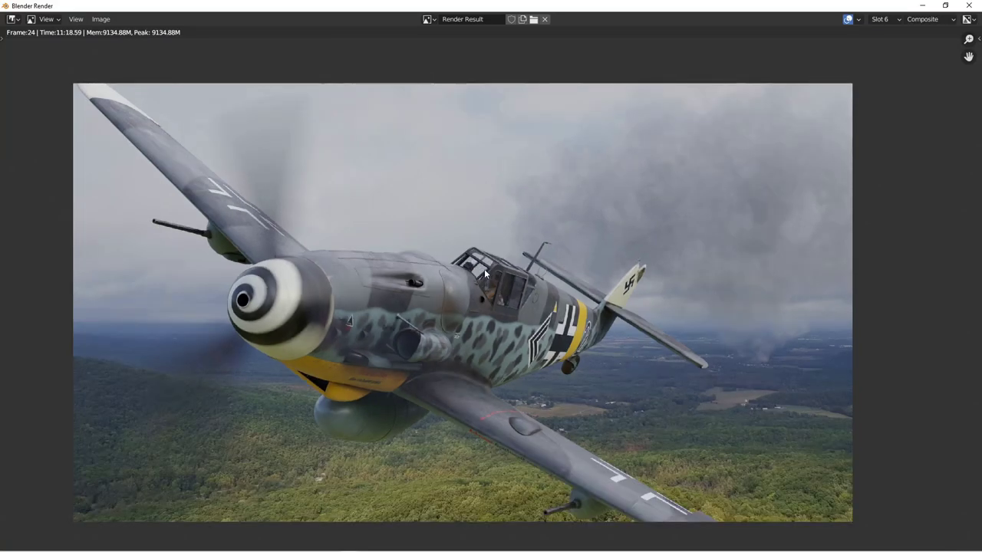
scroll(484, 273, "down", 1)
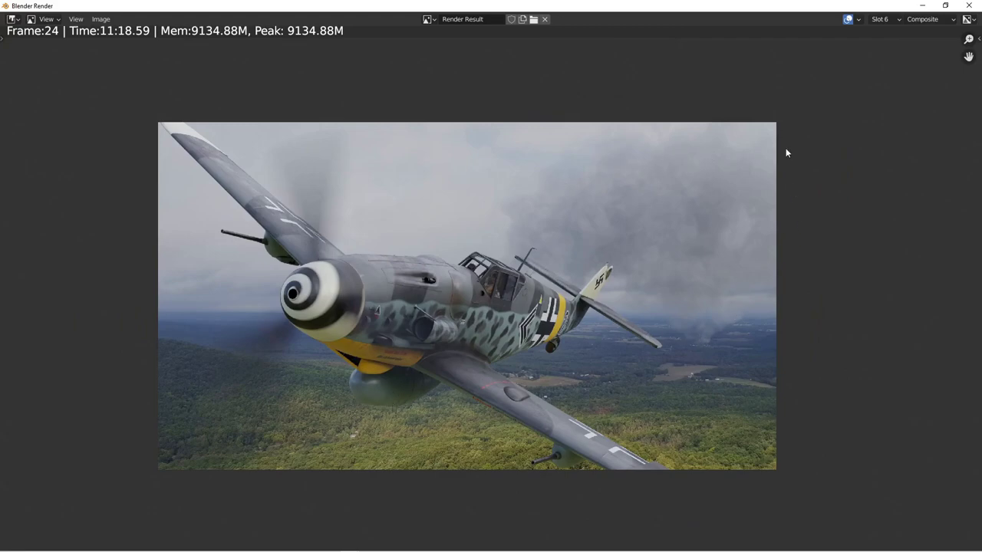
scroll(595, 279, "down", 1)
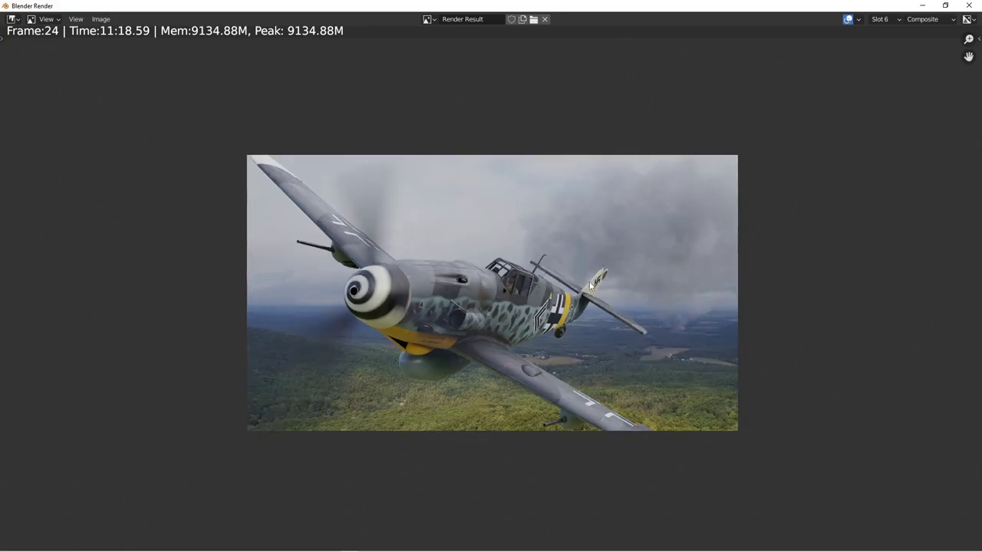
scroll(590, 284, "up", 2)
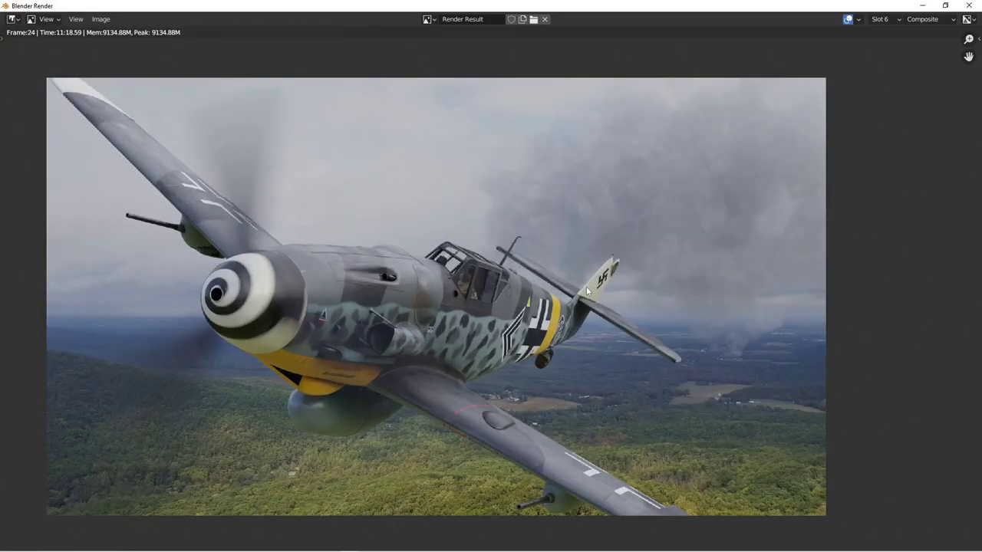
scroll(587, 286, "down", 1)
scroll(587, 290, "up", 2)
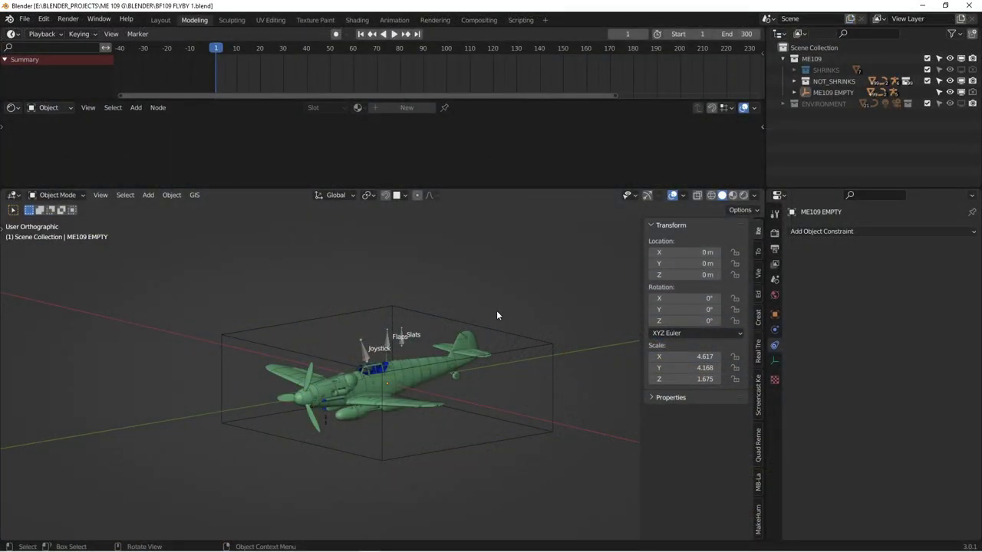
Examine the aircraft in the BF109 FLYBY 1 scene and the sub-collections inside NOT_SHRINKS.
middle_click_drag(505, 305, 503, 315)
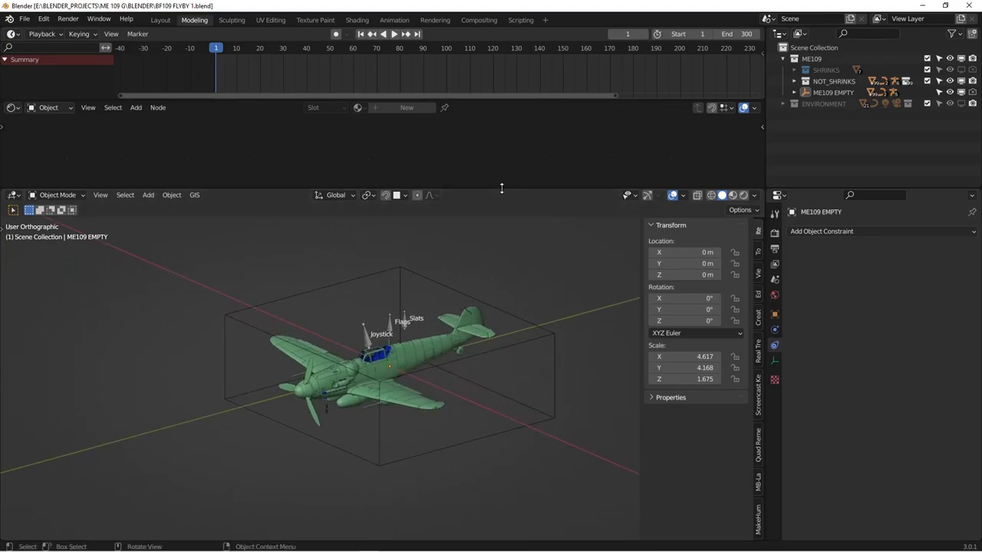
left_click_drag(501, 190, 500, 162)
middle_click_drag(427, 281, 421, 299)
middle_click_drag(388, 329, 367, 346)
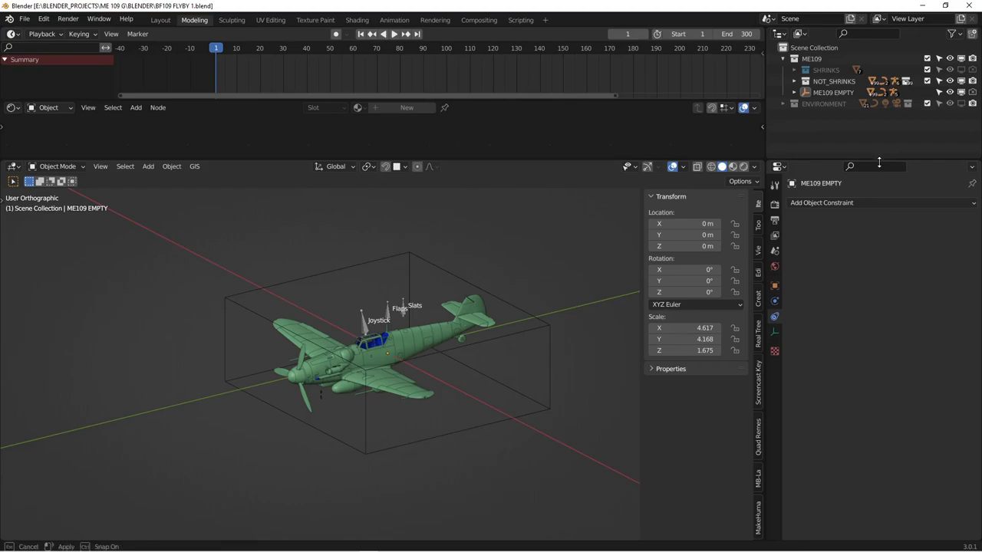
left_click_drag(880, 161, 880, 189)
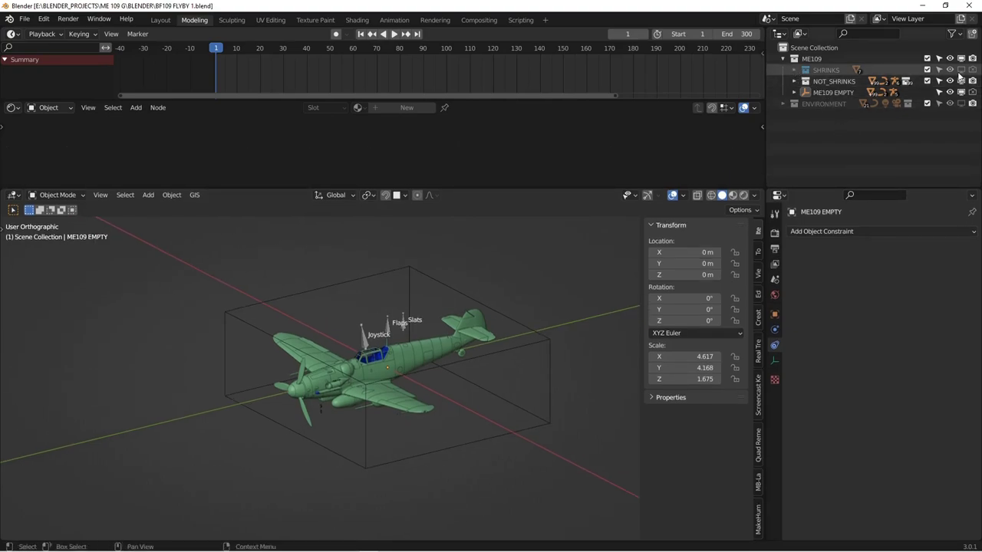
left_click(793, 81)
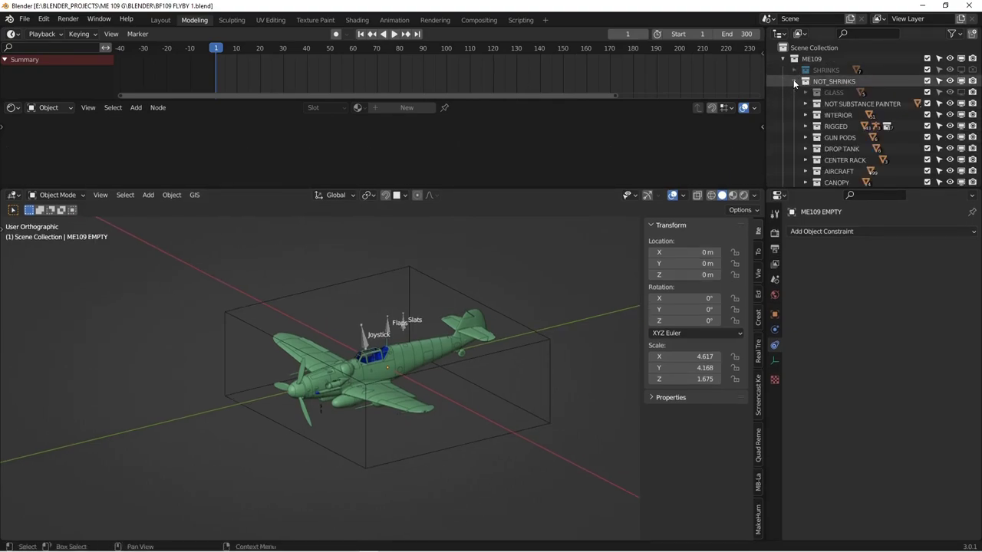
left_click_drag(848, 189, 846, 267)
left_click(794, 82)
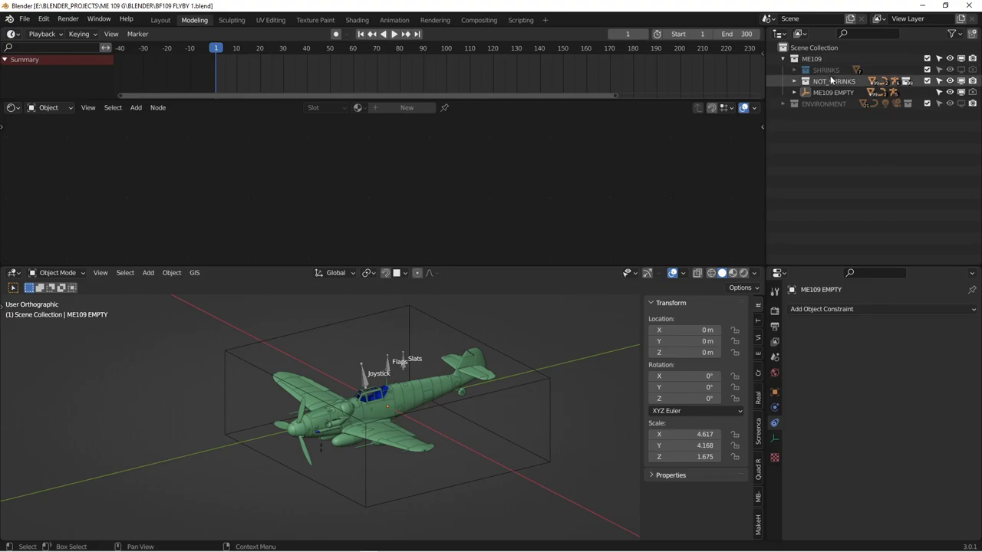
left_click(793, 82)
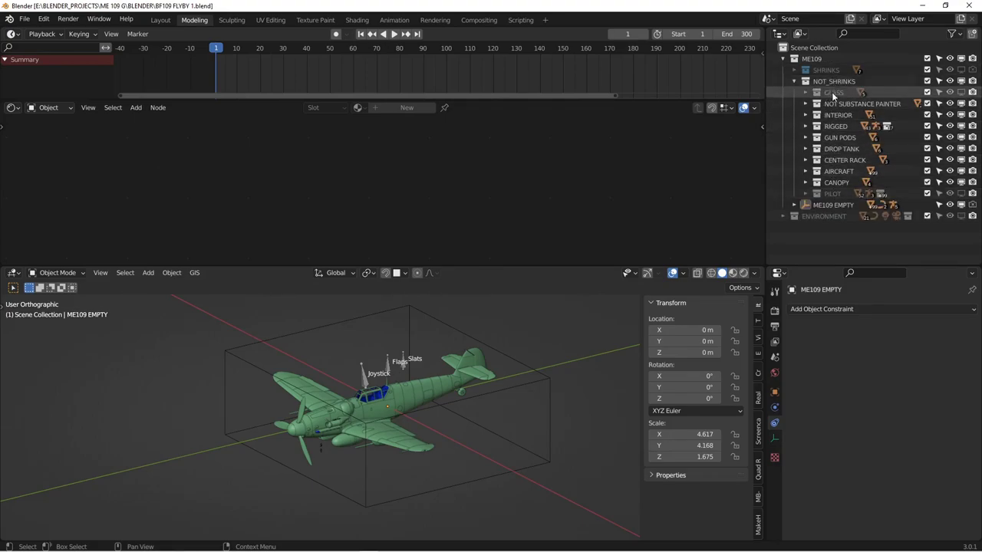
left_click(795, 81)
Disable the NOT_SHRINKS collection in viewports, enable SHRINKS instead, and select ME109 EMPTY.
left_click(960, 81)
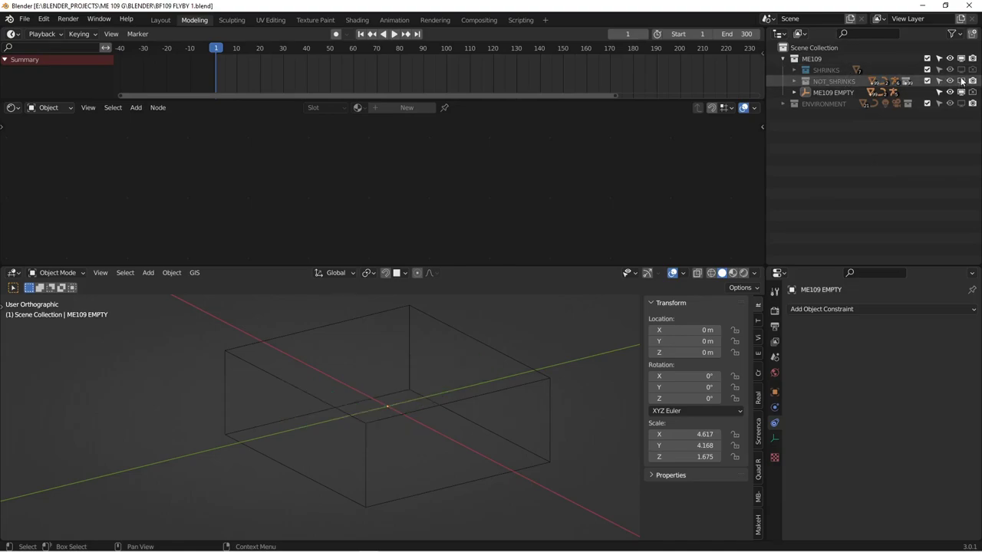
left_click(961, 70)
middle_click_drag(504, 335, 443, 401)
left_click(449, 385)
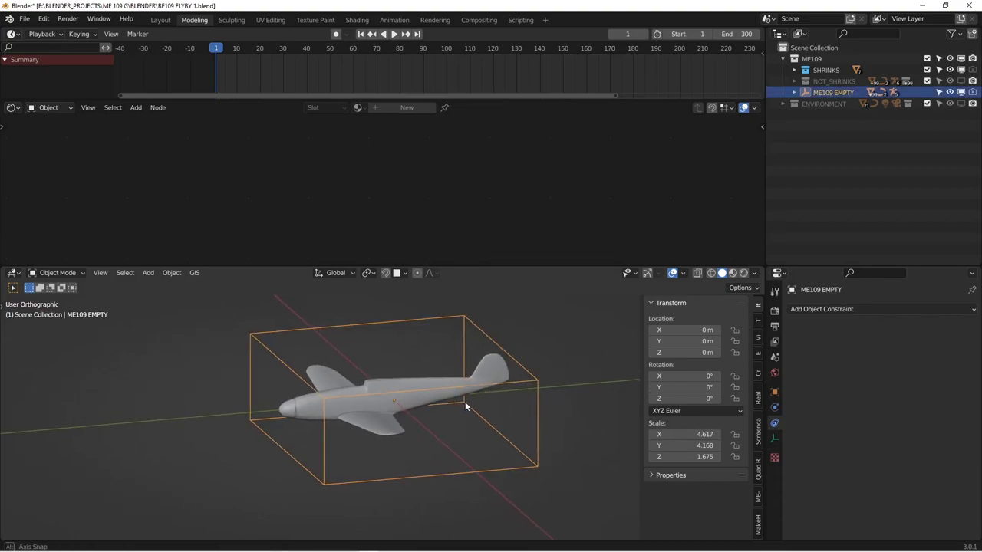
left_click_drag(507, 266, 500, 161)
middle_click_drag(468, 246, 449, 330)
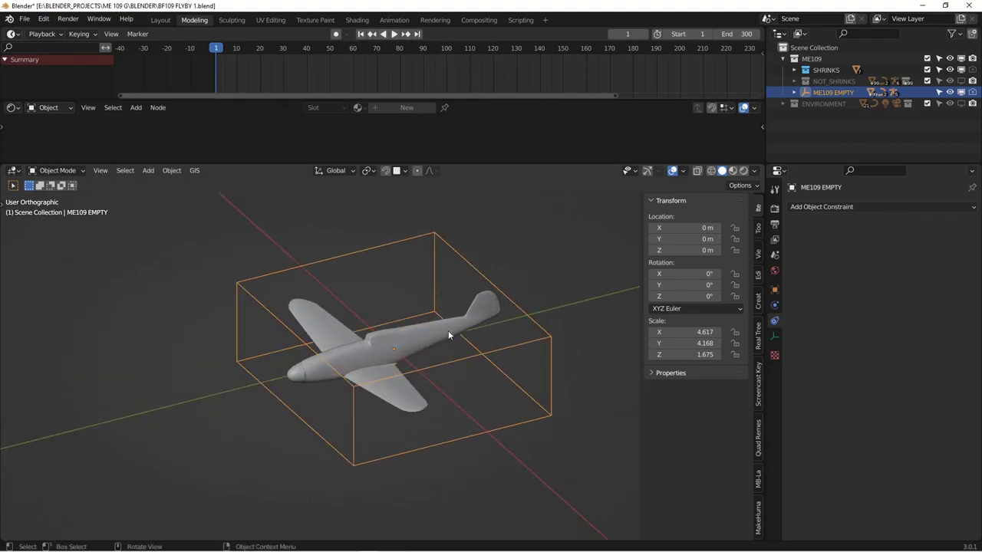
Try moving ME109 EMPTY together with the simplified SHRINKS aircraft.
key("g")
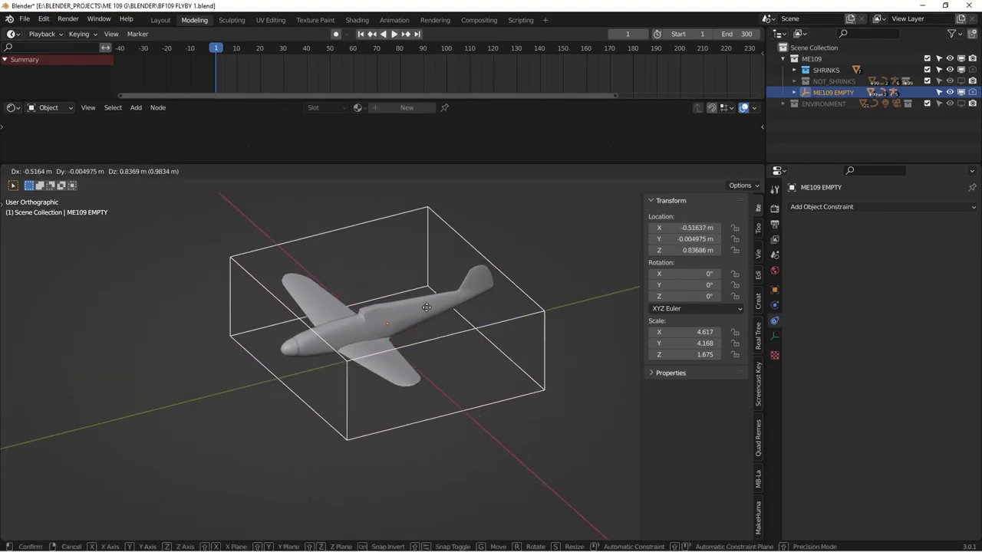
right_click(436, 315)
middle_click_drag(435, 316, 463, 346)
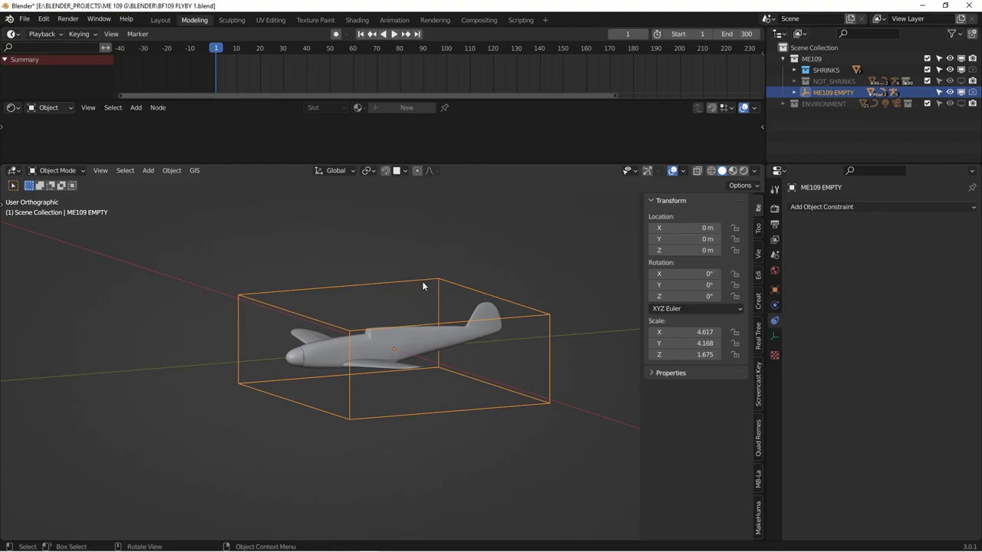
middle_click_drag(417, 278, 428, 282)
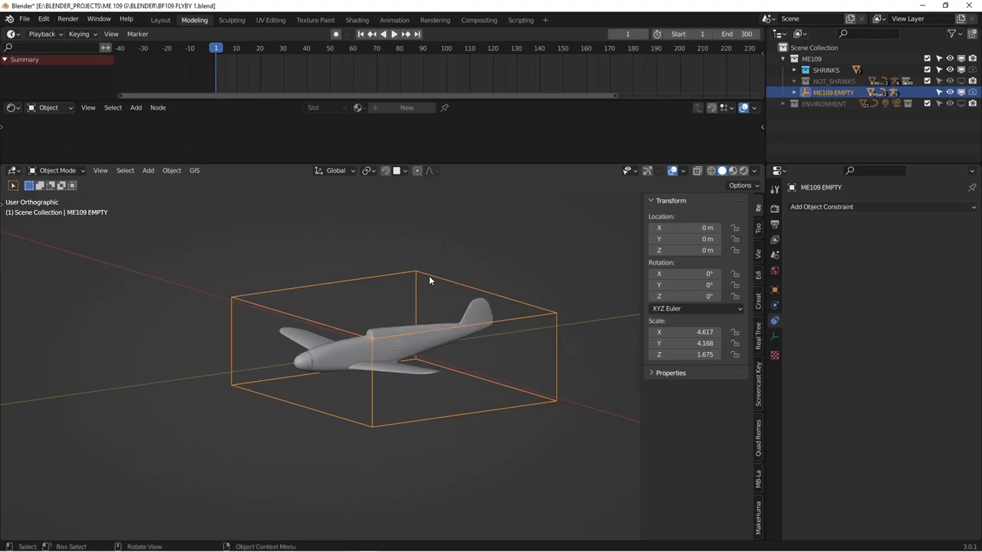
left_click_drag(473, 170, 476, 140)
mouse_move(427, 278)
middle_mouse_down()
mouse_move(429, 291)
mouse_move(436, 287)
mouse_move(426, 296)
middle_mouse_up()
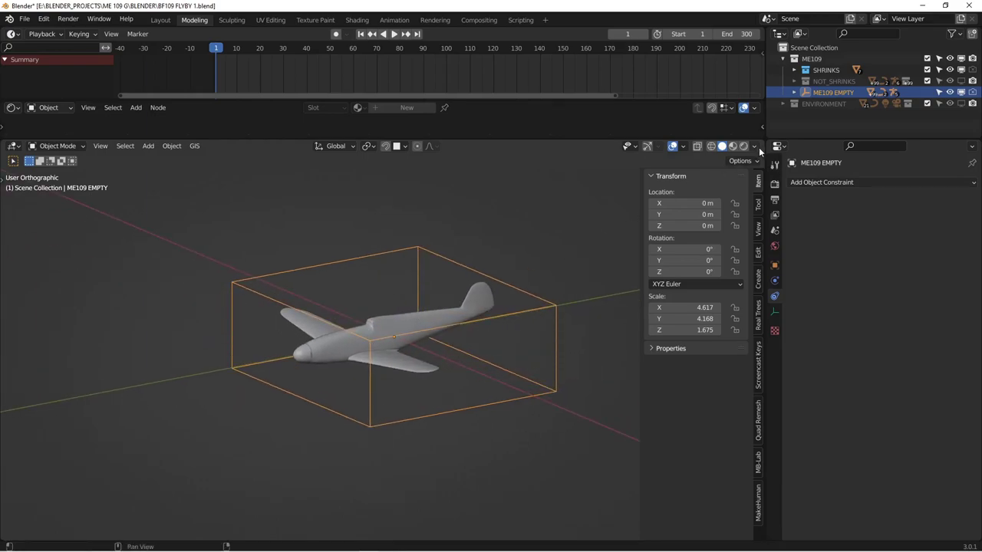
Disable ME109 EMPTY and the whole ME109 collection in viewports.
left_click(962, 92)
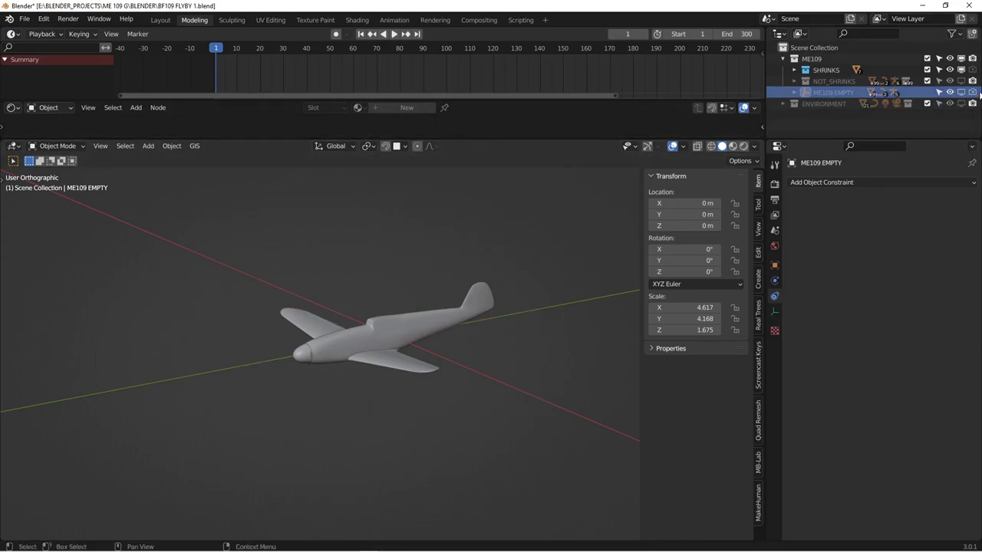
left_click(961, 58)
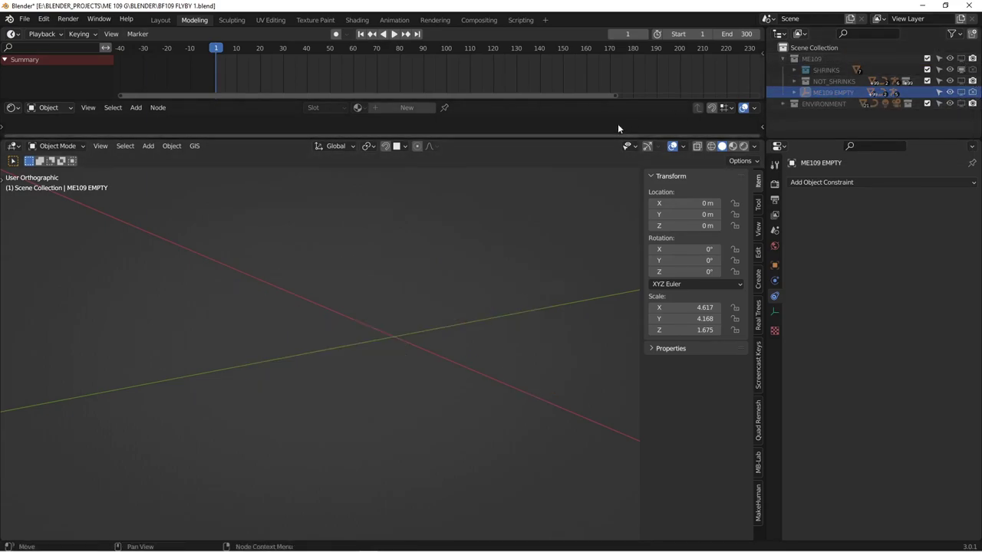
left_click_drag(582, 138, 577, 157)
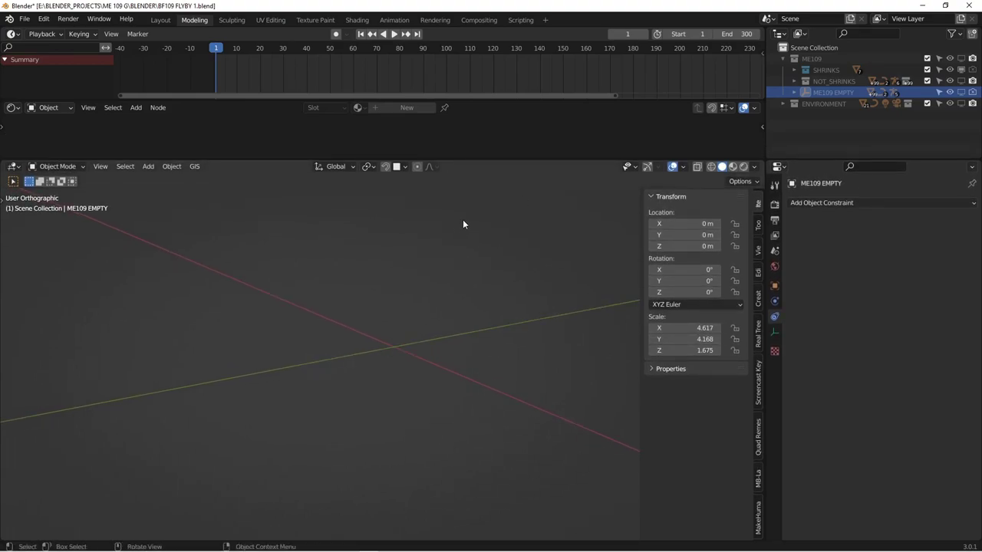
middle_click_drag(460, 278, 454, 297)
Enlarge the node area and set the Shader Editor to World shading.
left_click_drag(491, 160, 487, 248)
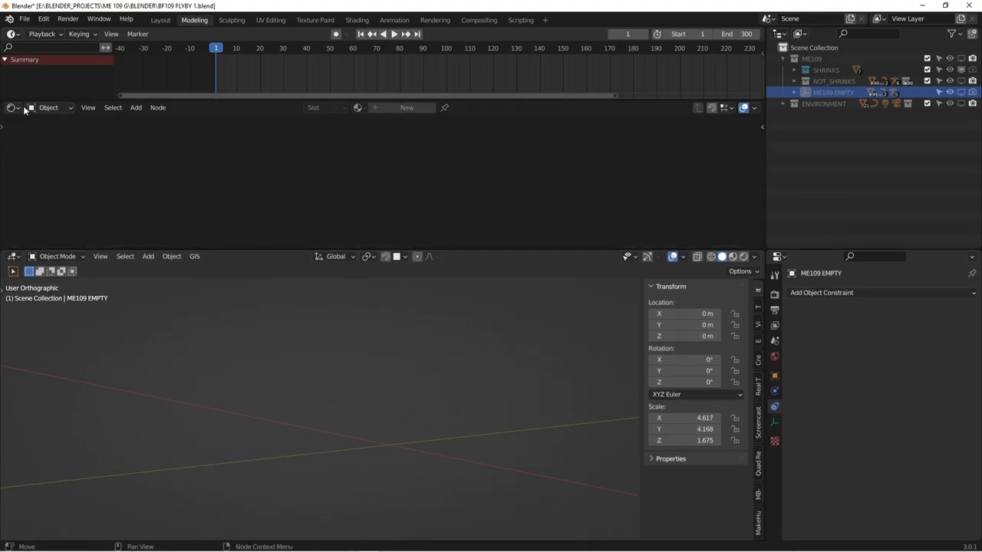
left_click(26, 109)
left_click(39, 213)
left_click(48, 108)
left_click(84, 132)
left_click_drag(256, 101, 256, 85)
Examine the World nodes in full-size view, from the HORIZON and CLOUDS & SKY frames through Mix to Background.
key("ctrl+space")
scroll(505, 314, "up", 1)
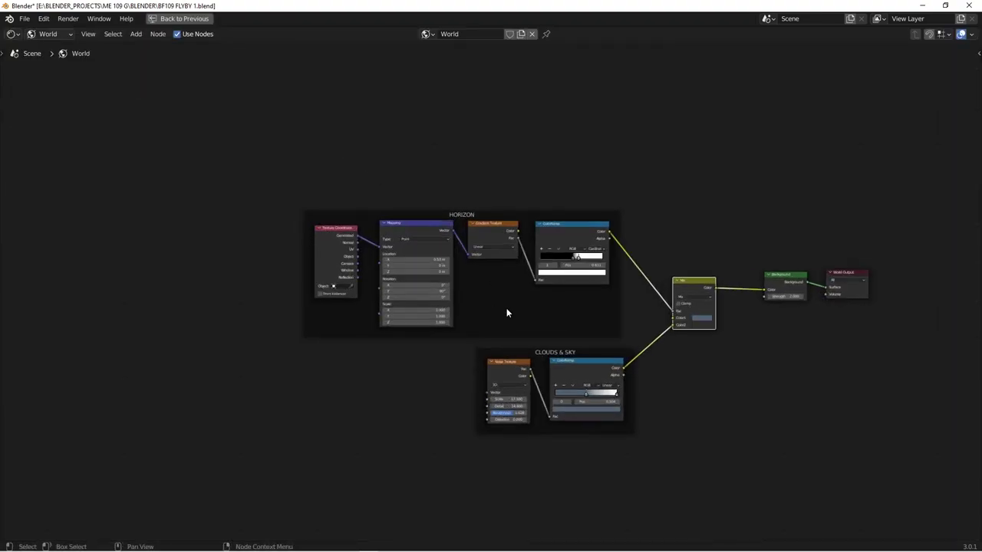
scroll(510, 310, "up", 5)
middle_click_drag(652, 286, 539, 252)
scroll(523, 249, "up", 1)
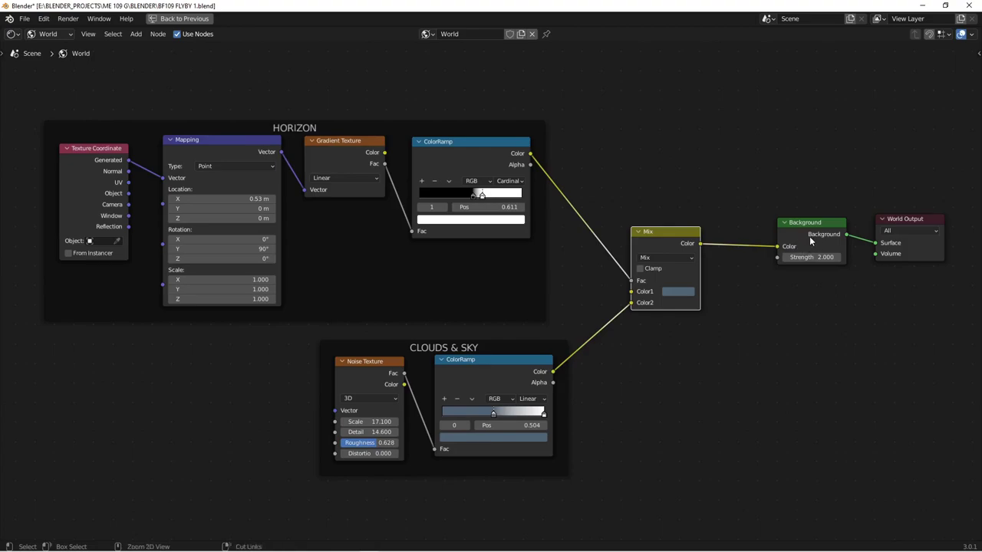
key("ctrl+space")
Give the 3D viewport more room and show the camera view in rendered shading.
left_click_drag(499, 233, 499, 208)
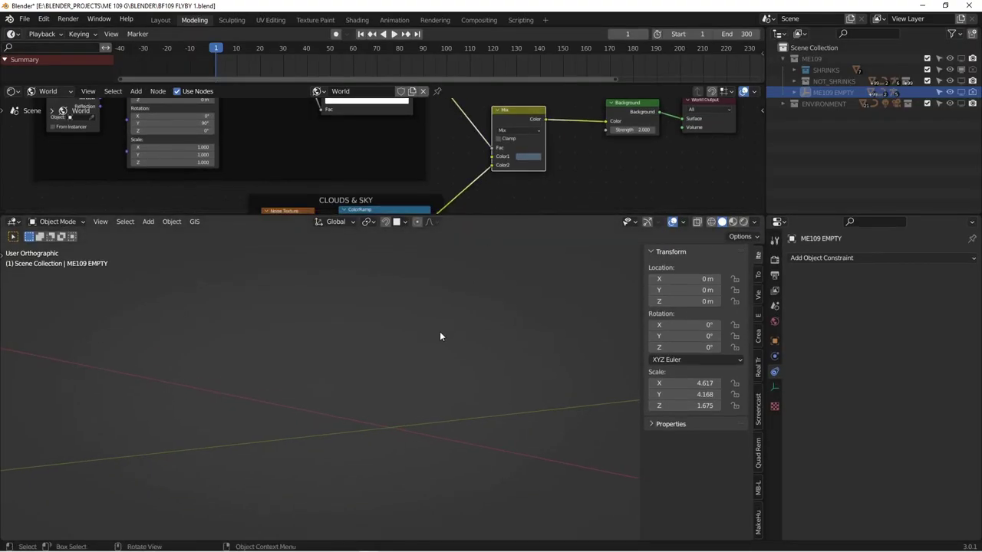
key("KP_0")
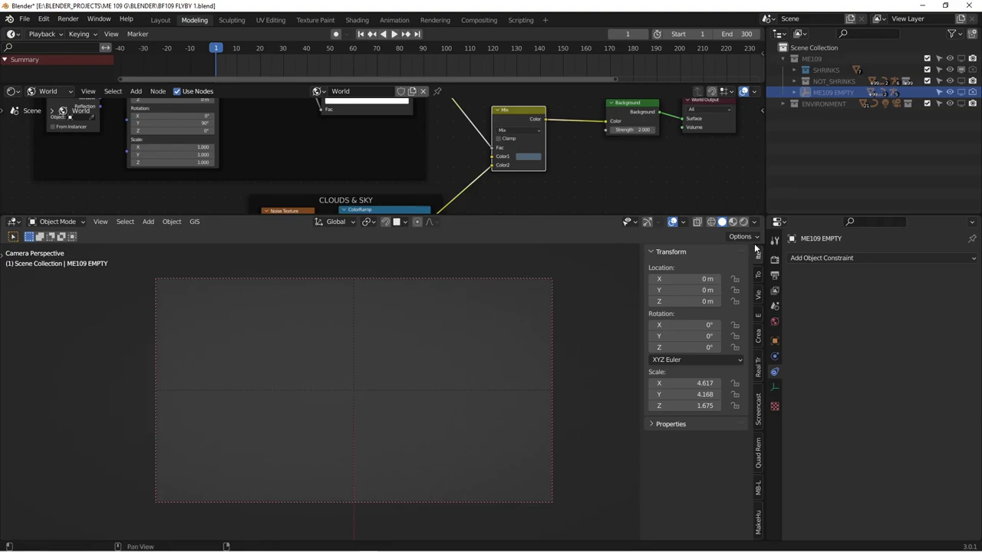
scroll(511, 152, "down", 4)
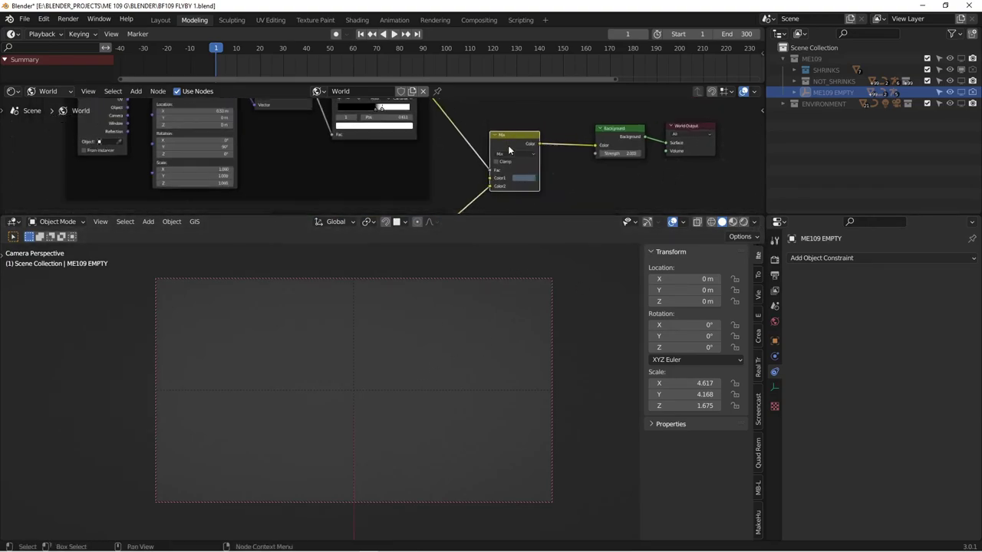
left_click(743, 221)
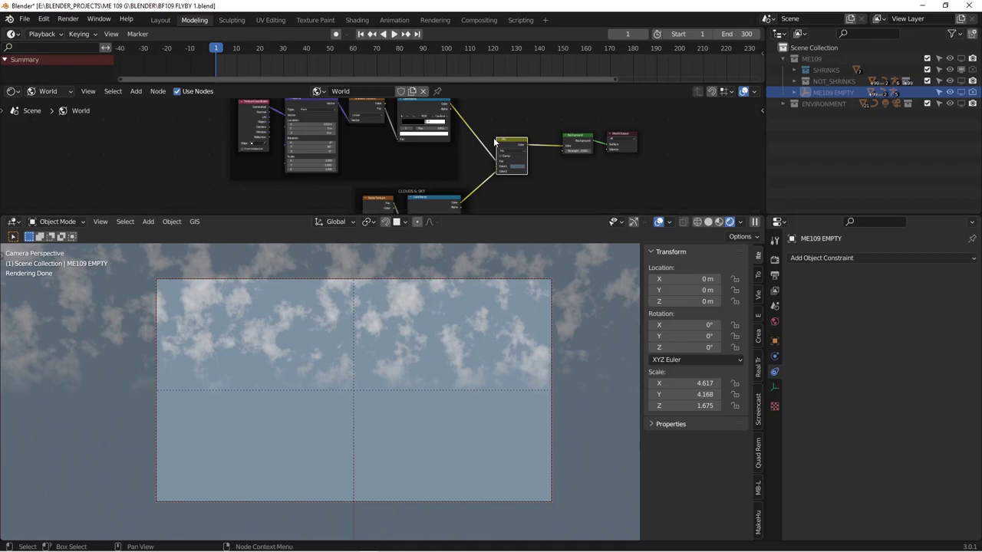
Link the Gradient Texture's color to the Background color, then replace that link with the HORIZON ColorRamp's color.
middle_click_drag(417, 132, 322, 147)
scroll(400, 150, "up", 2)
scroll(400, 150, "up", 2)
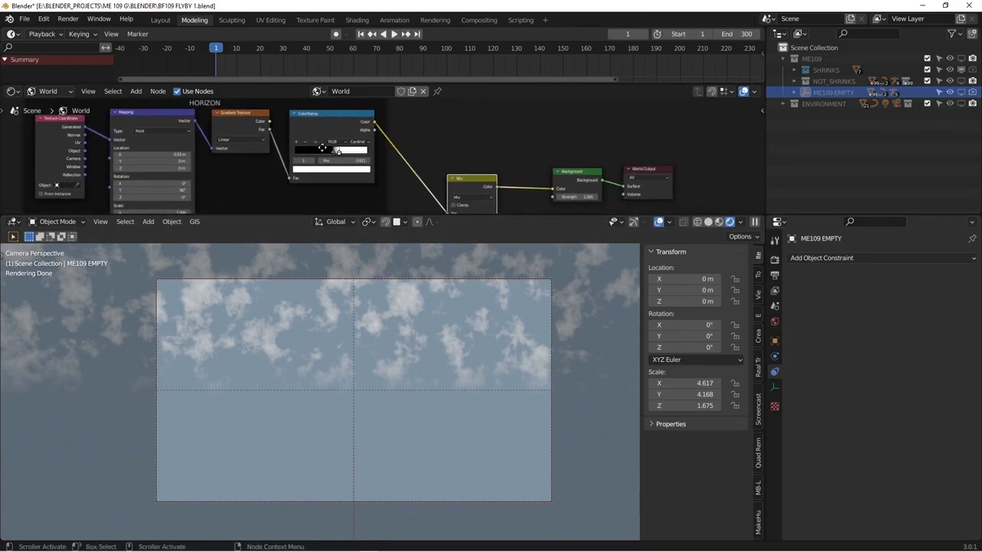
scroll(327, 137, "down", 1)
left_click_drag(367, 124, 528, 183)
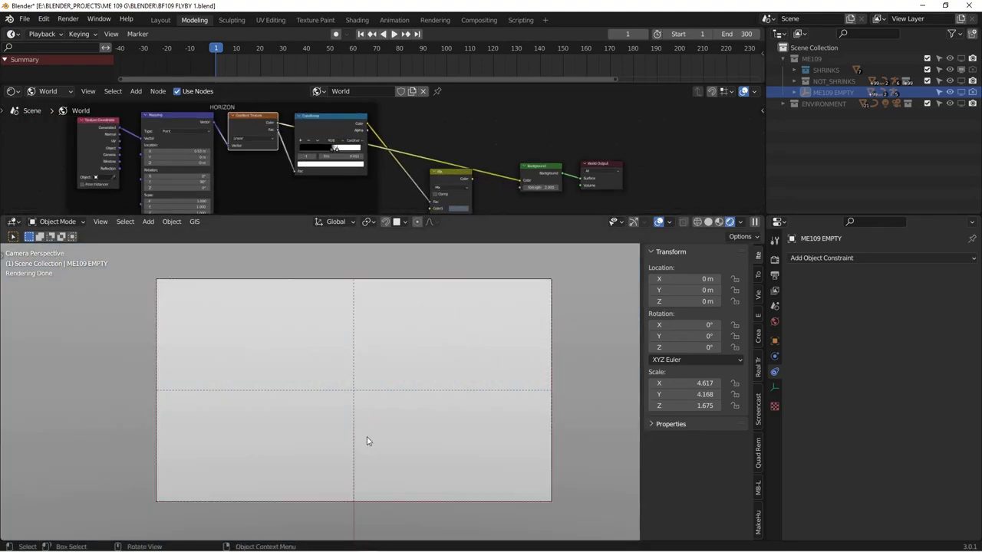
left_click_drag(366, 125, 520, 183)
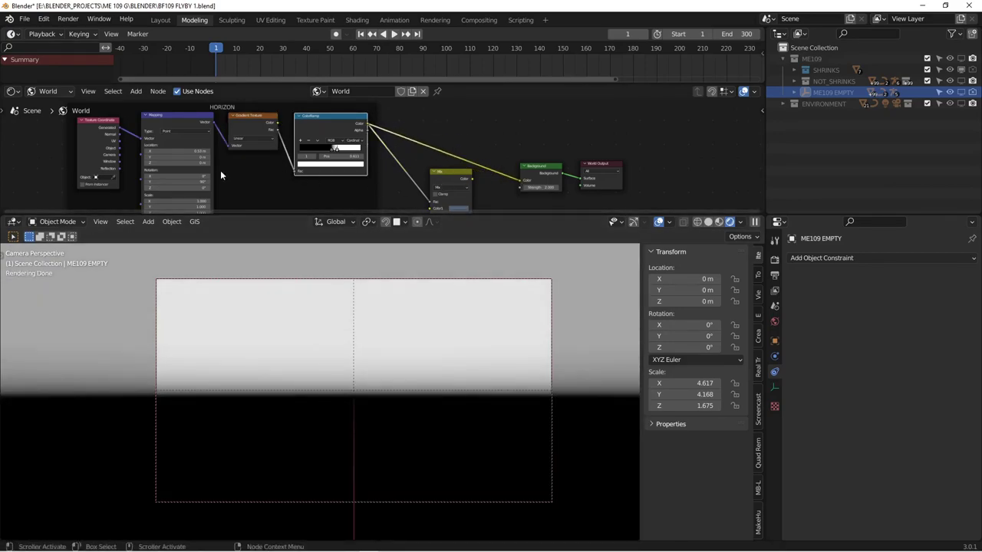
middle_click_drag(220, 175, 224, 172)
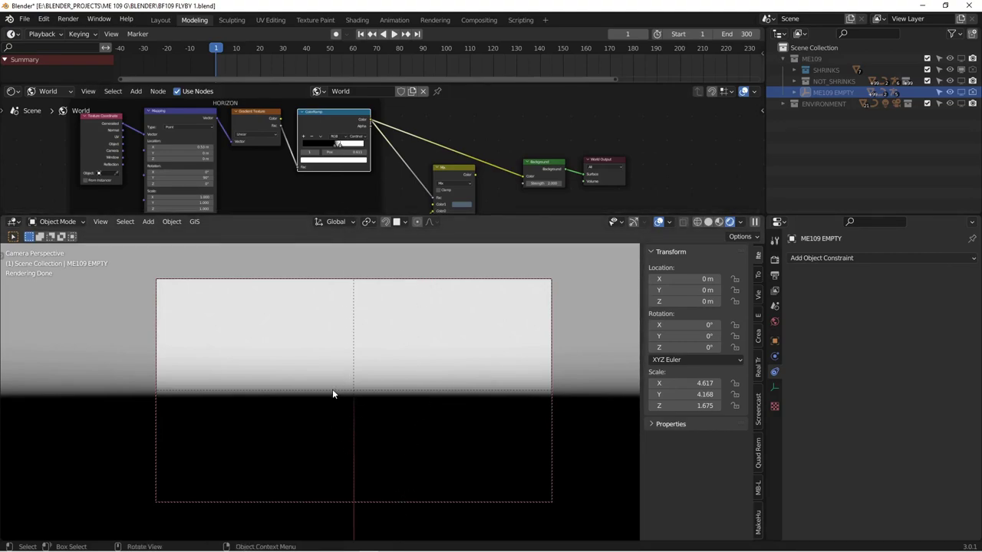
Try shifting the horizon with the HORIZON Mapping node's X location, returning it to 0.53 m.
middle_click_drag(225, 201, 244, 163)
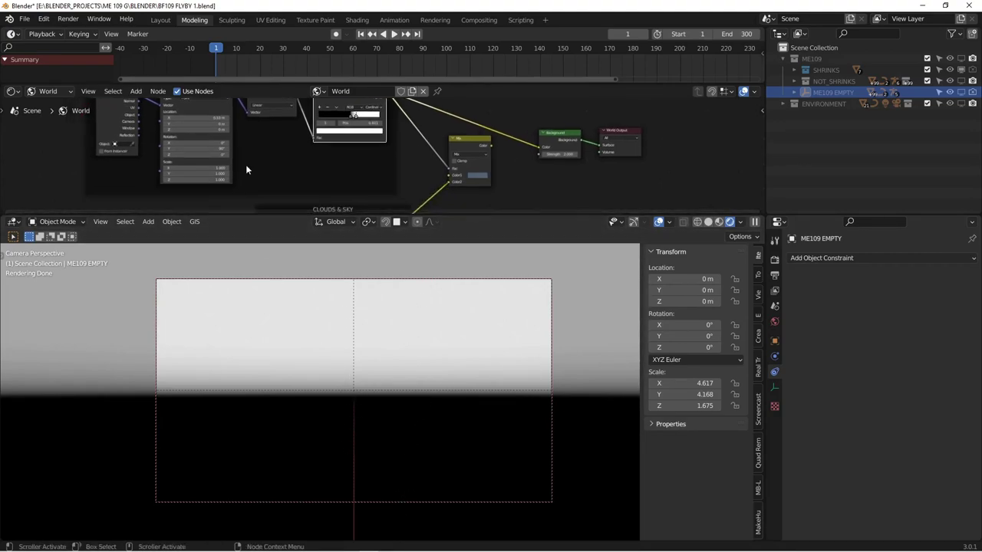
scroll(212, 151, "up", 2)
scroll(207, 148, "up", 2)
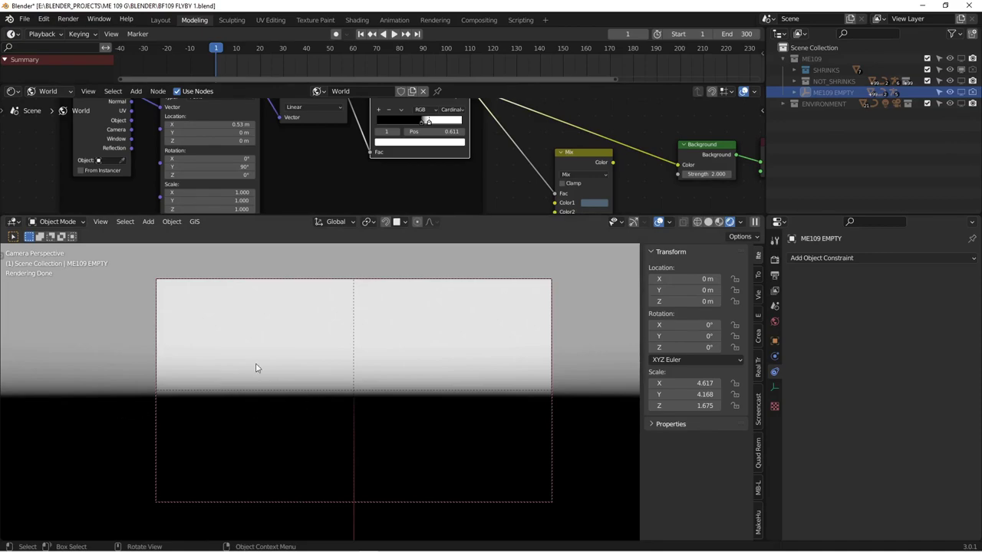
middle_click_drag(215, 122, 212, 150)
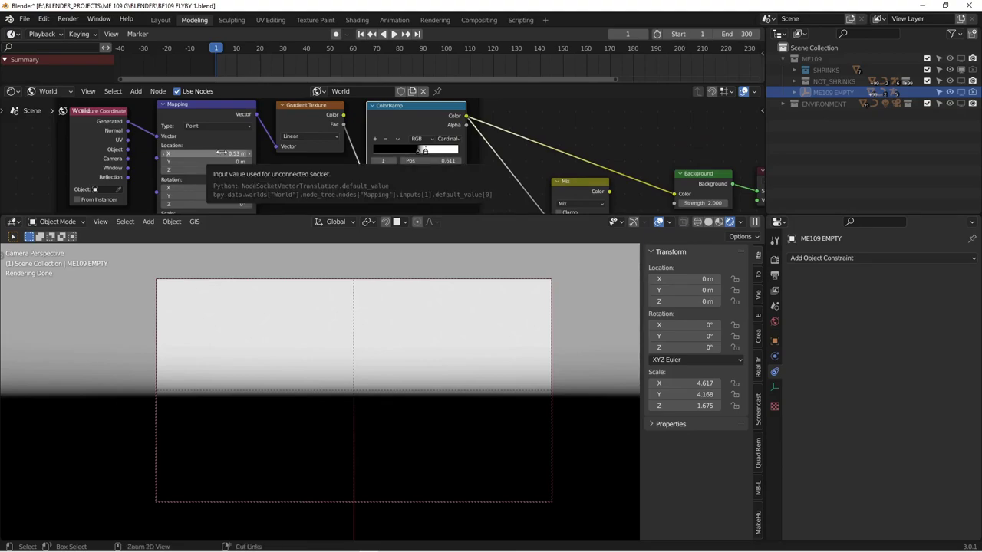
mouse_move(220, 153)
left_mouse_down()
mouse_move(253, 153)
mouse_move(201, 153)
mouse_move(231, 153)
mouse_move(213, 154)
mouse_move(223, 153)
left_mouse_up()
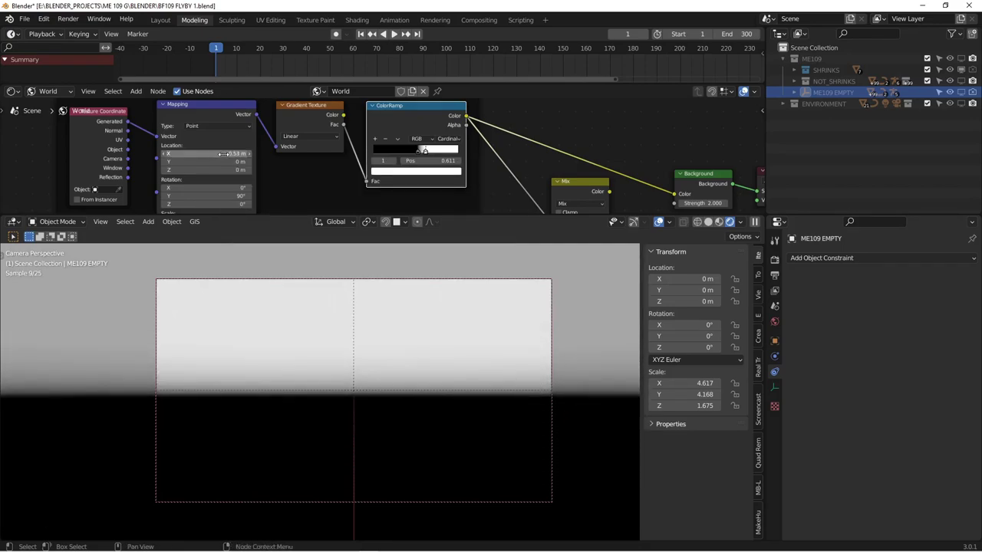
Set the white stop of the HORIZON ColorRamp to position 0.627, undoing the further shift of that stop.
left_click(416, 152)
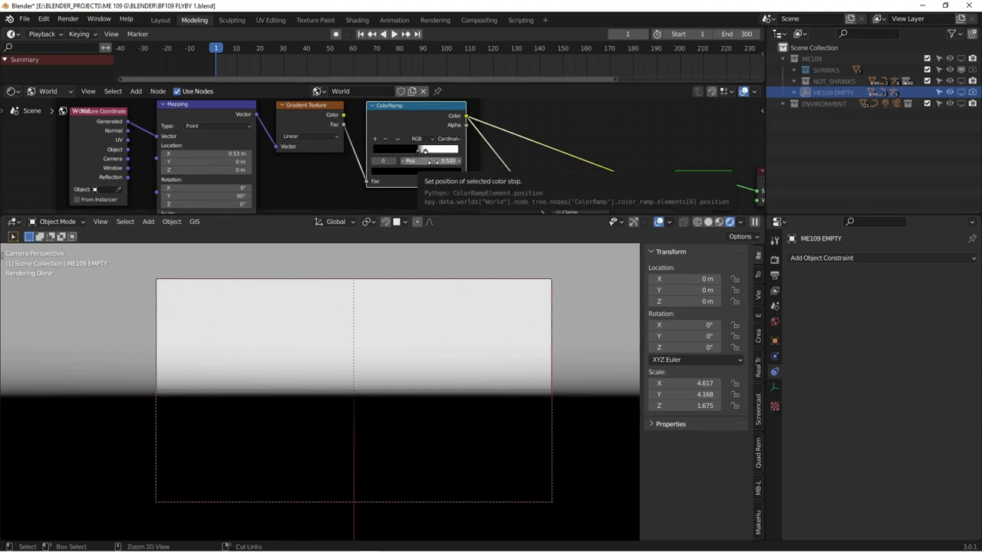
mouse_move(418, 153)
left_mouse_down()
mouse_move(402, 153)
mouse_move(426, 154)
left_mouse_up()
left_click(426, 151)
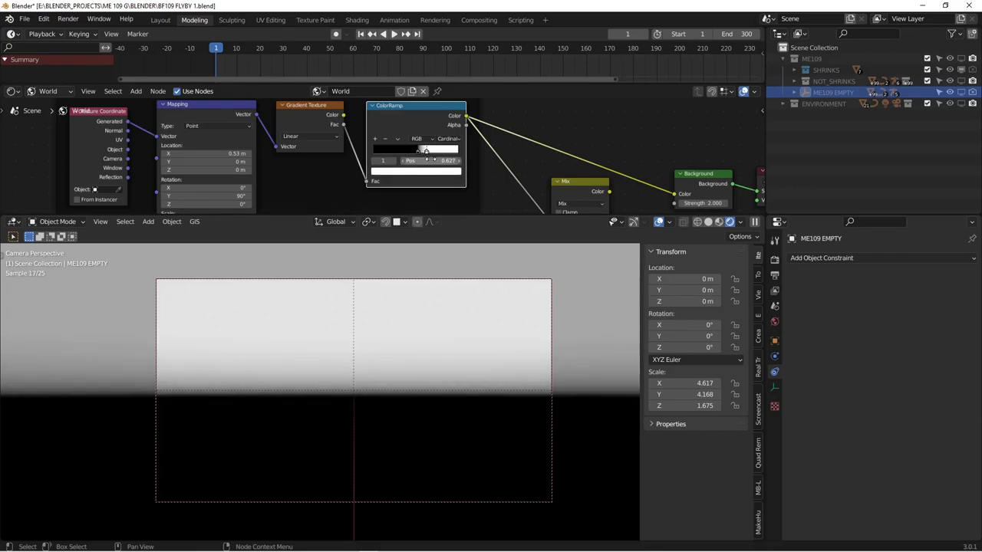
mouse_move(427, 155)
left_mouse_down()
mouse_move(475, 157)
mouse_move(440, 160)
left_mouse_up()
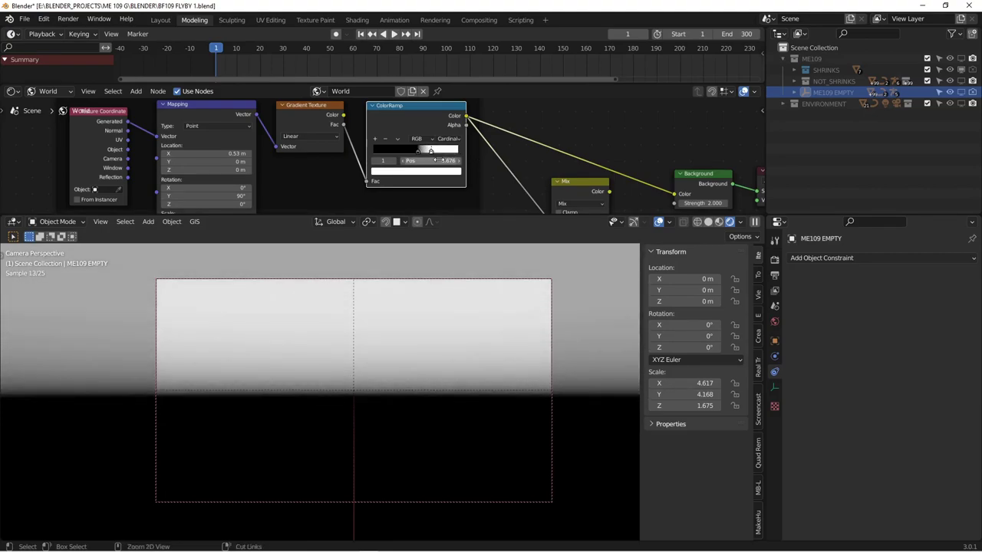
key("ctrl+z")
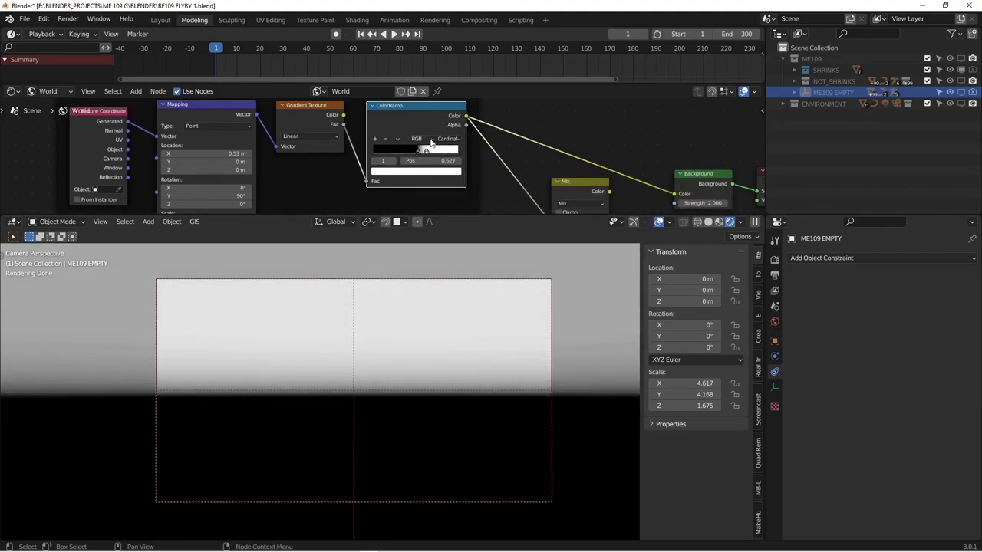
Preview the CLOUDS & SKY ColorRamp's output as the World sky.
scroll(425, 146, "down", 4)
middle_click_drag(377, 145, 391, 115)
scroll(396, 150, "up", 6)
middle_click_drag(394, 159, 377, 129)
scroll(376, 130, "up", 2)
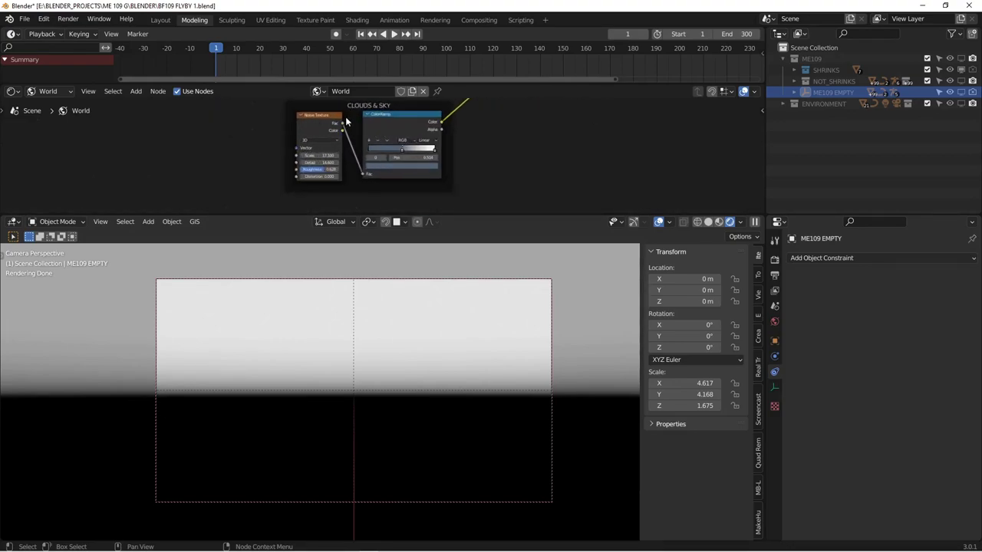
left_click(388, 122, "ctrl+shift")
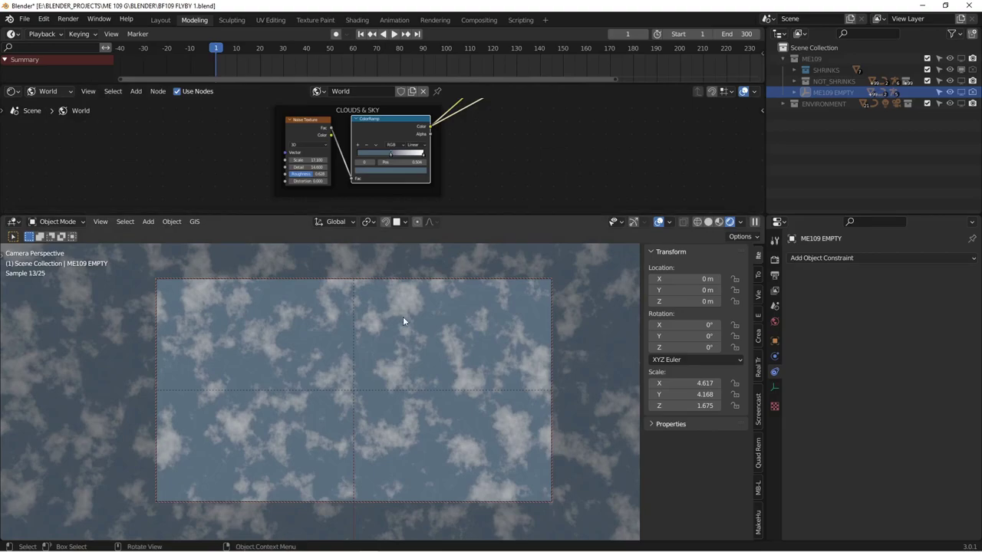
Set the CLOUDS & SKY Noise Texture's scale to 16.6, detail to 6.2 and roughness to 0.53.
scroll(359, 165, "up", 3)
left_click_drag(273, 157, 301, 157)
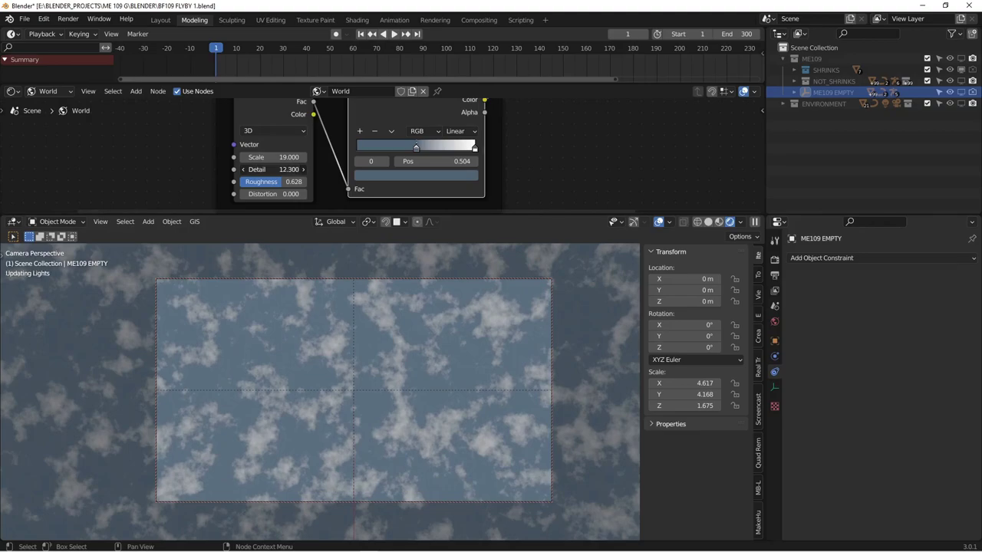
mouse_move(273, 169)
left_mouse_down()
mouse_move(206, 170)
mouse_move(283, 169)
mouse_move(294, 182)
mouse_move(275, 182)
mouse_move(284, 157)
mouse_move(273, 157)
mouse_move(307, 158)
mouse_move(265, 157)
left_mouse_up()
scroll(342, 153, "down", 2)
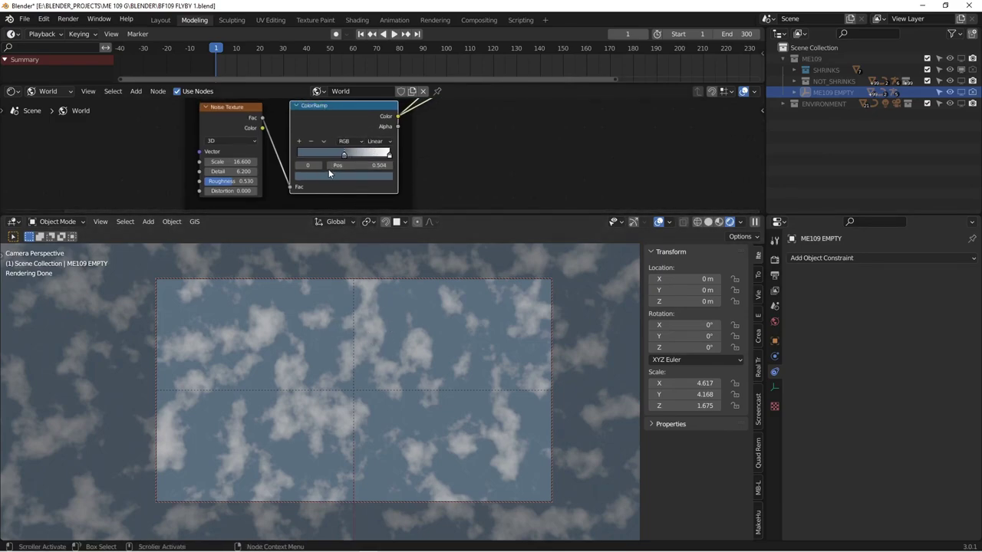
Move the blue stop of the CLOUDS & SKY ColorRamp to 0.537 and set the Noise Texture's scale to 19.2.
left_click_drag(344, 154, 389, 155)
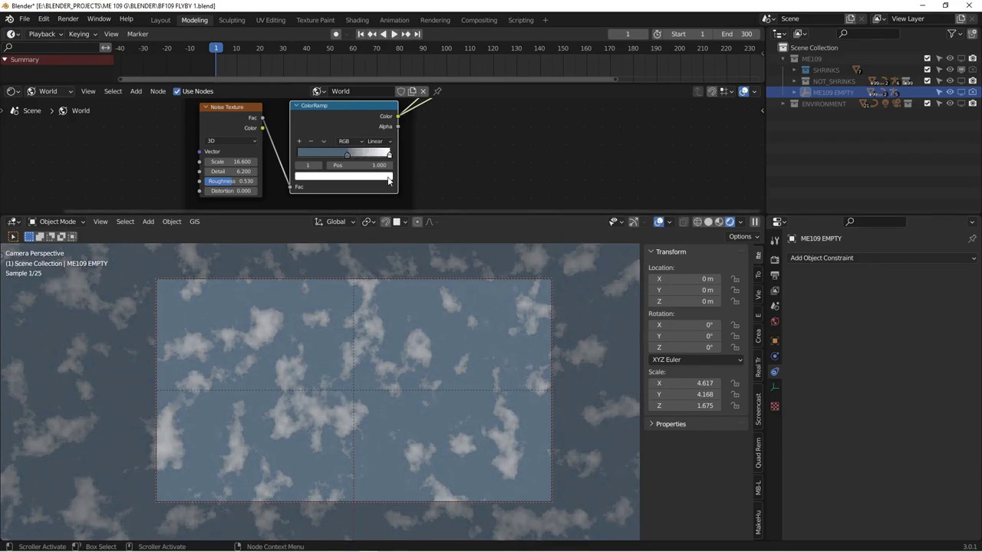
left_click_drag(238, 162, 270, 162)
left_click_drag(352, 153, 350, 155)
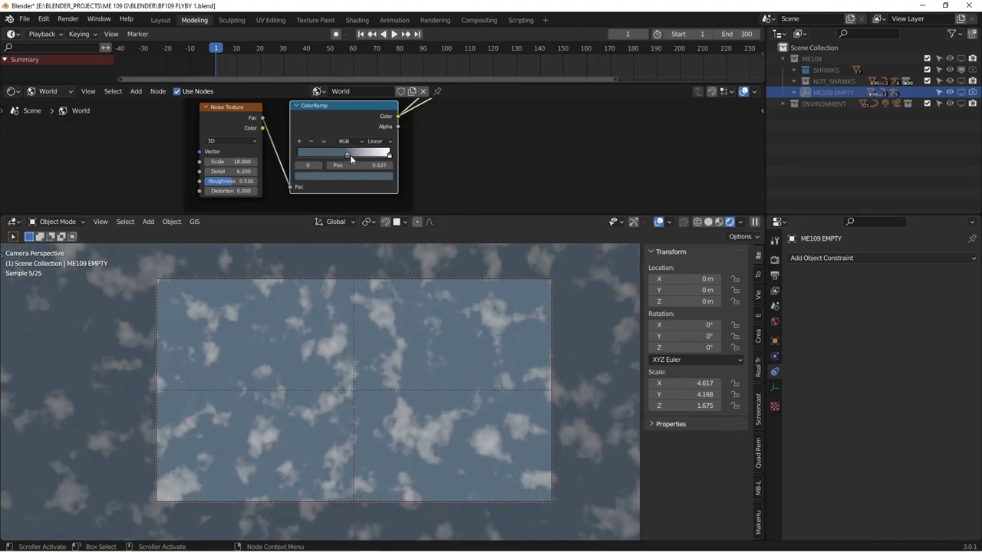
mouse_move(242, 162)
left_mouse_down()
mouse_move(251, 162)
mouse_move(235, 161)
left_mouse_up()
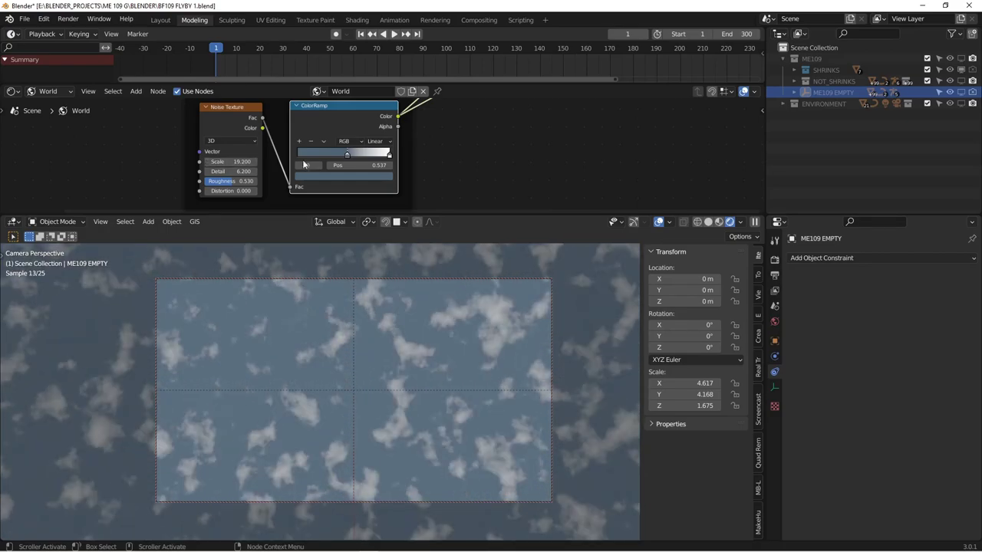
Preview the Mix node's output to check the clouds combined with the horizon mask.
scroll(422, 153, "down", 3)
scroll(438, 151, "up", 4)
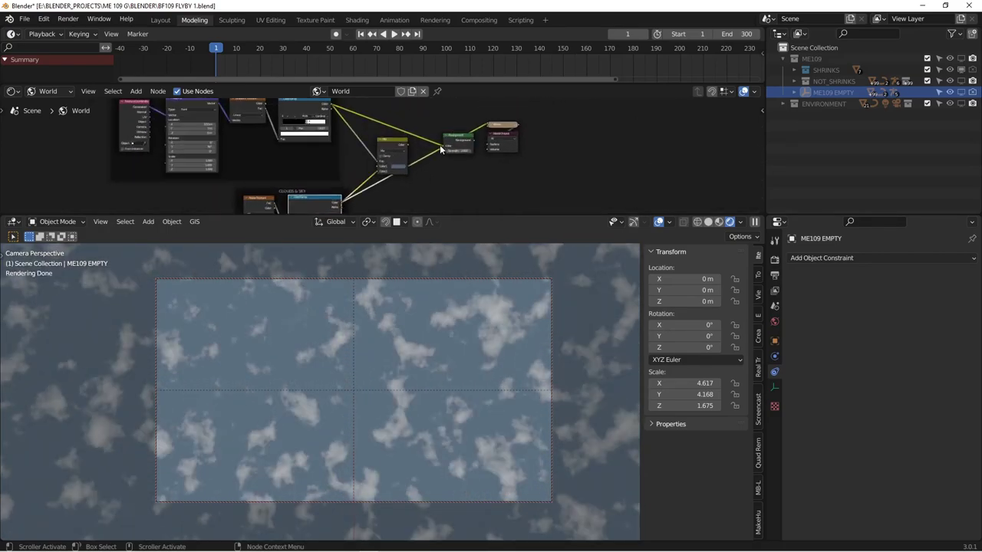
middle_click_drag(309, 124, 330, 150)
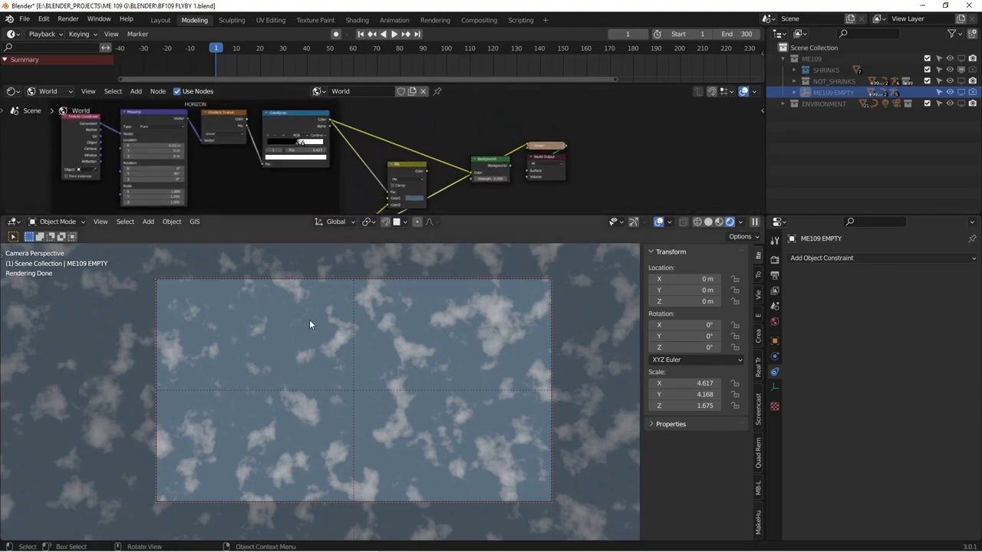
left_click(406, 169, "ctrl+shift")
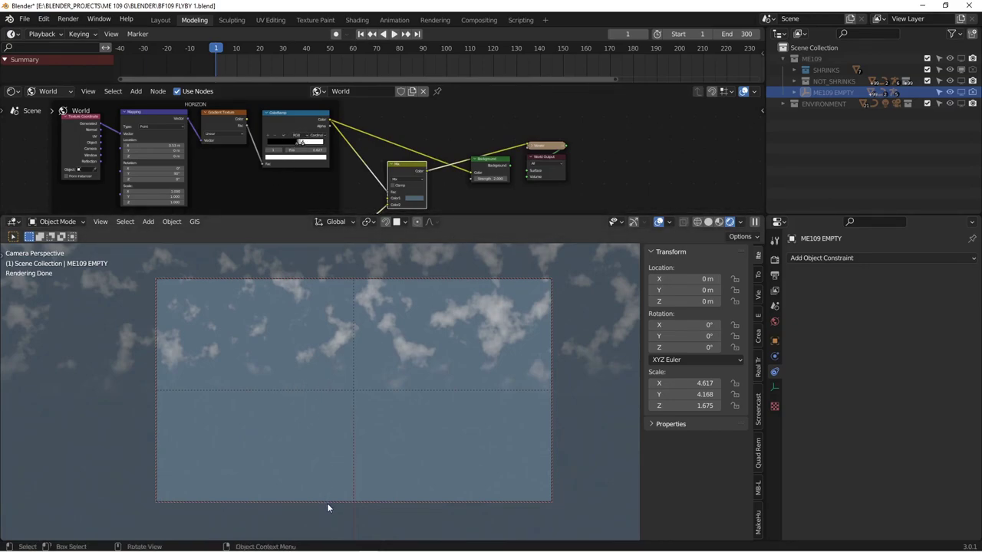
scroll(388, 173, "up", 3)
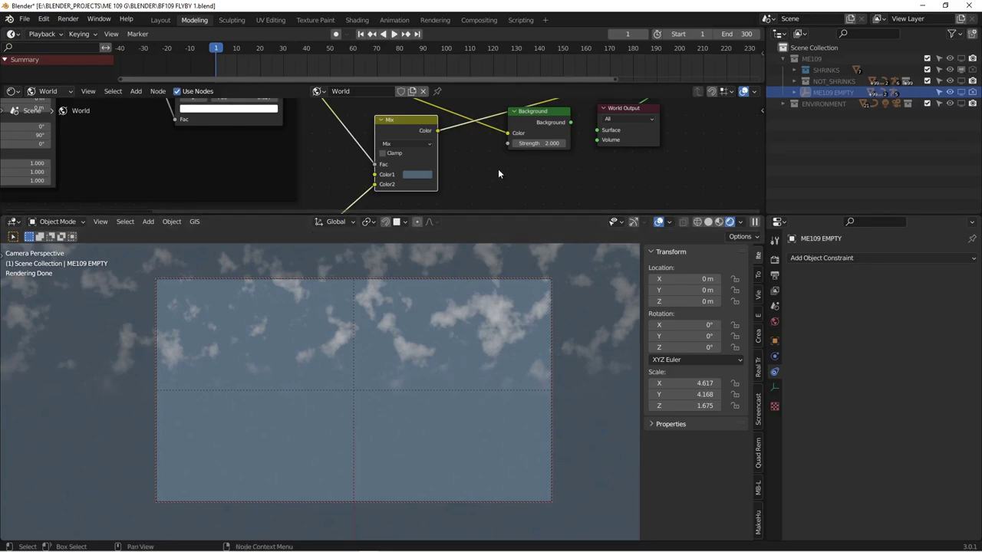
Reconnect the Background node to the World Output and link the Mix node's color to the Background color.
scroll(496, 175, "down", 5)
left_click(535, 137, "ctrl+shift")
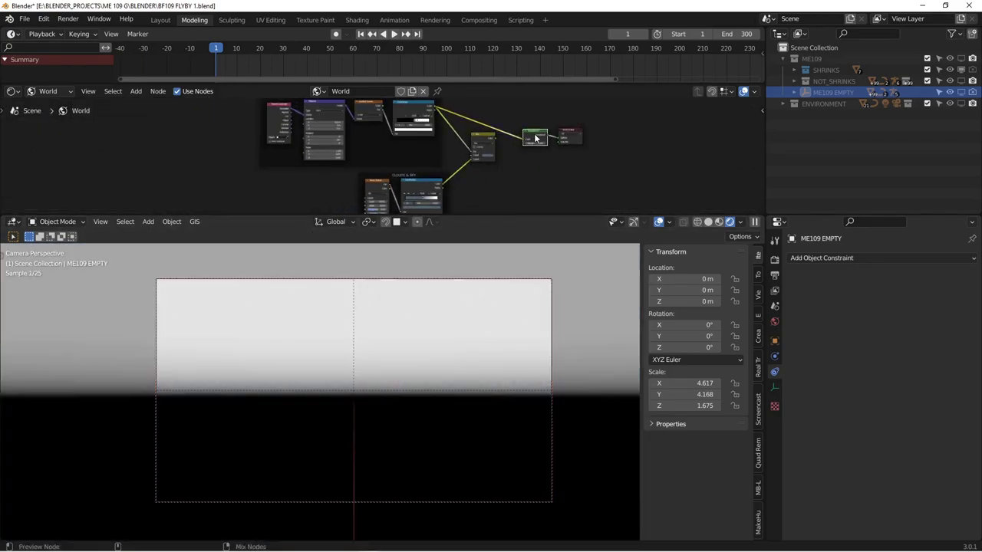
scroll(518, 149, "up", 5)
left_click_drag(484, 134, 525, 135)
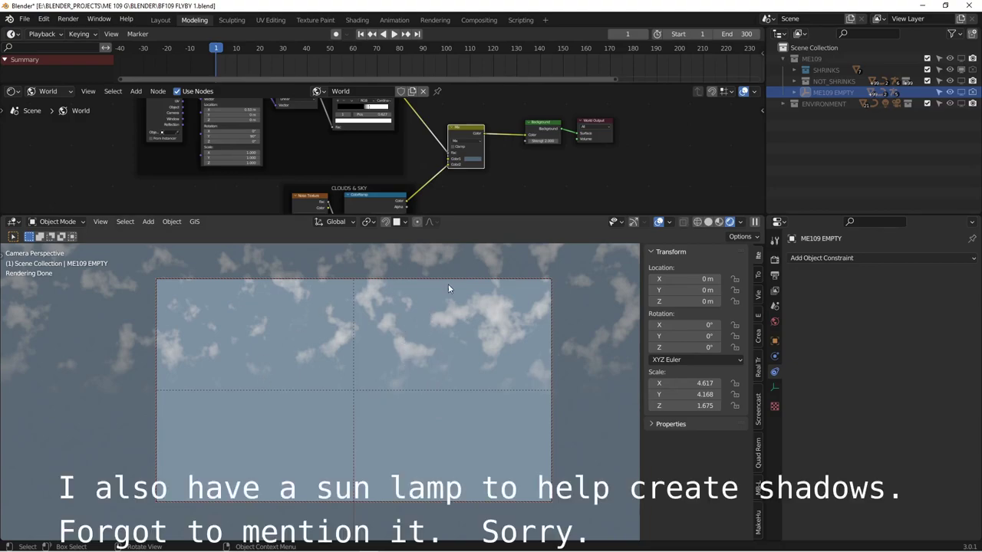
Enlarge the 3D viewport and compare the sky outside the camera view with the camera view.
left_click_drag(559, 213, 563, 151)
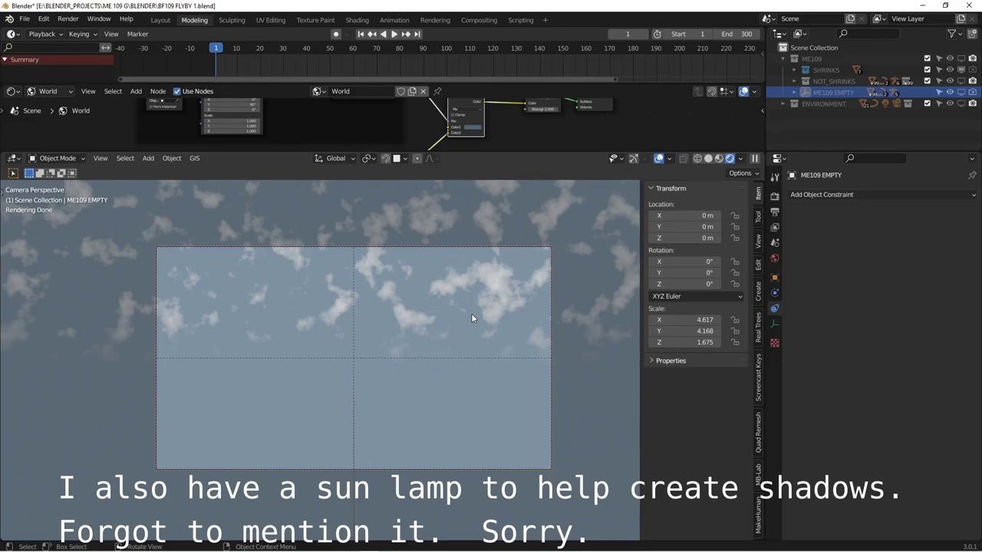
key("KP_0")
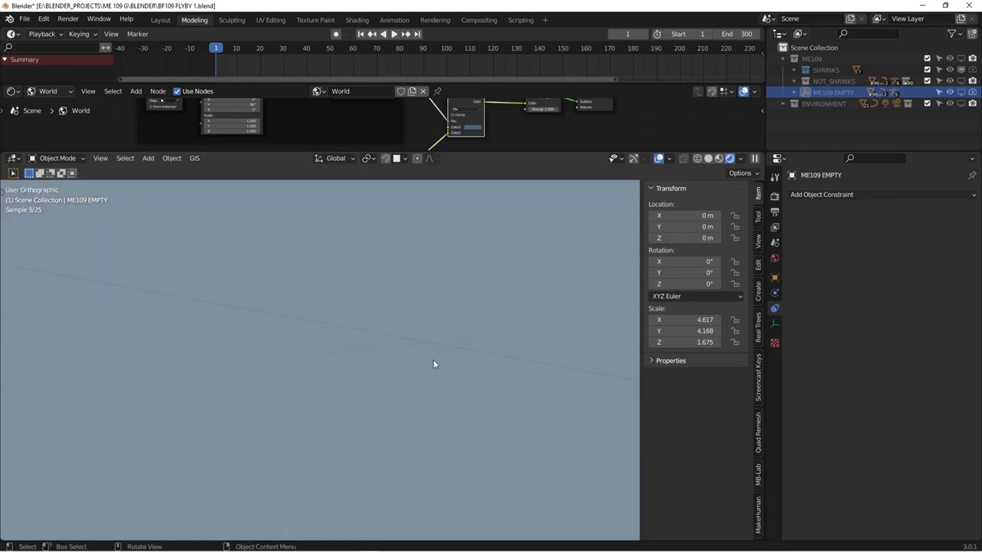
middle_click_drag(419, 369, 477, 359)
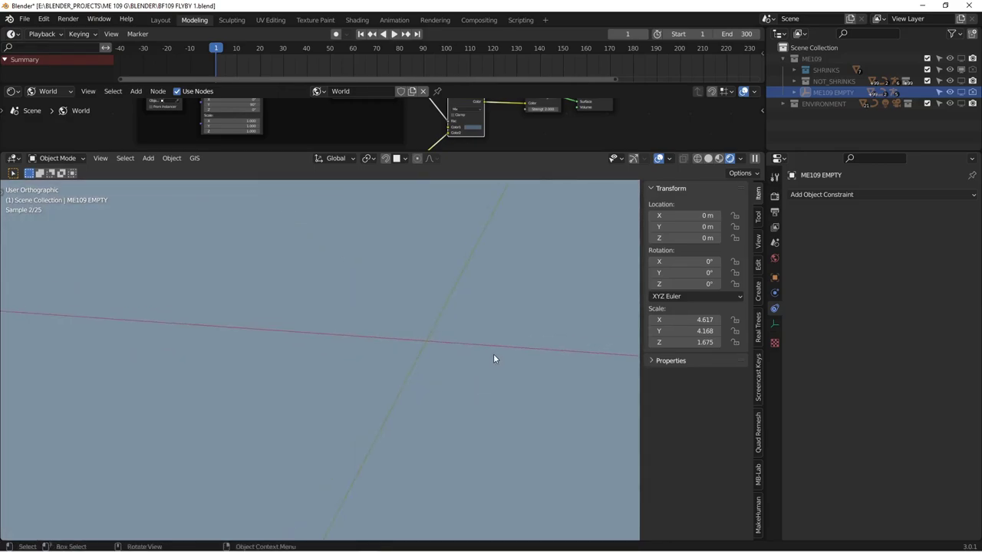
key("KP_0")
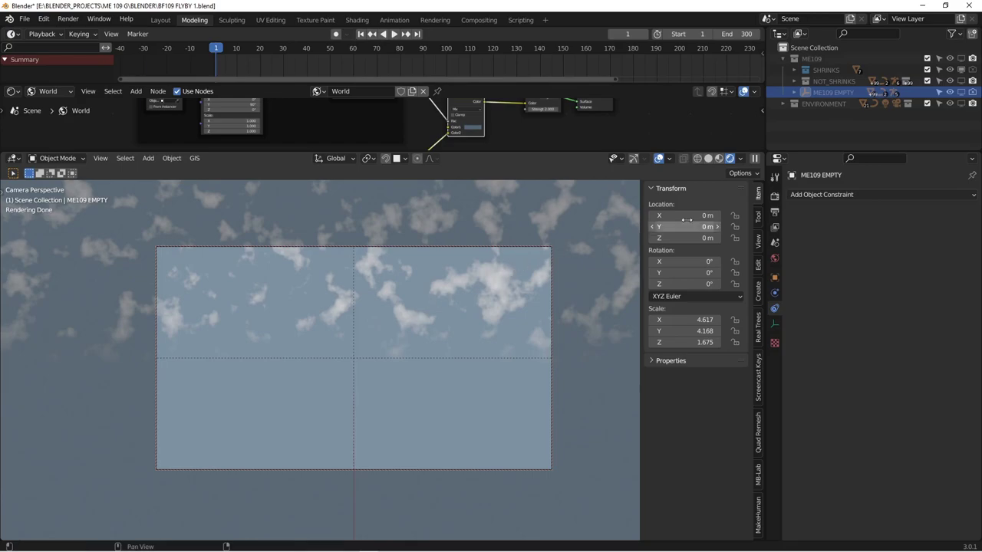
Switch the viewport to solid shading, expand the ENVIRONMENT collection and make CLOUDS INNER visible in the viewport.
left_click(708, 161)
middle_click_drag(437, 354, 443, 357)
middle_click_drag(396, 347, 468, 338)
middle_click_drag(526, 319, 375, 340, "shift")
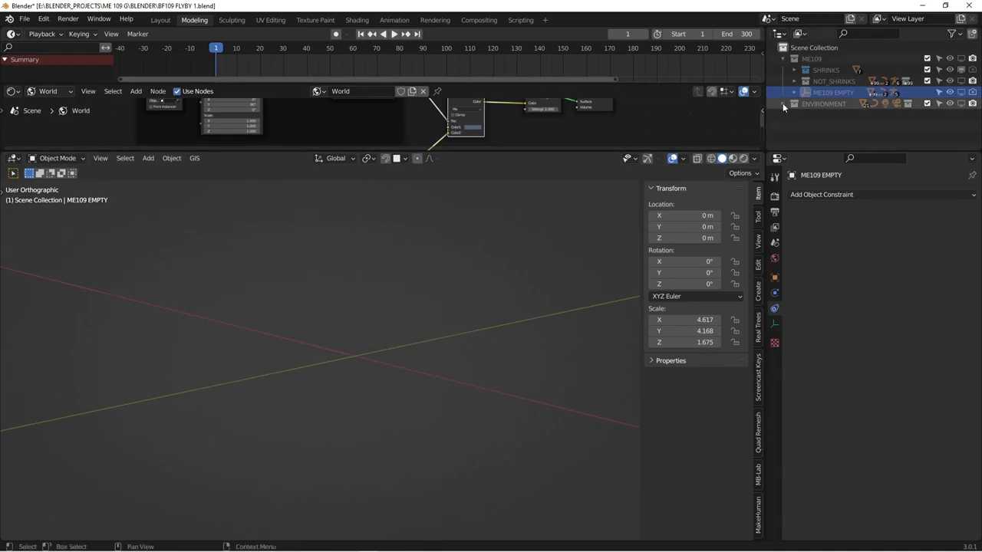
left_click(783, 102)
left_click_drag(883, 153, 883, 251)
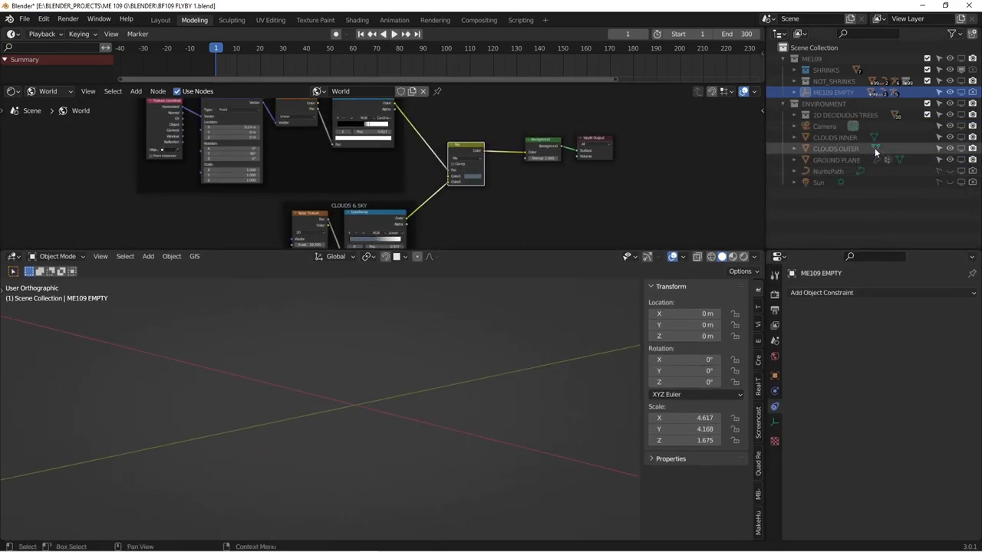
left_click(961, 139)
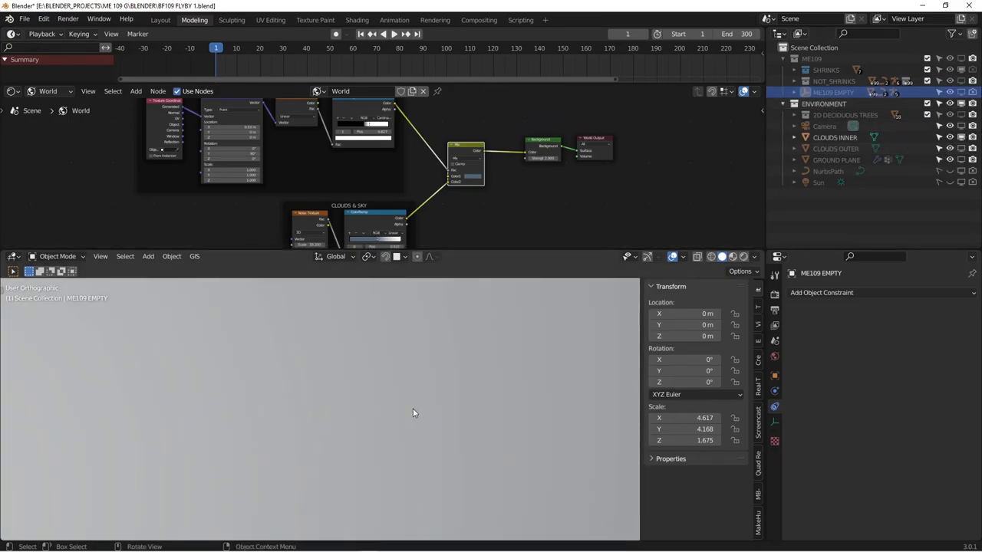
Select the CLOUDS INNER dome, inspect its mesh in Edit Mode and return to Object Mode with a larger node area.
scroll(413, 413, "down", 6)
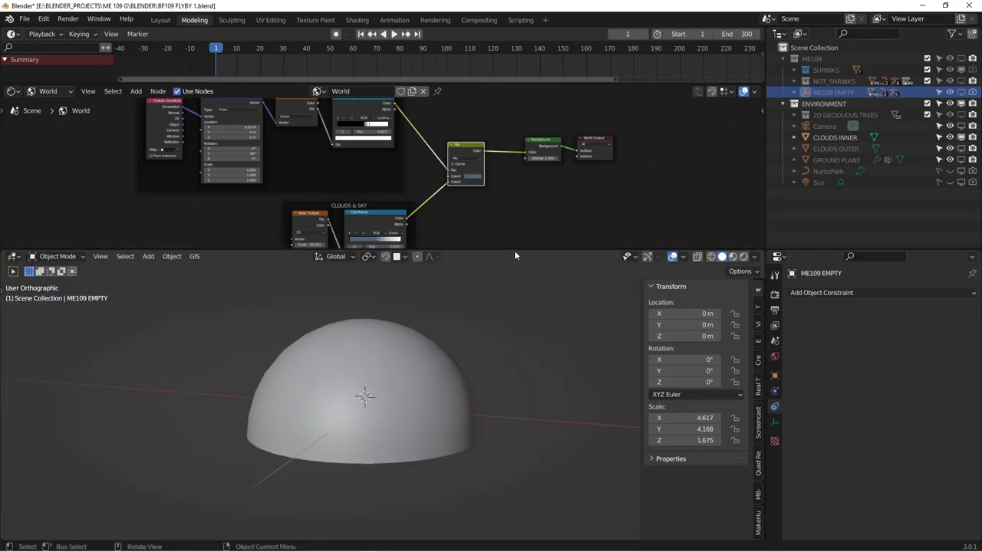
left_click_drag(514, 251, 475, 182)
middle_click_drag(361, 356, 476, 199)
left_click(369, 350)
key("Tab")
scroll(382, 365, "up", 2)
left_click_drag(476, 179, 471, 323)
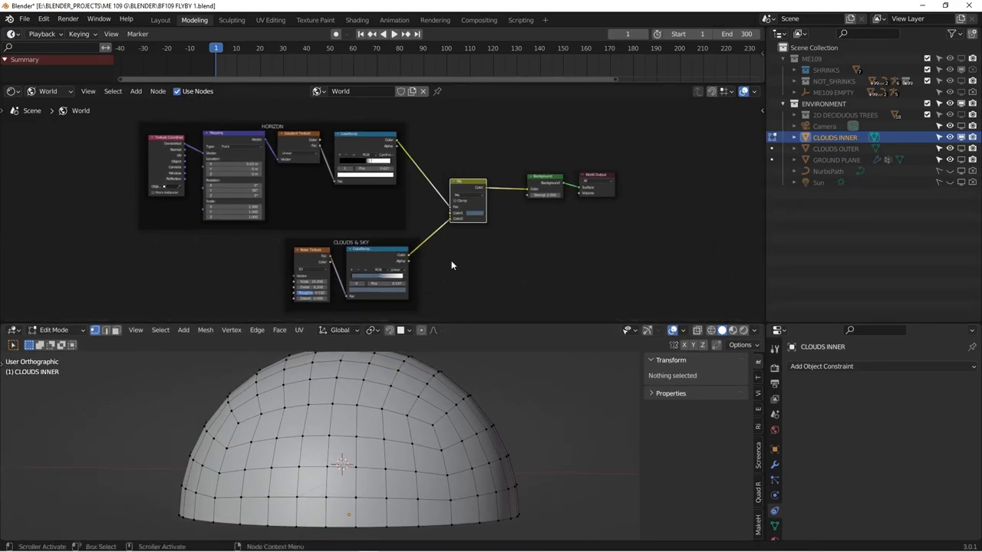
key("Tab")
Show the cloud dome in rendered shading through the camera, with the whole camera frame in the viewport.
scroll(326, 199, "up", 3)
mouse_move(342, 243)
middle_mouse_down()
mouse_move(346, 221)
mouse_move(394, 286)
middle_mouse_up()
left_click(743, 330)
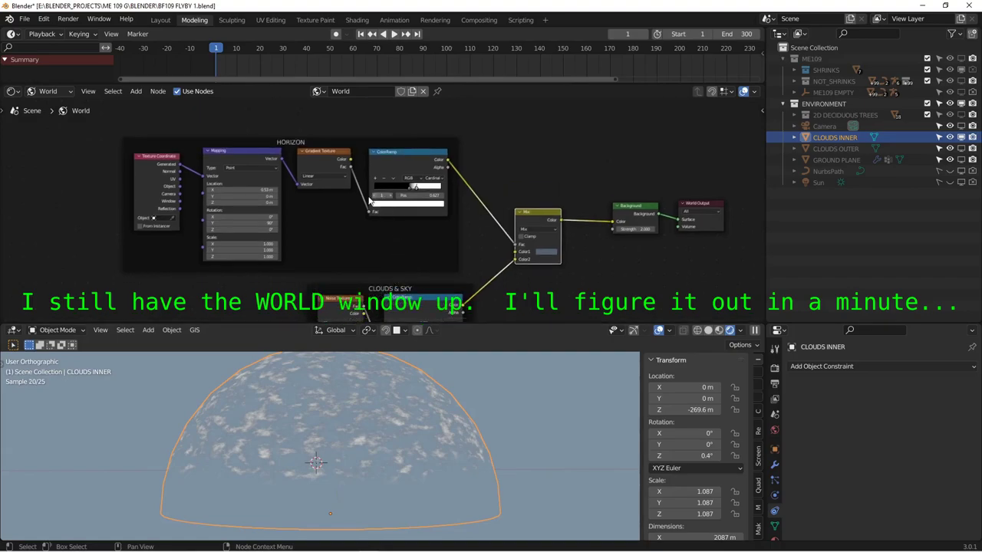
mouse_move(379, 440)
middle_mouse_down()
mouse_move(406, 433)
mouse_move(380, 433)
middle_mouse_up()
scroll(379, 433, "up", 1)
key("KP_0")
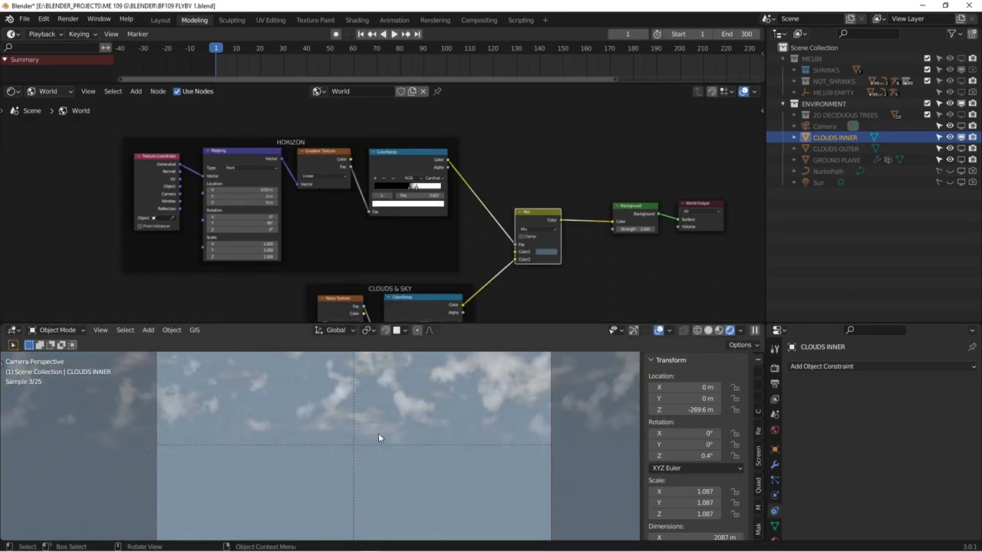
left_click_drag(479, 321, 482, 244)
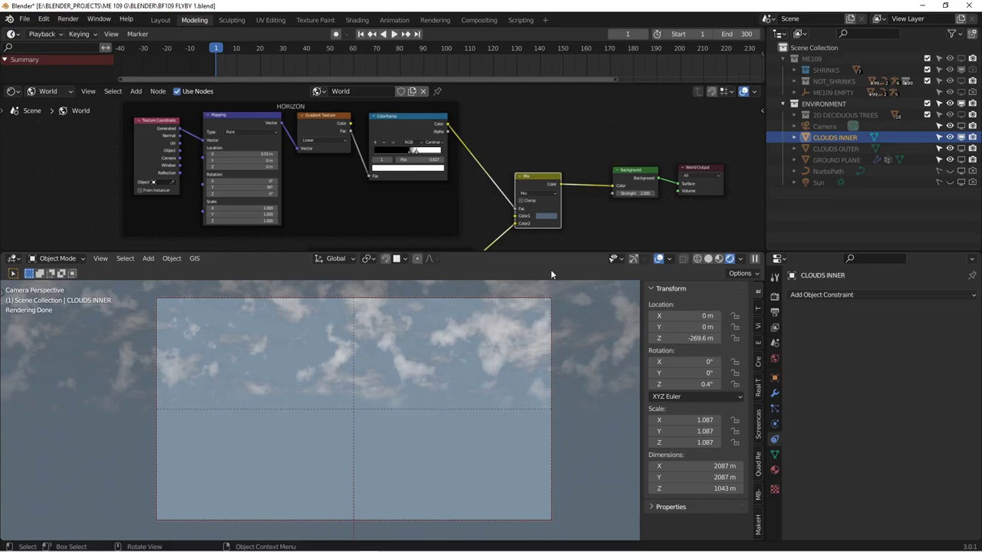
Rotate the CLOUDS INNER dome to 8.1° about Z and check the clouds through the camera.
key("KP_0")
scroll(403, 439, "down", 3)
middle_click_drag(417, 390, 407, 415)
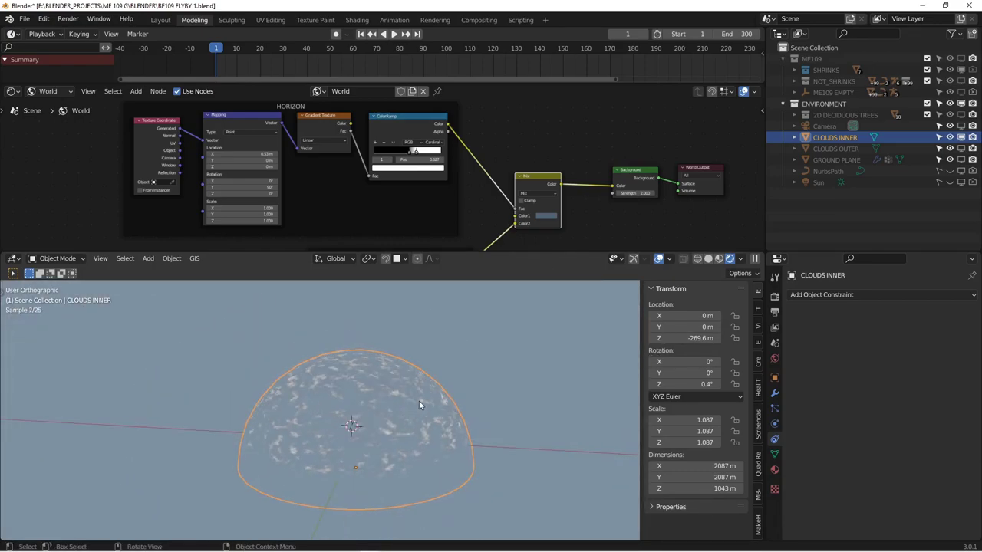
mouse_move(690, 384)
left_mouse_down()
mouse_move(718, 383)
mouse_move(688, 383)
mouse_move(703, 383)
left_mouse_up()
key("KP_0")
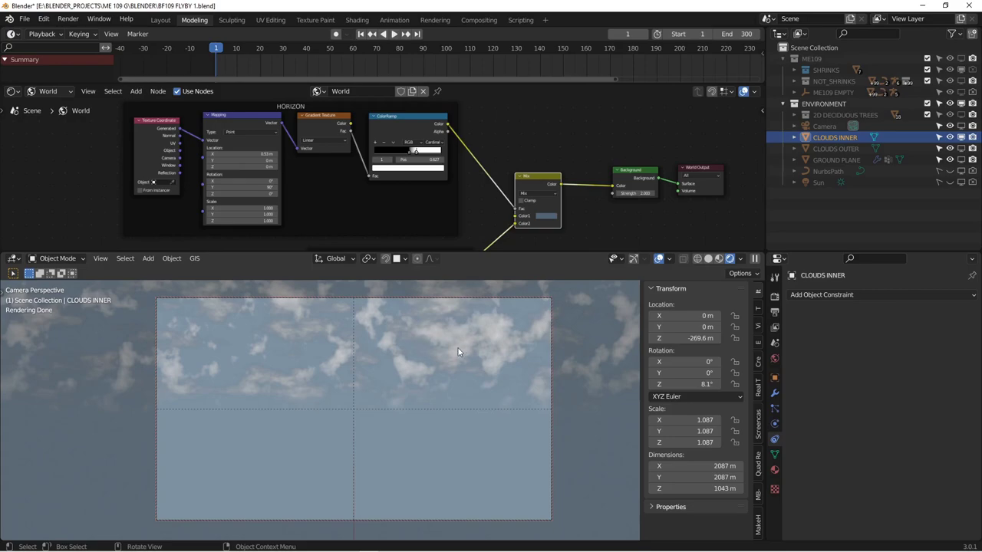
Preview the World's horizon ColorRamp and its clouds and sky ColorRamp, and reconnect the Background node to the World Output.
middle_click_drag(409, 170, 335, 174)
left_click_drag(373, 130, 483, 153)
left_click(340, 127, "ctrl+shift")
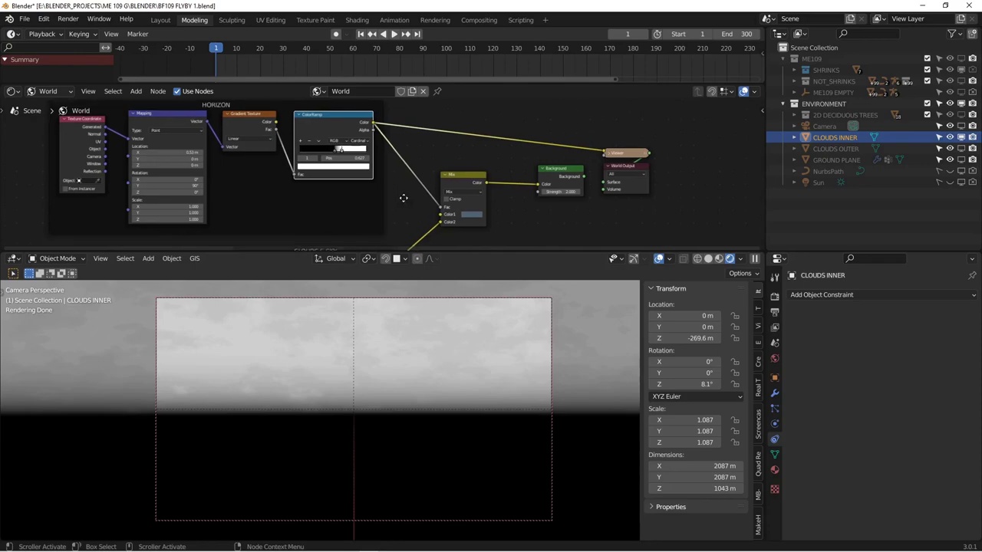
scroll(321, 219, "down", 5, "shift")
left_click(344, 195)
left_click(344, 196, "ctrl+shift")
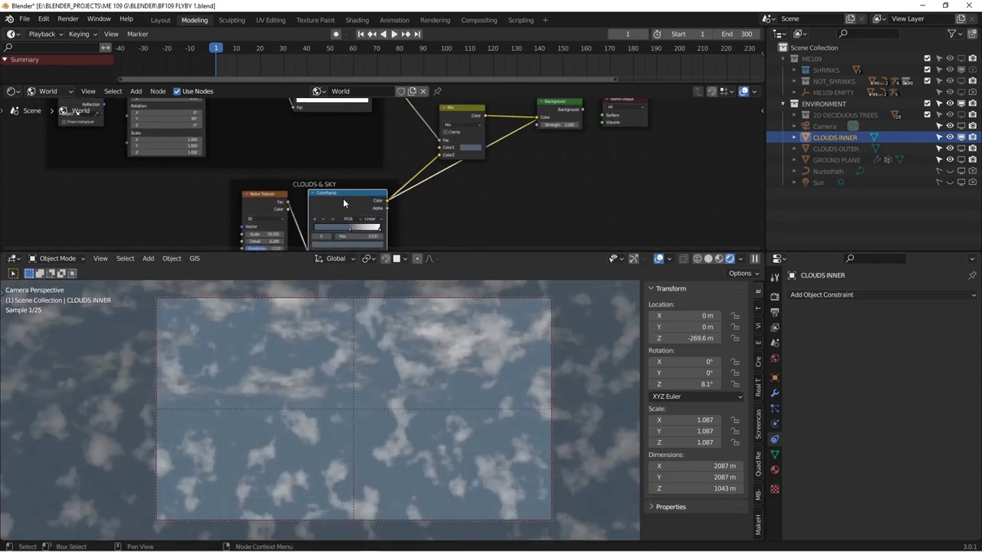
middle_click_drag(457, 178, 442, 216)
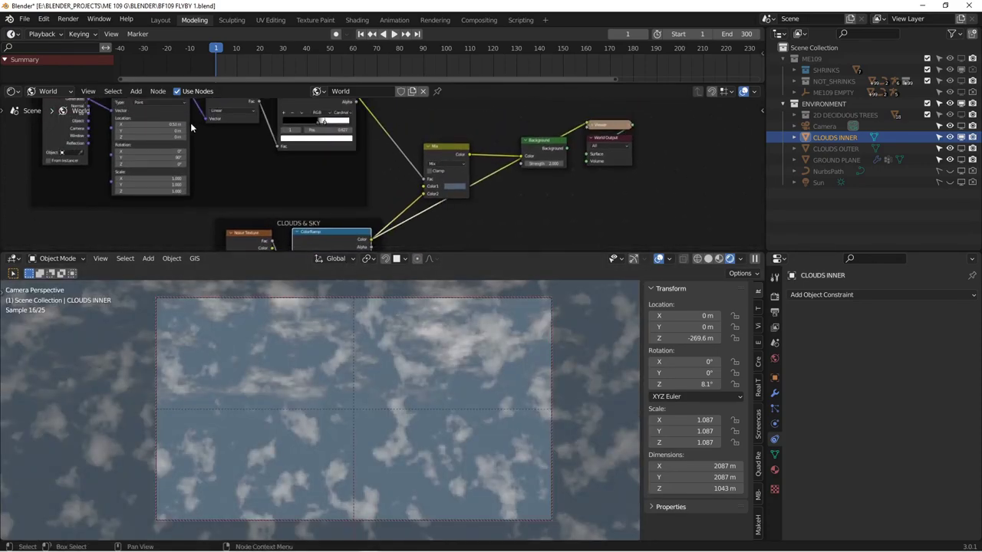
left_click(543, 145, "ctrl+shift")
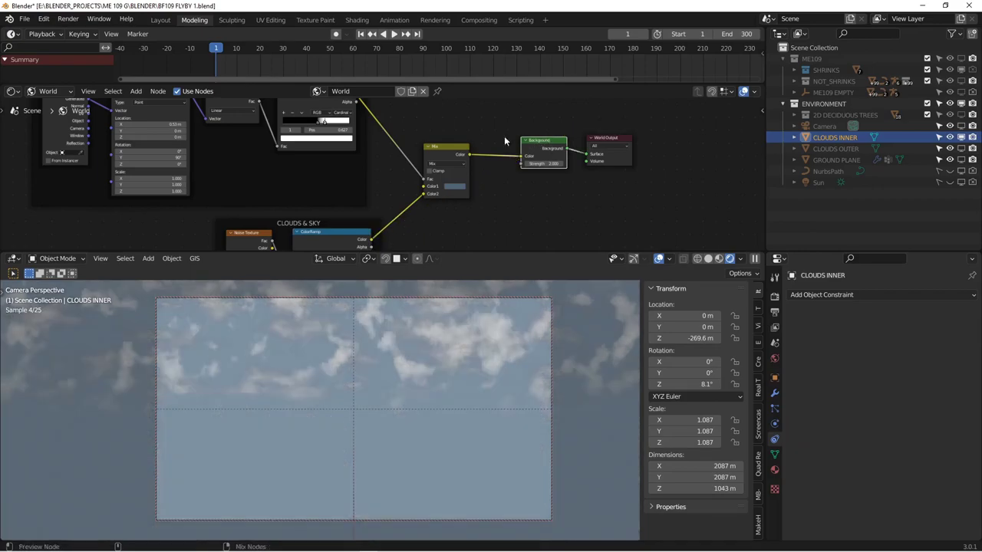
Switch to the object shader of CLOUDS INNER and preview the horizon and clouds ColorRamps of its CLOUDS material.
left_click(49, 91)
left_click(51, 103)
middle_click_drag(332, 168, 445, 161)
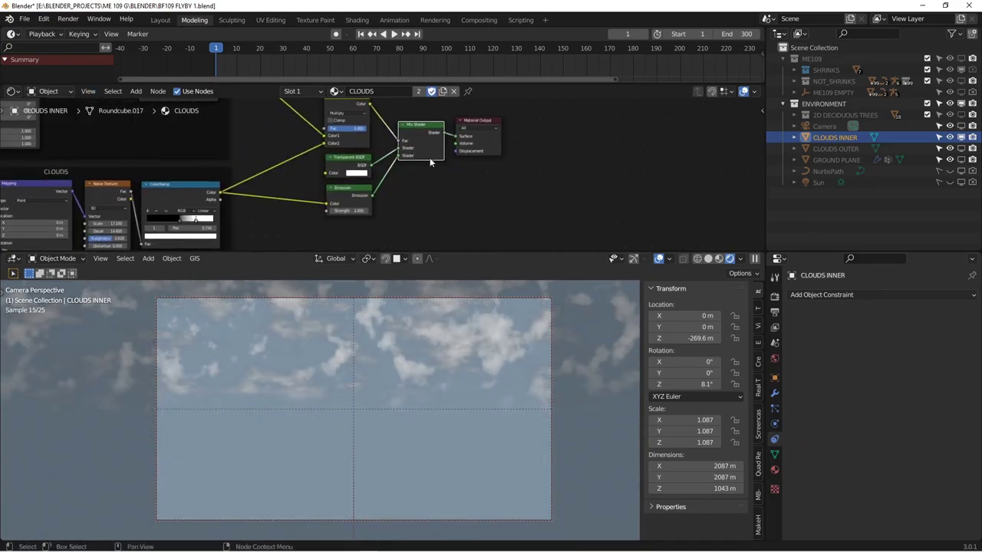
scroll(386, 167, "down", 2)
scroll(386, 167, "down", 1)
middle_click_drag(324, 135, 417, 176)
scroll(417, 176, "up", 8)
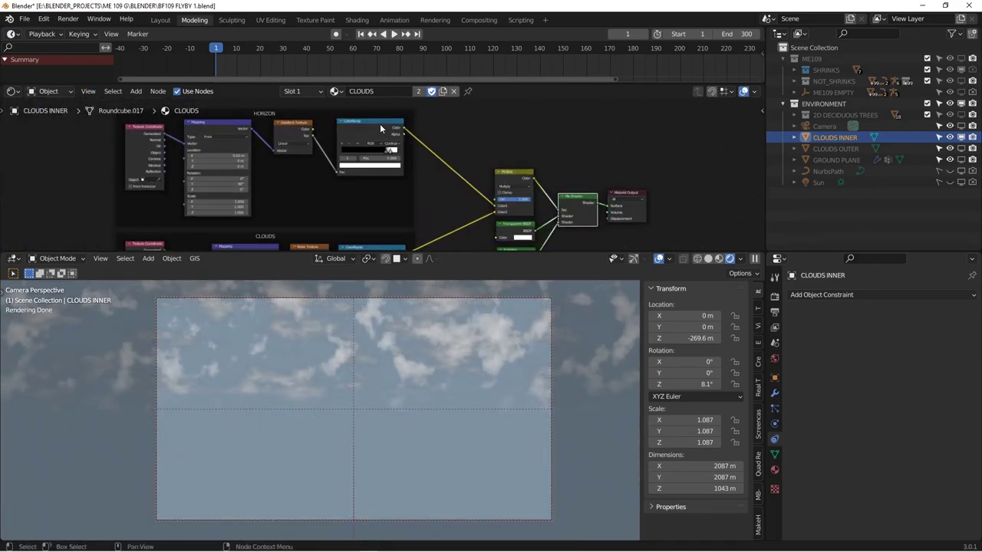
left_click(380, 123, "ctrl+shift")
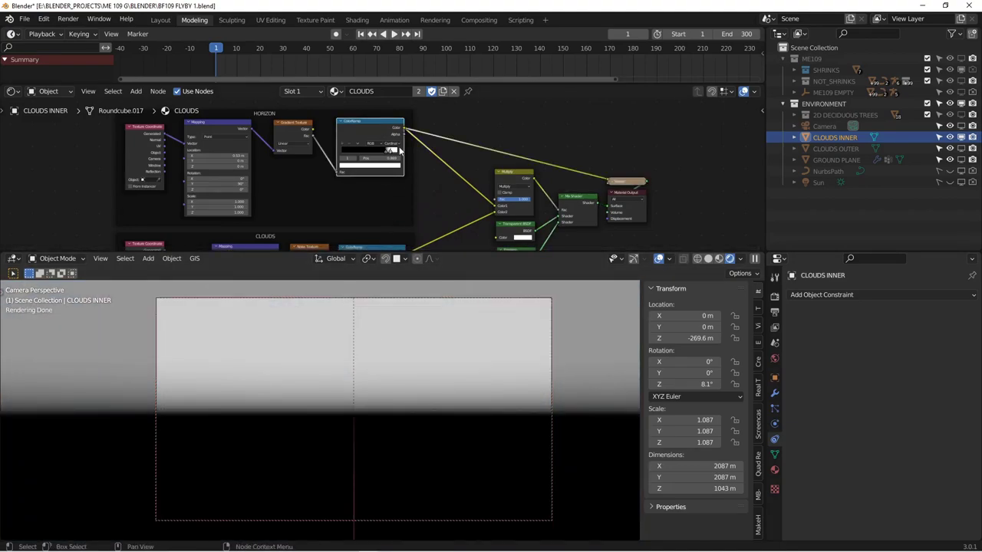
middle_click_drag(432, 215, 427, 126)
left_click(373, 160)
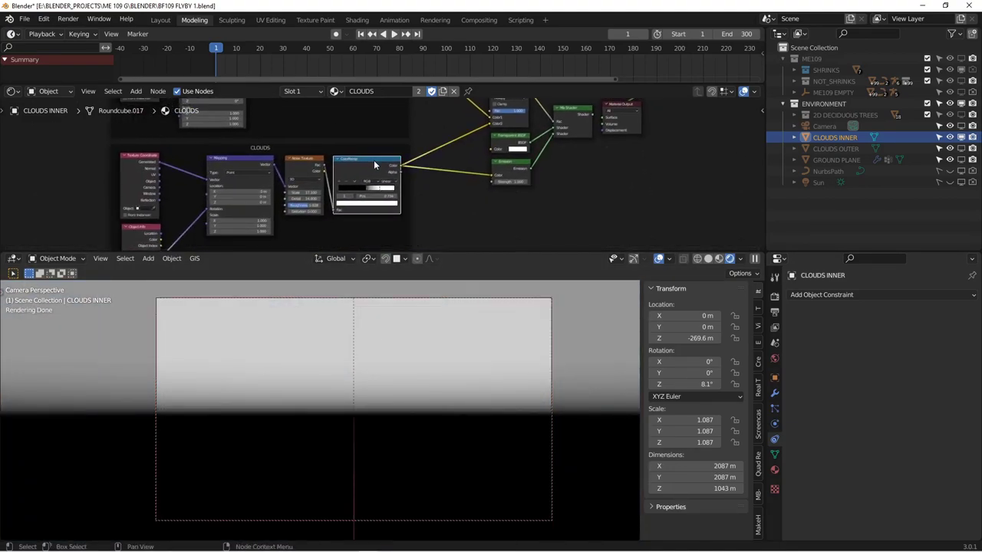
left_click(374, 161, "ctrl+shift")
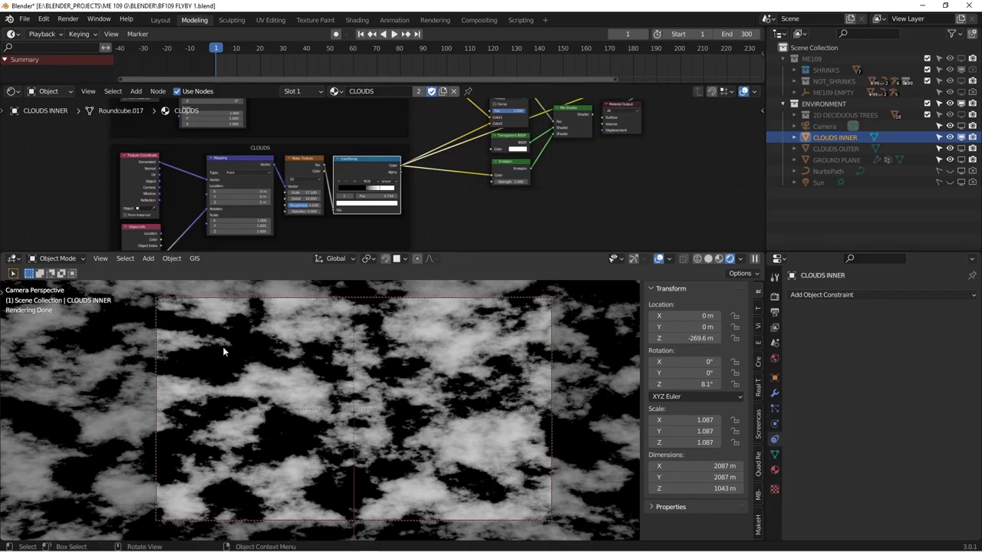
Preview the CLOUDS material's Multiply node, and reconnect the Mix Shader to the Material Output.
middle_click_drag(504, 136, 431, 160)
scroll(430, 160, "up", 4)
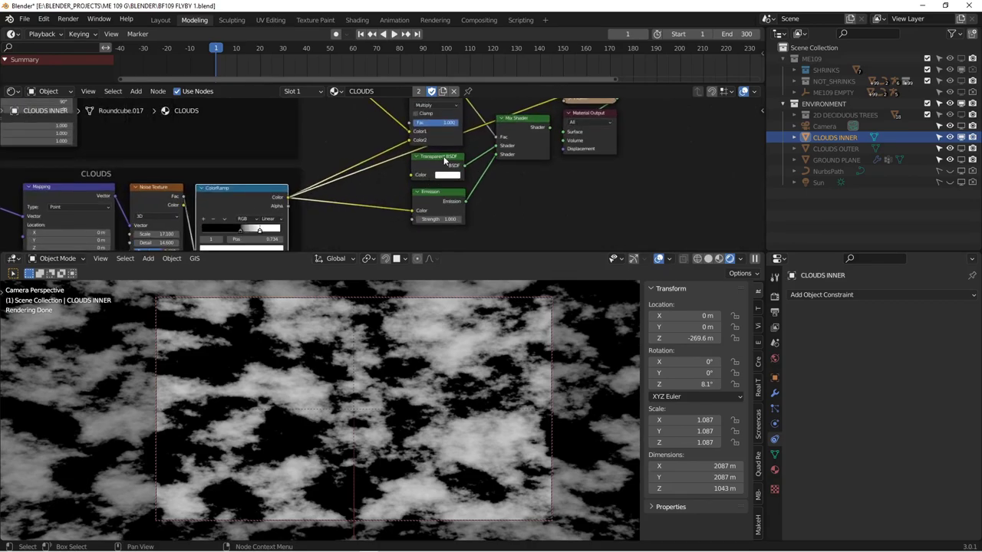
scroll(449, 159, "down", 2)
middle_click_drag(450, 136, 444, 169)
mouse_move(435, 132)
left_mouse_down()
mouse_move(438, 118)
mouse_move(435, 150)
left_mouse_up()
middle_click_drag(434, 155, 434, 127)
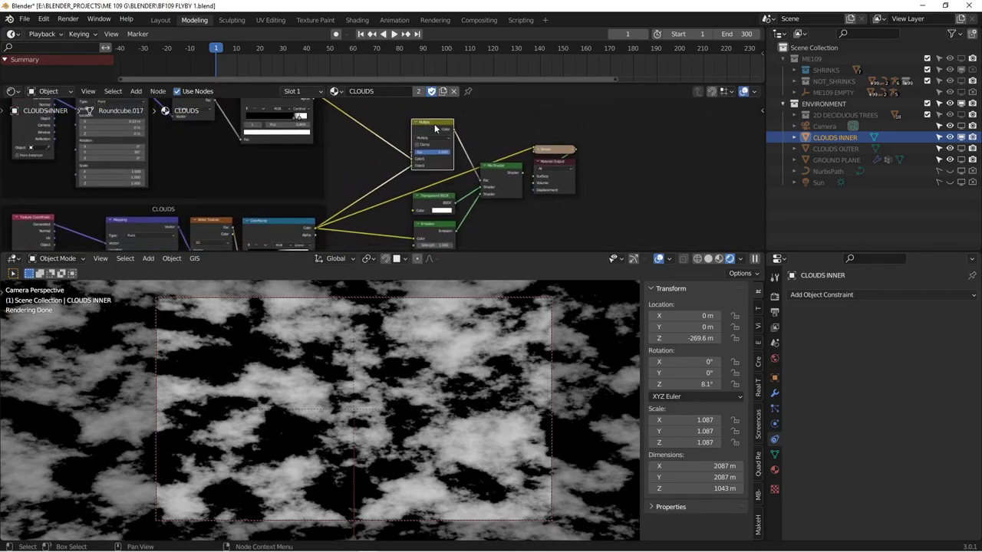
left_click(434, 127, "ctrl+shift")
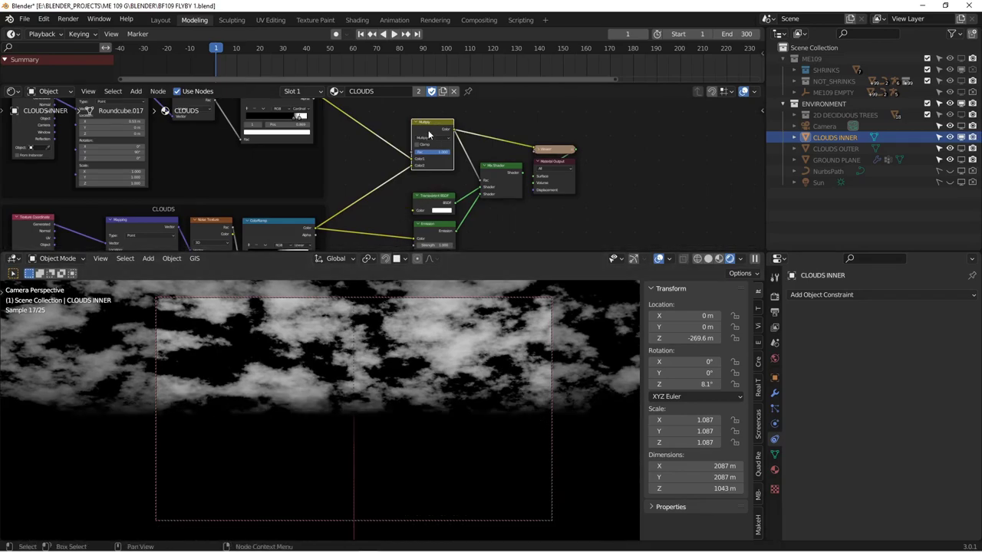
scroll(368, 188, "down", 2)
scroll(307, 195, "up", 1)
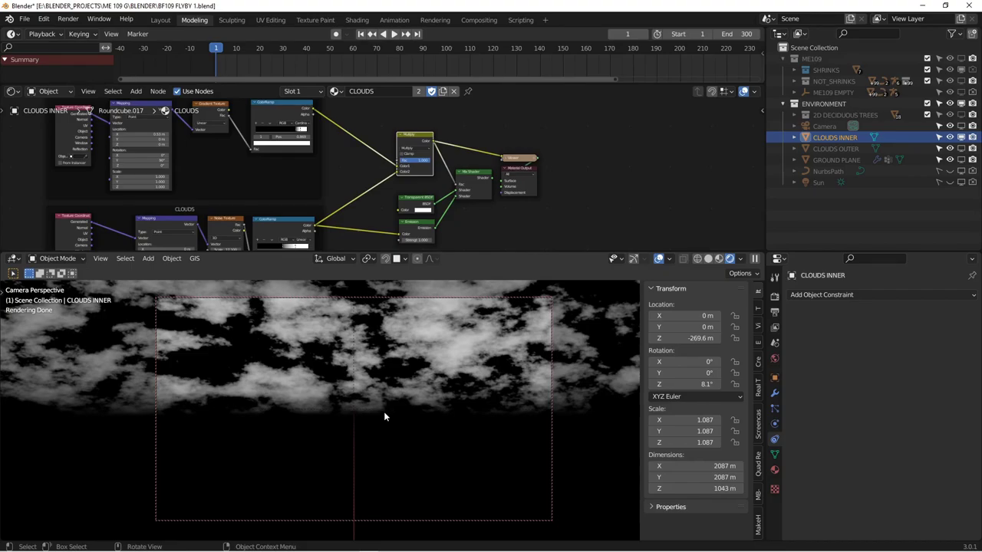
middle_click_drag(413, 186, 415, 171)
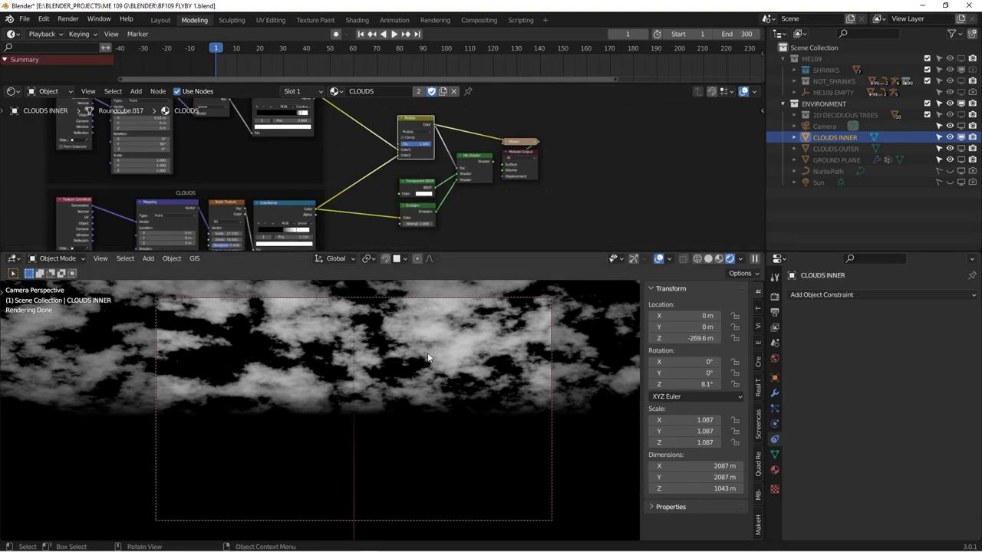
key("Delete")
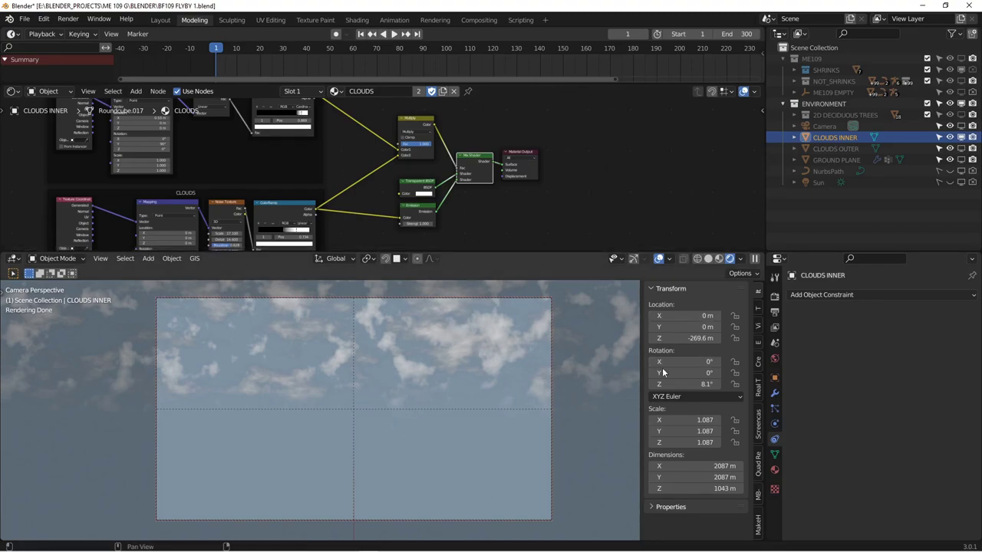
Rotate the CLOUDS INNER dome to 11.1° about Z and make CLOUDS OUTER visible in the viewport, checking both through the camera.
left_click_drag(663, 385, 686, 385)
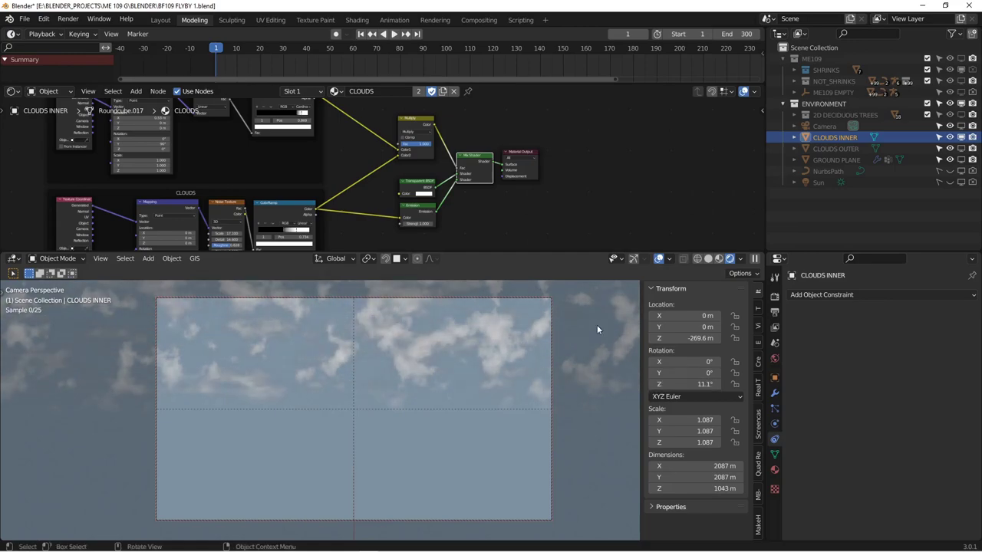
key("KP_0")
scroll(494, 401, "down", 3)
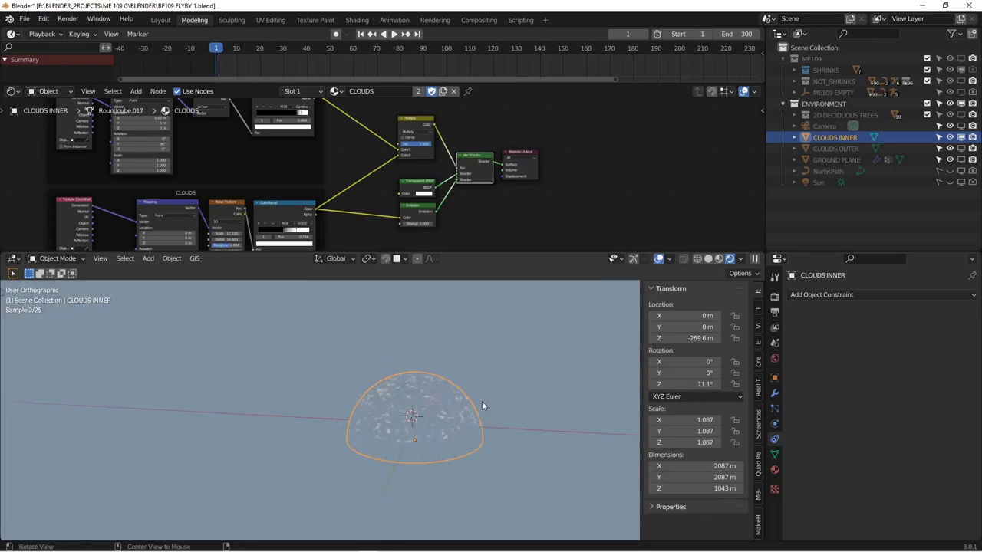
left_click_drag(473, 420, 454, 393, "alt")
left_click(961, 151)
scroll(448, 400, "up", 5)
middle_click_drag(455, 398, 429, 382)
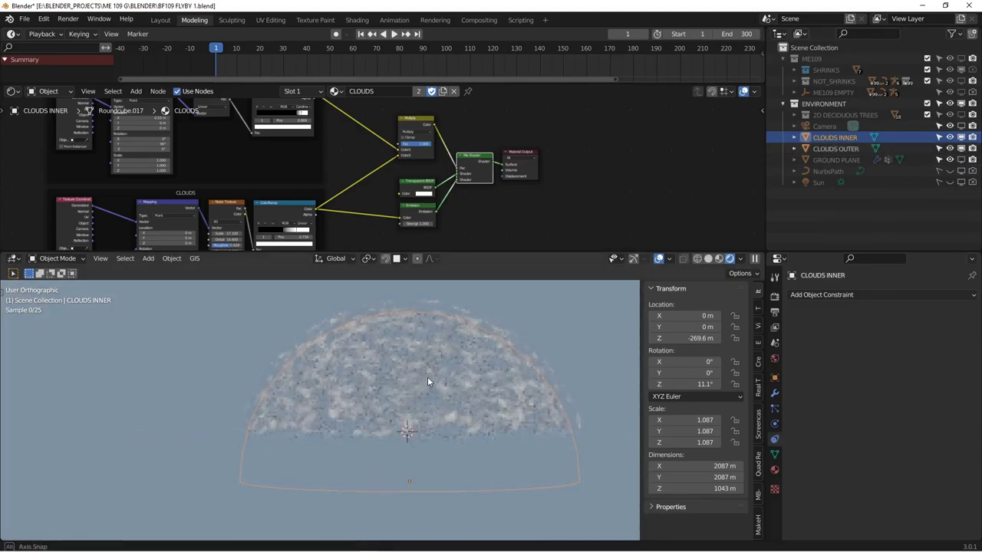
key("KP_0")
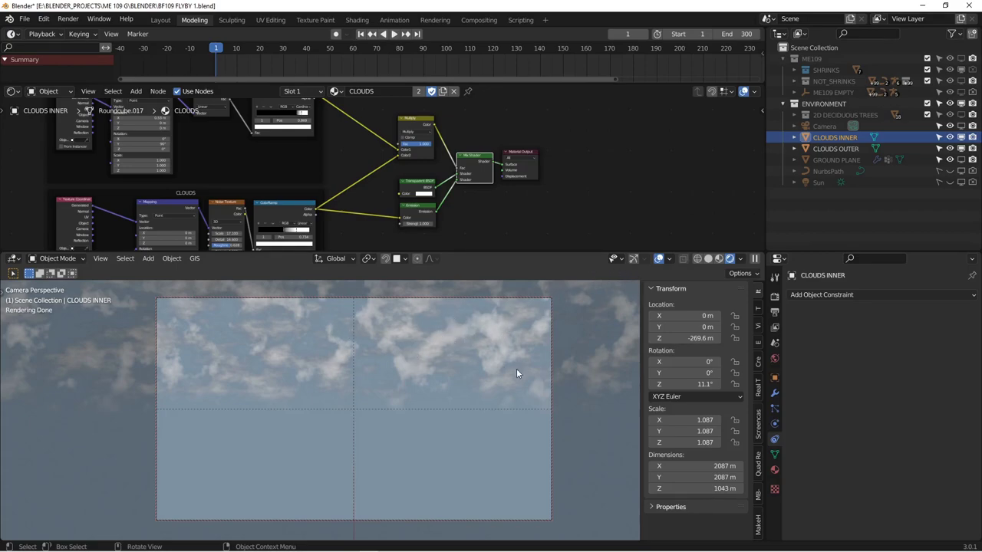
Hide both cloud domes in the viewport and switch it to solid shading.
key("KP_0")
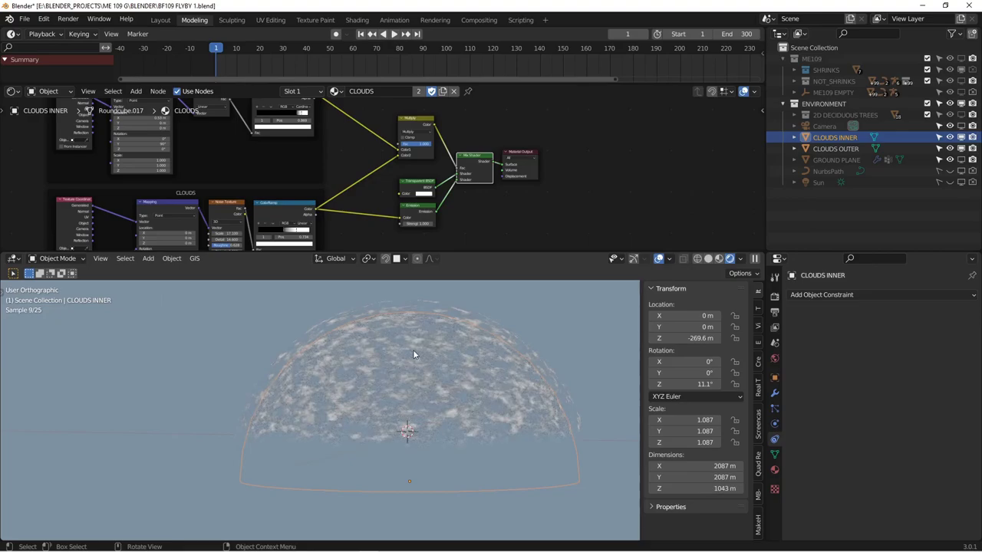
middle_click_drag(440, 355, 472, 340)
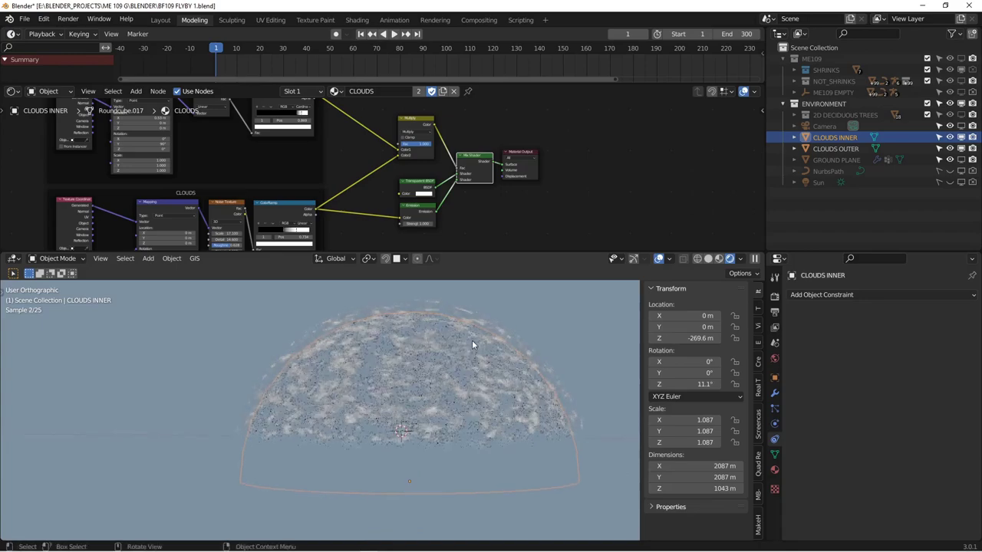
left_click(961, 138)
left_click(961, 149)
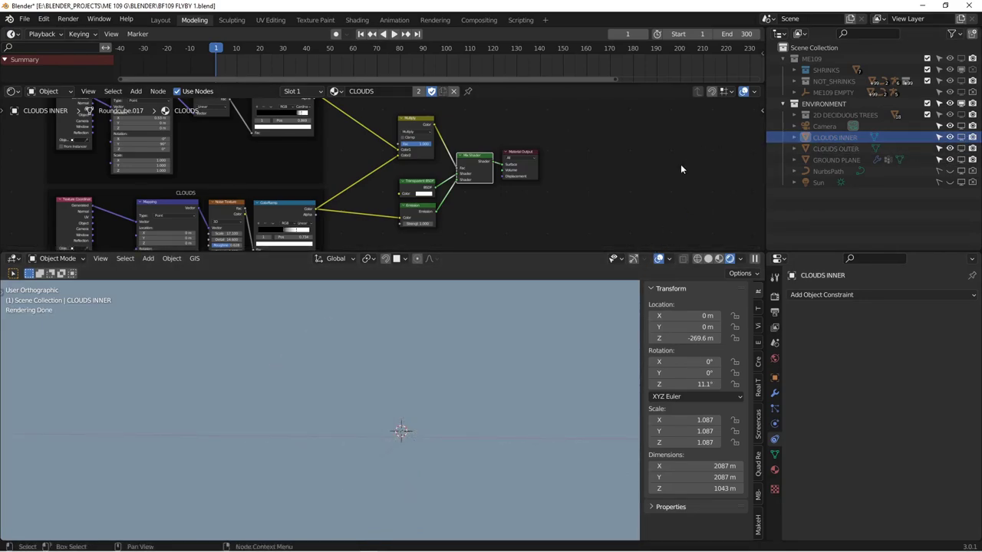
left_click(708, 258)
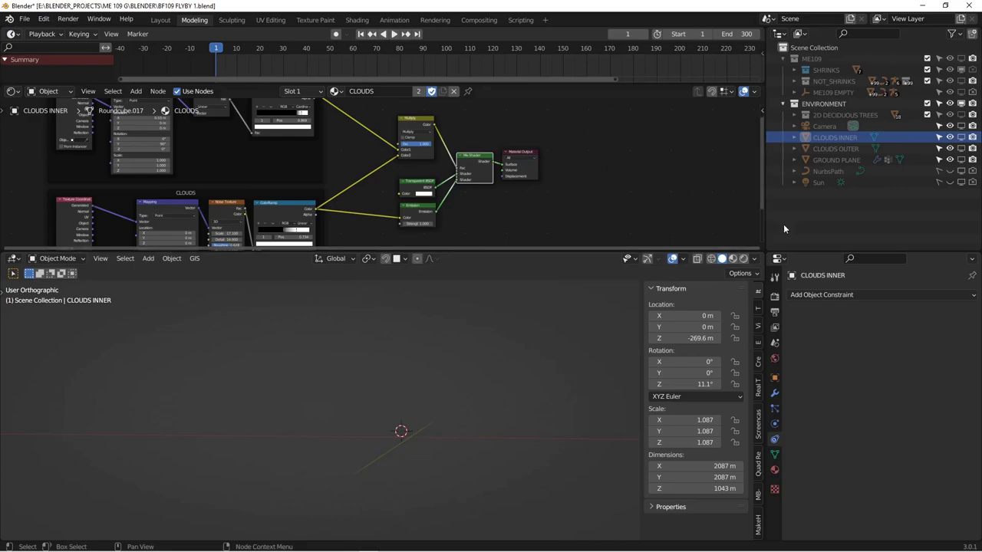
Make GROUND PLANE visible in an enlarged 3D viewport and select it.
left_click(961, 159)
middle_click_drag(450, 336, 439, 339)
left_click_drag(504, 250, 503, 217)
middle_click_drag(372, 331, 417, 374)
left_click(451, 407)
middle_click_drag(451, 407, 298, 301)
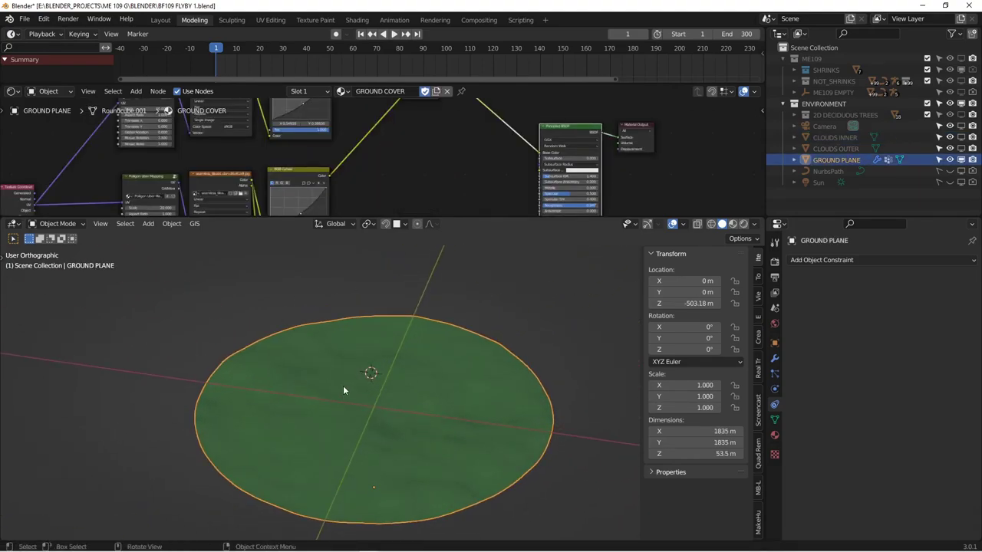
Examine the ground plane's extent from above and through the camera.
key("KP_7")
scroll(343, 390, "down", 3)
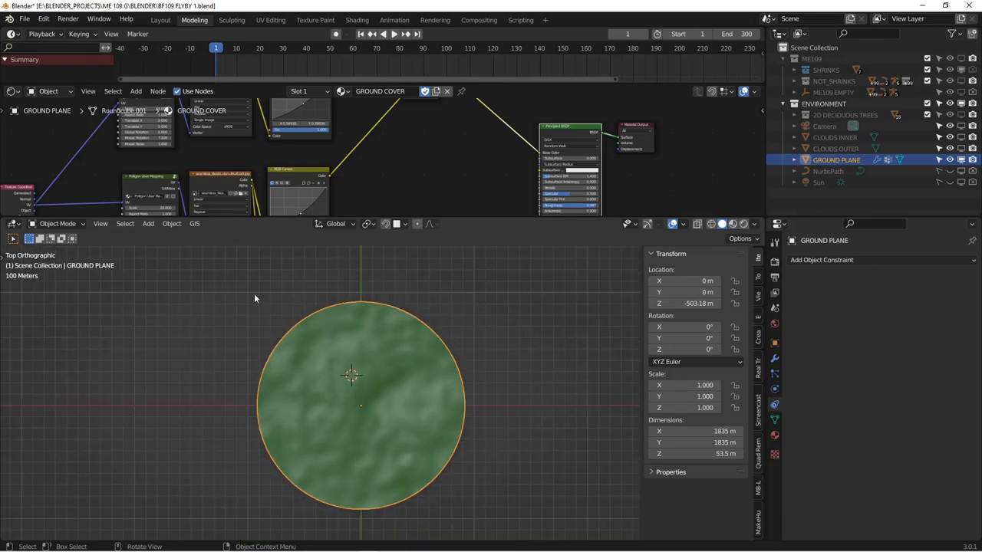
key("KP_0")
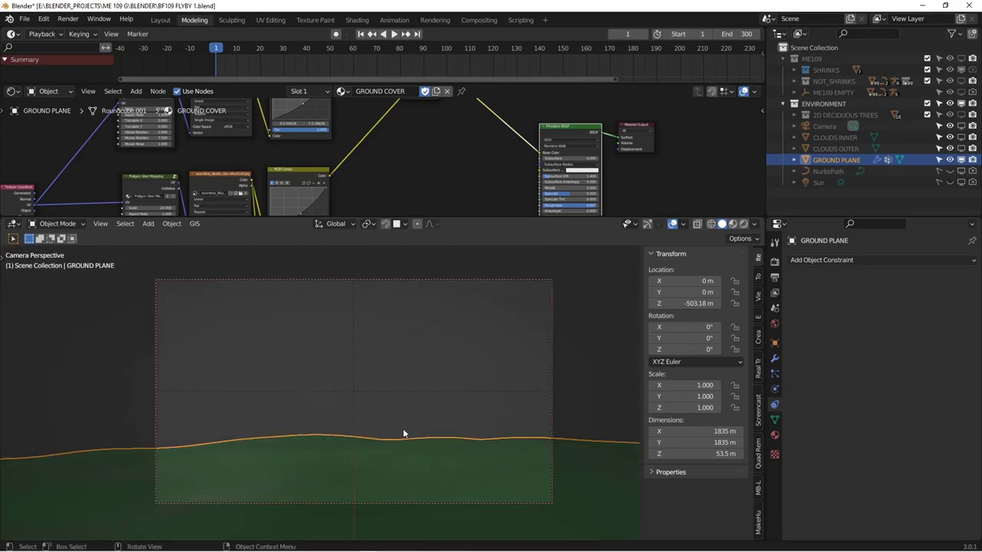
middle_click_drag(372, 441, 342, 439)
key("KP_7")
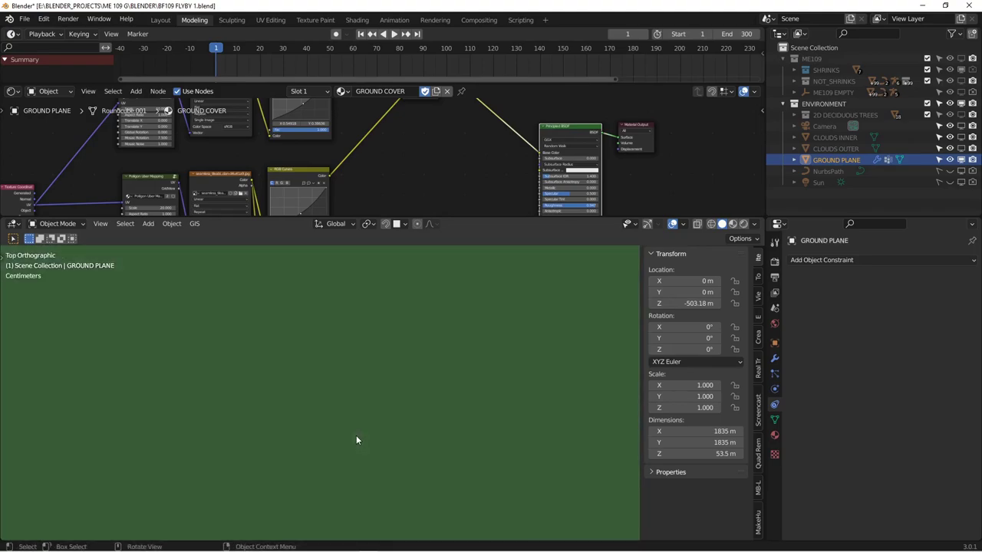
scroll(362, 420, "down", 20)
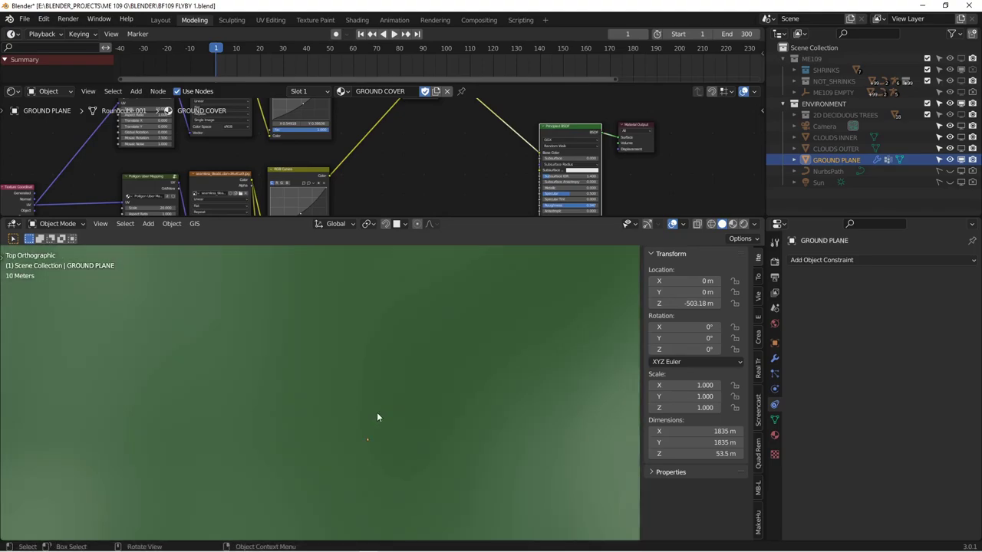
scroll(379, 397, "up", 3)
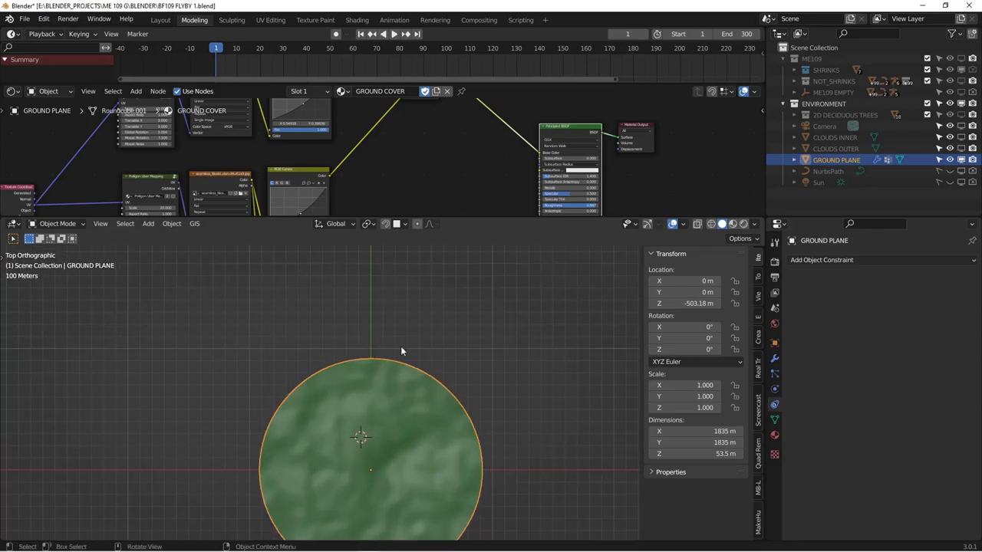
Inspect the ground plane's mesh in Edit Mode, return to Object Mode and view the whole disc at an angle.
middle_click_drag(431, 440, 386, 399)
scroll(386, 410, "up", 3)
key("Tab")
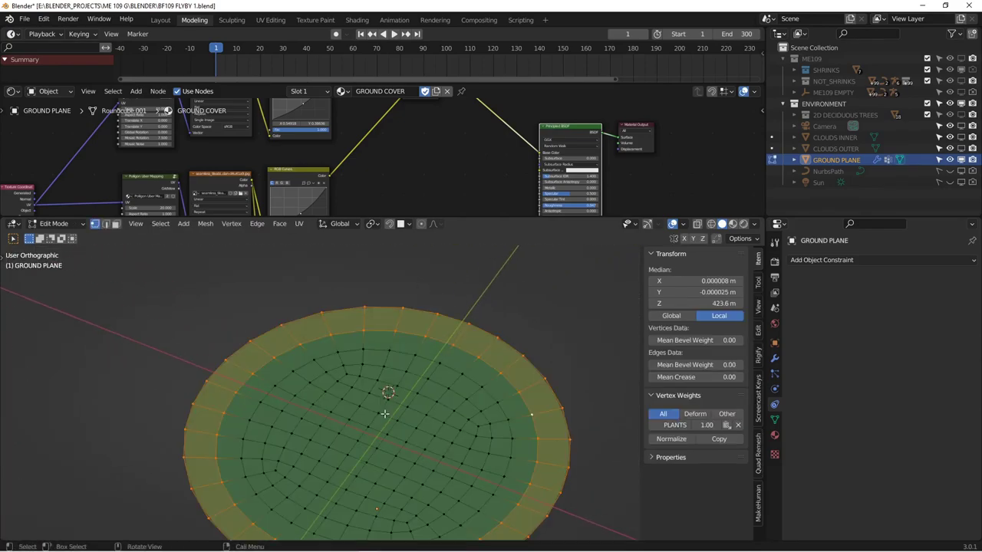
scroll(385, 414, "down", 4)
key("Tab")
key("KP_0")
key("KP_0")
middle_click_drag(381, 418, 417, 432)
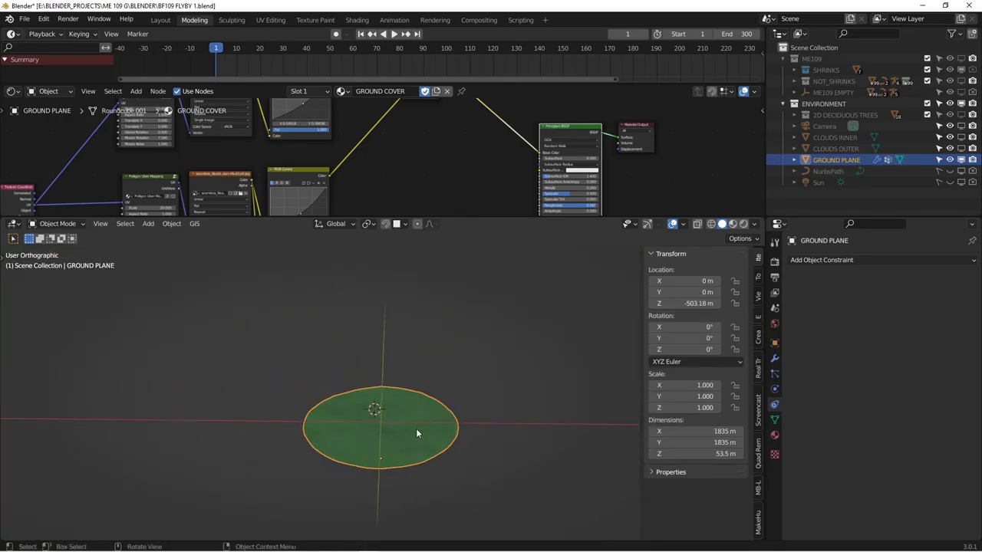
In the right orthographic view, place the 3D cursor well above the ground plane and add a spherical Round Cube there using a preset.
key("KP_3")
left_click(372, 331)
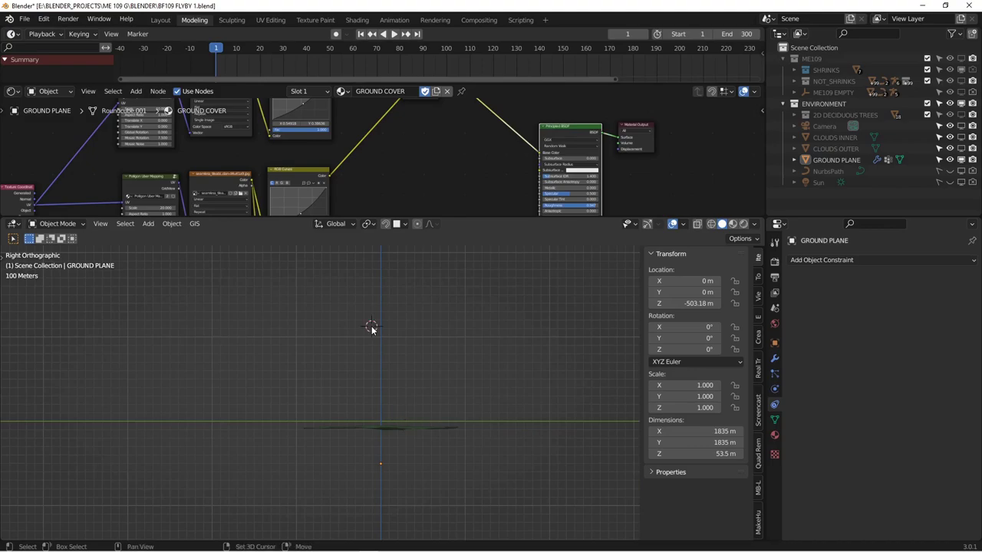
key("shift+a")
mouse_move(372, 327)
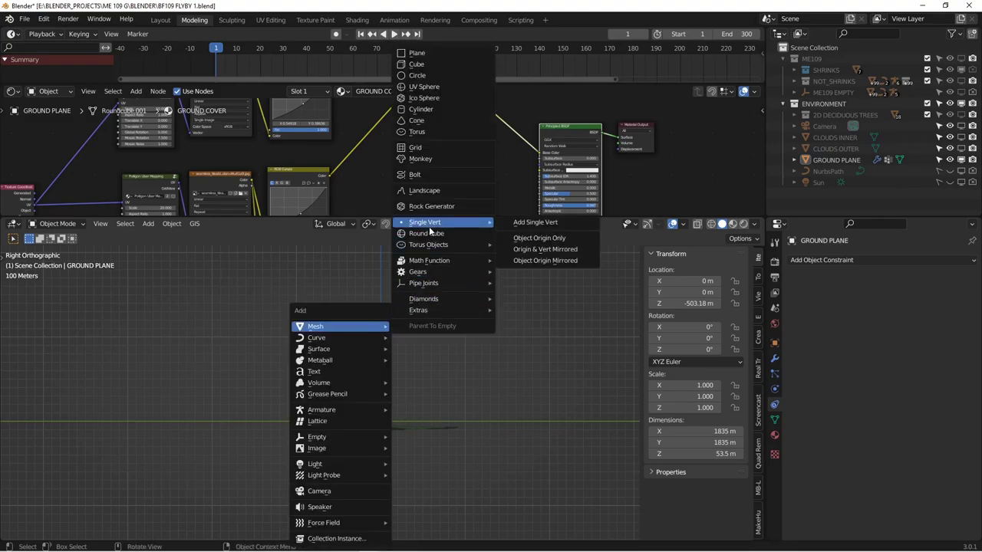
left_click(429, 233)
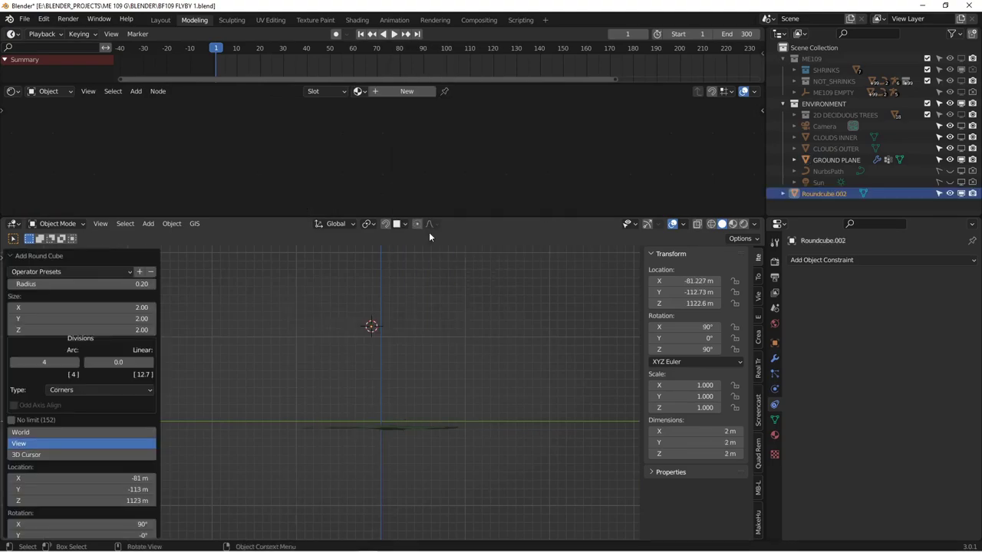
left_click(124, 272)
left_click(67, 357)
Scale the new sphere by 50 and again by 5, to a 500 m diameter.
key("KP_5")
type("s50")
key("Return")
type("s5")
key("Return")
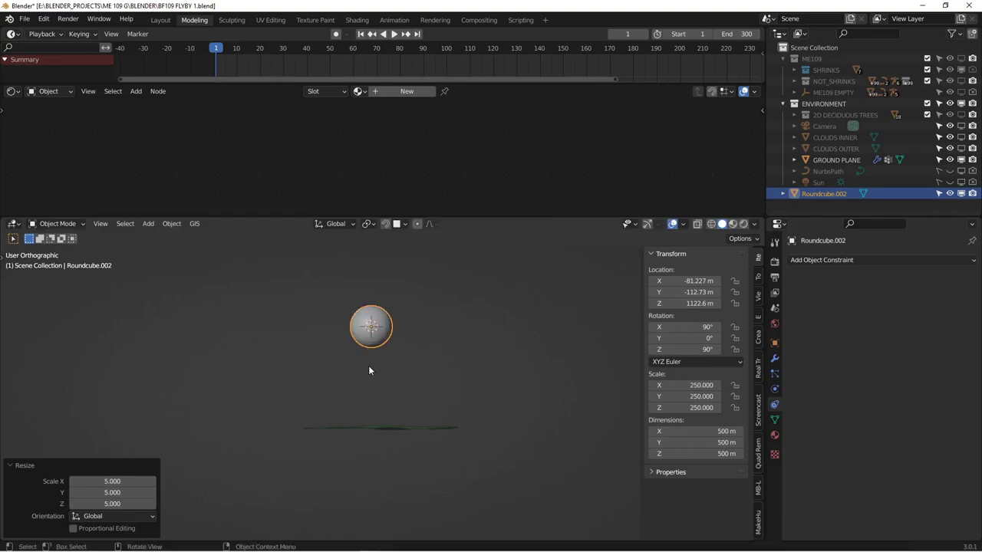
Enlarge the sphere to about 1689 m in diameter and delete the faces of its lower half in Edit Mode.
key("s")
left_click(476, 412)
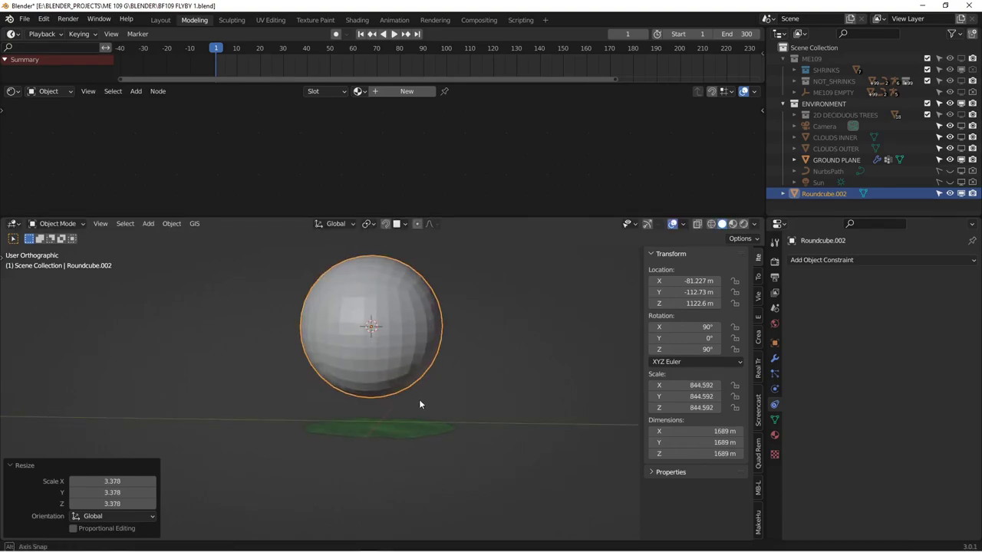
key("Tab")
key("KP_3")
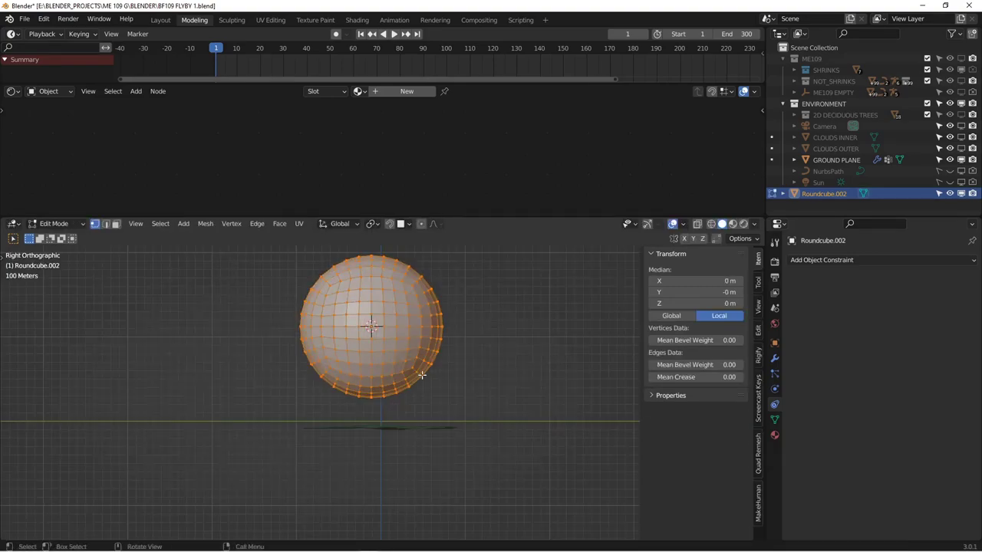
key("shift+z")
key("3")
left_click_drag(282, 329, 491, 435)
key("z")
left_click(411, 390)
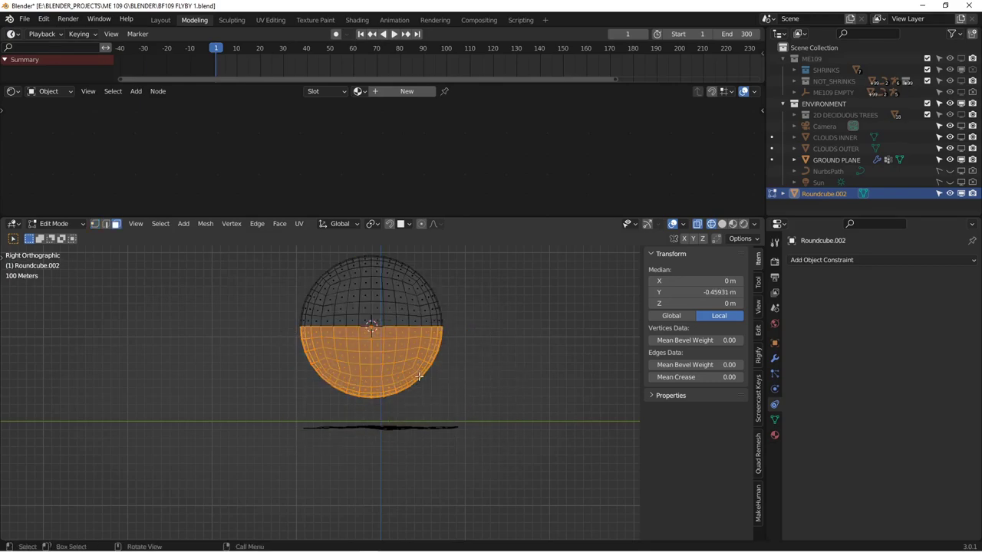
key("x")
left_click(385, 400)
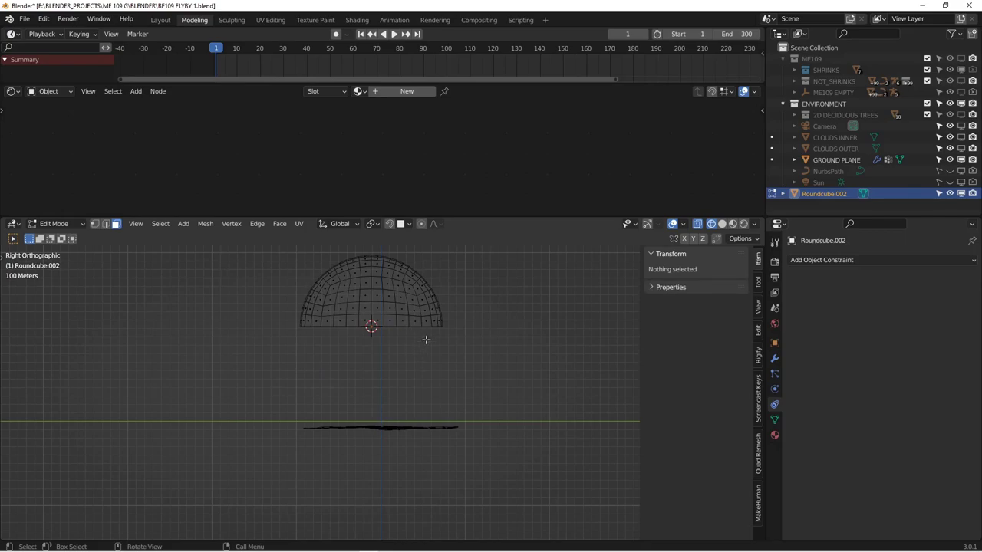
Select the whole hemisphere mesh and flatten it by scaling it to 0 along Z.
key("a")
key("s")
key("z")
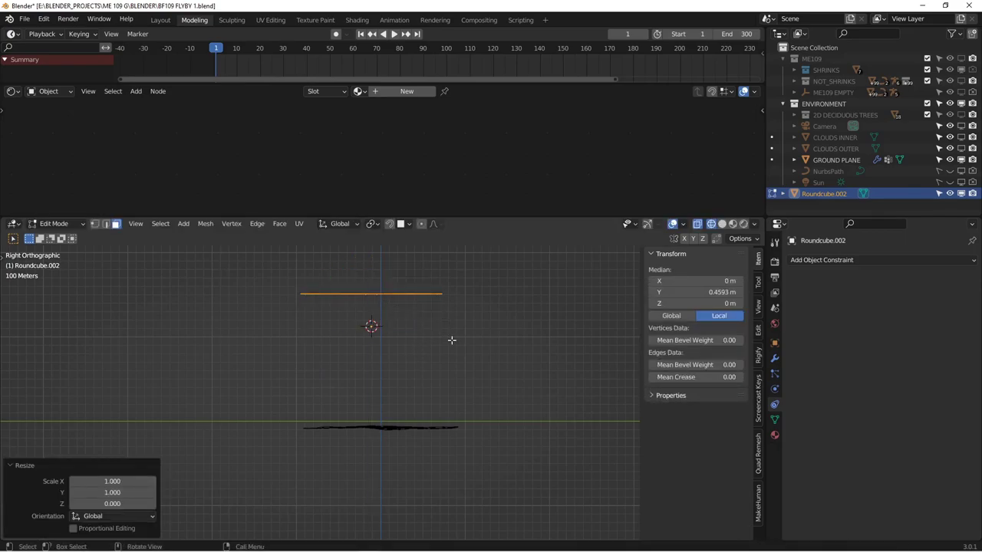
Select the flattened disc's outer edge loop and invert the selection to pick all of its interior vertices.
middle_click_drag(452, 340, 418, 361)
key("z")
scroll(415, 369, "up", 3)
key("1")
left_click(473, 383)
left_click(475, 380, "alt")
left_click(483, 371, "alt")
middle_click_drag(507, 376, 511, 366)
left_click(496, 346, "alt")
scroll(498, 349, "up", 3)
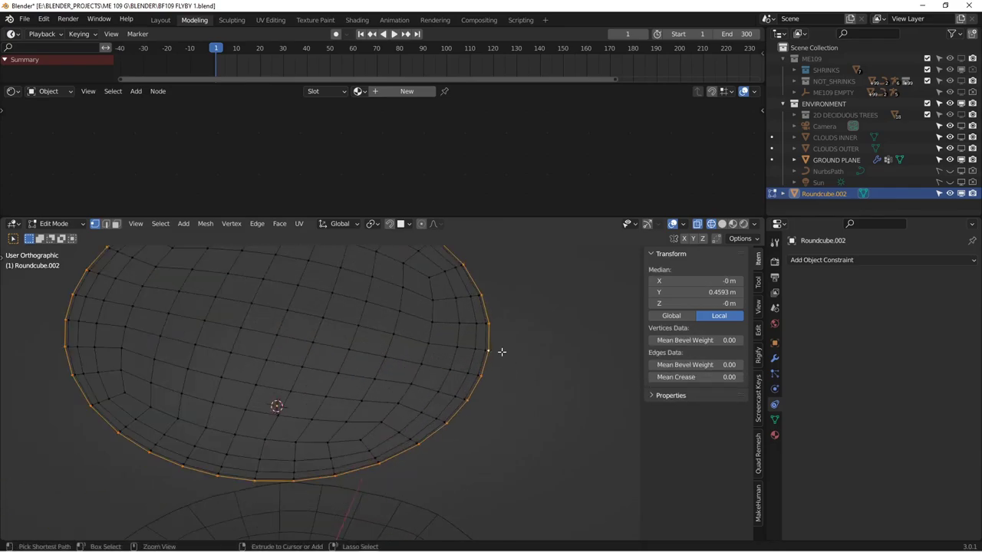
key("ctrl+l")
scroll(502, 351, "down", 4)
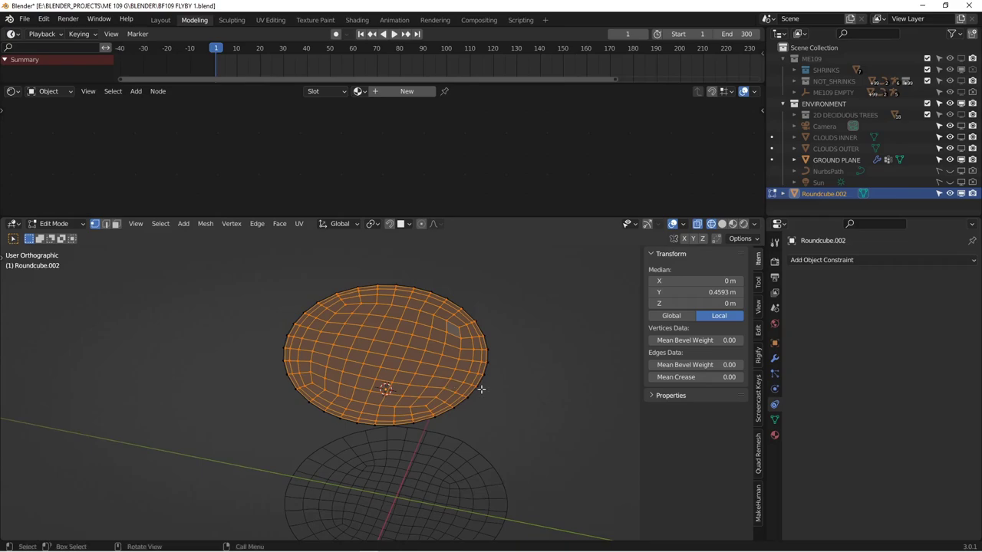
Apply Smooth Vertices to the disc's interior with smoothing 0.500 and repeat it until the grid is evenly spaced.
right_click(513, 387)
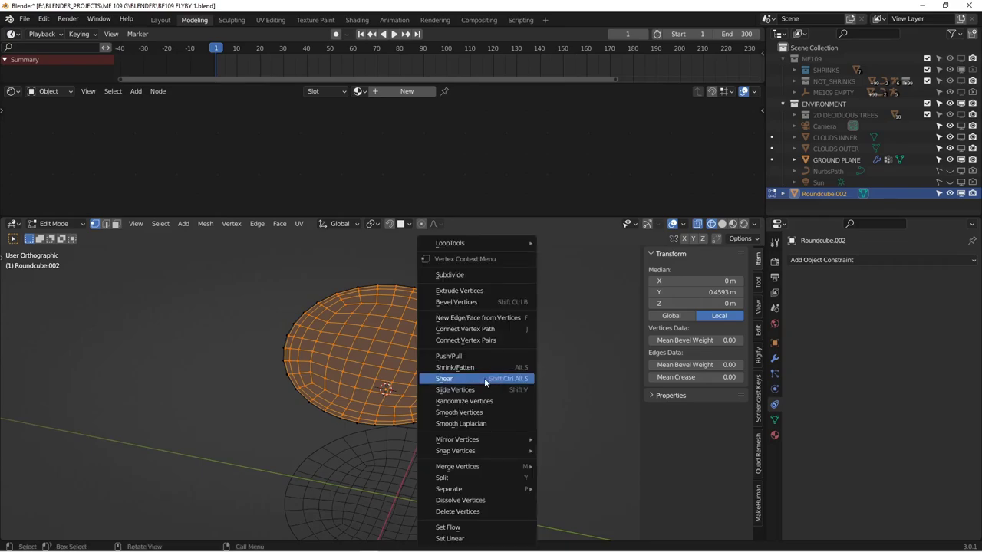
left_click(460, 413)
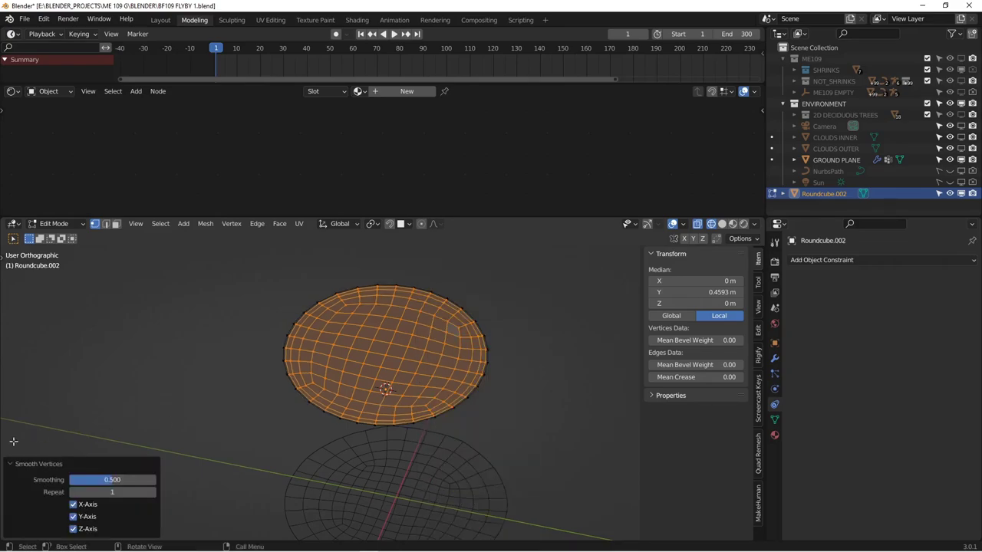
key("shift+r")
key("shift+r")
key("shift+r")
key("shift+r")
key("shift+r")
key("shift+r")
key("shift+r")
key("shift+r")
key("shift+r")
key("shift+r")
middle_click_drag(513, 438, 308, 322)
middle_click_drag(451, 378, 462, 379)
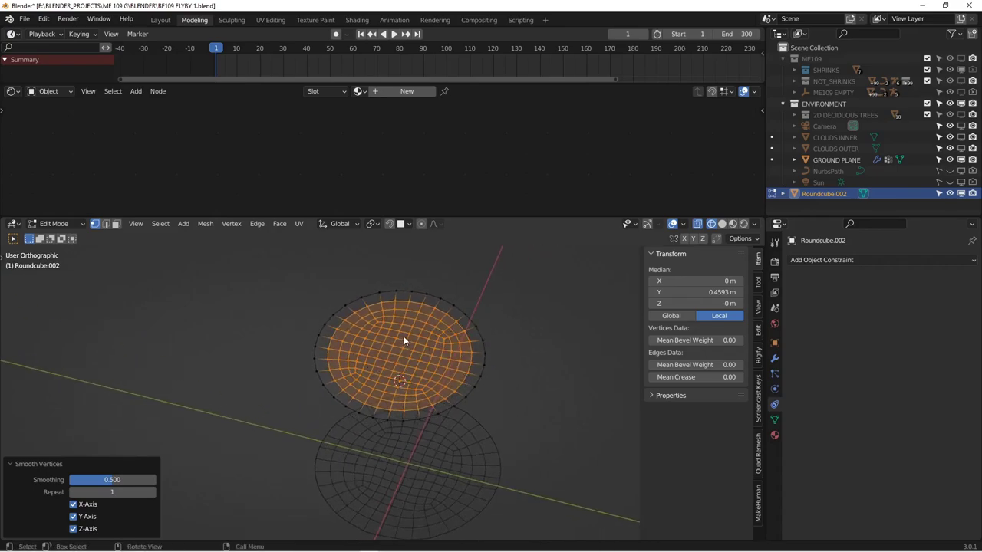
middle_click_drag(433, 378, 451, 357)
Return to Object Mode and delete the flattened demonstration disc.
key("Tab")
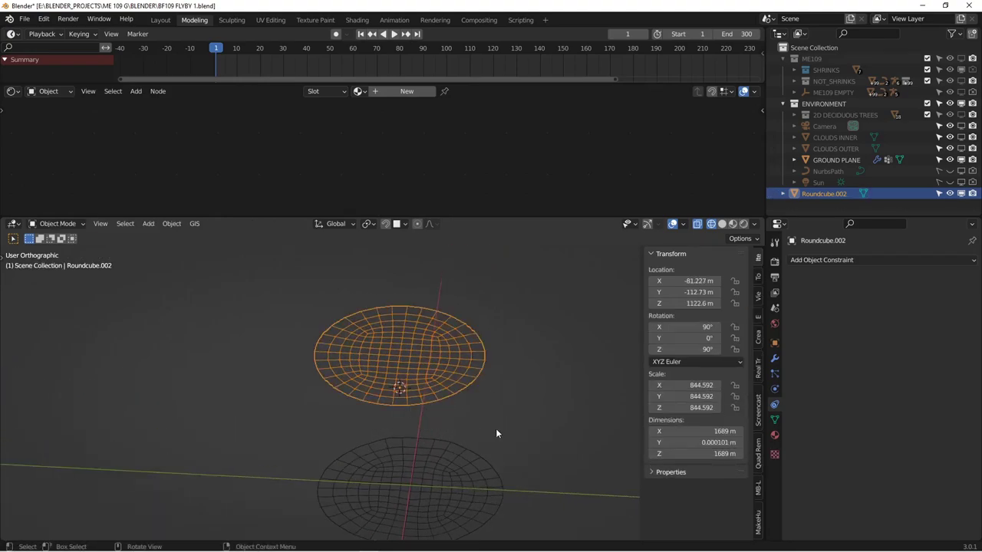
key("x")
left_click(471, 373)
Select the ground plane in solid shading, show its modifier stack and check its horizon through the camera.
middle_click_drag(481, 452, 425, 399)
left_click(427, 399)
key("shift+z")
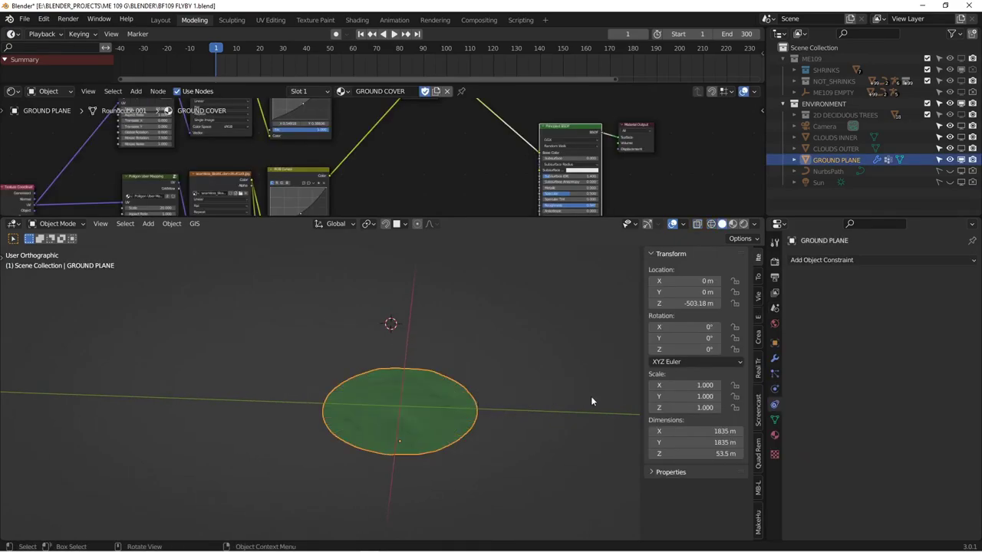
scroll(529, 306, "up", 4)
middle_click_drag(359, 416, 475, 327, "shift")
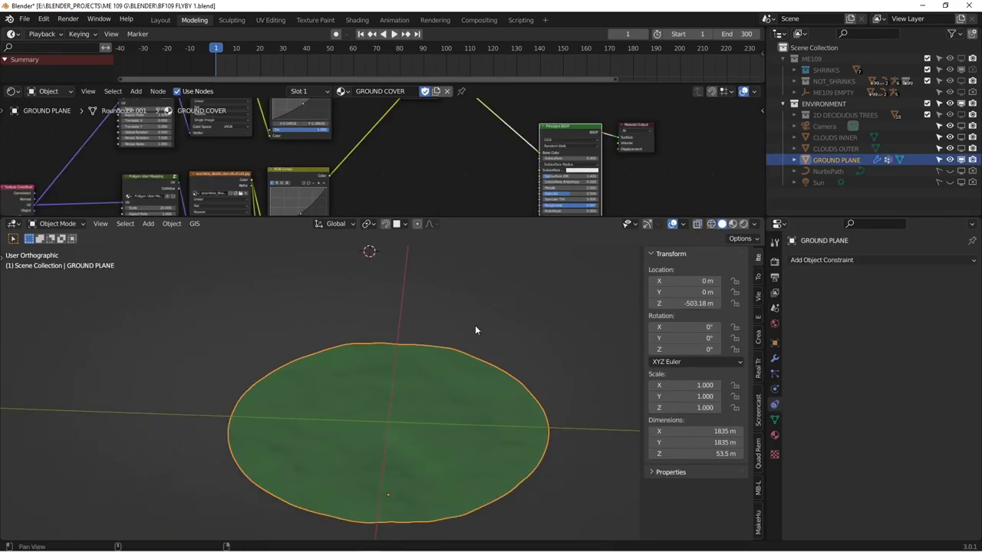
left_click(775, 359)
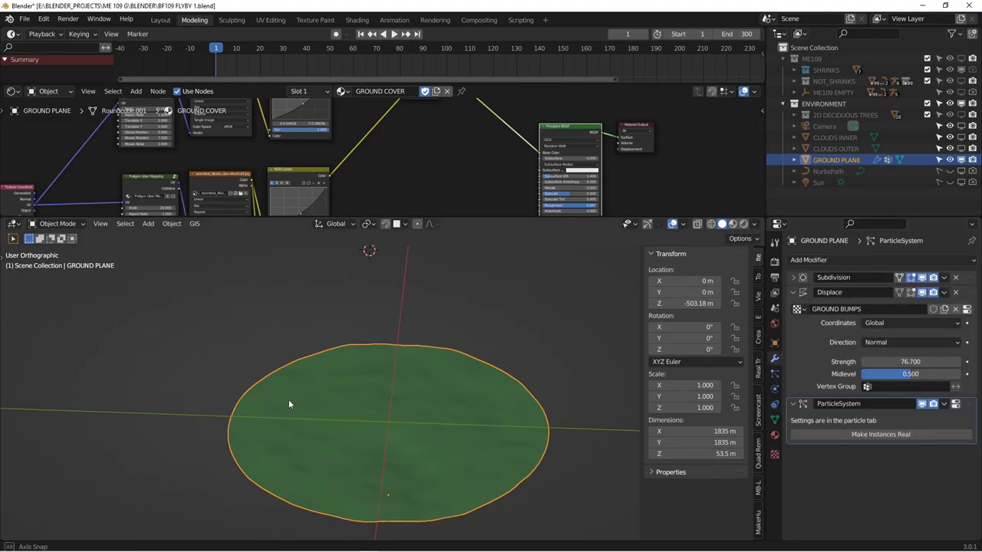
key("KP_0")
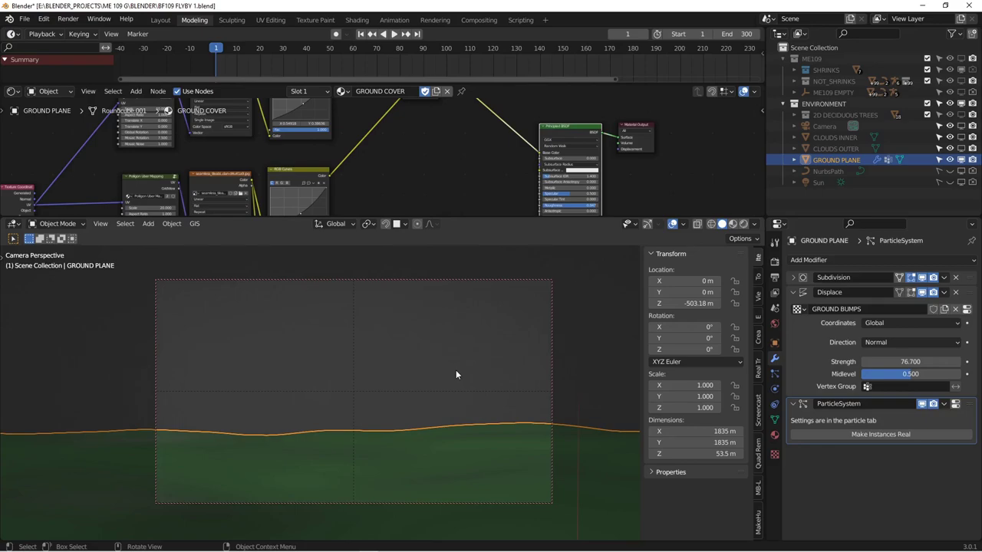
key("KP_0")
middle_click_drag(442, 380, 466, 374)
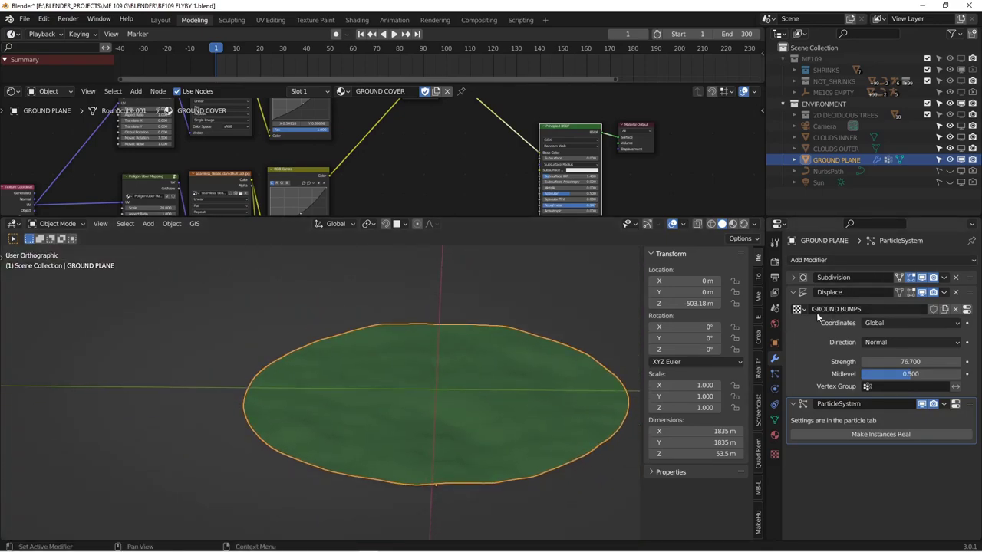
Open the Displace modifier's GROUND BUMPS texture, keep the Clouds type and set its size to 50.
left_click(845, 263)
left_click(966, 309)
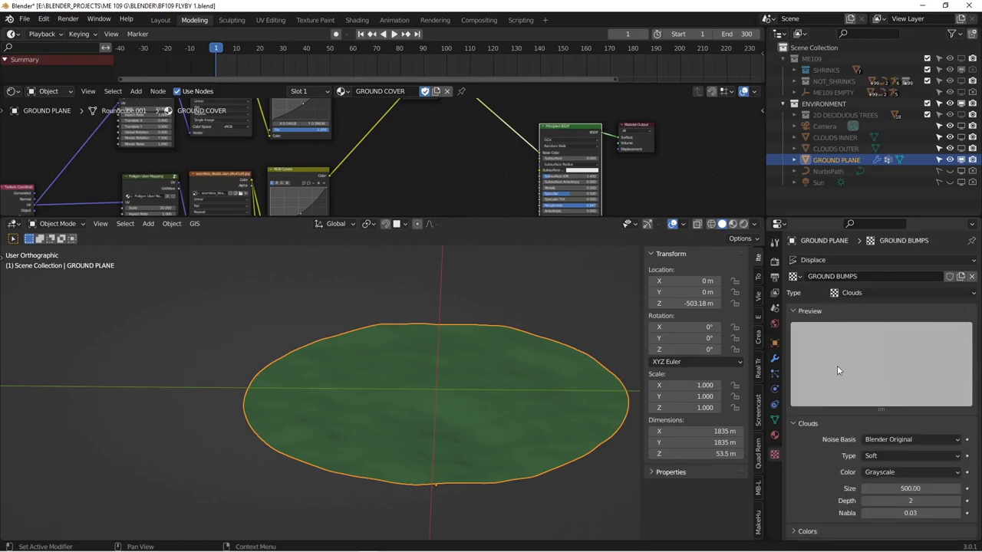
left_click(869, 296)
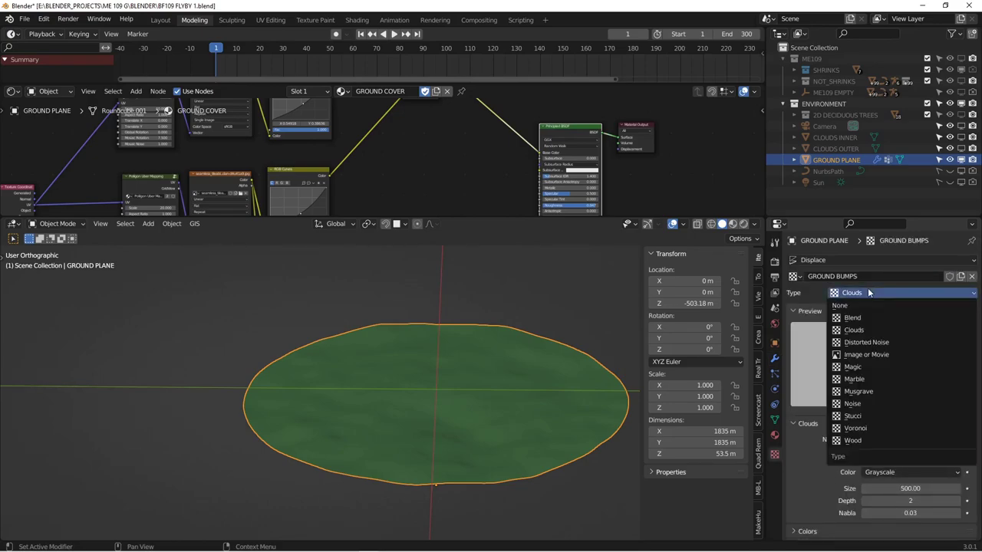
left_click(854, 331)
left_click_drag(896, 488, 892, 489)
left_click(913, 489)
type("50")
key("Return")
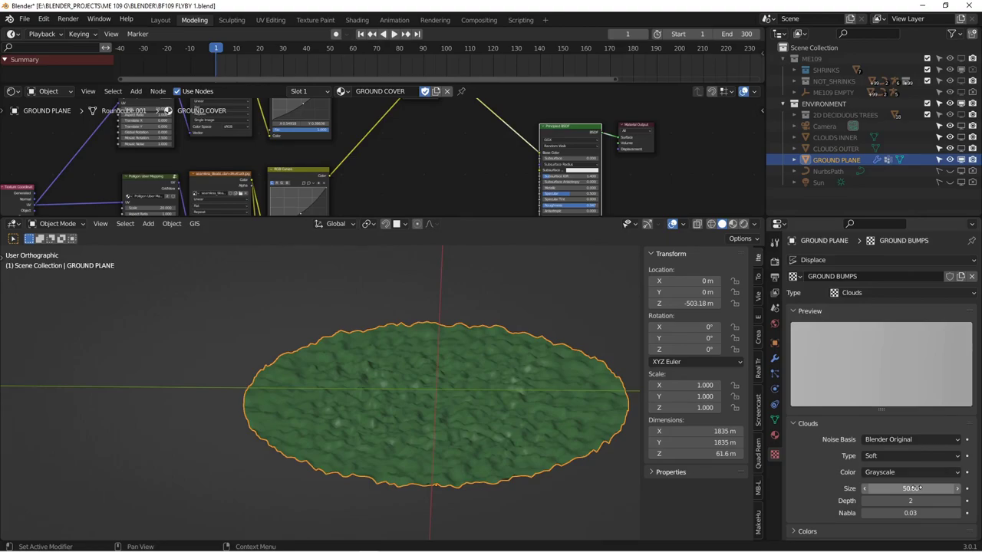
middle_click_drag(457, 351, 448, 341)
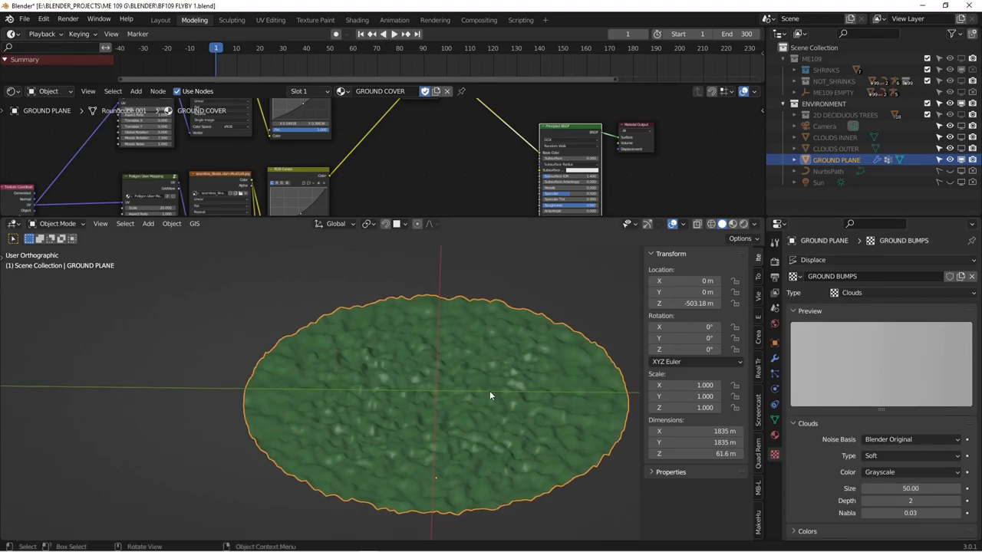
Set the GROUND BUMPS texture size to 500 and view the ground plane at an angle.
left_click(903, 488)
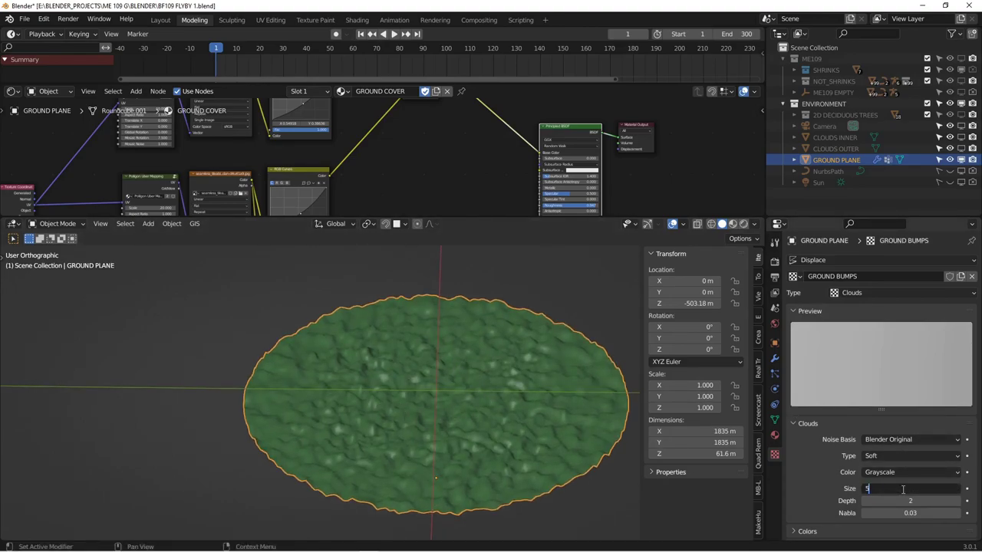
type("500")
key("Return")
middle_click_drag(467, 413, 451, 366)
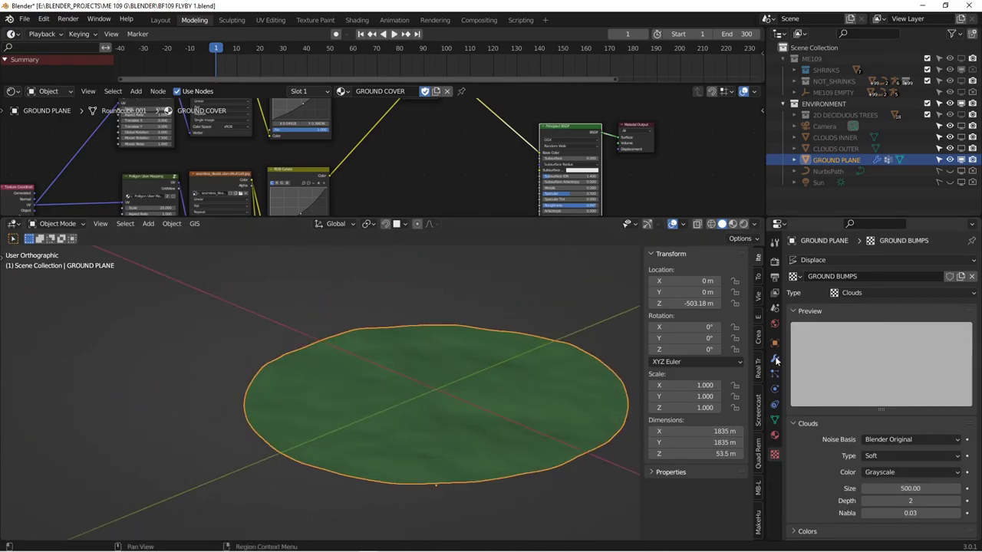
Set the ground plane's Displace strength to 70 and check the terrain through the camera.
left_click(775, 358)
middle_click_drag(554, 409, 548, 411)
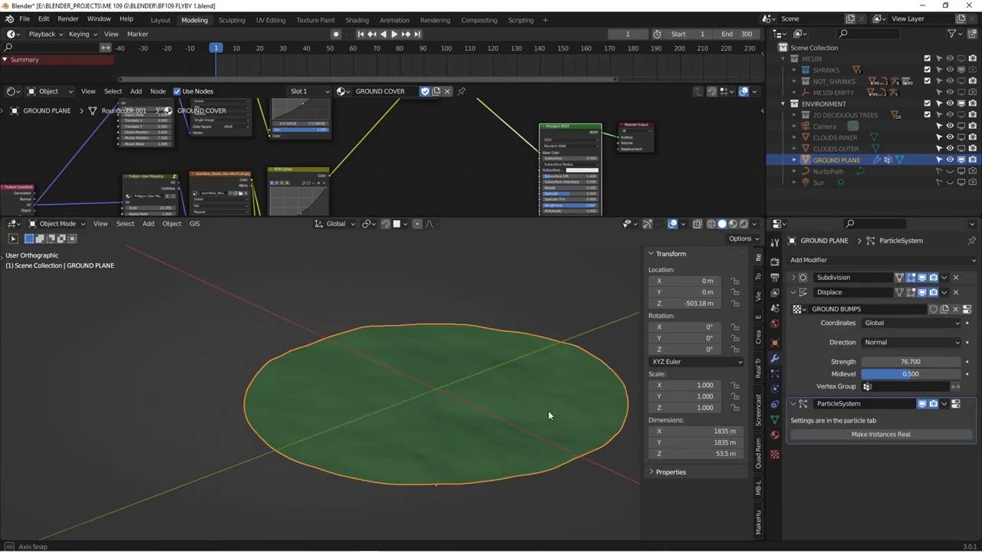
left_click(890, 361)
left_click_drag(910, 362, 890, 366)
left_click(890, 365)
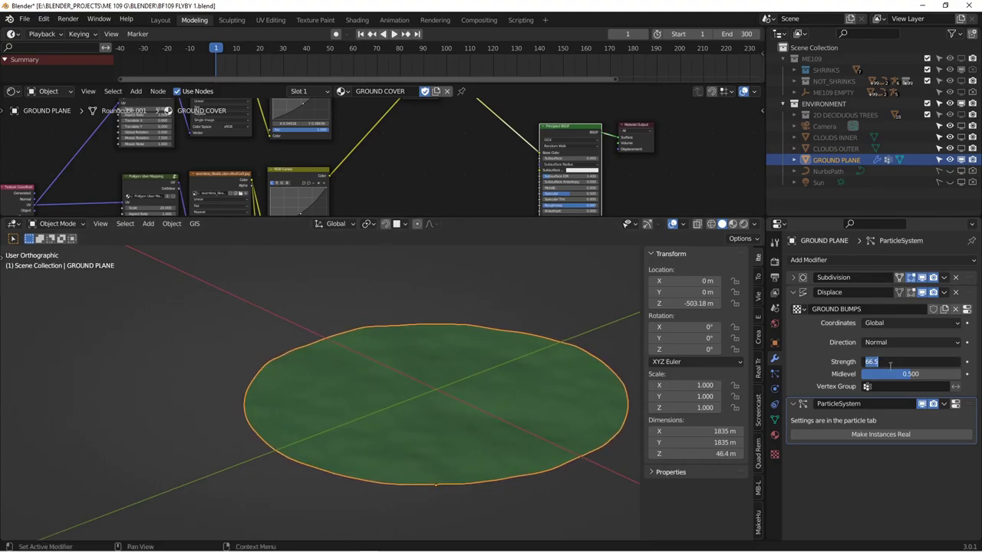
type("70")
key("Return")
middle_click_drag(505, 390, 492, 341)
key("KP_0")
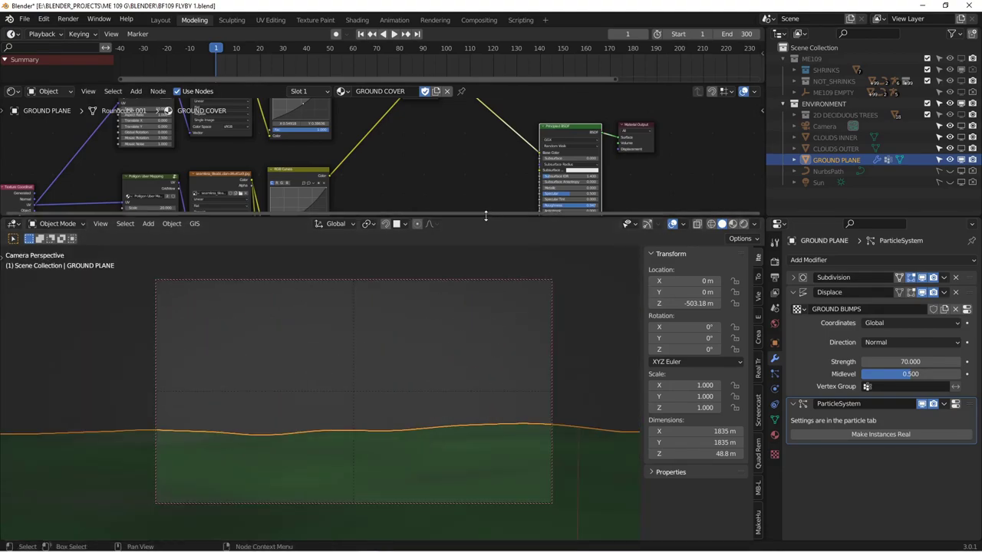
View the ground plane from above and enlarge the node editor to show the GROUND COVER material's node tree.
key("KP_7")
scroll(417, 398, "down", 2)
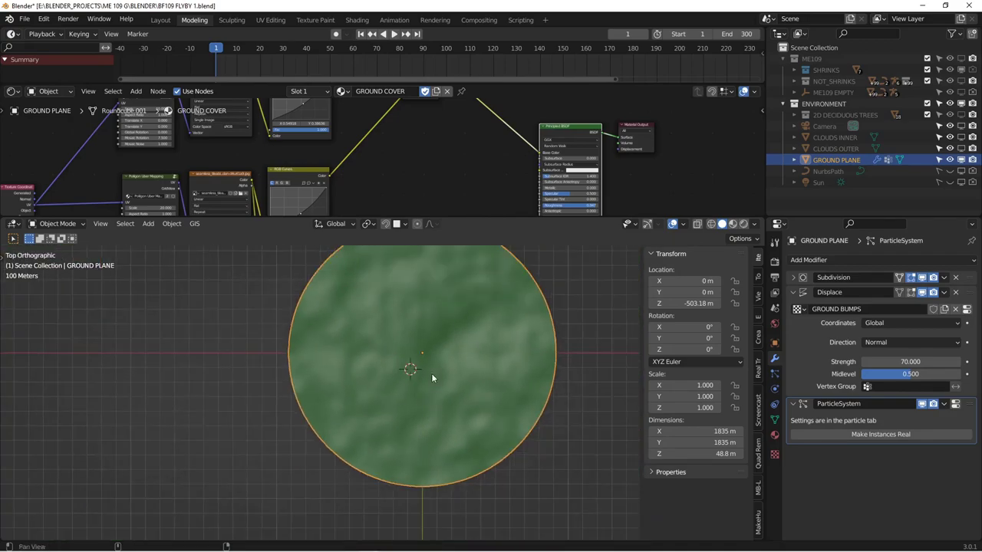
middle_click_drag(482, 284, 495, 412, "shift")
scroll(494, 416, "up", 5)
left_click_drag(495, 217, 468, 301)
scroll(356, 245, "down", 3)
scroll(341, 182, "up", 1)
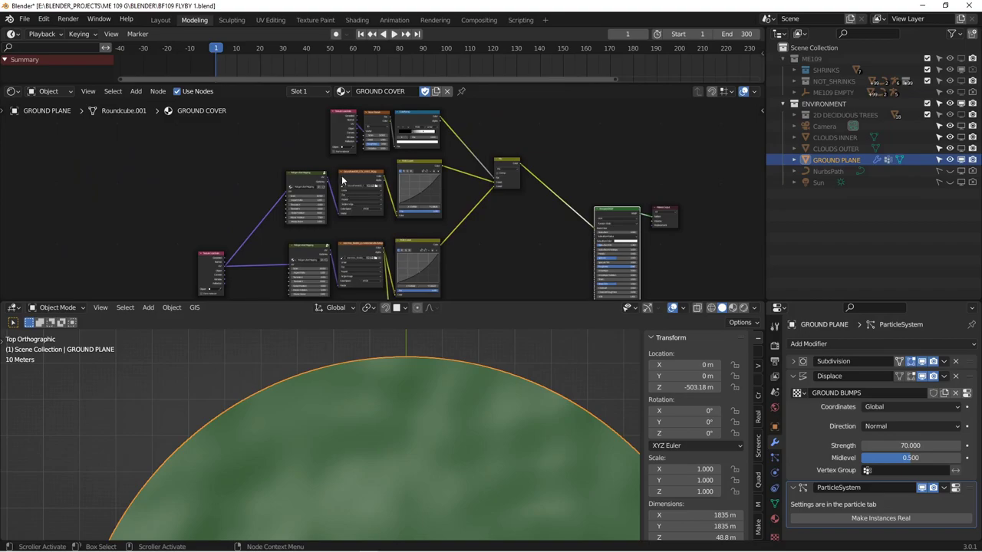
Examine the Poliigon Uber Mapping, GroundForest002 image texture, RGB Curves and Mix nodes of the GROUND COVER material.
scroll(340, 182, "up", 5)
middle_click_drag(312, 219, 510, 246)
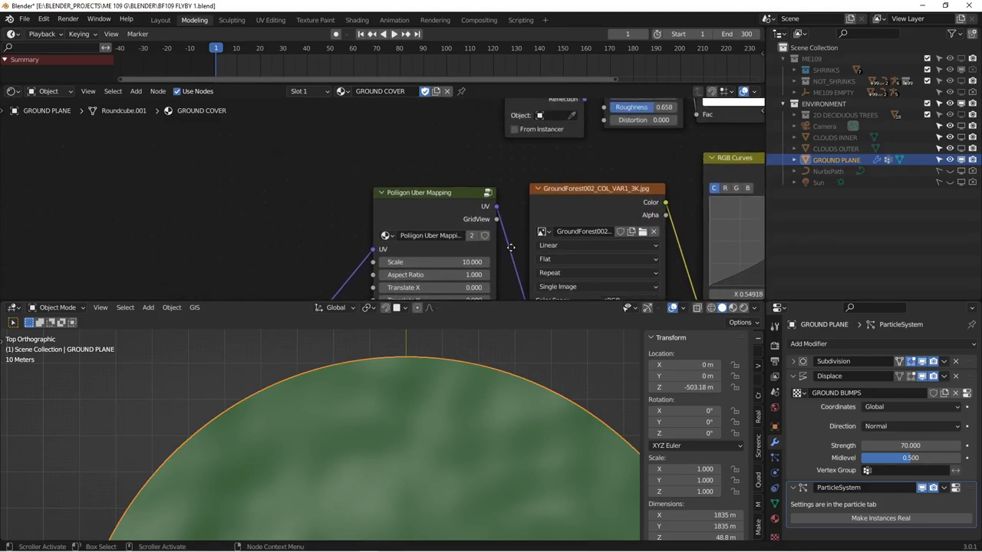
scroll(380, 197, "up", 4)
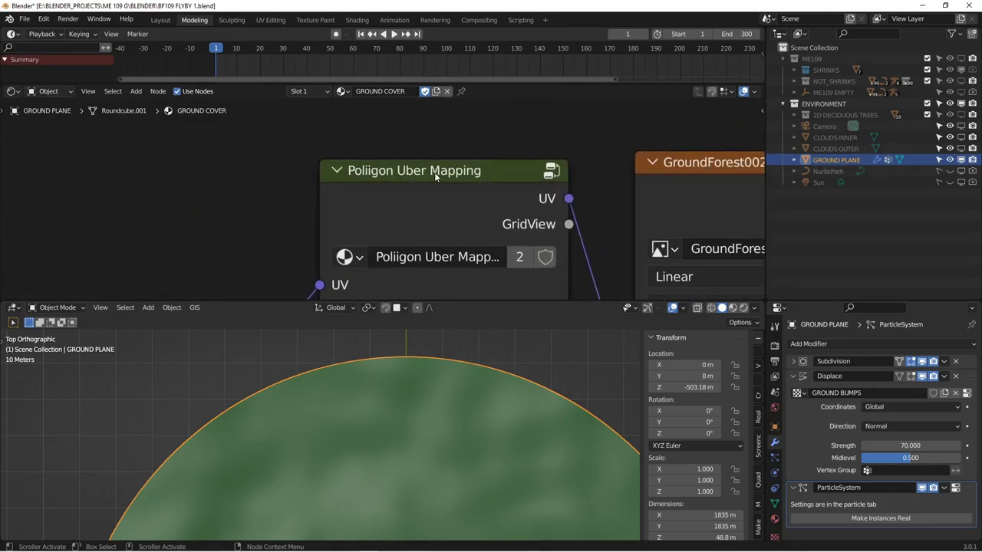
scroll(463, 204, "down", 6)
middle_click_drag(540, 209, 310, 159)
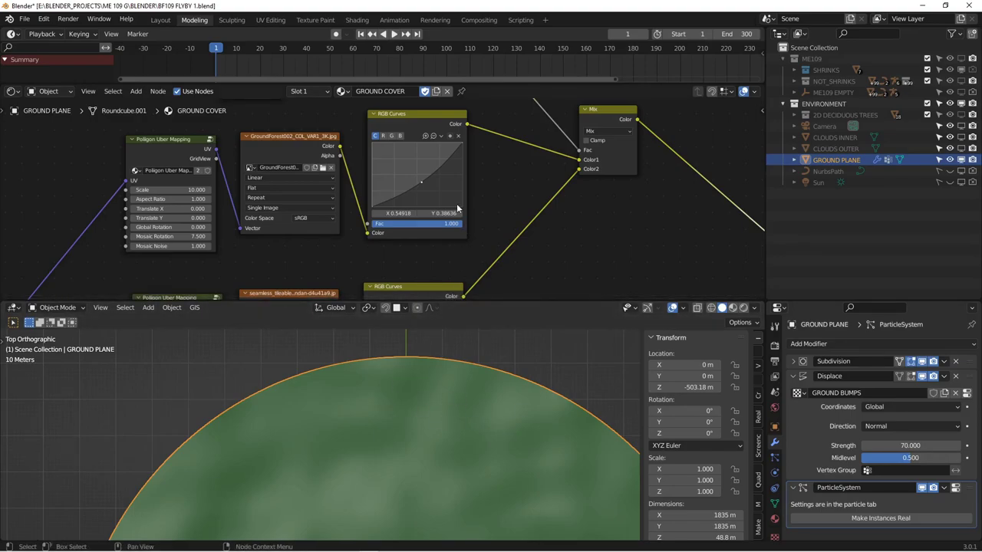
scroll(443, 181, "down", 4)
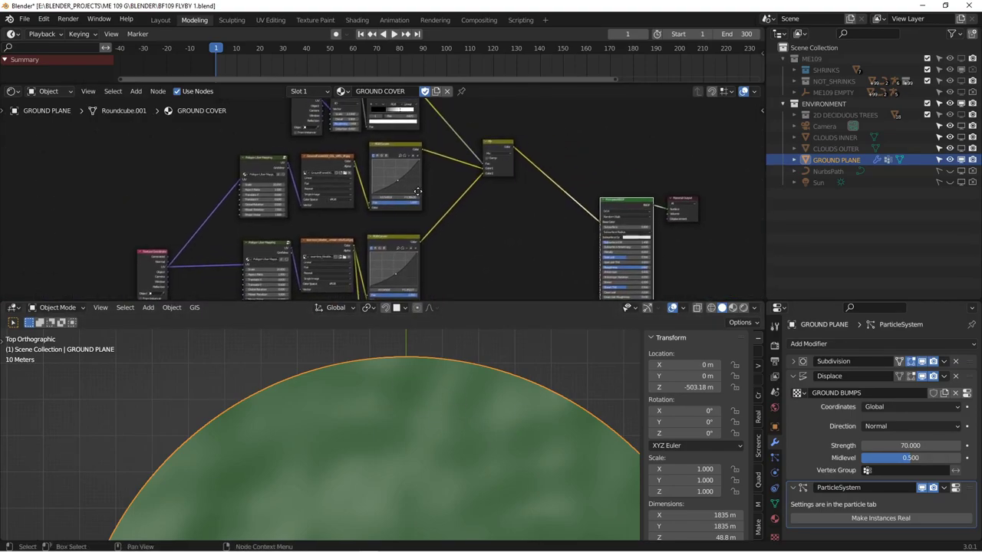
Preview the GroundForest002_COL_VAR1_3K.jpg texture alone on the ground plane in rendered shading and mute its Poliigon Uber Mapping node.
scroll(321, 169, "up", 3)
left_click(322, 169, "ctrl+shift")
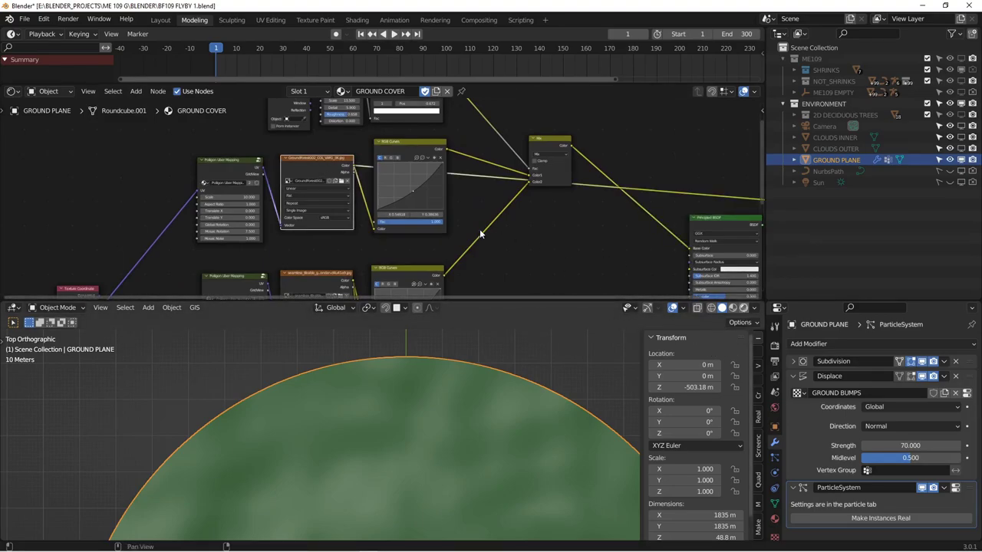
key("z")
middle_click_drag(400, 220, 413, 153)
scroll(413, 153, "down", 1)
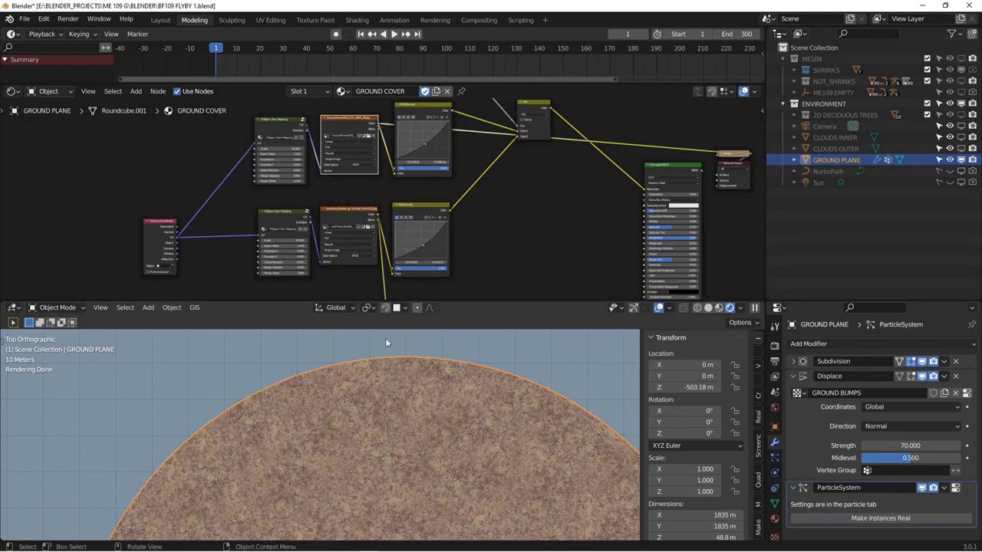
scroll(369, 218, "up", 3)
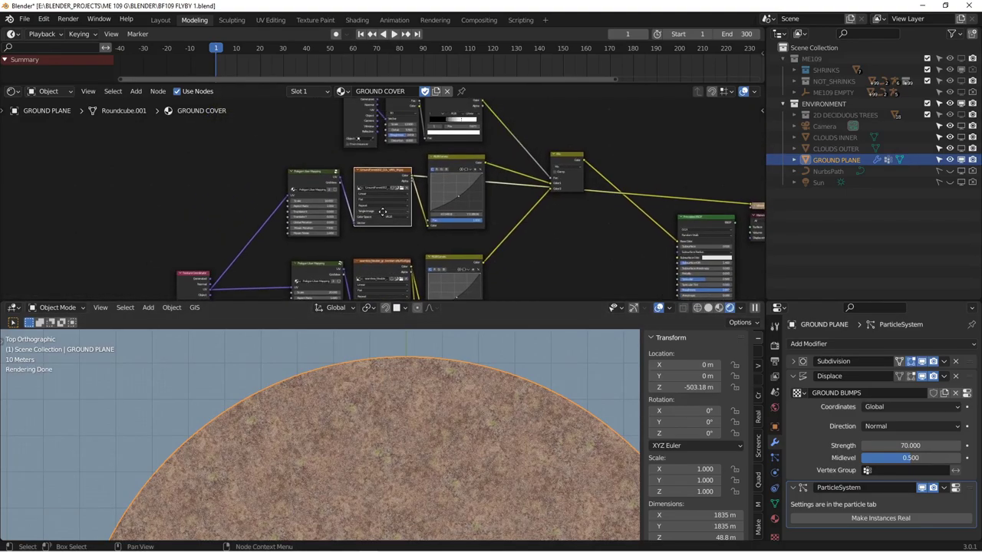
left_click(271, 157)
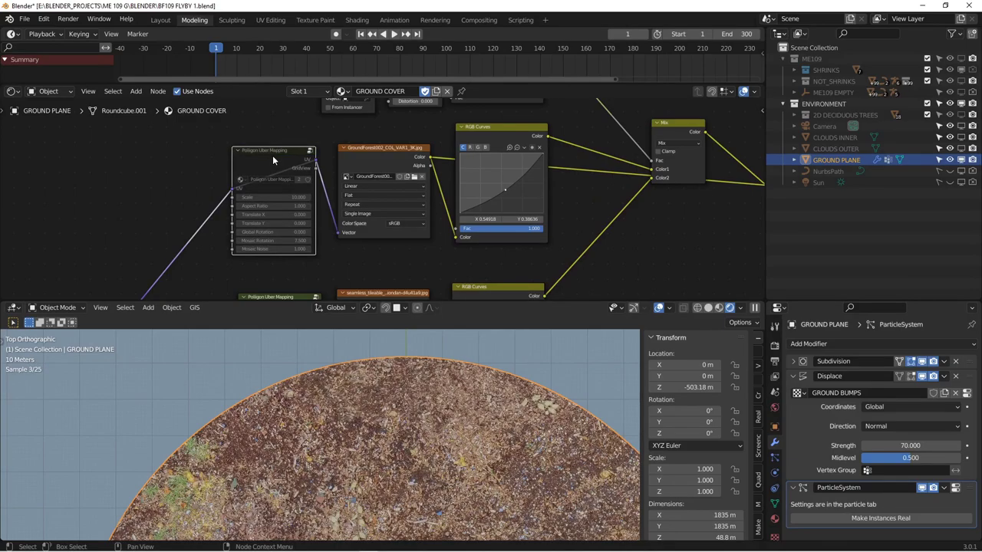
Check the ground plane's UV layout in the UV Editor, and return to the GROUND COVER node tree in Object Mode.
scroll(354, 208, "down", 3)
scroll(436, 389, "down", 5)
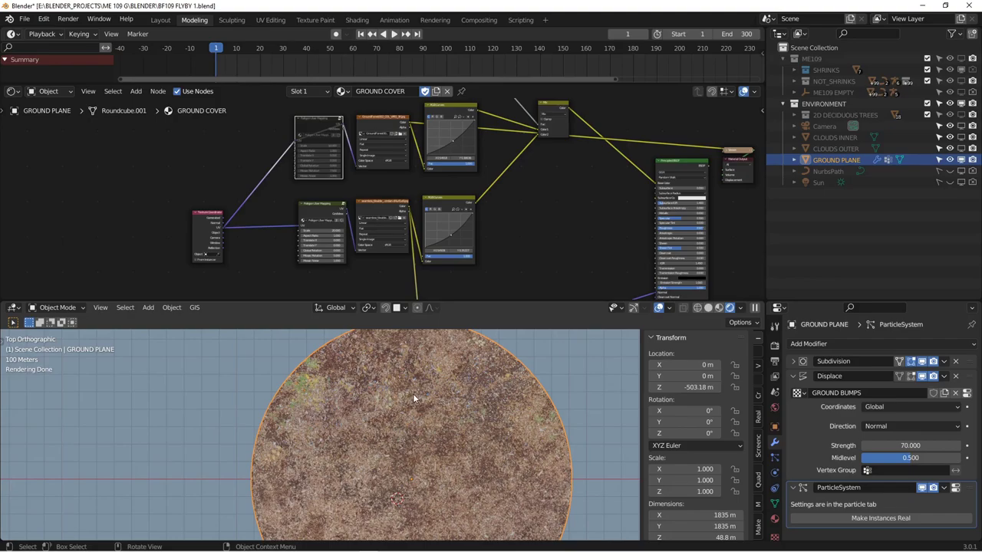
scroll(411, 382, "up", 1, "shift")
left_click(12, 91)
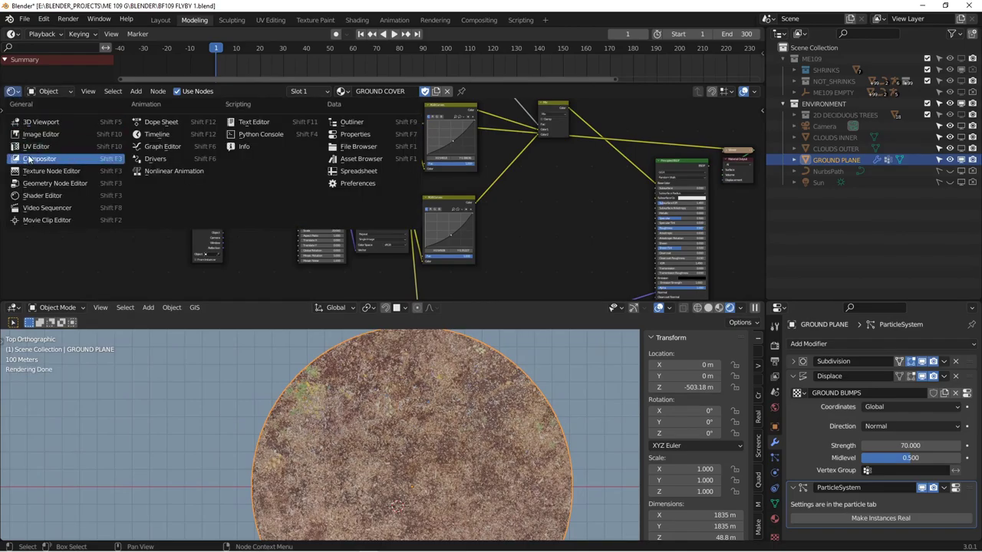
left_click(34, 146)
key("Tab")
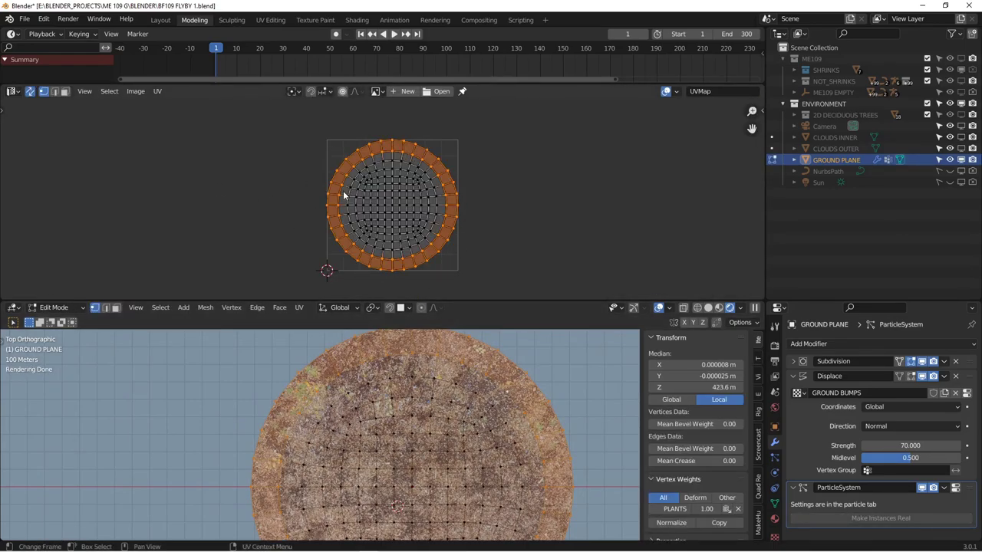
left_click(11, 90)
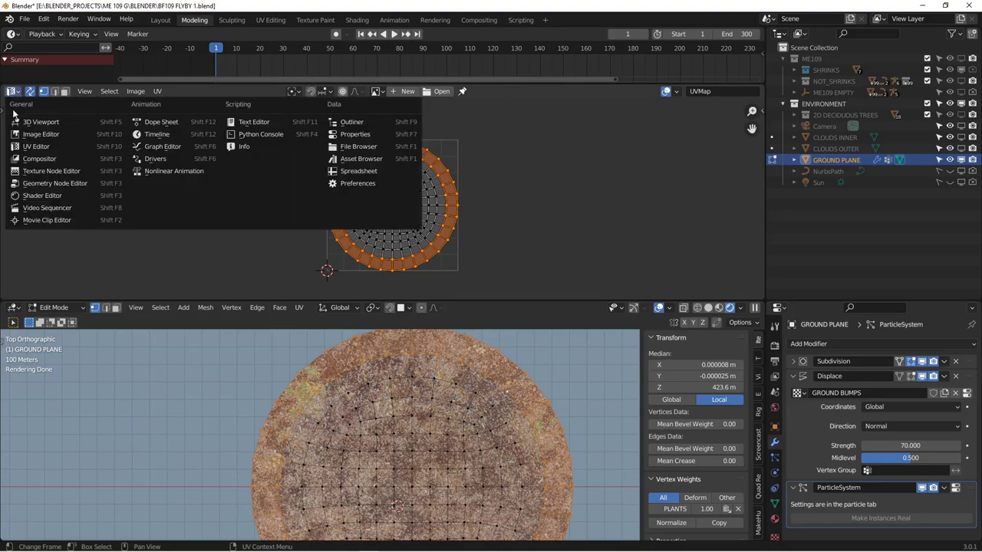
left_click(35, 194)
scroll(394, 174, "up", 4)
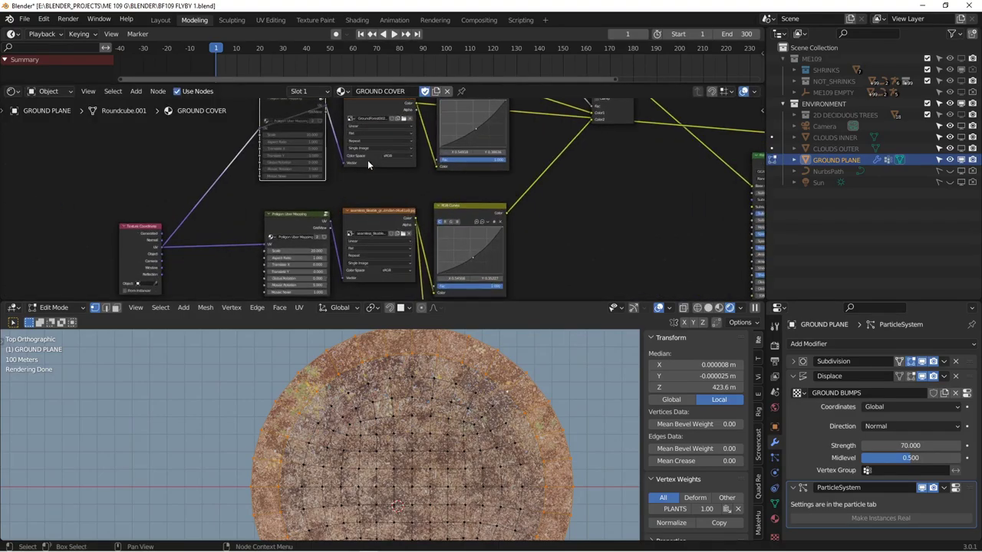
middle_click_drag(337, 152, 355, 187)
key("Tab")
Unmute the GroundForest002 texture's Poliigon Uber Mapping node and set its Mosaic Rotation and Mosaic Noise to 0.
scroll(504, 432, "up", 2)
scroll(503, 434, "up", 3)
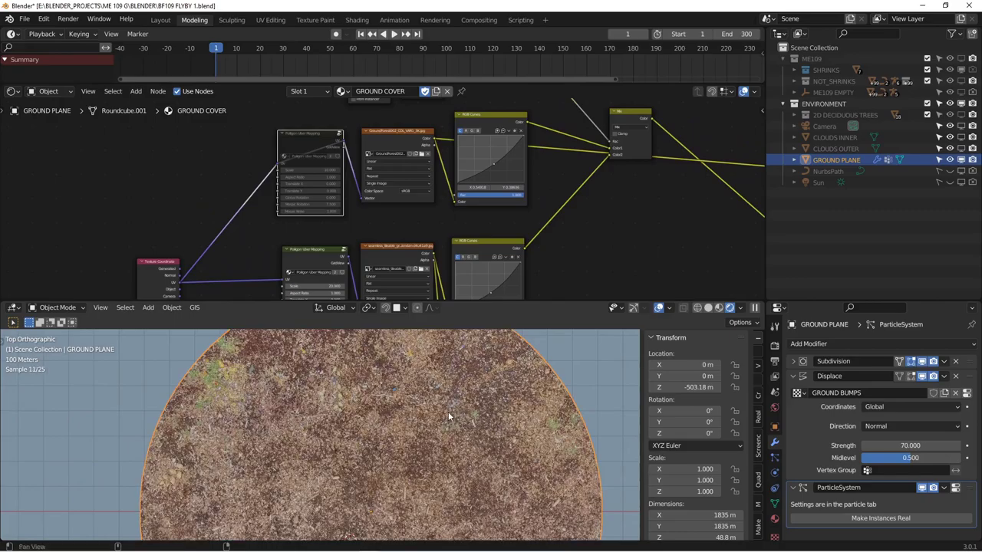
middle_click_drag(448, 411, 497, 458, "shift")
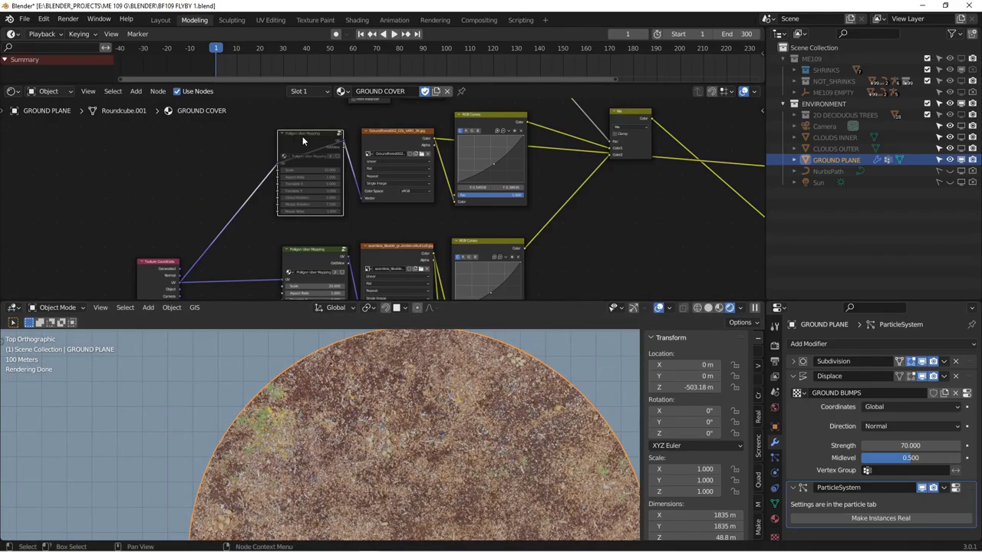
key("m")
scroll(324, 147, "up", 5)
middle_click_drag(359, 232, 361, 217)
left_click(318, 213)
type("0")
key("Tab")
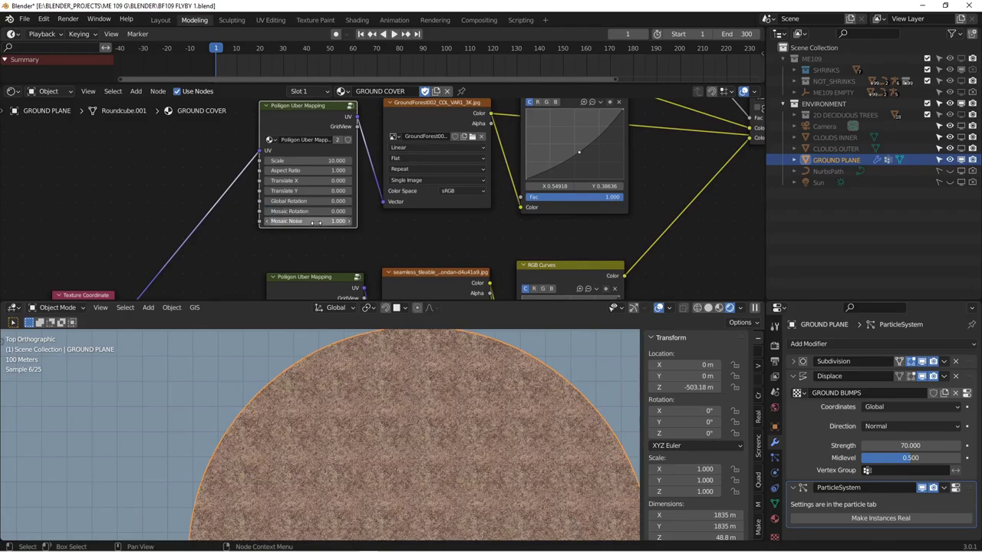
type("0")
key("Return")
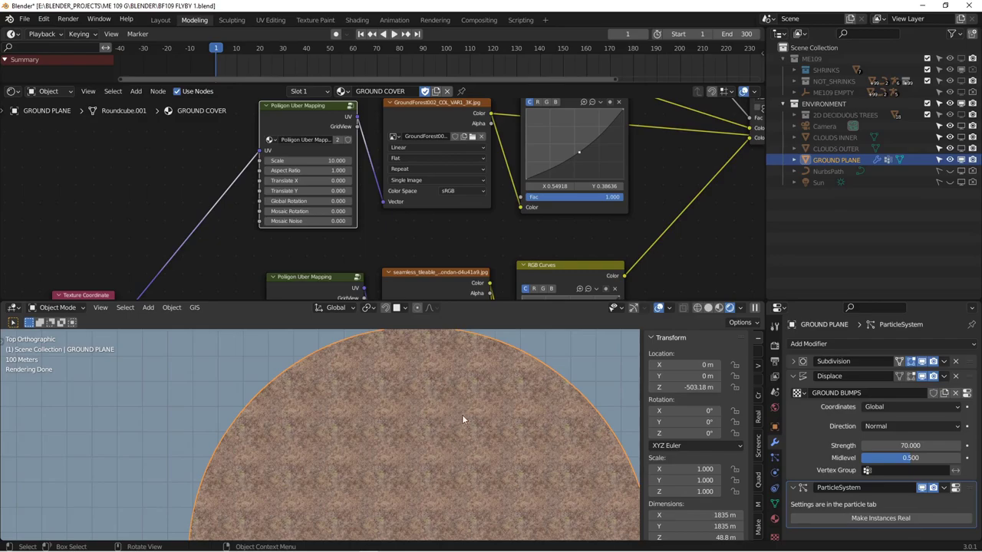
Set the GroundForest002 texture's Poliigon Uber Mapping to Mosaic Rotation 6.7 and Mosaic Noise 1.
scroll(303, 135, "up", 2)
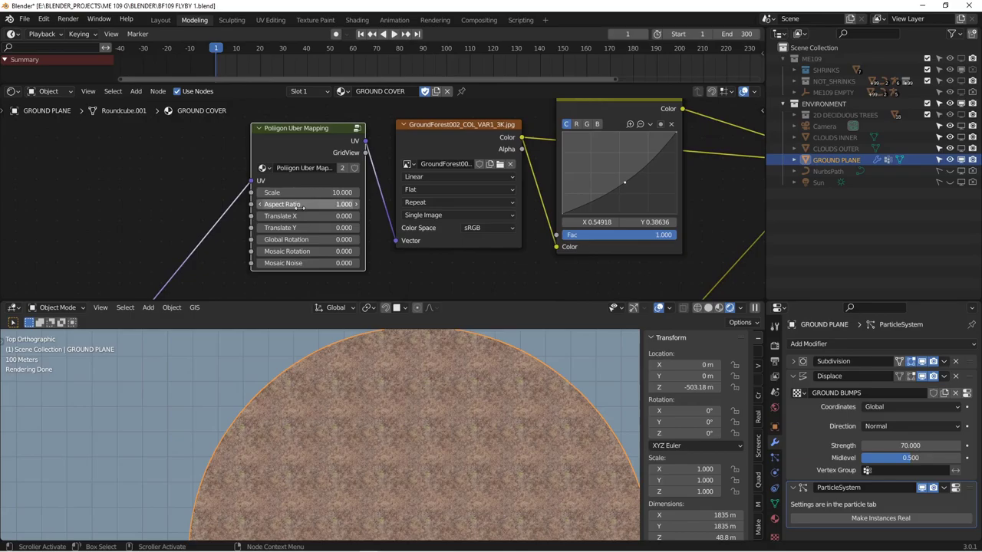
left_click(299, 251)
type("6.7")
key("Return")
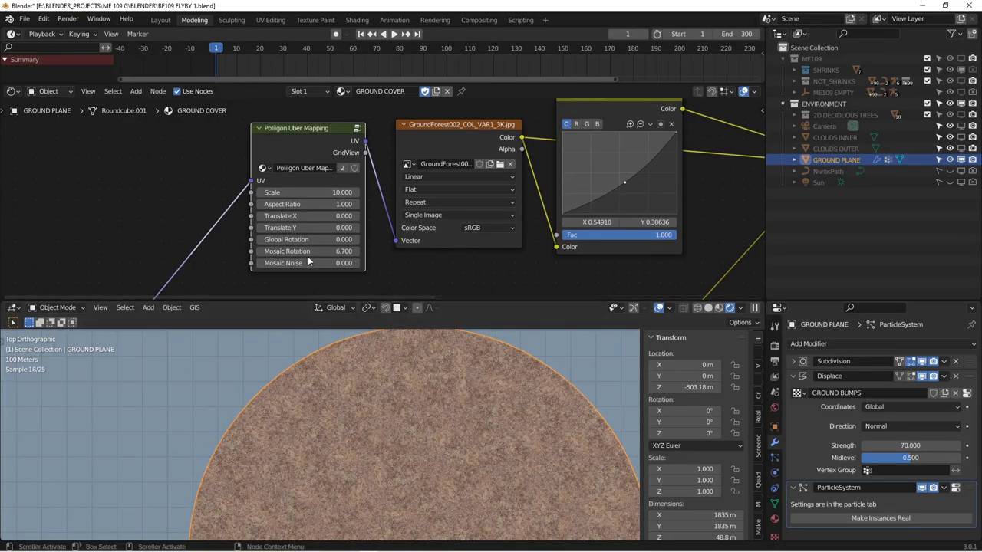
left_click_drag(311, 263, 369, 264)
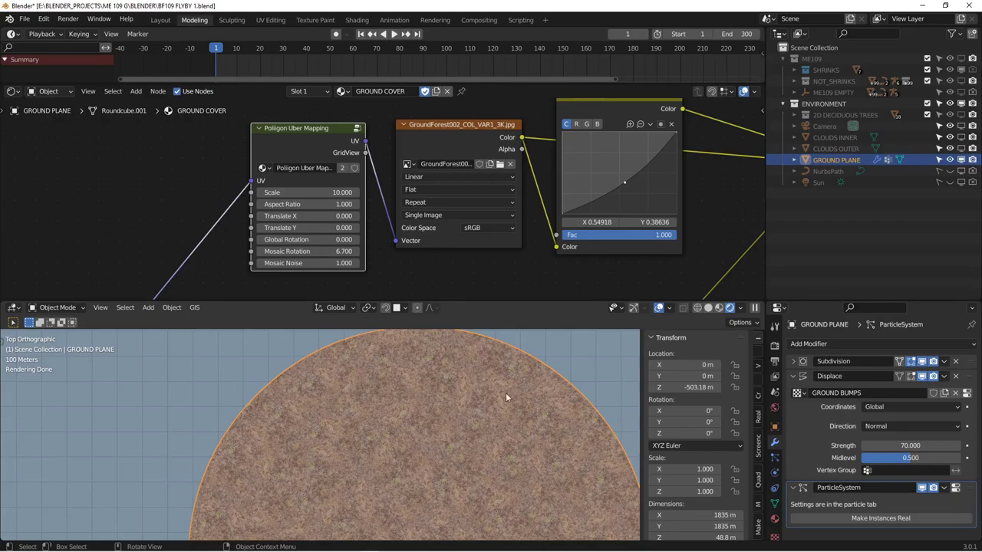
Preview the seamless_tileable grass texture and the Noise Texture's ColorRamp mask on the ground plane.
scroll(408, 190, "down", 8)
middle_click_drag(434, 232, 403, 202)
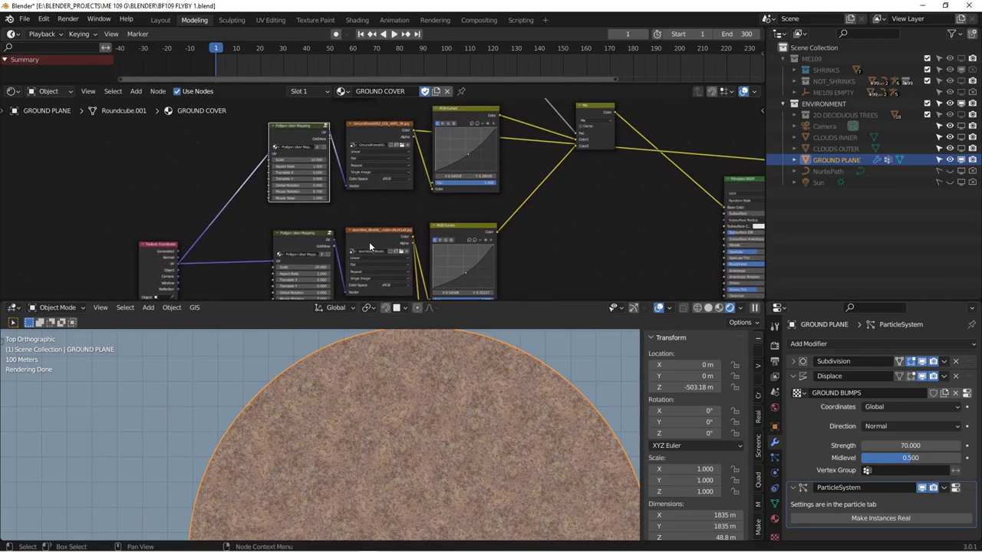
left_click(381, 238, "ctrl+shift")
middle_click_drag(436, 192, 389, 298)
scroll(399, 181, "up", 2)
left_click(421, 138)
left_click(423, 134, "ctrl+shift")
scroll(436, 189, "up", 2)
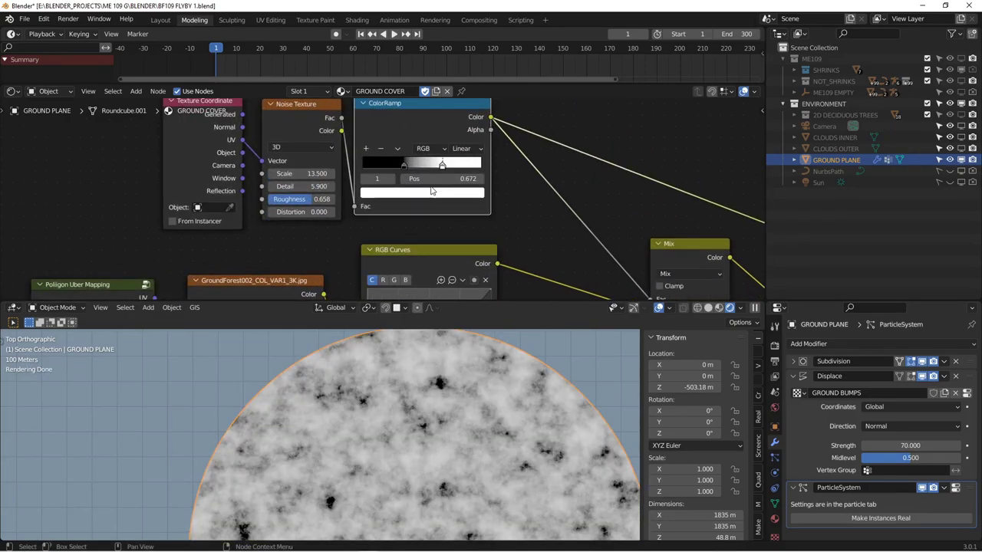
scroll(432, 191, "up", 1)
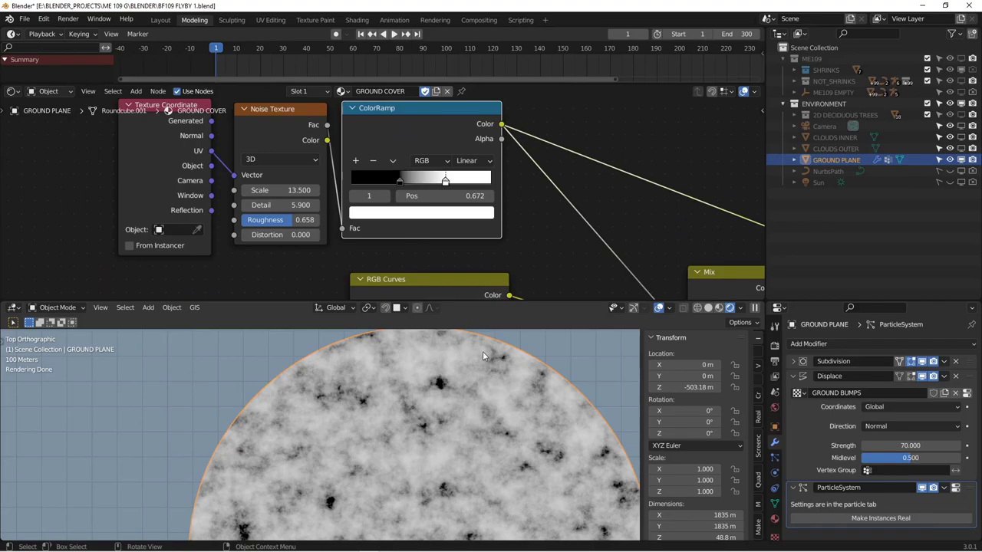
Preview the blended Mix node output and the Principled BSDF result on the ground plane, viewed through the camera.
scroll(575, 208, "down", 5)
middle_click_drag(593, 231, 521, 159)
left_click(526, 188, "ctrl+shift")
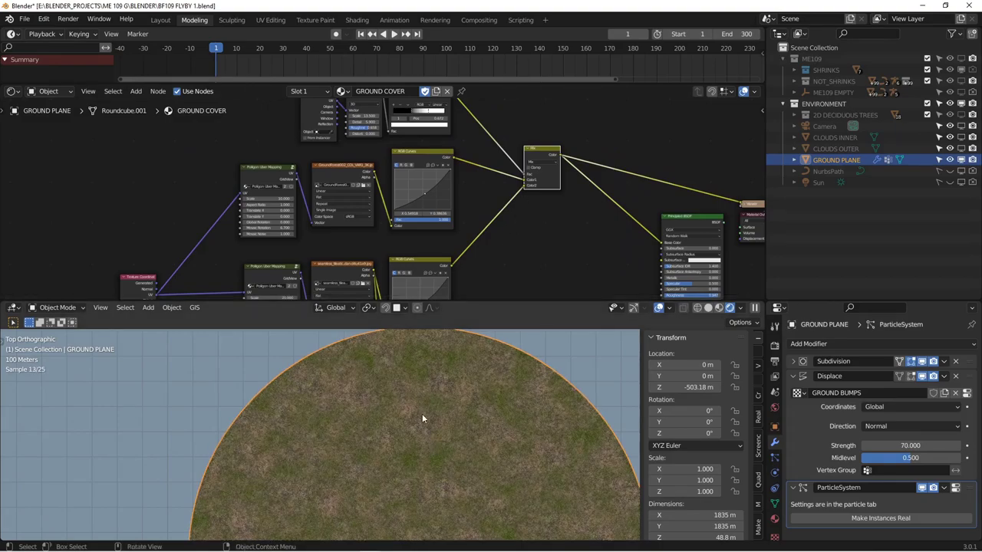
key("KP_0")
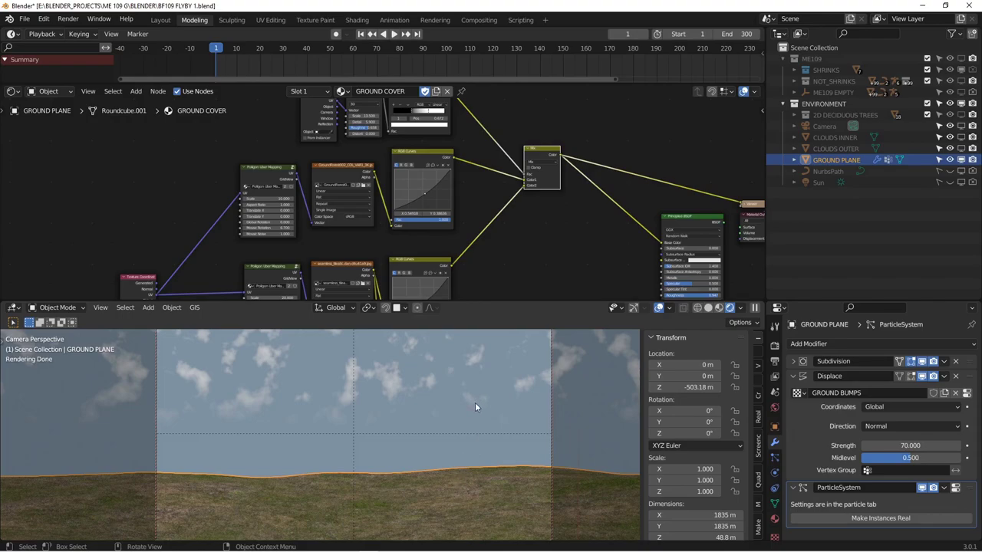
middle_click_drag(647, 191, 457, 116)
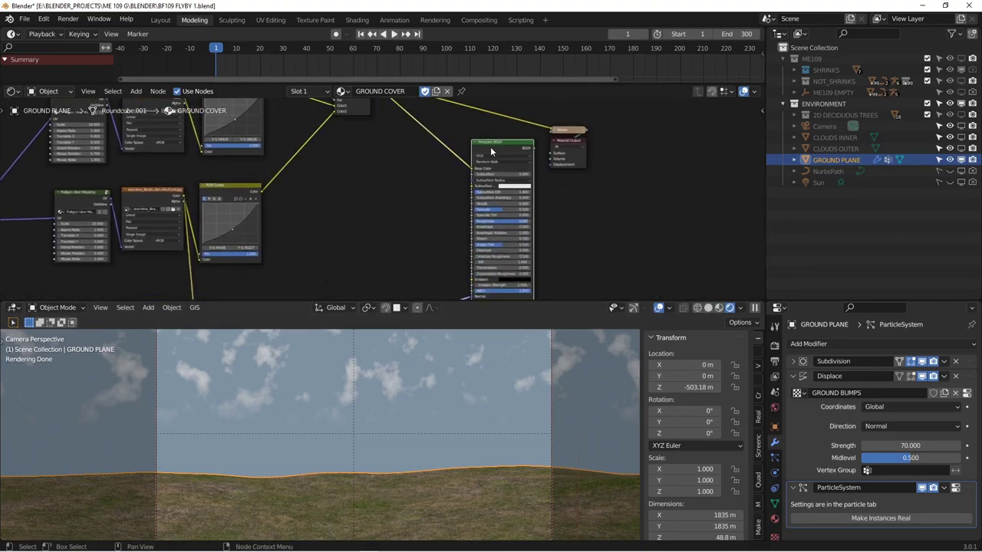
left_click(495, 150, "ctrl+shift")
Preview the seamless_tileable grass texture and the ColorRamp feeding the Bump node through the camera.
middle_click_drag(360, 205, 502, 142)
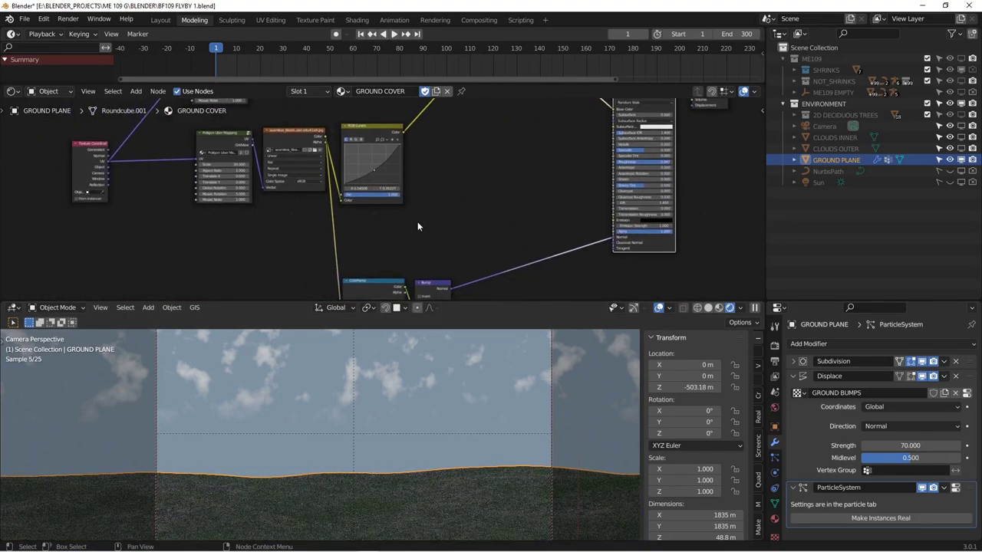
scroll(413, 215, "down", 2)
middle_click_drag(401, 225, 460, 184)
scroll(413, 168, "up", 1)
left_click(387, 117, "ctrl+shift")
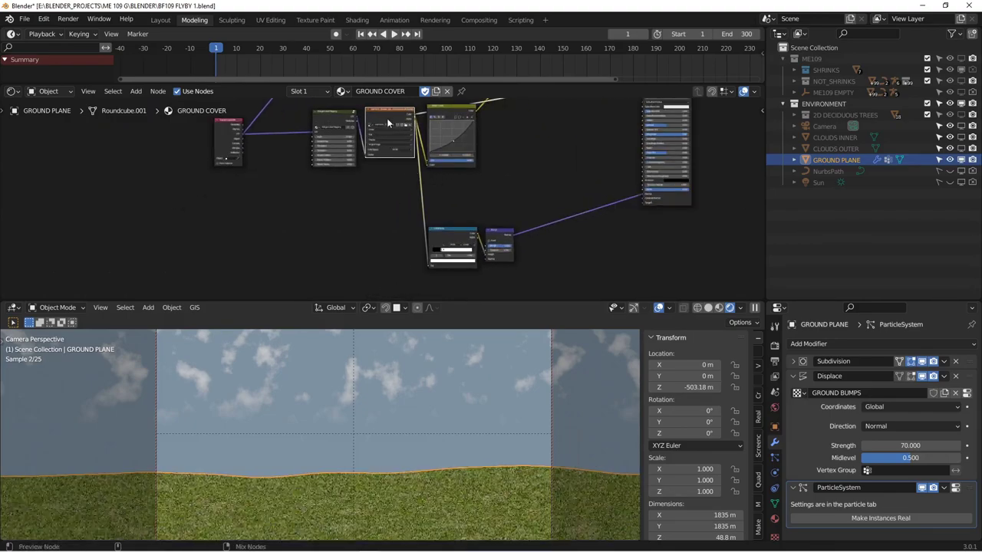
scroll(508, 213, "up", 4)
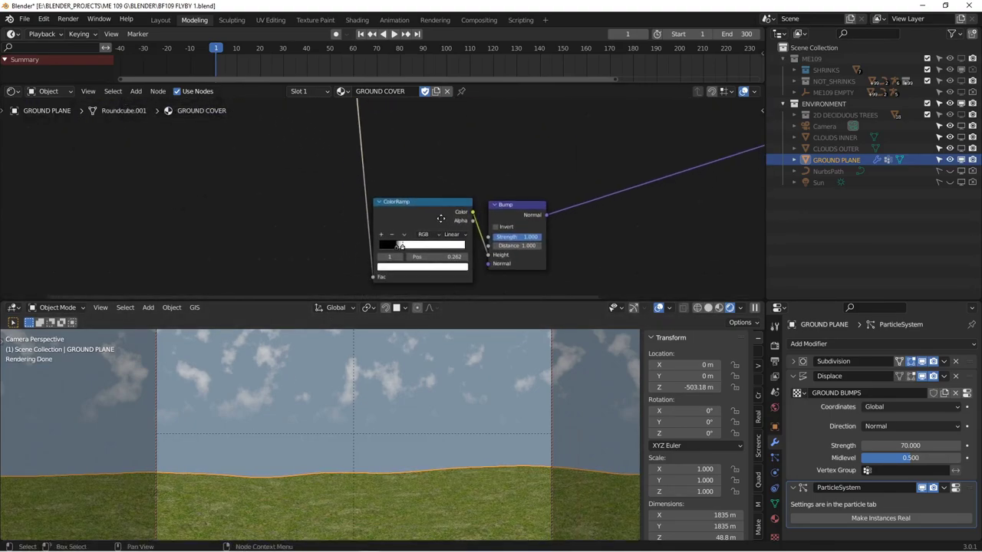
left_click(426, 210, "ctrl+shift")
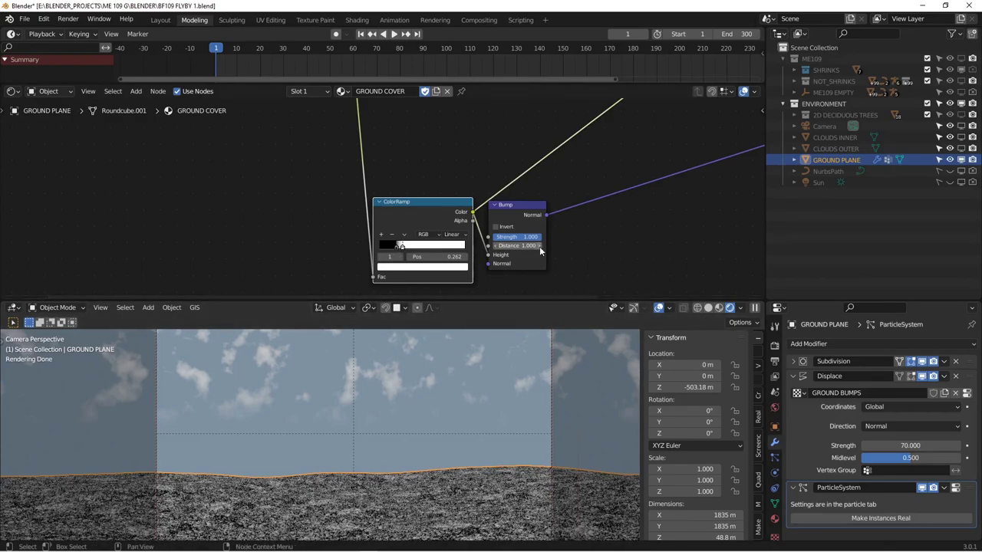
Reconnect the Principled BSDF to the GROUND COVER material output and enlarge the 3D viewport.
left_click_drag(517, 206, 536, 202)
scroll(588, 167, "down", 5)
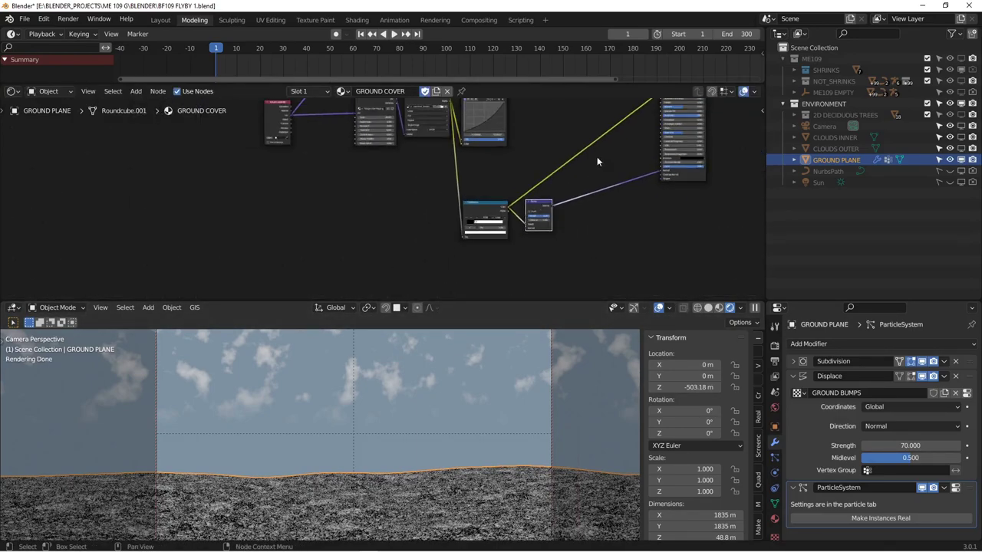
left_click(518, 141, "ctrl+shift")
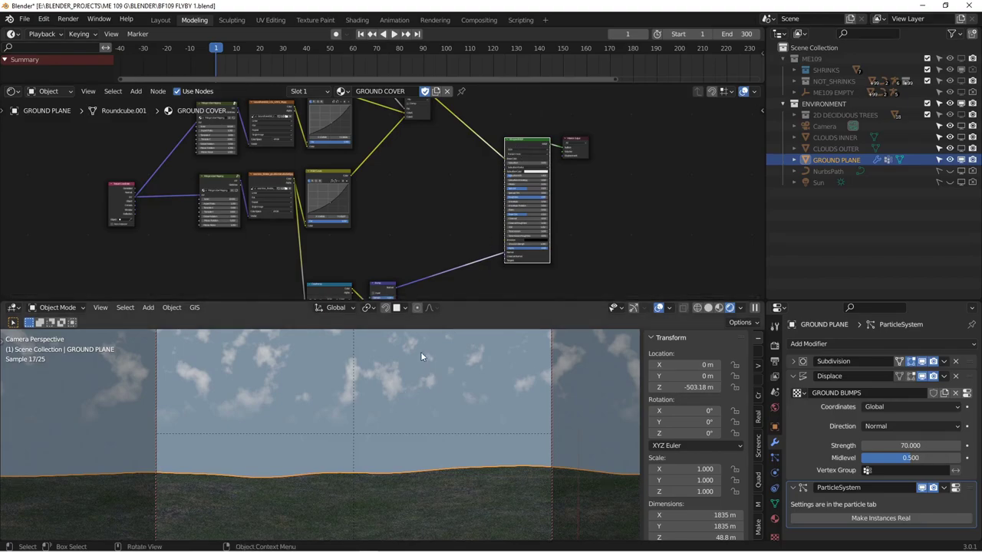
left_click_drag(450, 302, 450, 257)
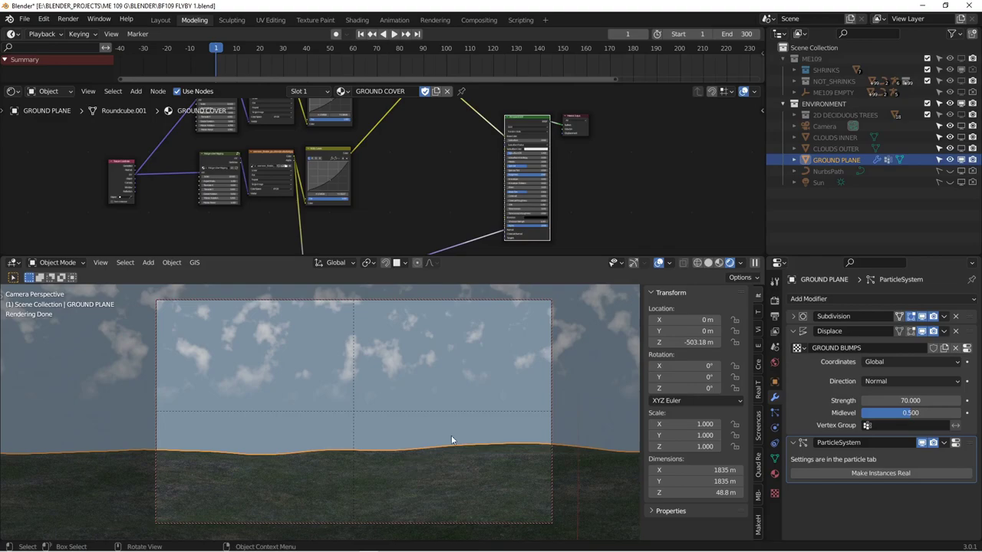
left_click_drag(508, 257, 508, 254)
Show the ground plane in solid shading and select its outer edge loop in Edit Mode, grown inward by one ring.
left_click(708, 261)
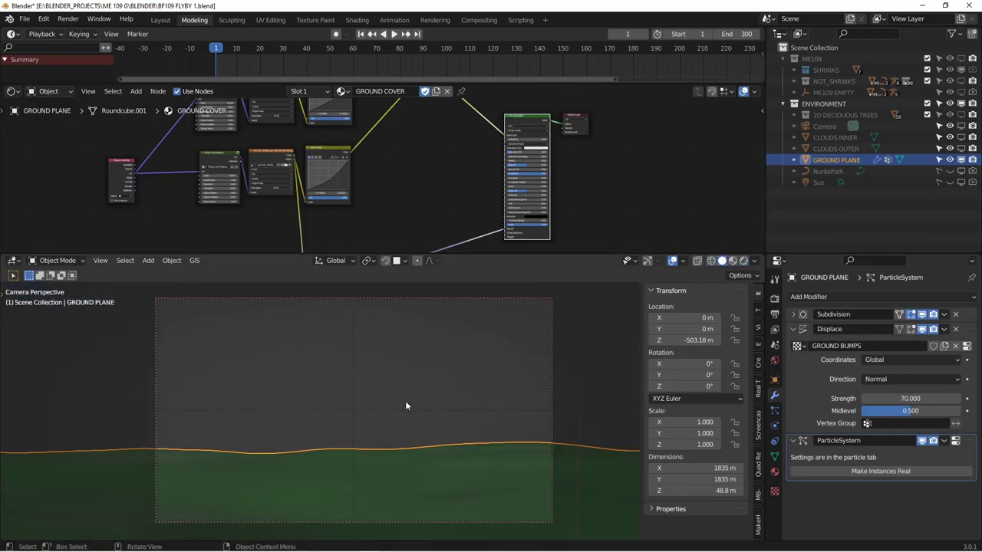
key("KP_7")
scroll(405, 405, "down", 6)
middle_click_drag(405, 404, 437, 336)
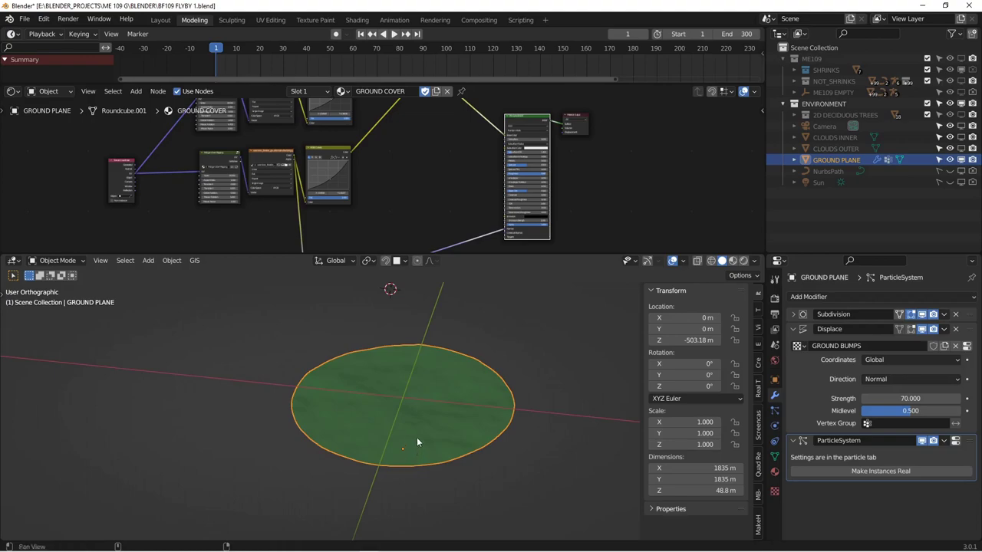
key("Tab")
scroll(507, 438, "up", 4)
key("alt+a")
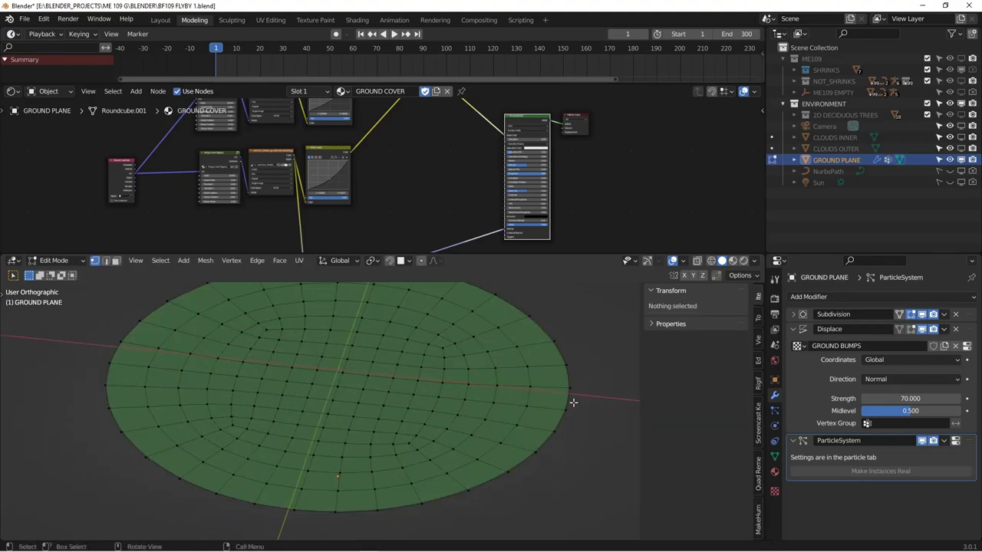
left_click(572, 404, "alt")
key("ctrl+KP_Add")
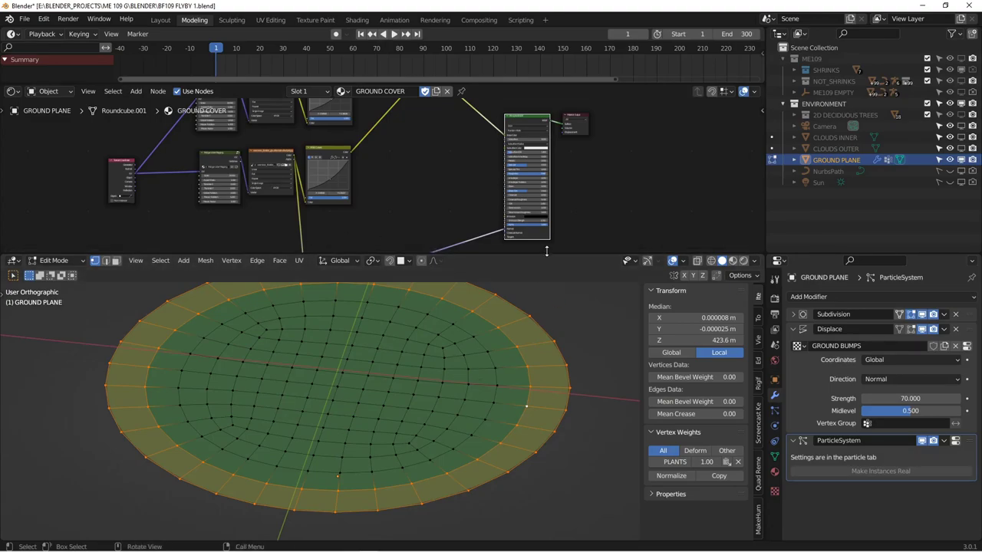
Assign the selected outer ring to the ground plane's PLANTS vertex group with weight 1.000 and return to Object Mode.
left_click_drag(546, 248, 541, 185)
left_click(775, 392)
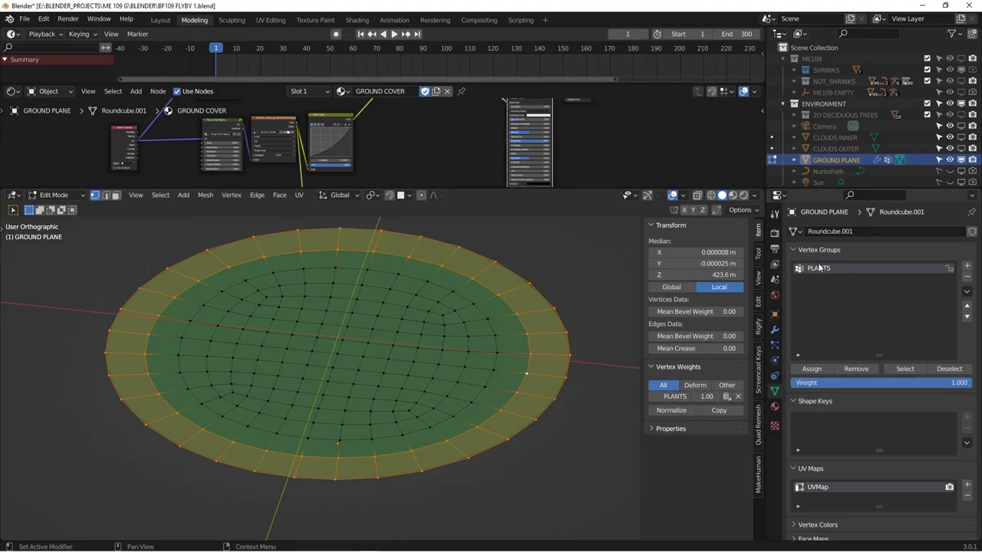
left_click(811, 370)
middle_click_drag(369, 338, 460, 342)
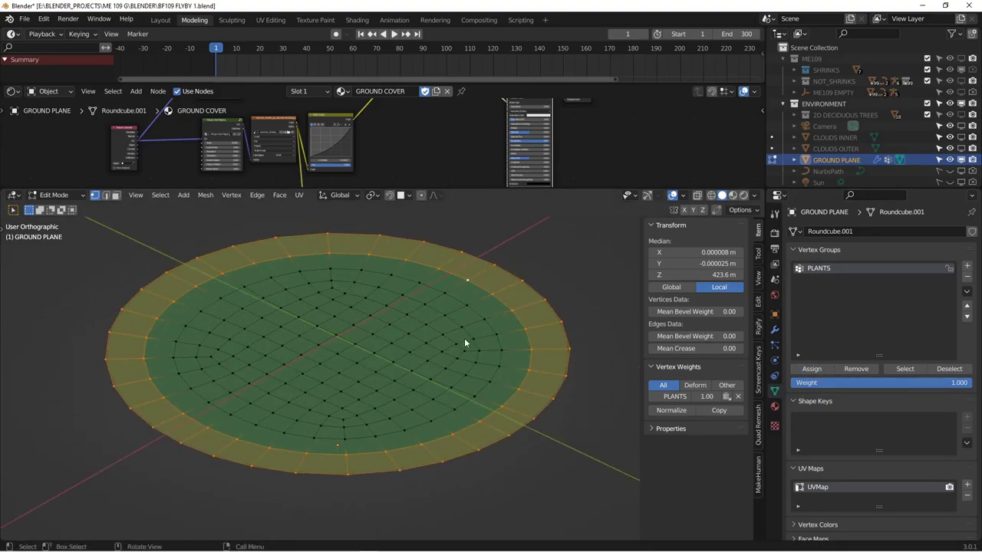
key("Tab")
Hide the ground plane in the viewport and frame the 2D BEECH 1 object from the 2D DECIDUOUS TREES collection.
scroll(536, 352, "down", 2)
middle_click_drag(470, 397, 461, 356)
middle_click_drag(401, 413, 376, 370)
left_click(952, 159)
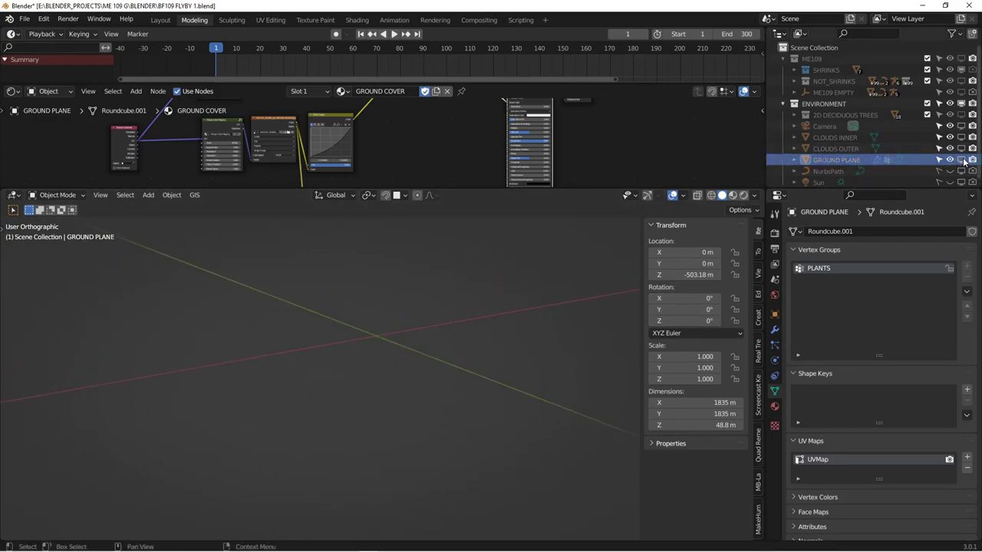
left_click(795, 115)
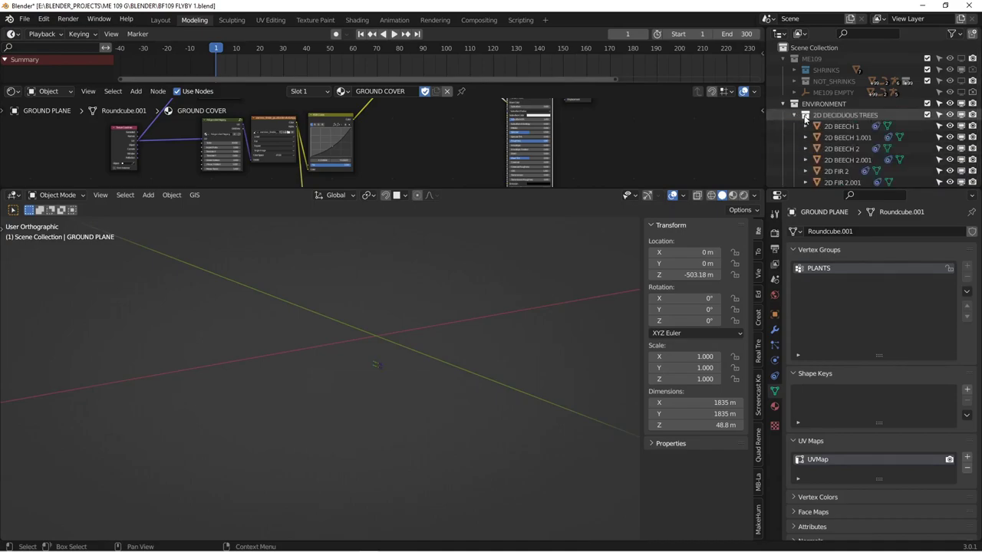
left_click(844, 126)
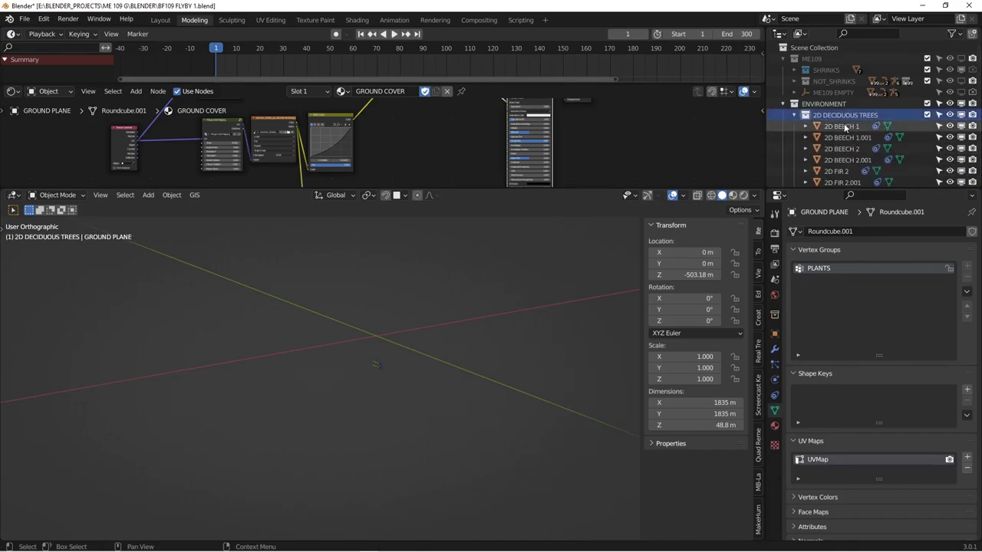
key("KP_Decimal")
scroll(445, 397, "down", 6)
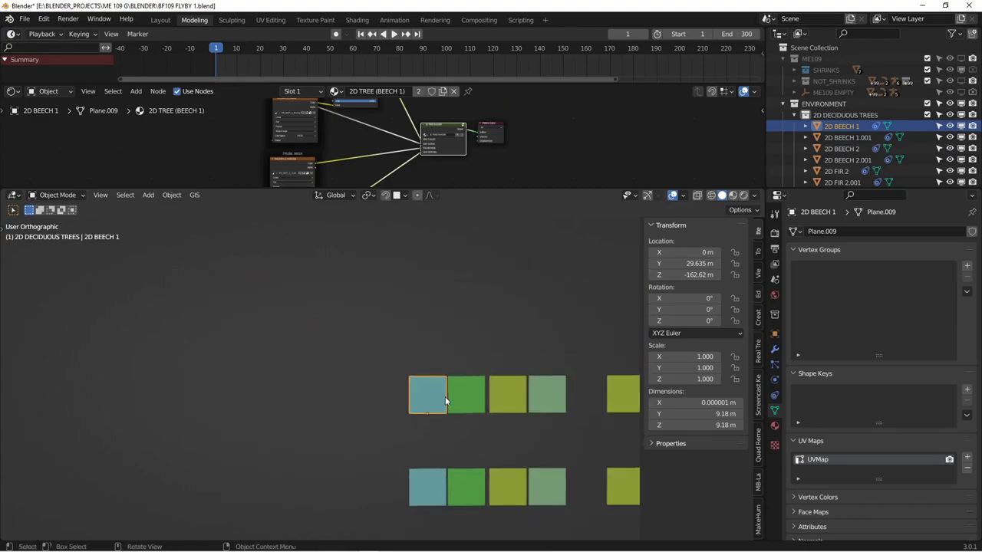
Inspect the 2D BEECH 1 tree in rendered shading and check its plane geometry and origin in Edit Mode.
mouse_move(318, 314)
middle_mouse_down()
mouse_move(412, 317)
mouse_move(342, 339)
mouse_move(465, 356)
mouse_move(320, 343)
mouse_move(369, 355)
middle_mouse_up()
scroll(355, 346, "up", 8)
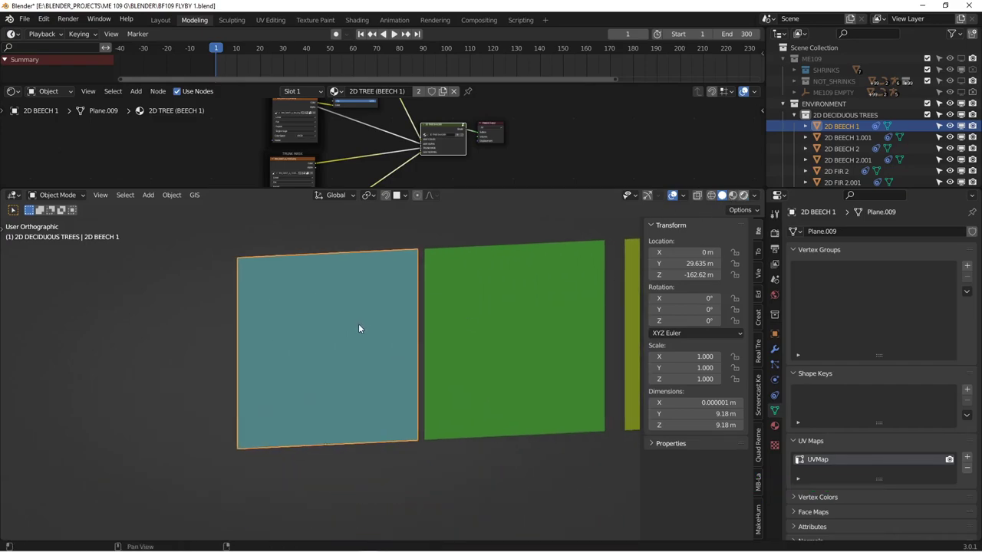
key("shift+z")
middle_click_drag(360, 328, 341, 338)
middle_click_drag(387, 286, 529, 345)
middle_click_drag(332, 358, 395, 369, "shift")
key("Tab")
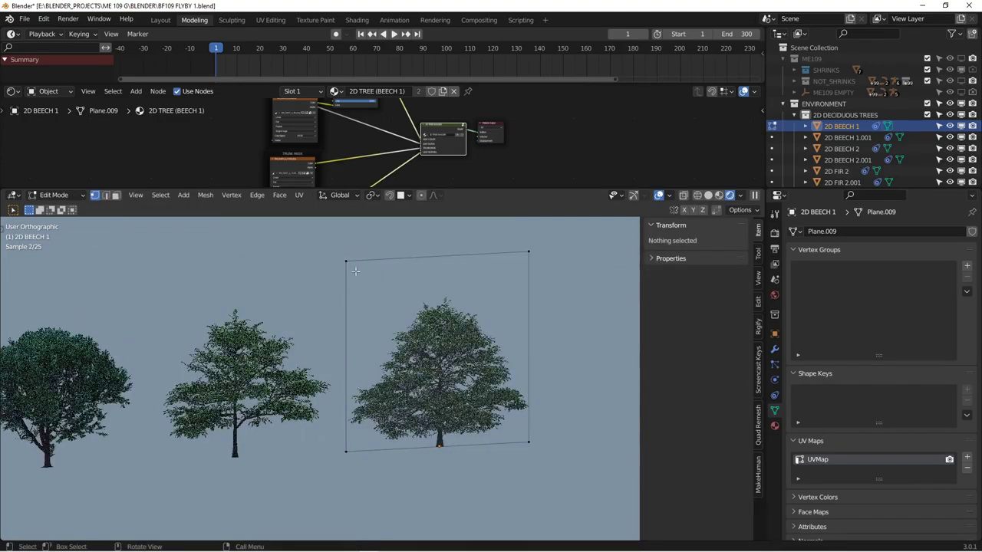
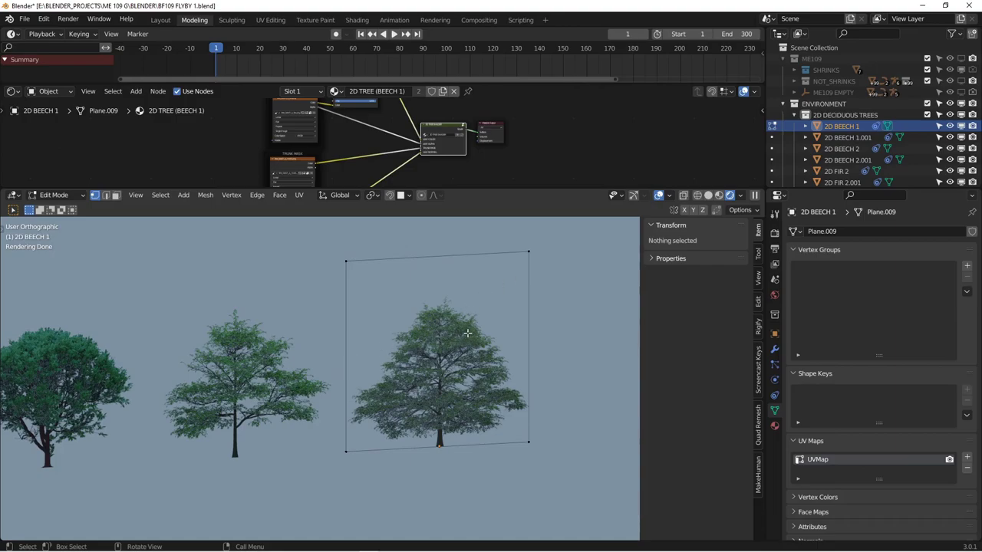
left_click(528, 442)
key("Tab")
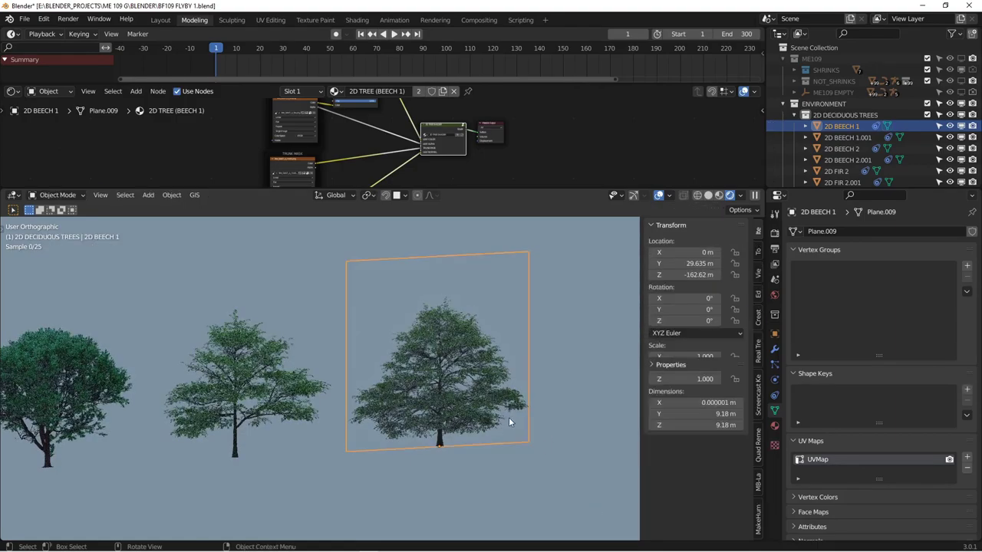
Look over both rows of 2D trees in rendered shading and return the viewport to solid shading.
middle_click_drag(530, 391, 286, 390)
scroll(394, 391, "down", 8)
middle_click_drag(497, 377, 323, 355, "shift")
middle_click_drag(413, 361, 485, 365)
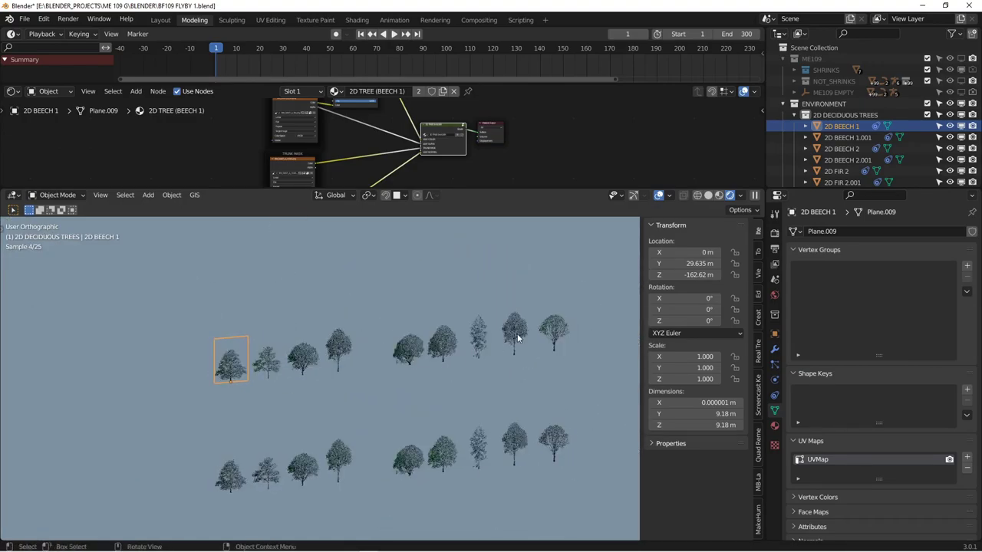
left_click(709, 197)
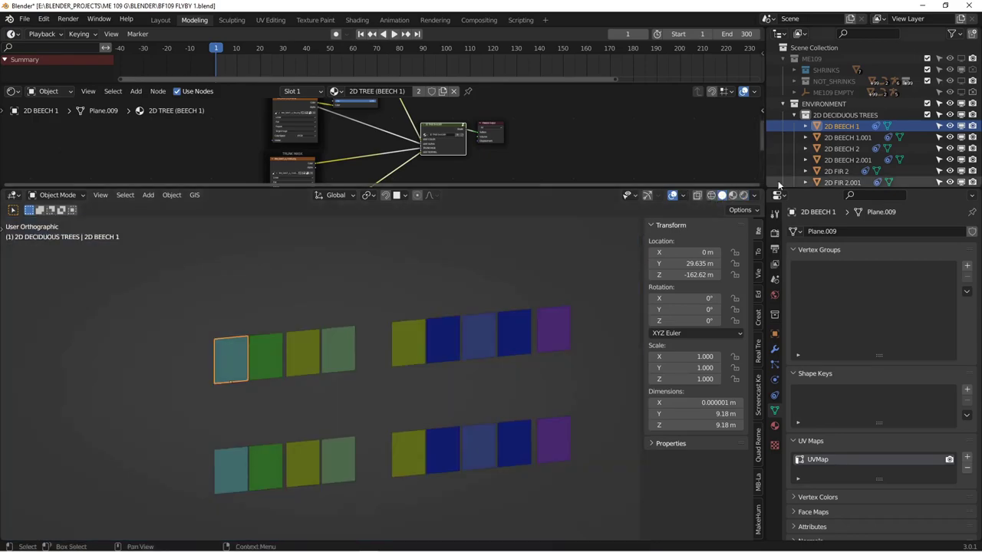
scroll(525, 333, "down", 8)
middle_click_drag(490, 326, 500, 417, "shift")
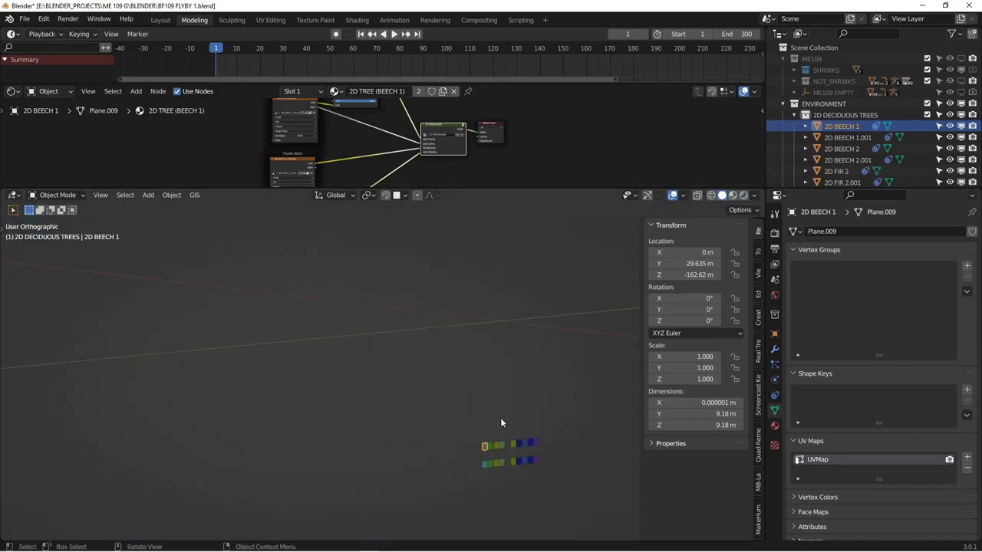
key("KP_Divide")
key("KP_Divide")
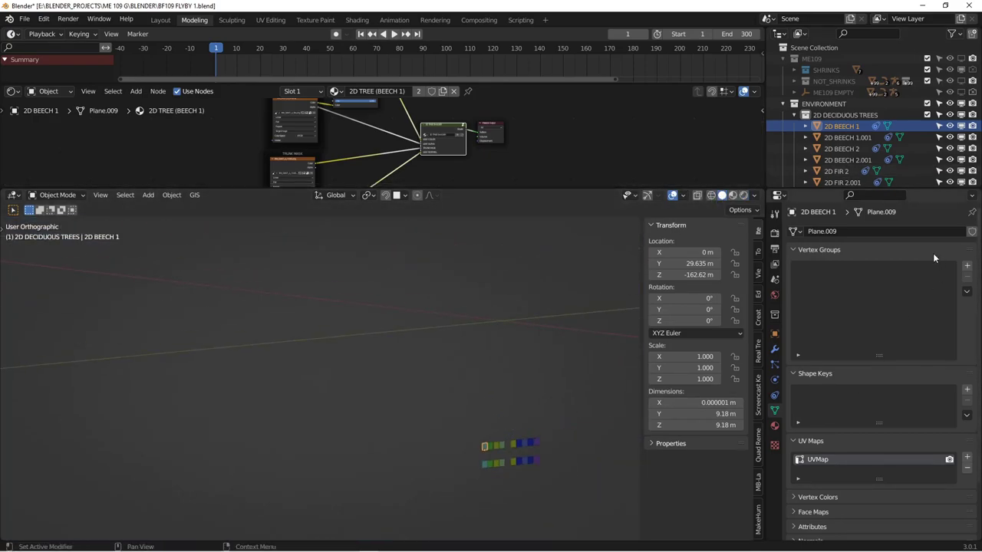
Unhide the ground plane, select it and display its TREES particle system settings.
left_click(796, 116)
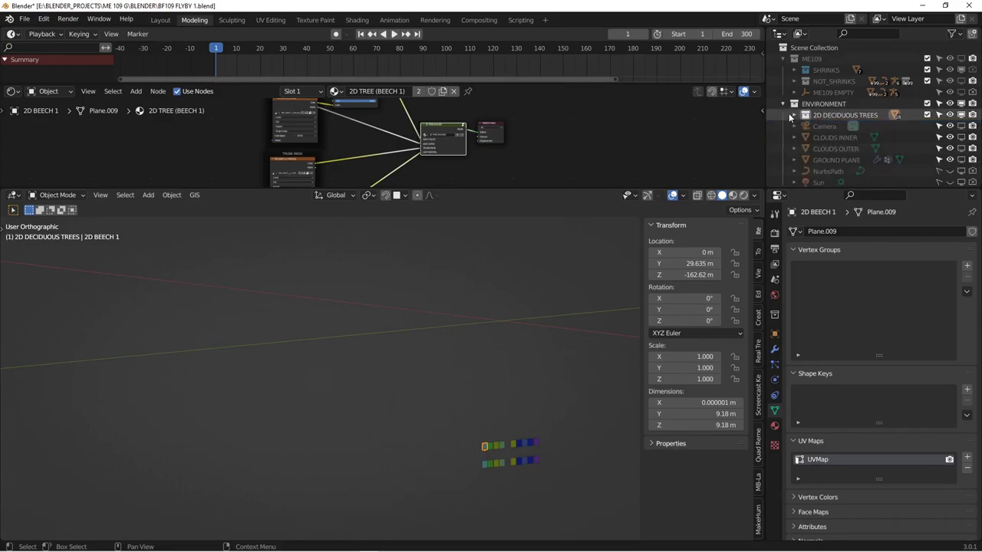
left_click(949, 160)
middle_click_drag(345, 349, 389, 344)
left_click(416, 387)
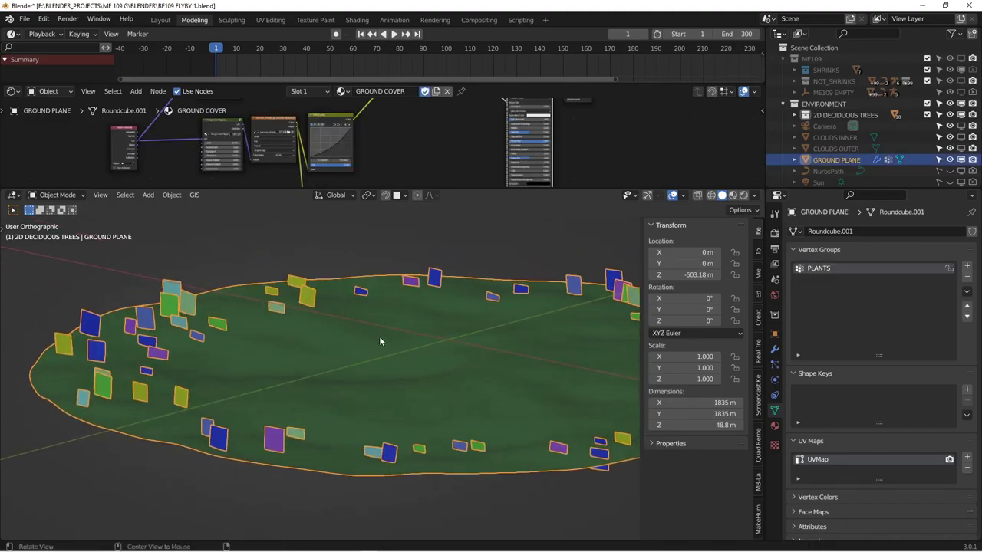
middle_click_drag(279, 305, 253, 314)
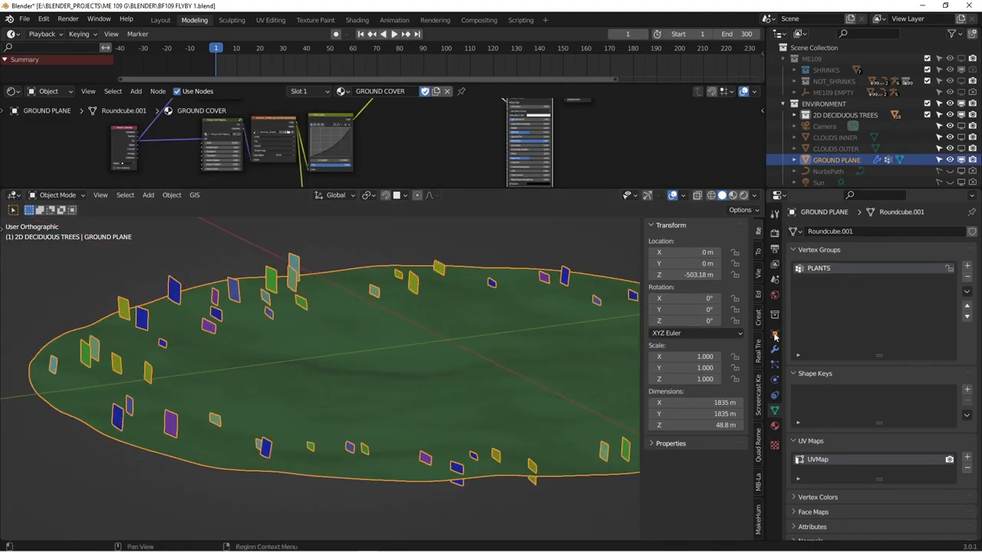
left_click(775, 351)
left_click(775, 364)
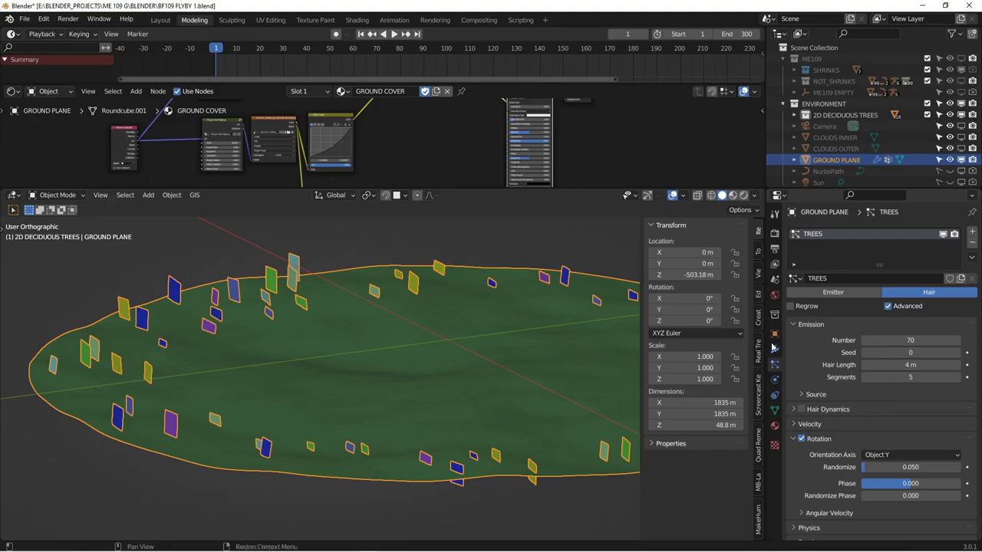
middle_click_drag(375, 345, 398, 353)
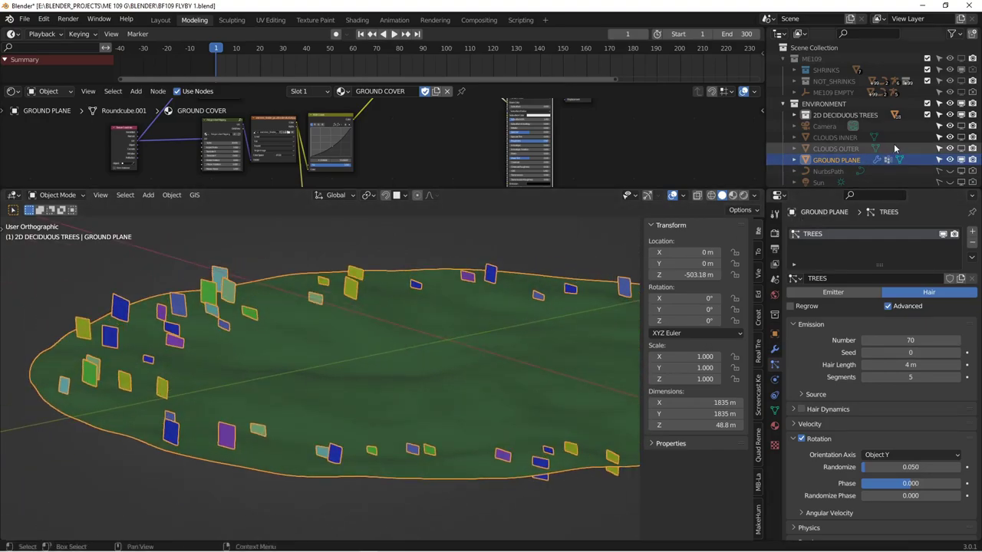
Disable every tree in the 2D DECIDUOUS TREES collection except 2D BEECH 1 in viewports.
scroll(800, 117, "down", 1)
left_click(794, 110)
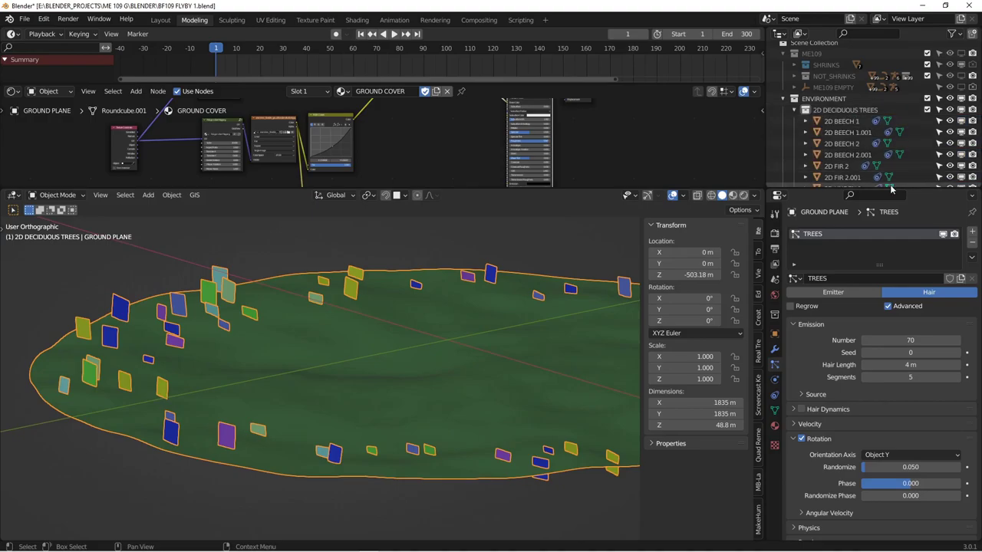
left_click_drag(889, 189, 889, 291)
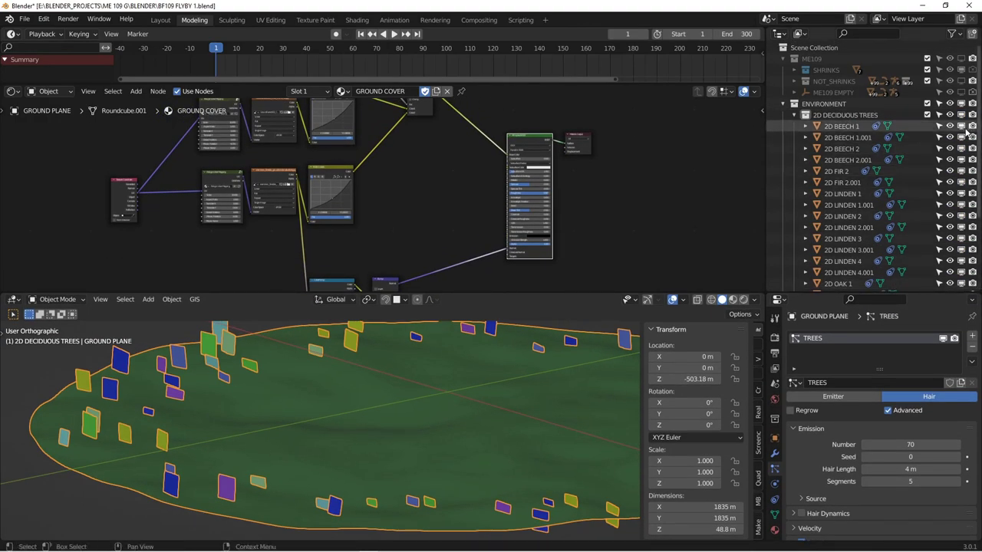
left_click_drag(962, 138, 962, 283)
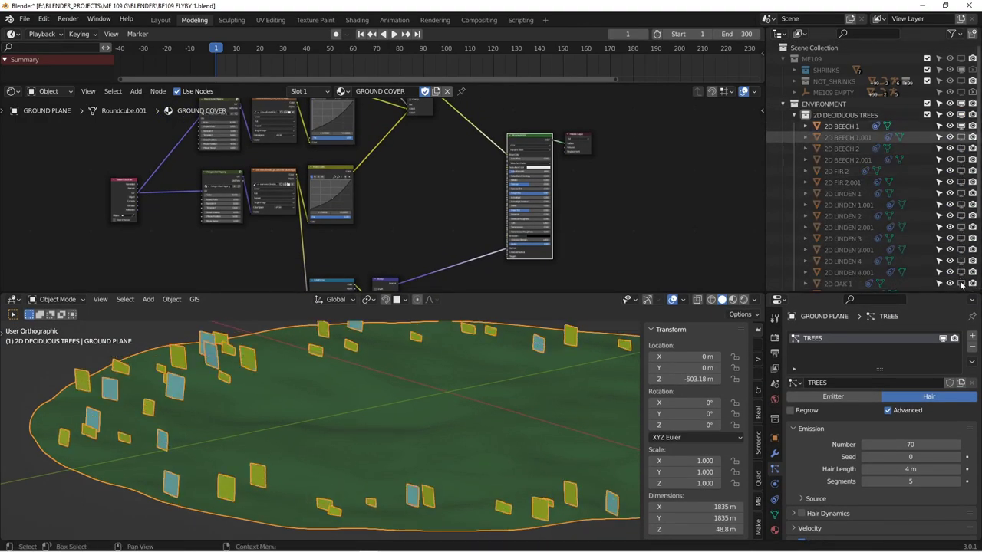
scroll(852, 168, "down", 3)
scroll(880, 193, "down", 2)
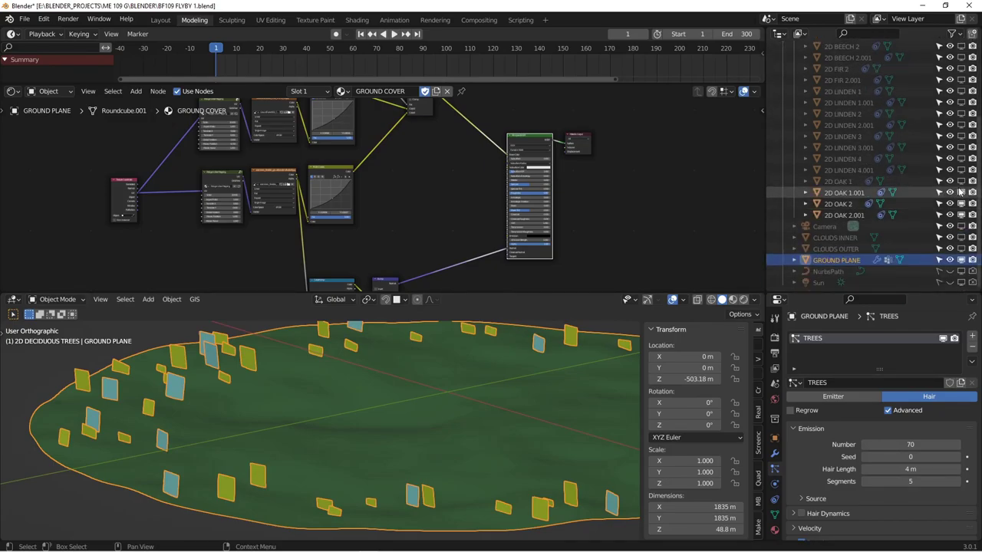
middle_click_drag(552, 156, 575, 156)
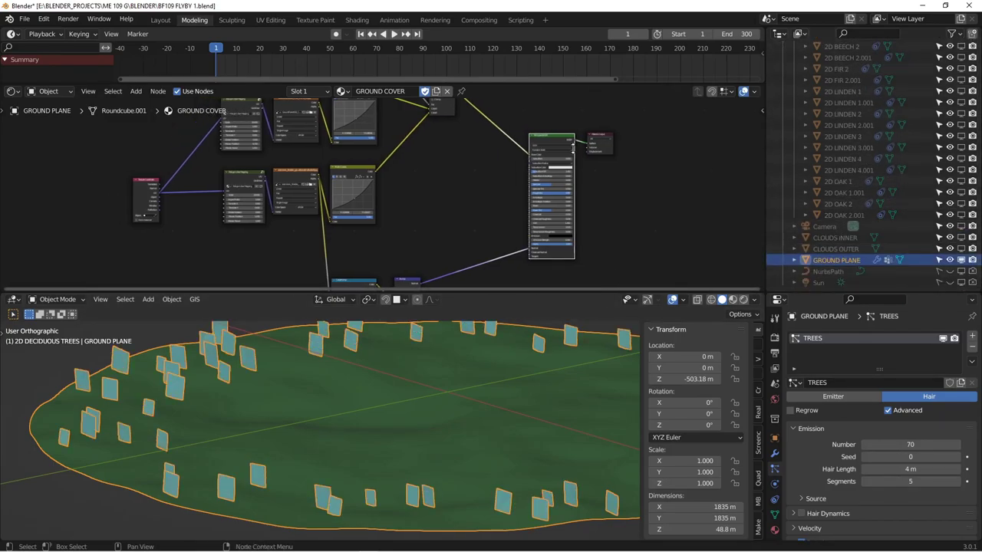
Enlarge the 3D viewport again and collapse the 2D DECIDUOUS TREES collection in the Outliner.
left_click_drag(572, 292, 571, 112)
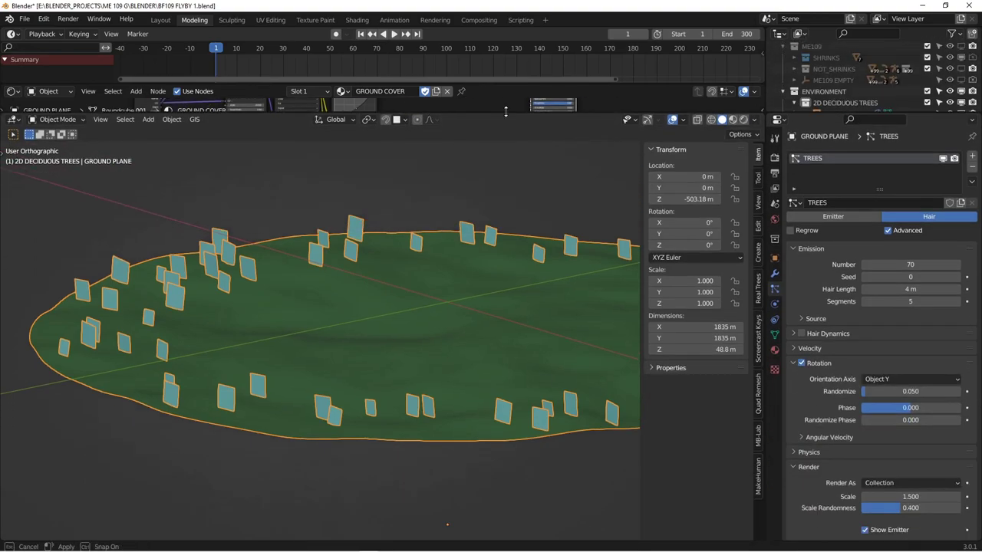
left_click_drag(634, 112, 635, 169)
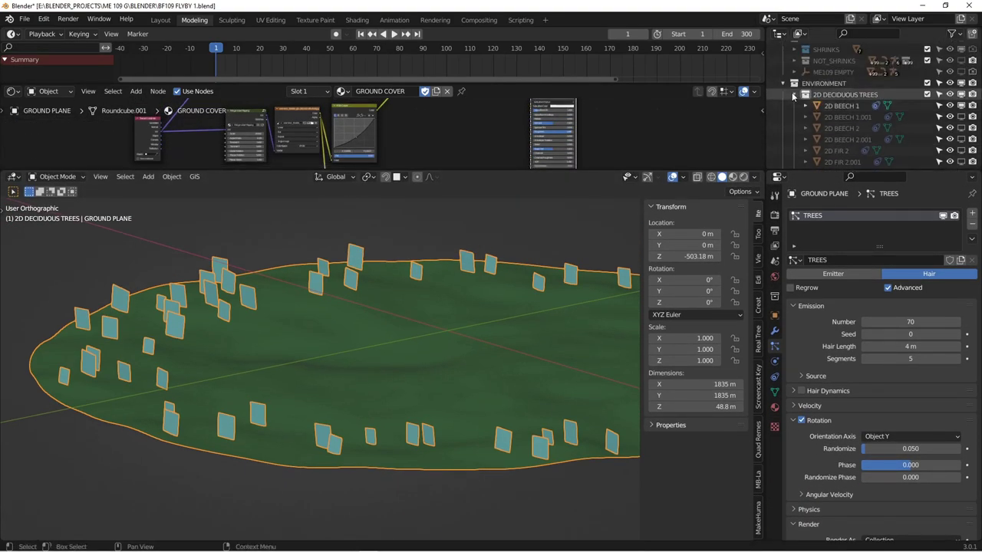
left_click(794, 95)
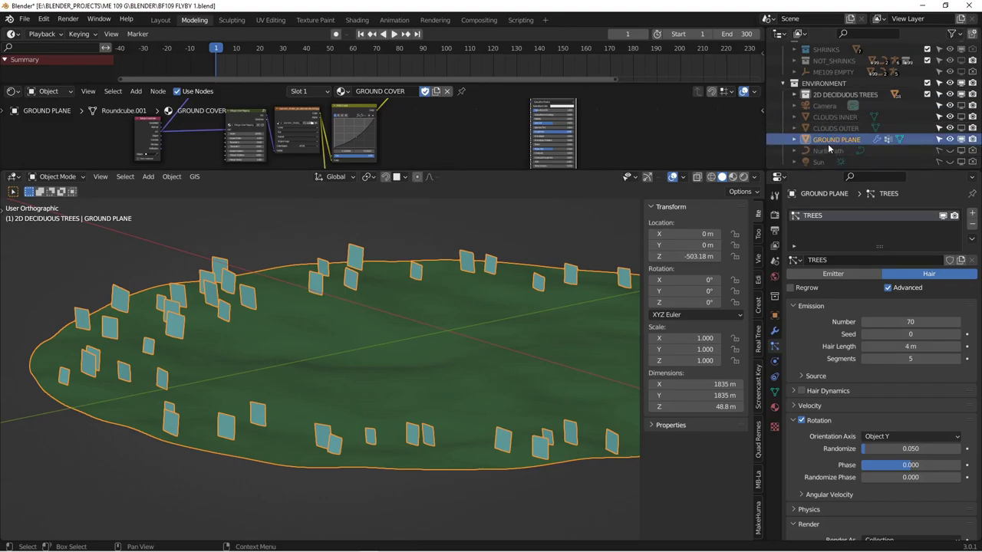
Enable the camera in viewports and select it at the centre of the ground plane.
left_click(963, 106)
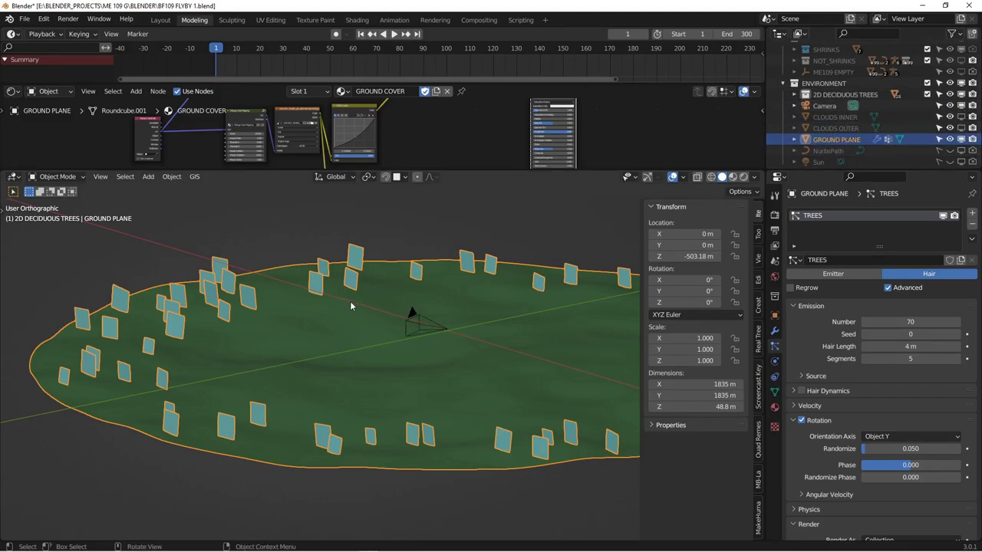
mouse_move(428, 317)
middle_mouse_down()
mouse_move(357, 306)
mouse_move(350, 295)
mouse_move(398, 321)
mouse_move(449, 327)
mouse_move(504, 314)
mouse_move(481, 313)
mouse_move(526, 314)
mouse_move(423, 333)
mouse_move(482, 334)
mouse_move(469, 345)
mouse_move(432, 340)
mouse_move(412, 262)
mouse_move(435, 332)
mouse_move(418, 328)
middle_mouse_up()
key("KP_7")
scroll(432, 341, "down", 6)
scroll(440, 307, "up", 10)
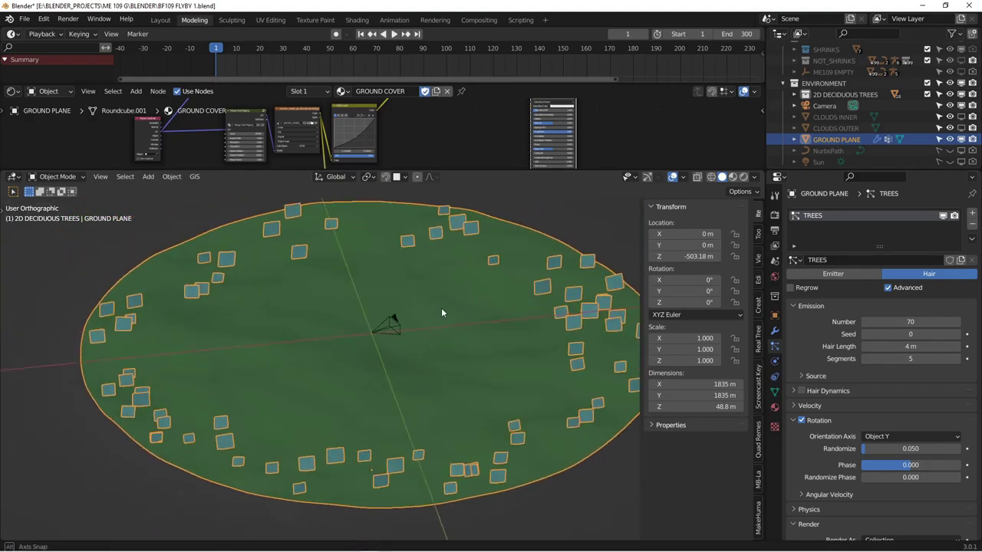
left_click(366, 307)
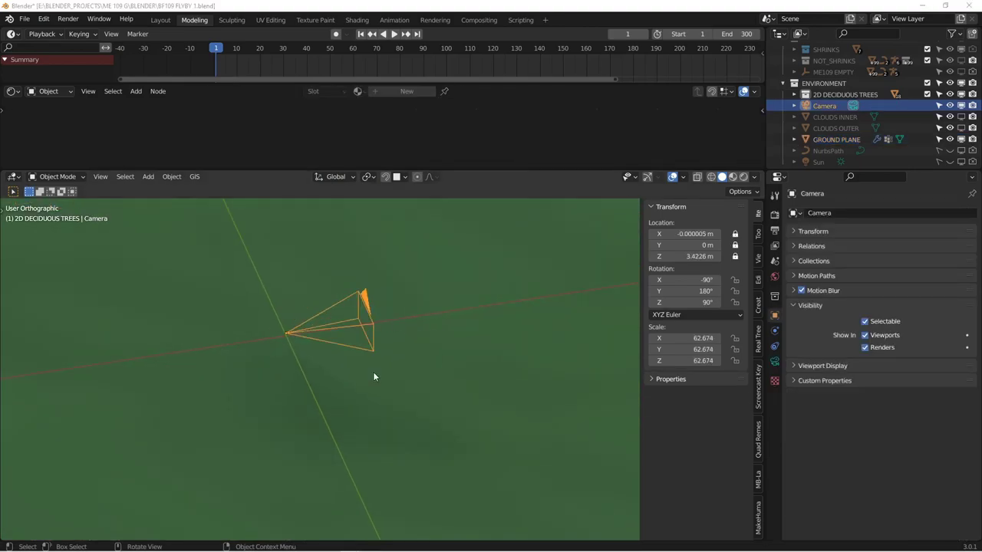
Examine the camera's placement over the ground plane from several angles and from directly above.
scroll(374, 368, "down", 6)
left_click_drag(359, 364, 424, 348)
scroll(400, 356, "up", 4)
key("alt+a")
scroll(423, 347, "down", 4)
middle_click_drag(434, 336, 414, 341)
scroll(420, 333, "up", 5)
left_click(425, 336)
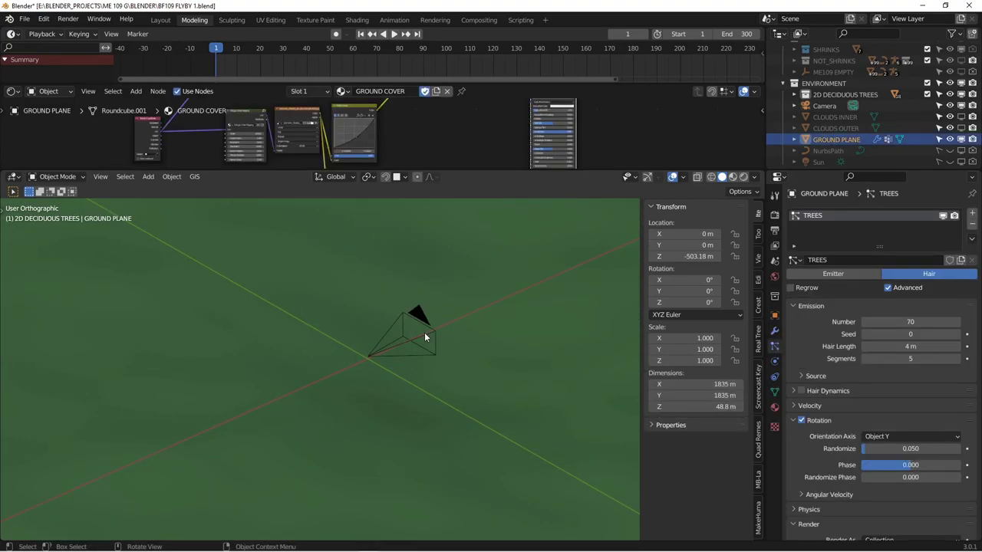
left_click(426, 336)
key("KP_7")
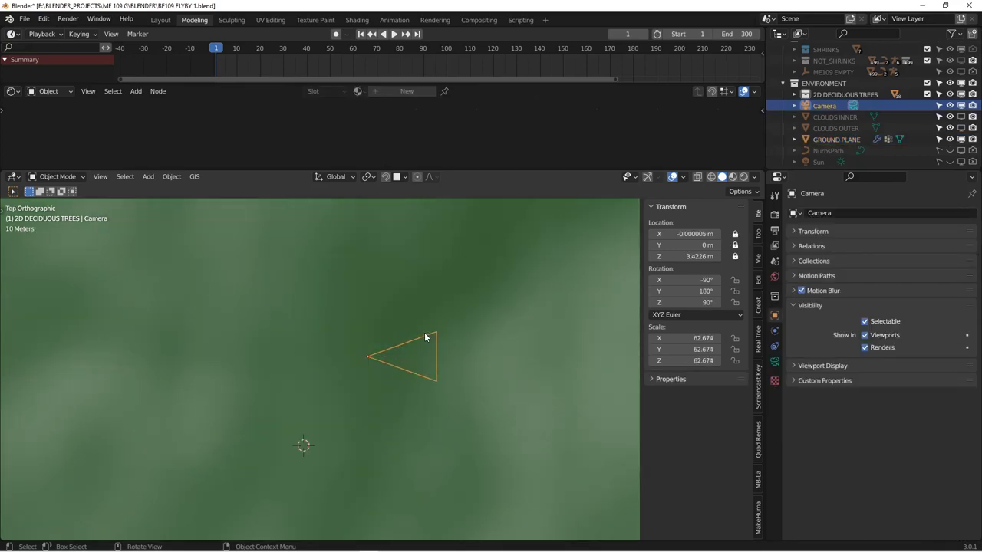
scroll(425, 332, "down", 8)
scroll(411, 347, "up", 7)
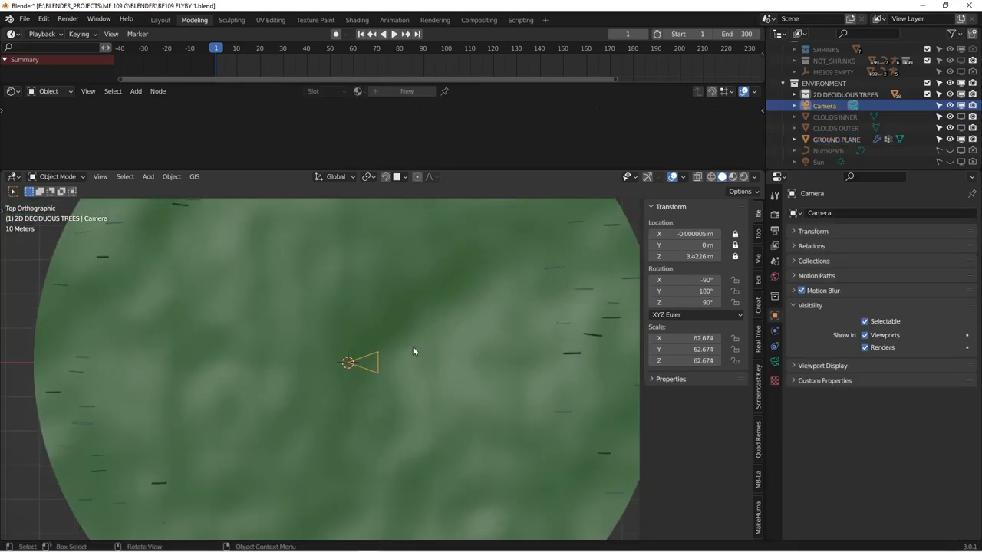
Add a Plain Axes empty at the world origin and set its display size to 50 m.
left_click(332, 356)
key("shift+a")
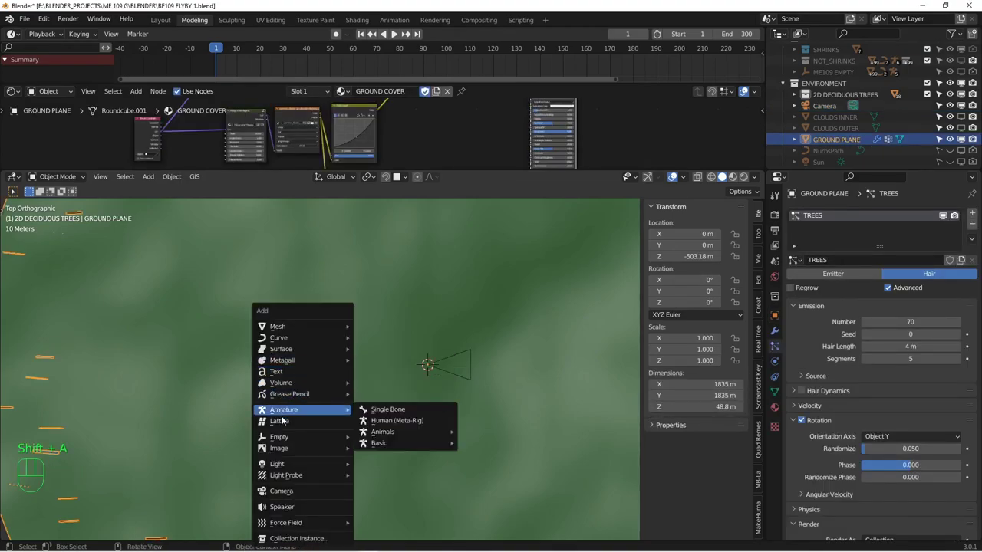
mouse_move(279, 437)
left_click(402, 437)
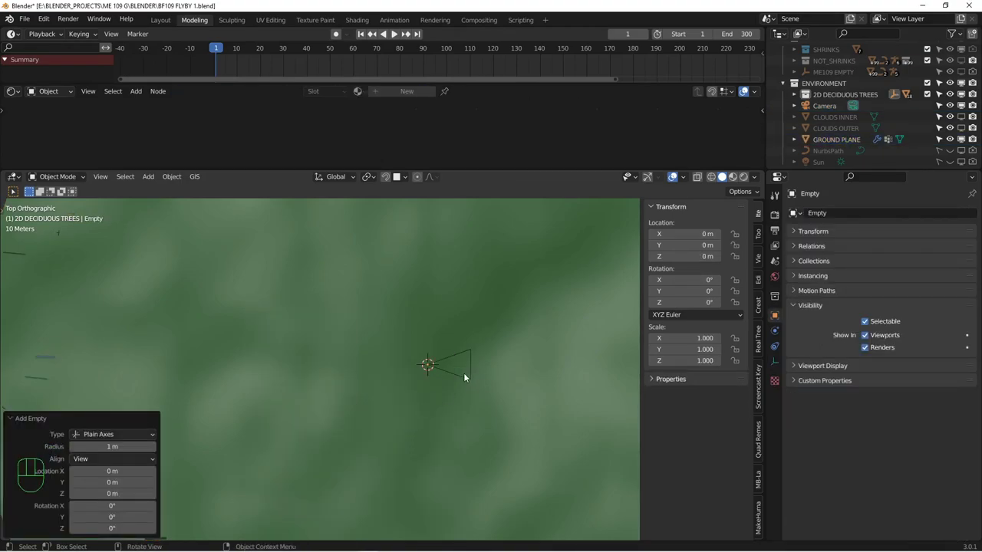
left_click(774, 361)
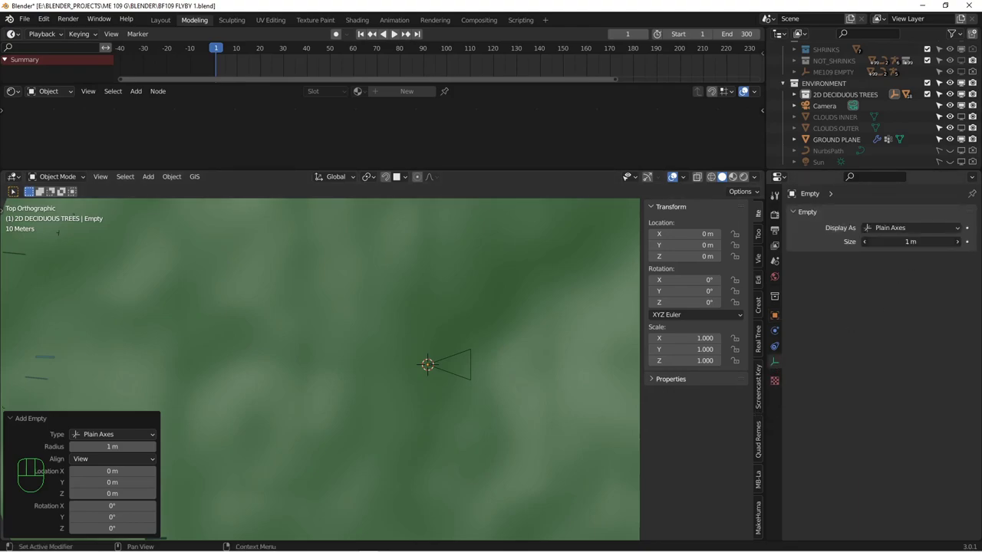
key("Return")
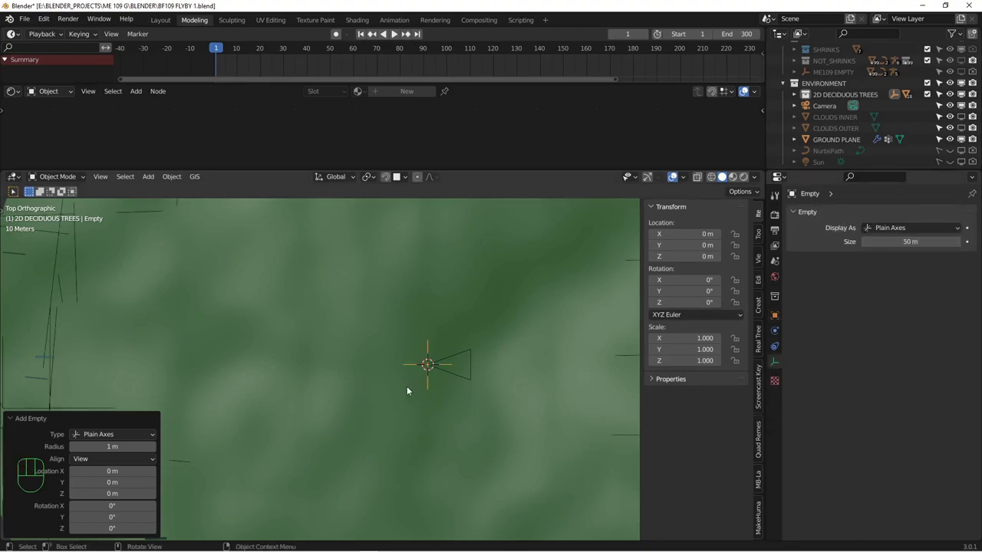
Move the empty along the X axis to about -407 m, behind the camera.
key("g")
key("x")
left_click(263, 380)
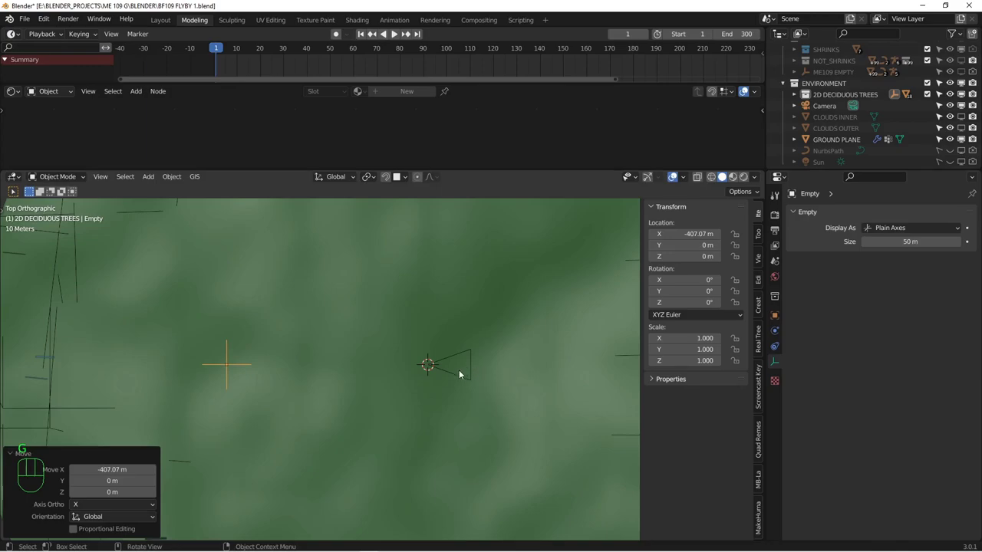
Parent the empty to the camera as its object parent and clear the selection.
scroll(462, 375, "down", 3)
scroll(463, 376, "up", 3)
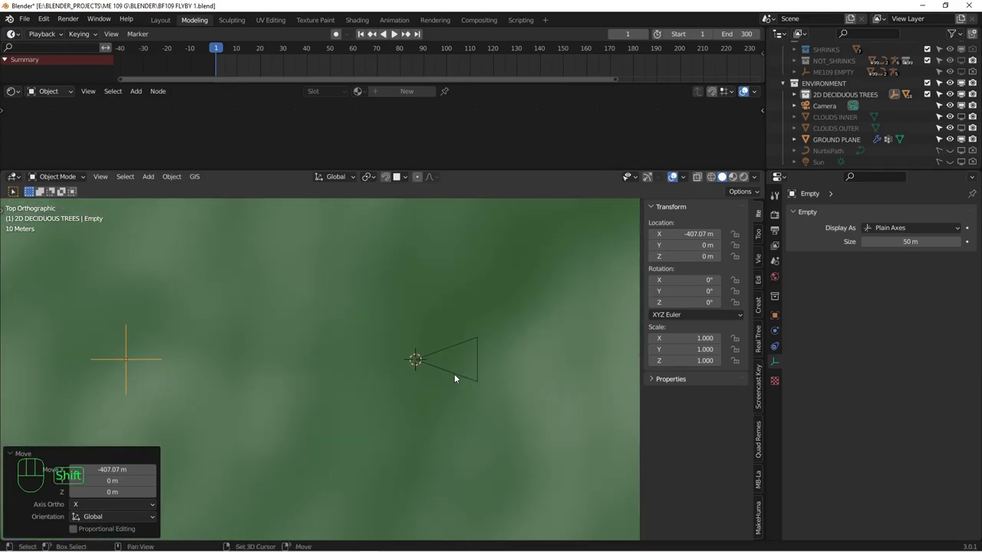
left_click(454, 374, "shift")
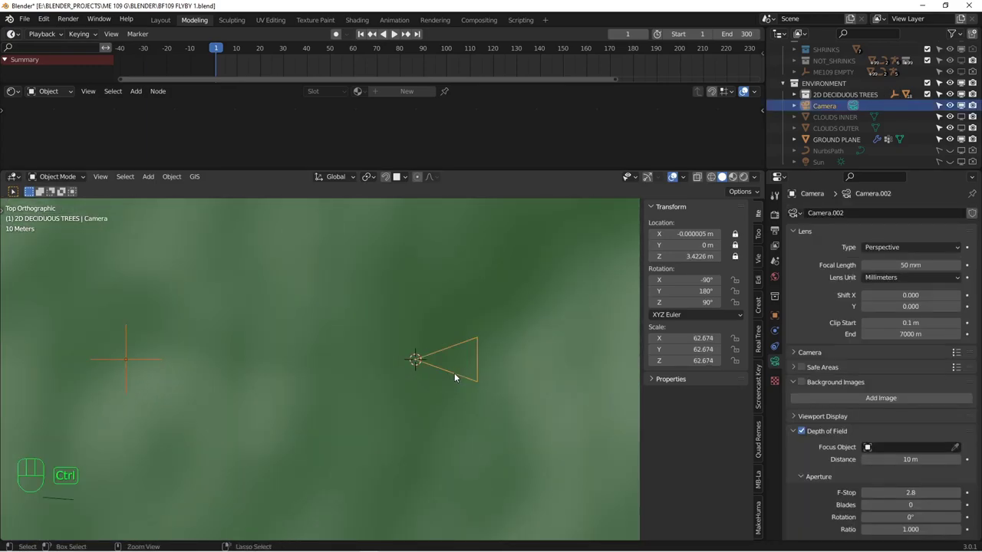
key("ctrl+p")
left_click(454, 374)
key("alt+a")
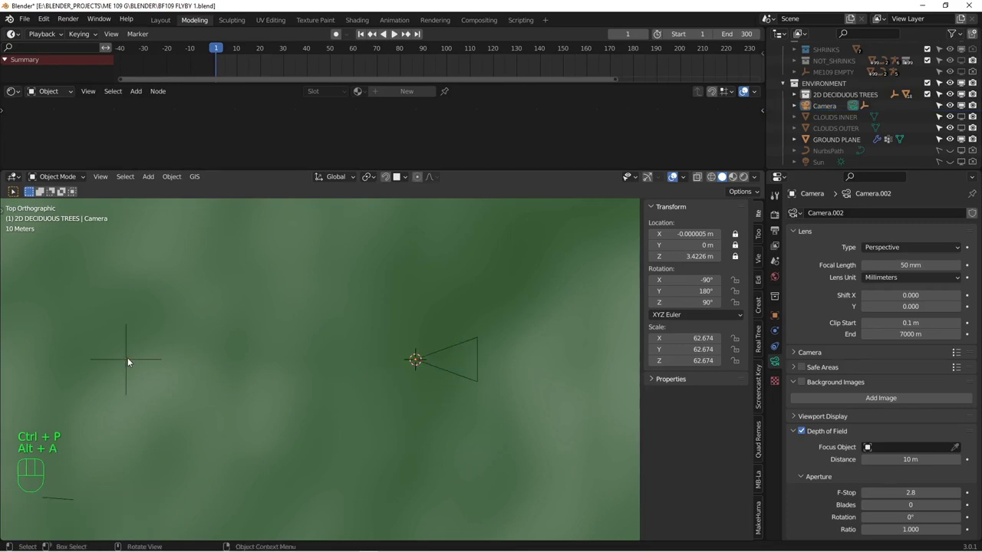
Move the empty along the X axis closer to the camera, to about -30 m.
left_click(128, 357)
key("g")
key("x")
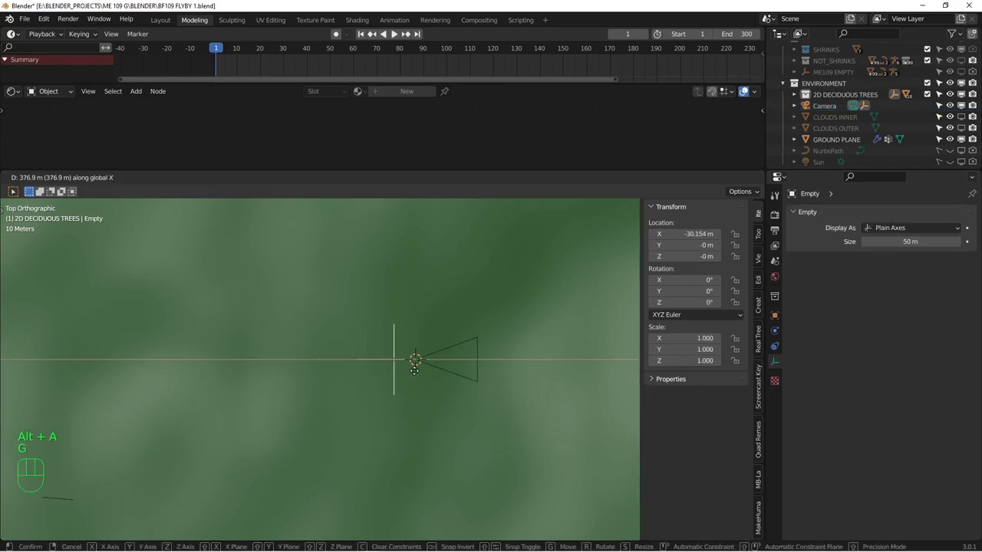
left_click(415, 366)
scroll(426, 365, "down", 7)
middle_click_drag(427, 365, 381, 314)
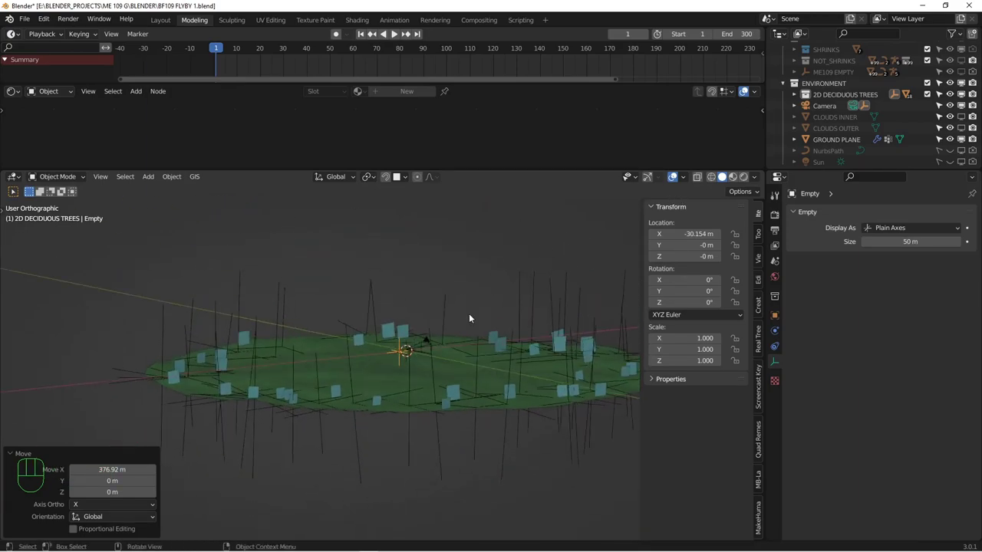
Move the empty into the Scene Collection.
scroll(446, 339, "up", 5)
key("m")
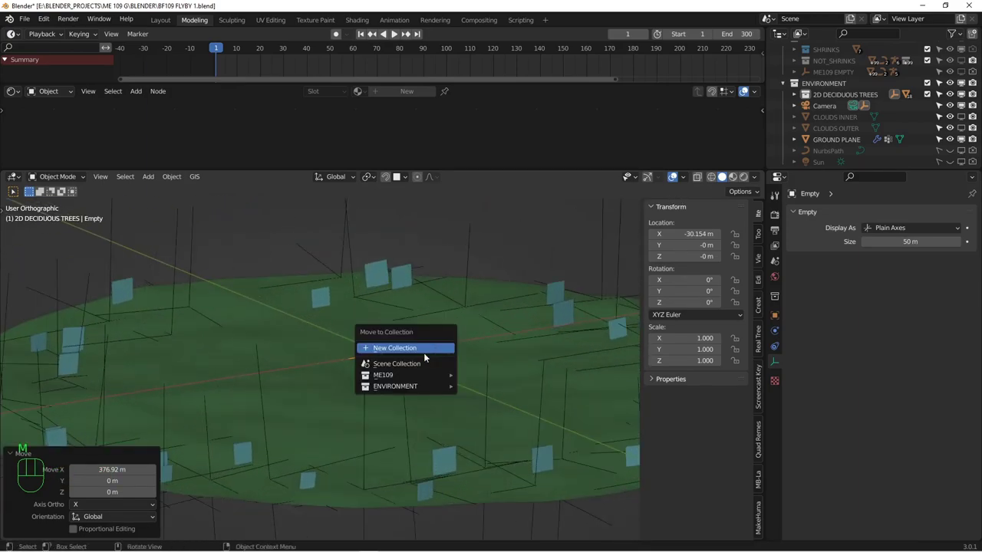
left_click(406, 364)
middle_click(372, 352, "alt")
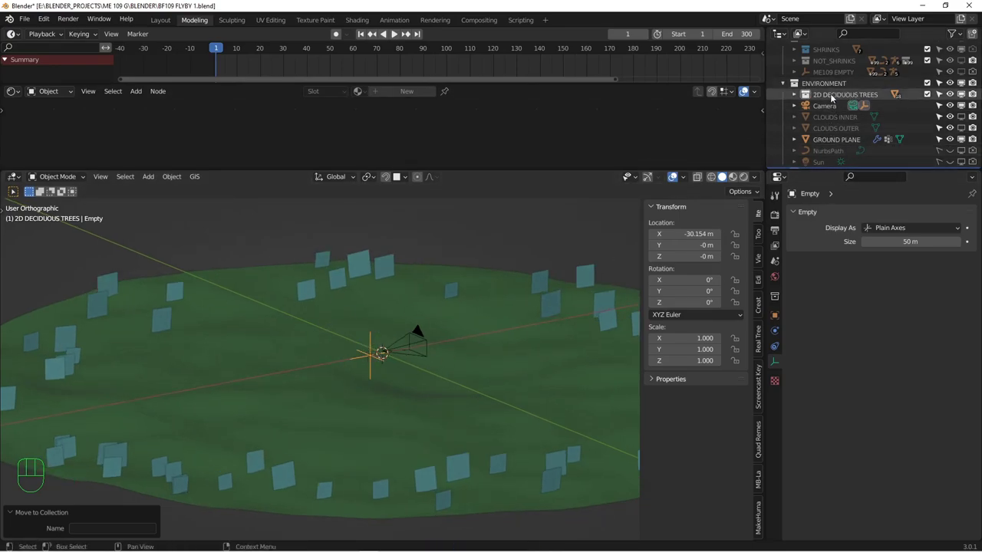
middle_click_drag(409, 284, 407, 387)
scroll(445, 368, "up", 5)
left_click(445, 368)
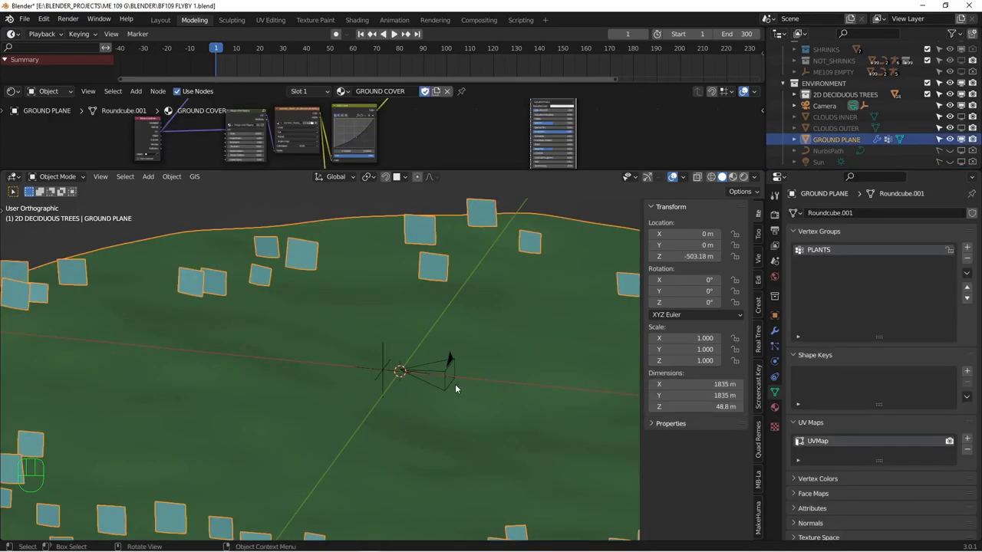
left_click(442, 385)
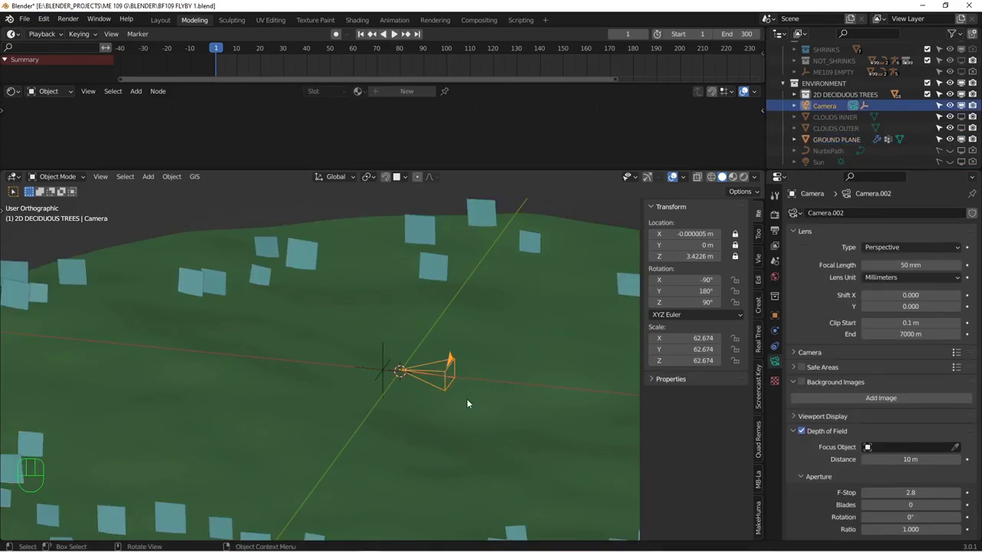
key("r")
right_click(449, 382)
Select the 2D BEECH 1 plane beneath the ground and make the empty the target of its Locked Track constraint.
scroll(446, 390, "down", 3)
middle_click_drag(445, 392, 422, 331)
scroll(417, 402, "up", 2)
scroll(416, 410, "up", 2)
left_click(418, 414)
middle_click_drag(422, 414, 420, 379, "alt")
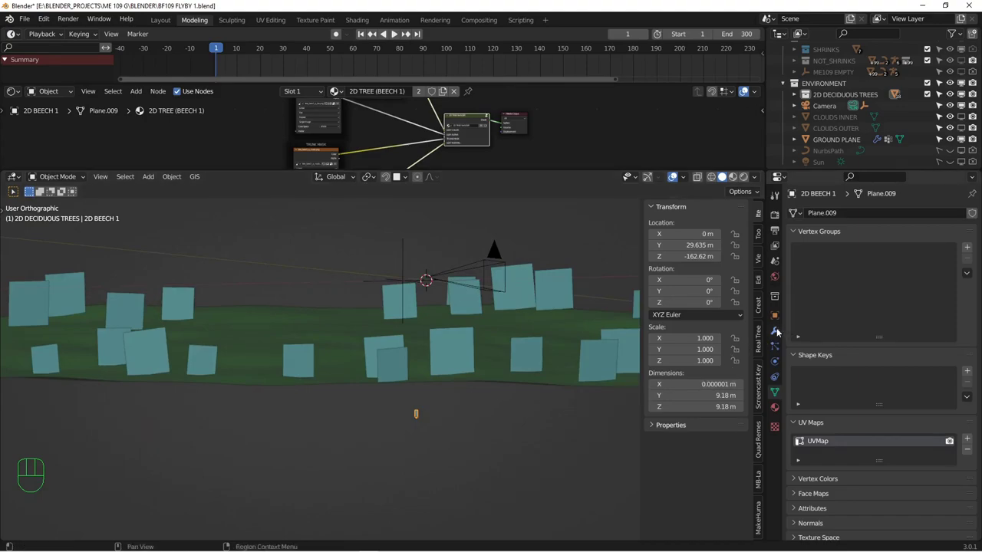
left_click(775, 329)
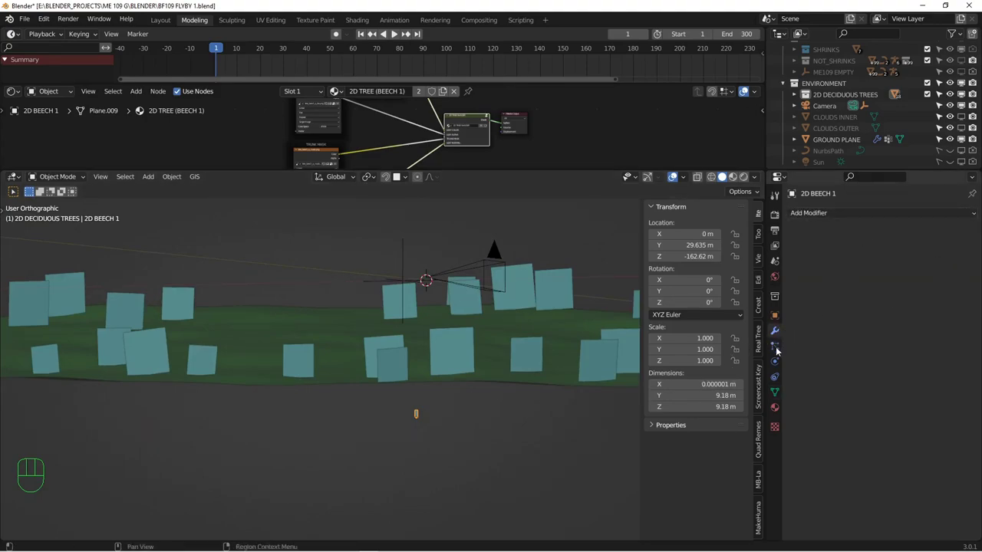
left_click(774, 378)
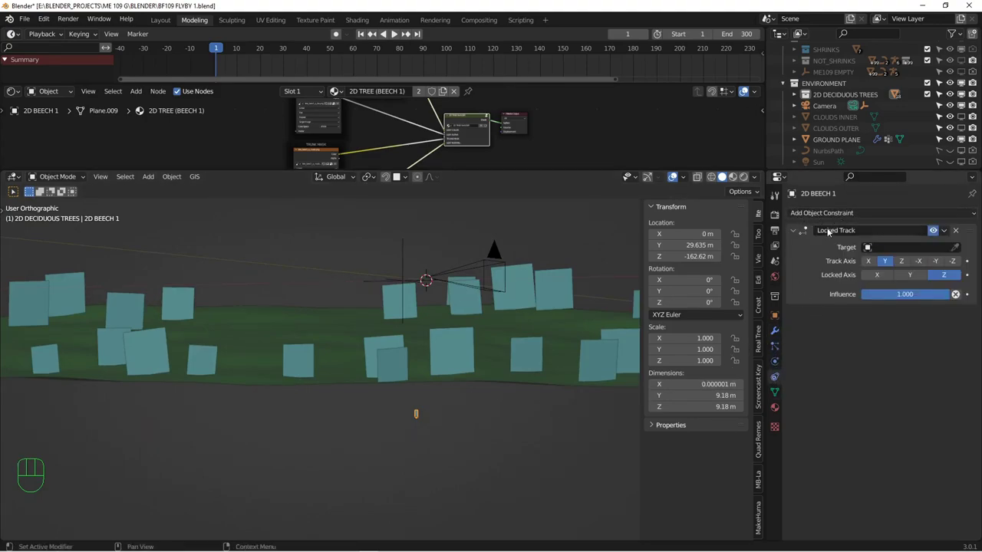
left_click(857, 214)
left_click(955, 248)
left_click(404, 246)
Toggle the Locked Track constraint of 2D BEECH 1 off and on, and inspect the scattered tree planes from several angles.
middle_click_drag(405, 246, 491, 276)
left_click(933, 231)
left_click(933, 231)
left_click(932, 231)
left_click(933, 231)
left_click_drag(410, 314, 456, 354, "alt")
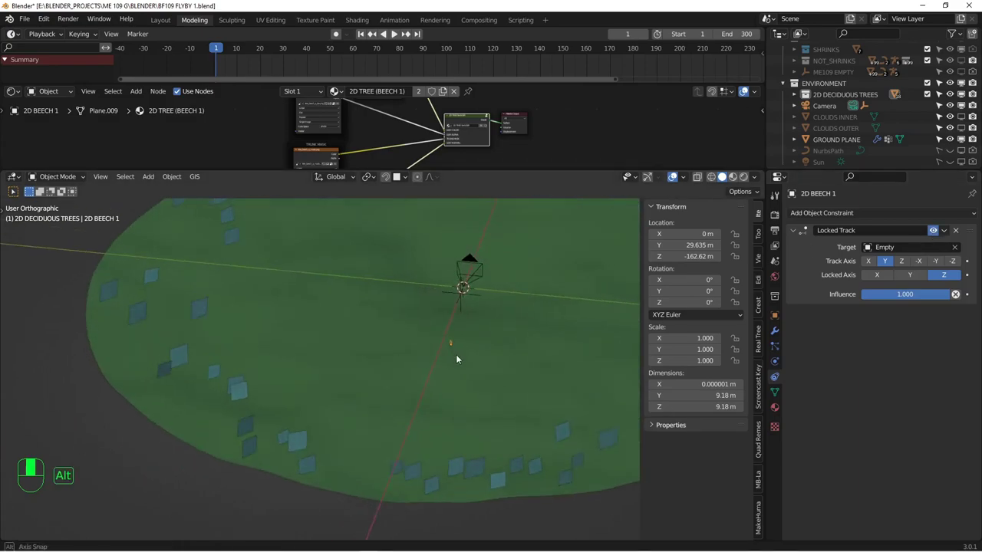
left_click_drag(460, 310, 432, 378, "alt+shift")
scroll(432, 381, "down", 3)
middle_click_drag(460, 314, 398, 313, "alt")
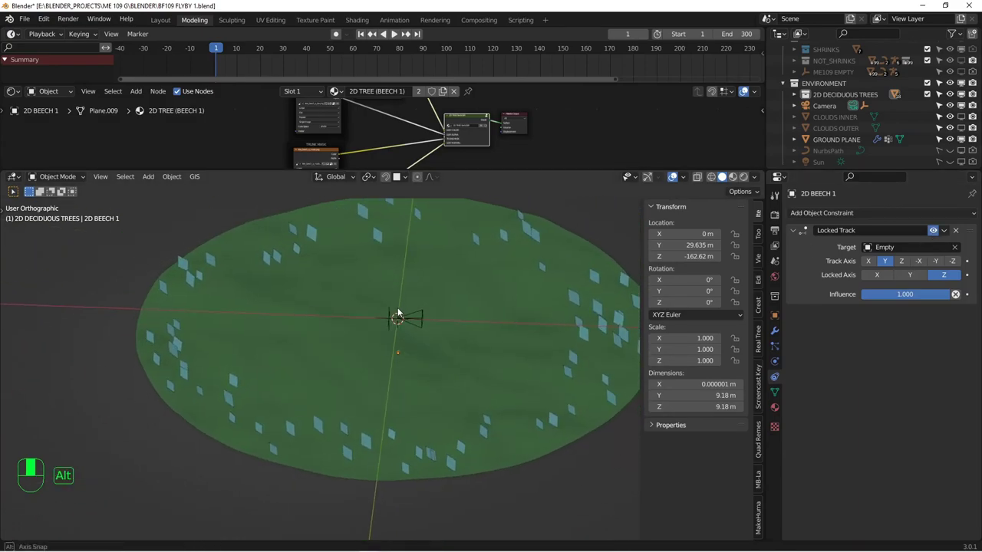
middle_click_drag(474, 359, 398, 323, "alt")
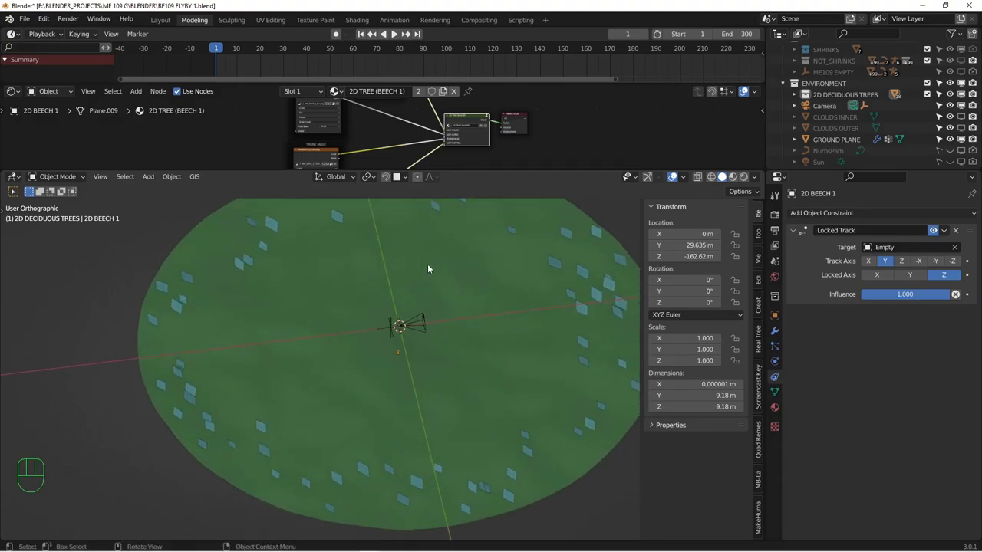
middle_click_drag(526, 308, 421, 323, "alt")
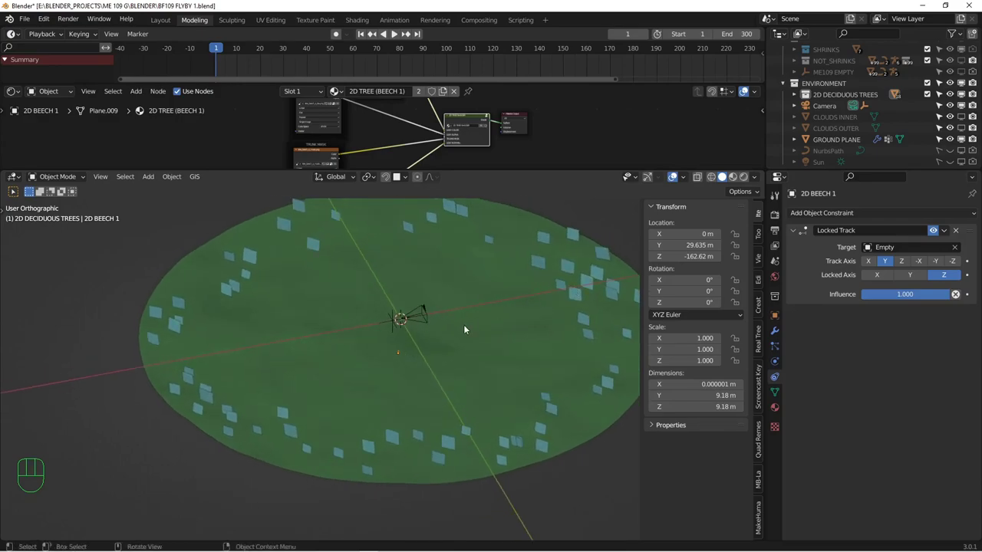
Move the empty along the X axis past the edge of the ground plane, to about -1145 m.
left_click(388, 324)
middle_click_drag(412, 301, 386, 313, "alt")
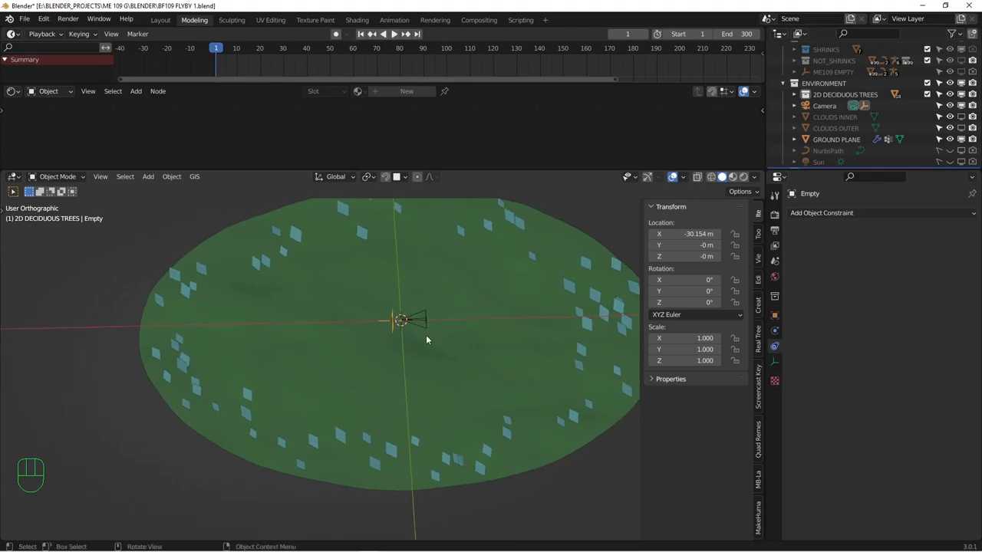
key("g")
key("x")
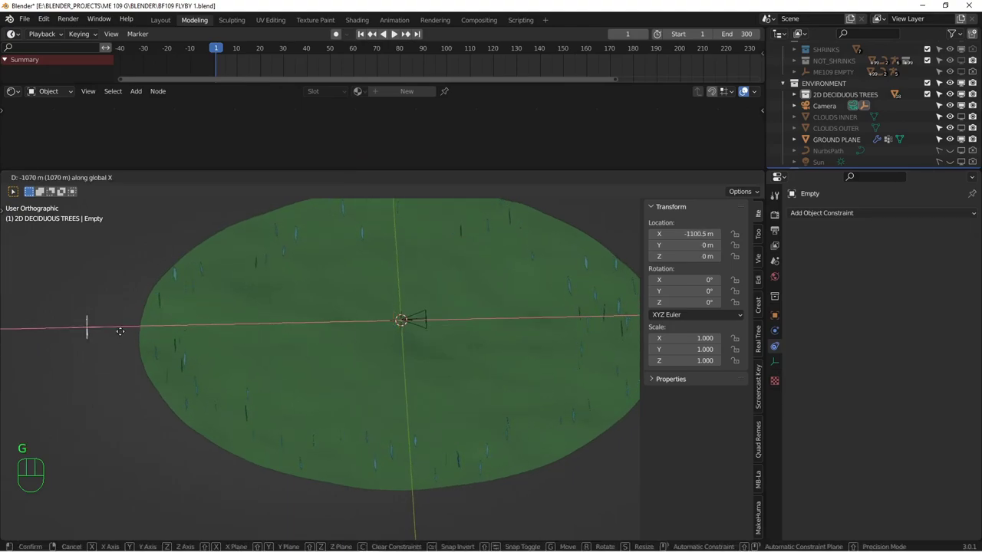
left_click(120, 331)
middle_click_drag(256, 346, 317, 359, "alt")
key("g")
key("x")
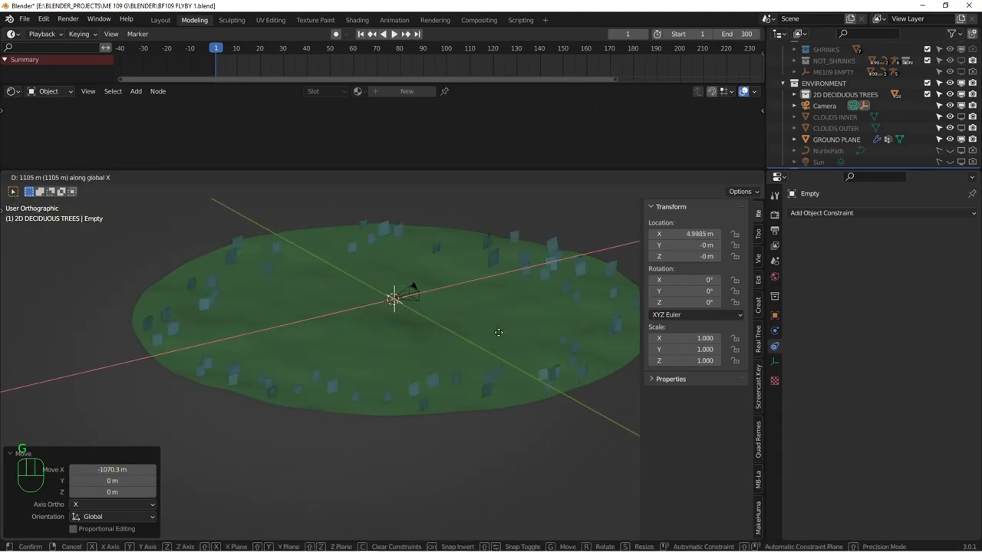
left_click(119, 364)
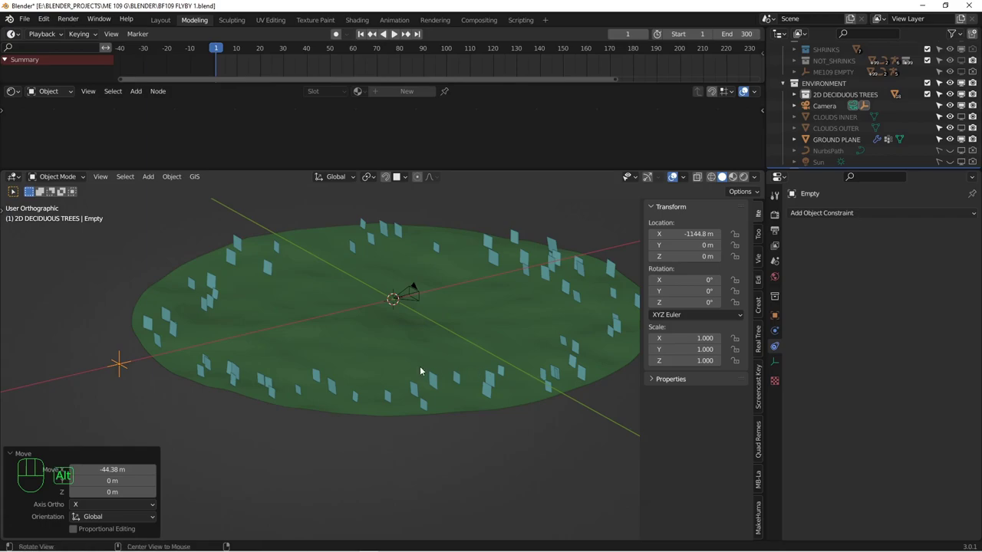
Test how the tree planes follow a camera rotation about Z, cancel it, and check the scene through the camera.
middle_click_drag(211, 386, 384, 276)
left_click(395, 277)
key("r")
key("z")
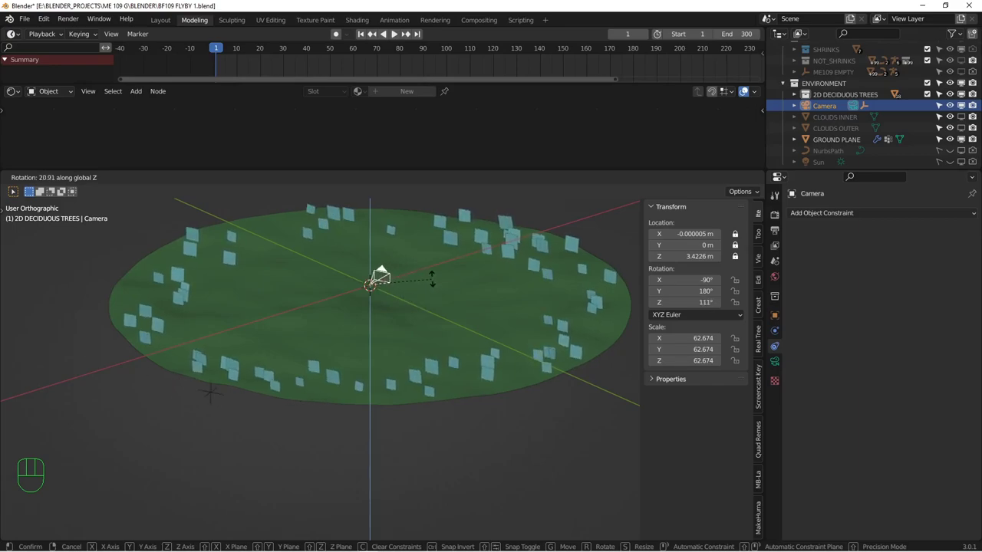
right_click(432, 299)
key("KP_0")
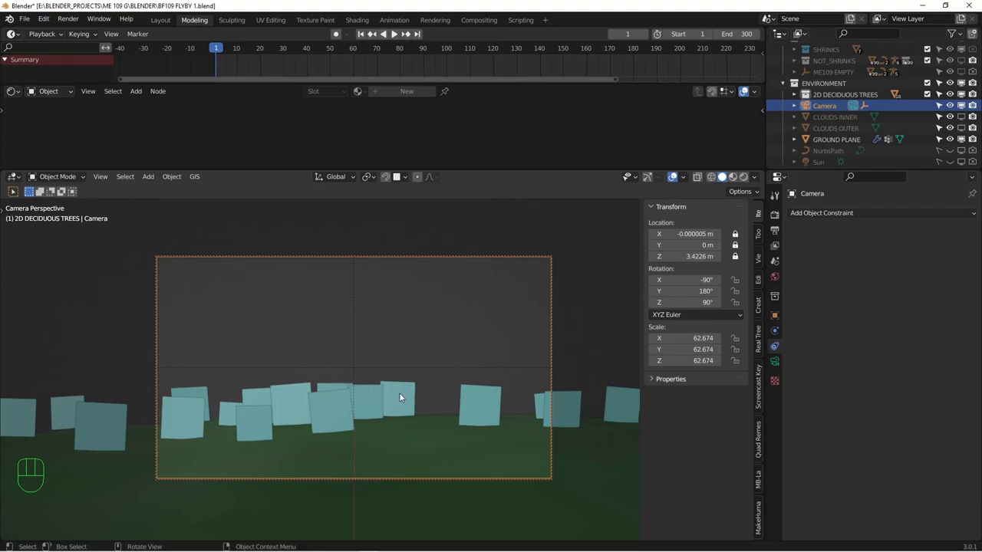
Expand the 2D DECIDUOUS TREES collection and enable viewport display for all its hidden tree planes.
middle_click_drag(399, 394, 404, 322)
scroll(397, 345, "up", 8)
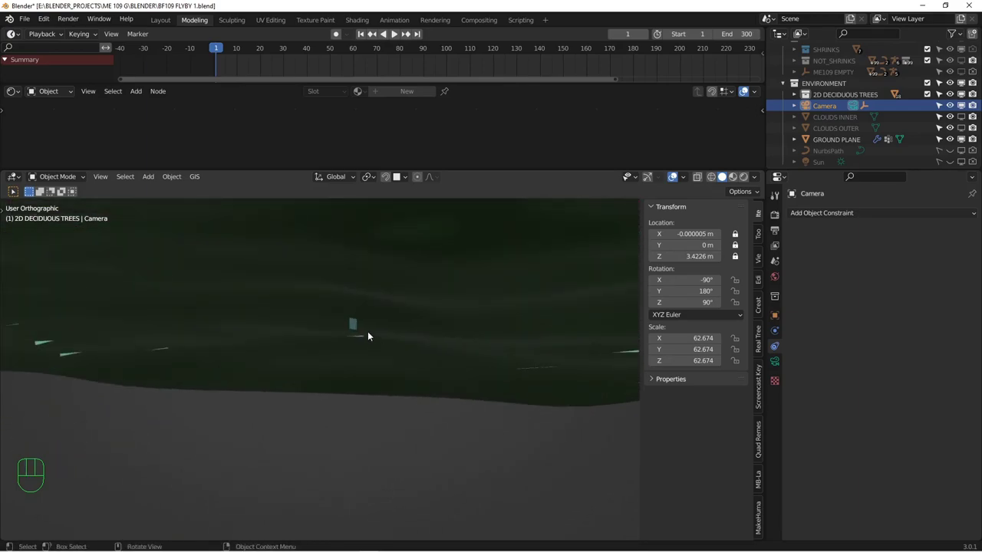
left_click_drag(829, 171, 833, 234)
left_click(794, 115)
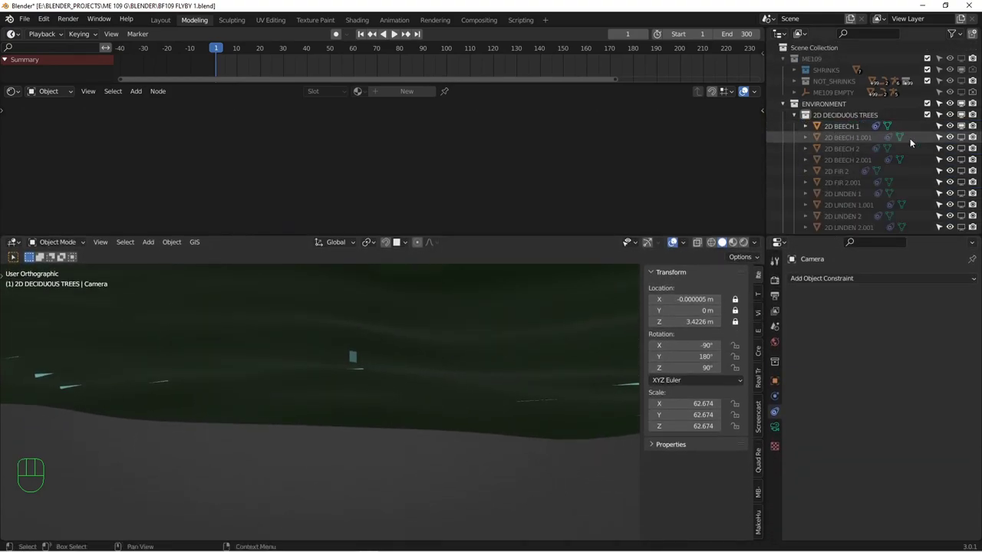
scroll(962, 115, "down", 5)
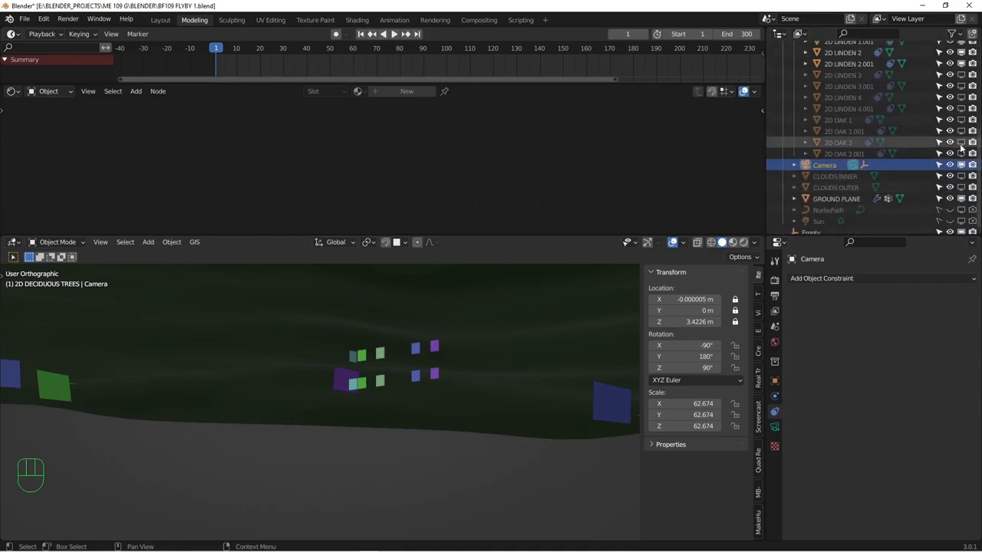
left_click_drag(962, 76, 963, 153)
Select all the 2D tree planes with 2D BEECH 1 as the active object and copy its object constraints to them.
middle_click_drag(516, 356, 358, 369, "alt")
left_click(366, 349)
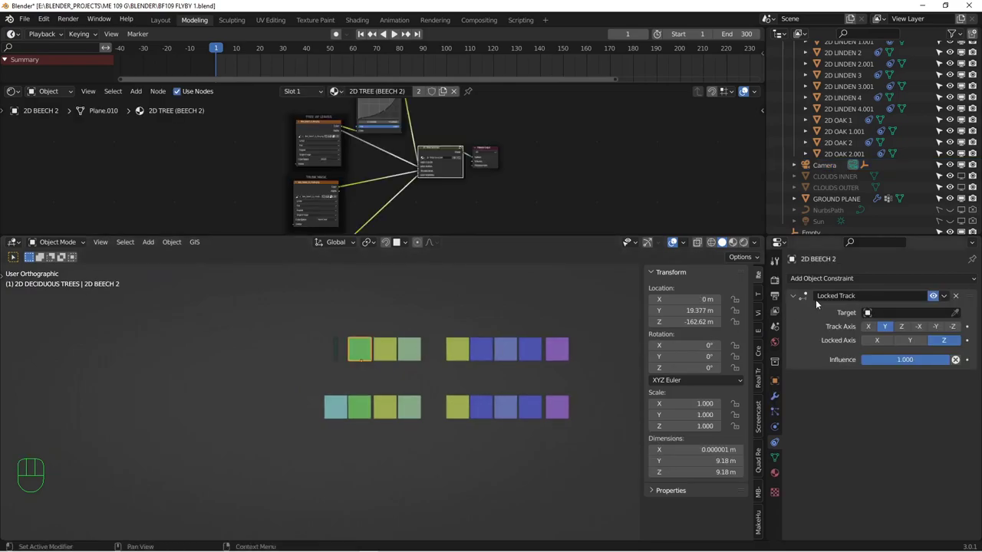
left_click_drag(360, 322, 606, 456)
left_click_drag(267, 389, 399, 447, "shift")
middle_click_drag(399, 447, 383, 438, "alt")
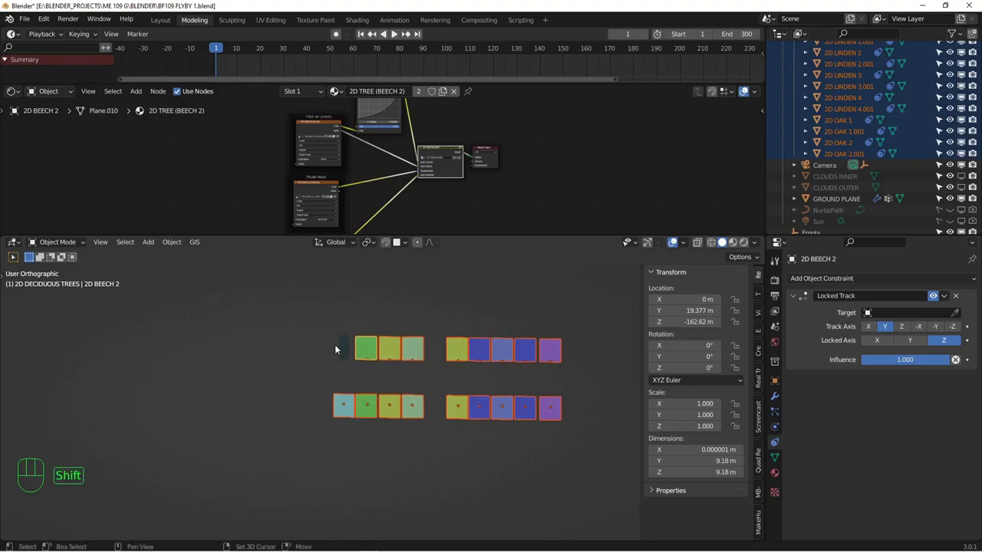
left_click(335, 347, "shift")
middle_click_drag(358, 359, 339, 354, "alt")
left_click_drag(352, 353, 355, 363, "alt")
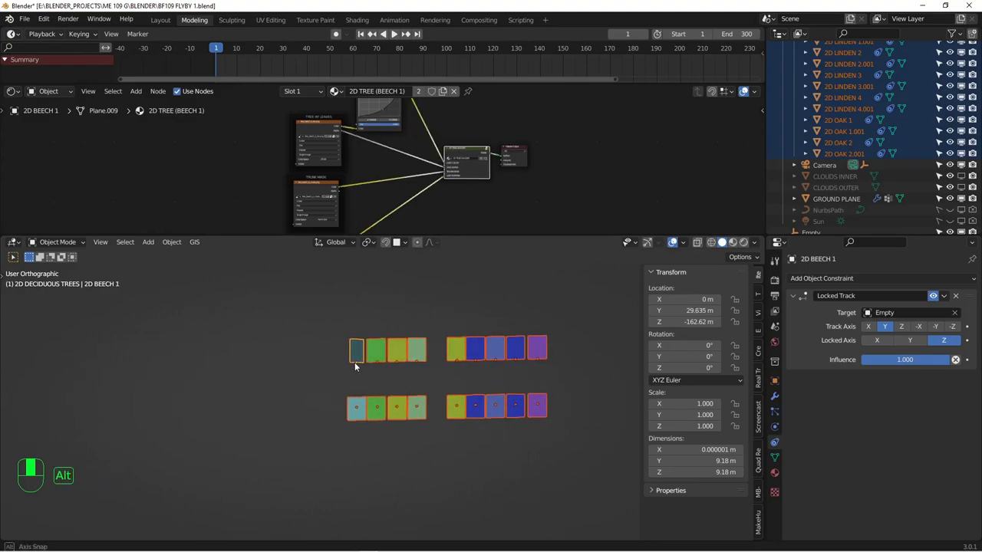
key("ctrl+c")
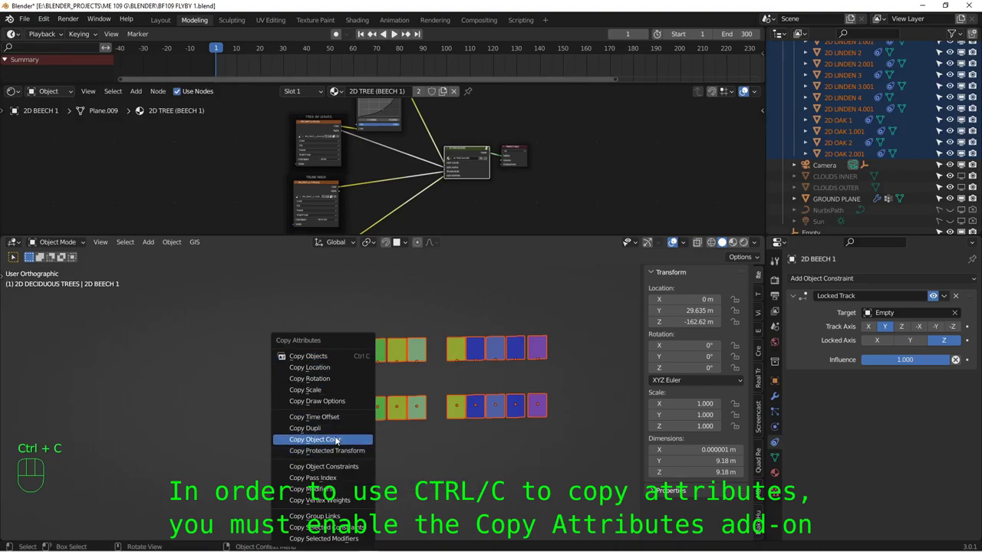
left_click(336, 469)
middle_click_drag(458, 383, 473, 415)
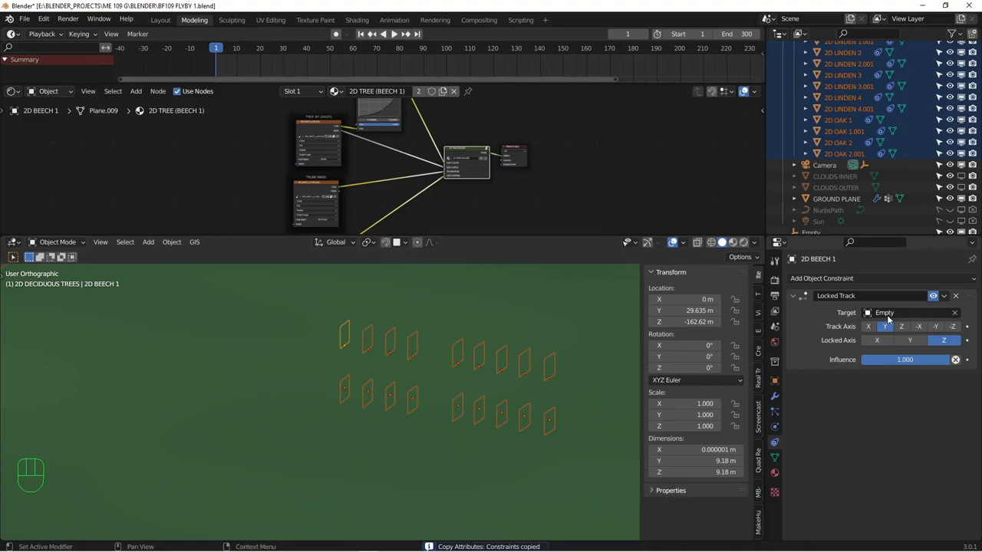
Test-rotate the camera about global Z to check how all the scattered tree planes turn with it, and cancel the rotation.
scroll(383, 314, "down", 10)
middle_click_drag(383, 314, 500, 395, "alt")
left_click(406, 376)
key("r")
key("z")
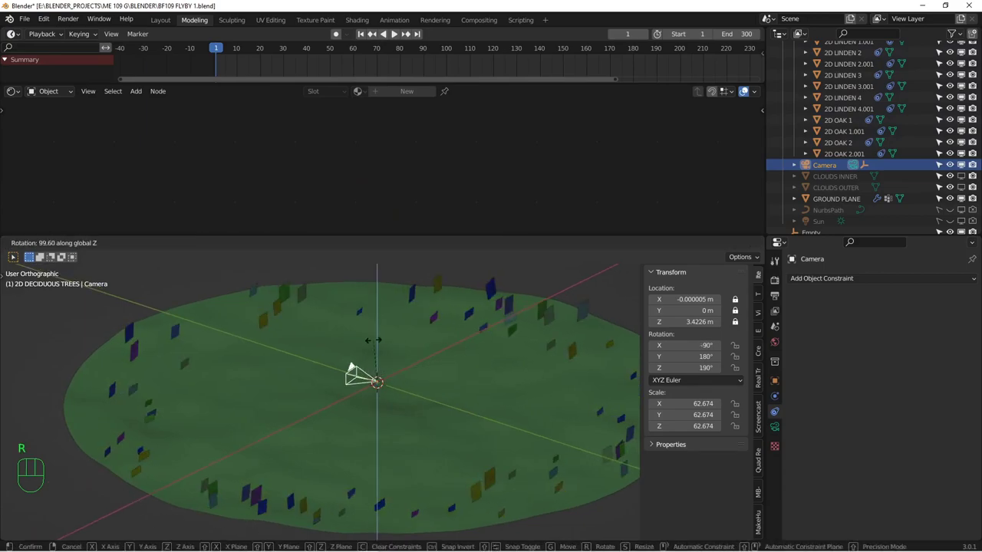
mouse_move(433, 402)
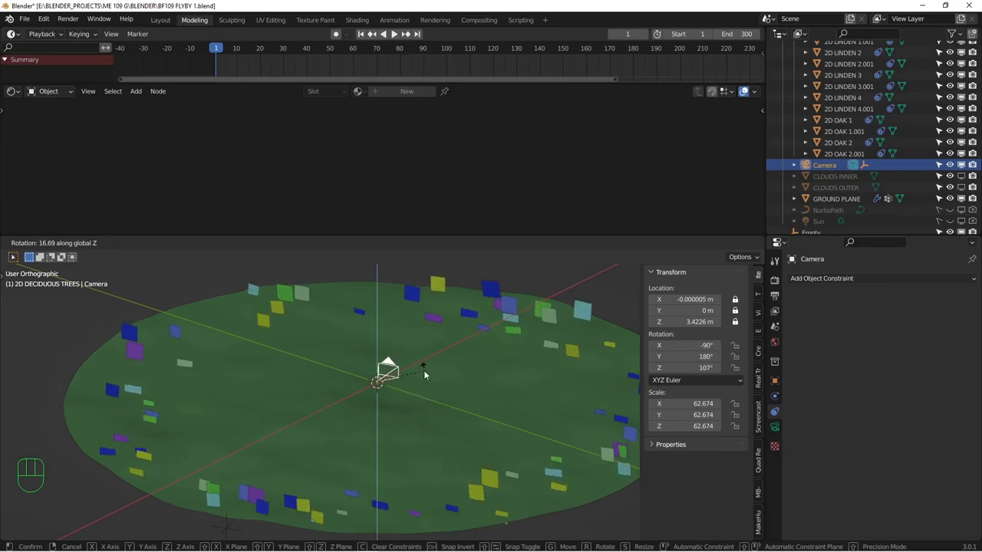
right_click(466, 345)
left_click_drag(458, 338, 507, 151, "alt")
left_click_drag(452, 290, 453, 311, "alt+shift")
left_click_drag(453, 311, 434, 316, "alt")
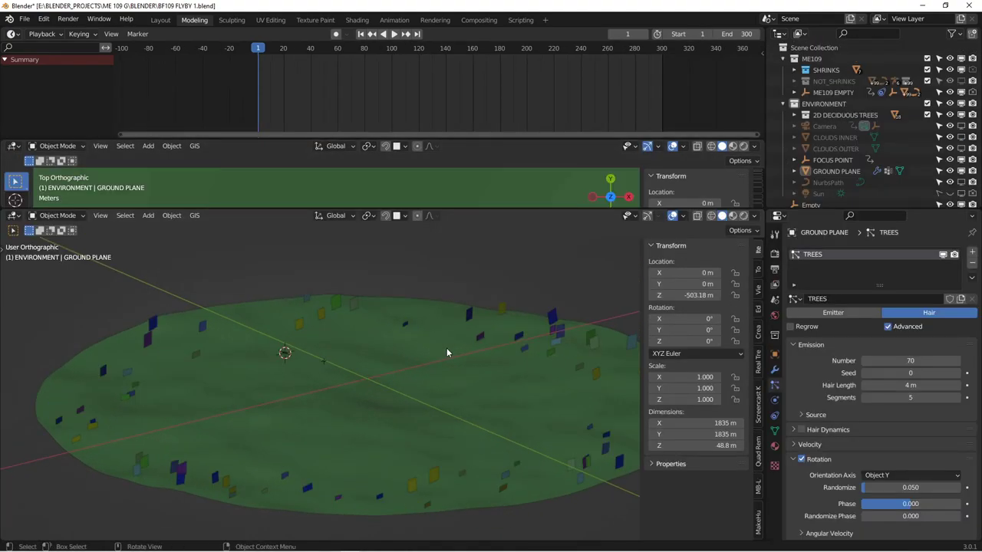
Set the emission number of the ground plane's TREES particle system to 7000.
left_click(424, 341)
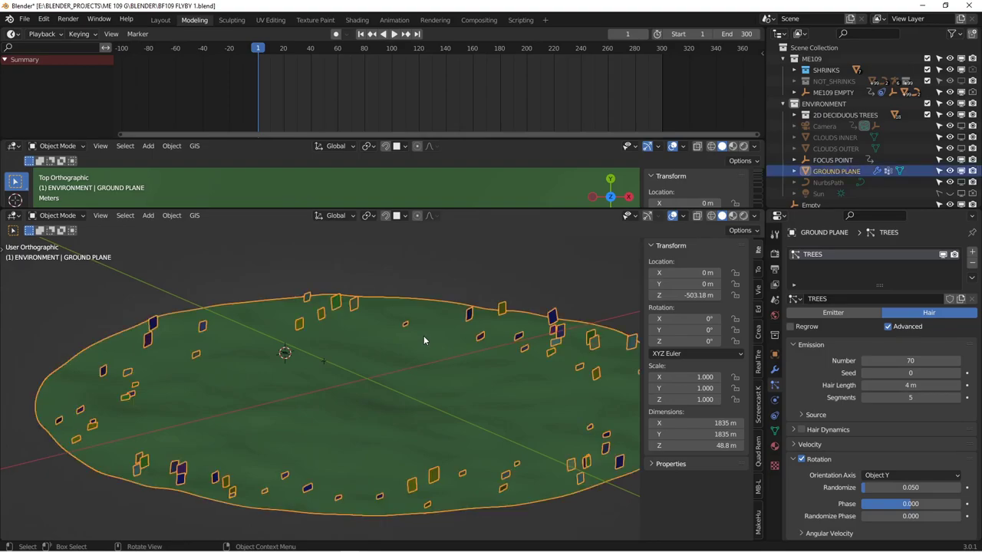
left_click(903, 359)
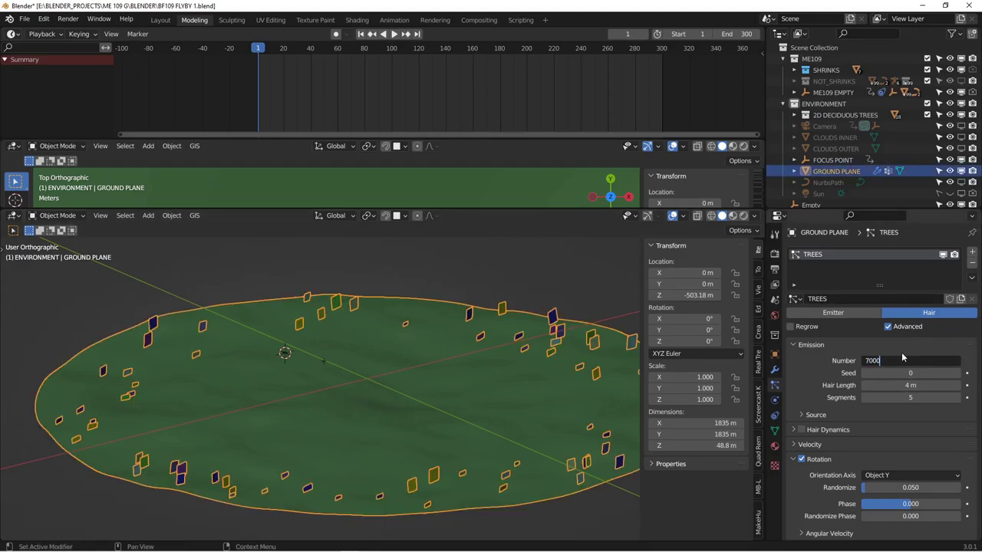
type("7000")
key("Return")
Review the TREES particle system's emission, rotation, render, instance collection and vertex group settings.
scroll(844, 448, "down", 3)
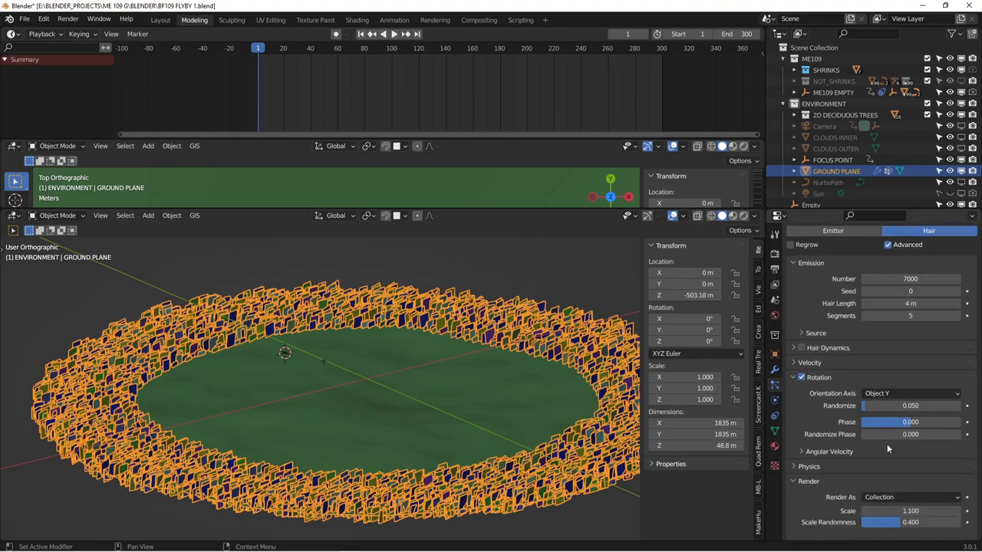
scroll(888, 396, "up", 3)
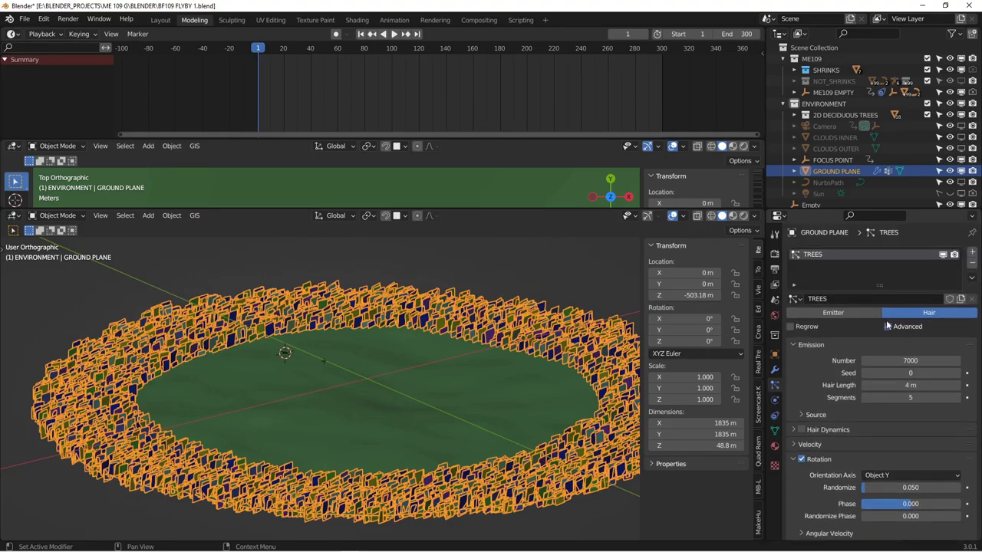
scroll(865, 374, "down", 3)
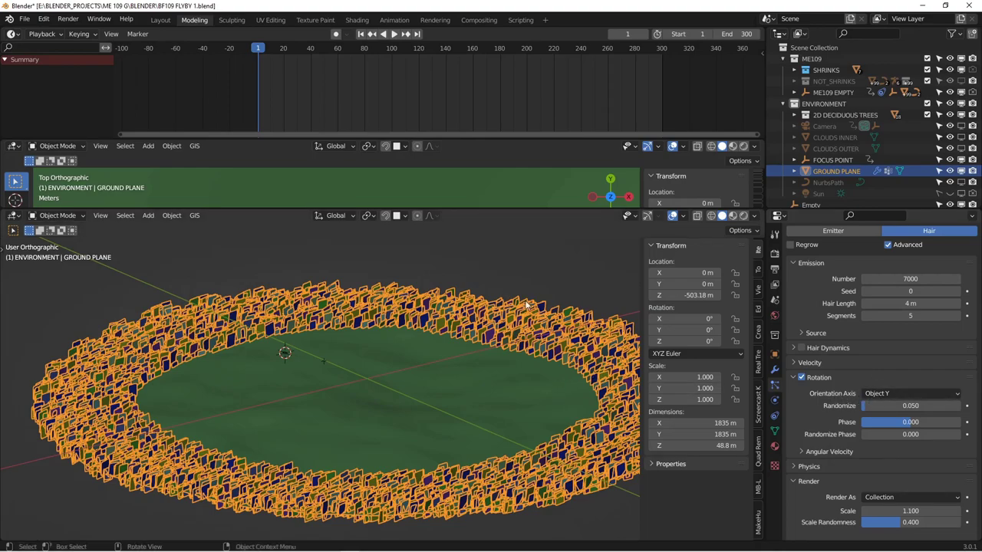
scroll(884, 389, "down", 3)
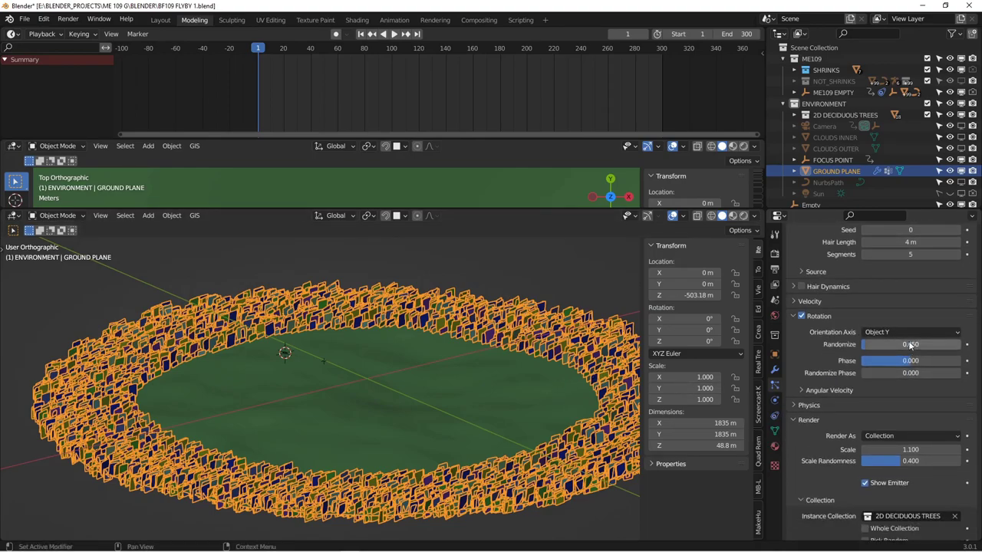
scroll(911, 344, "down", 2)
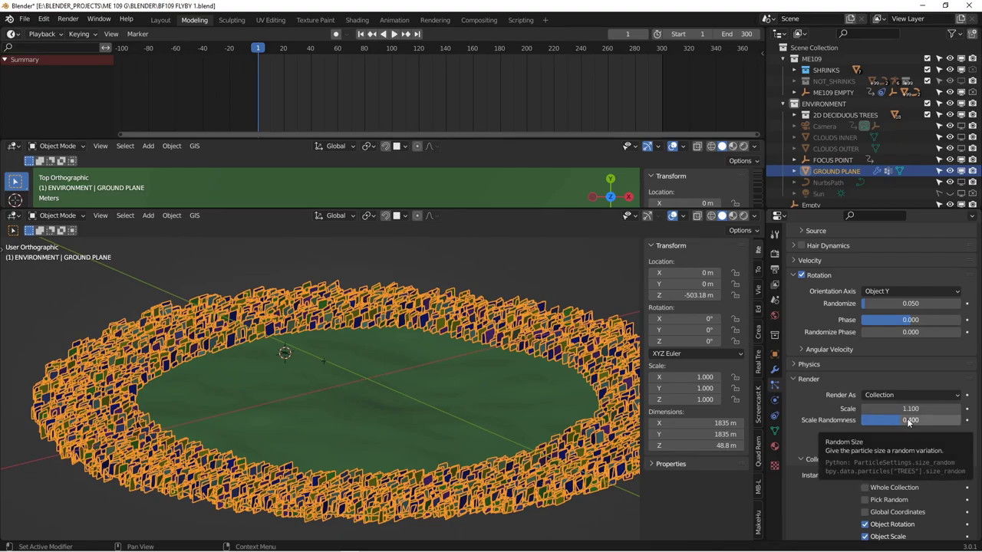
scroll(867, 430, "down", 3)
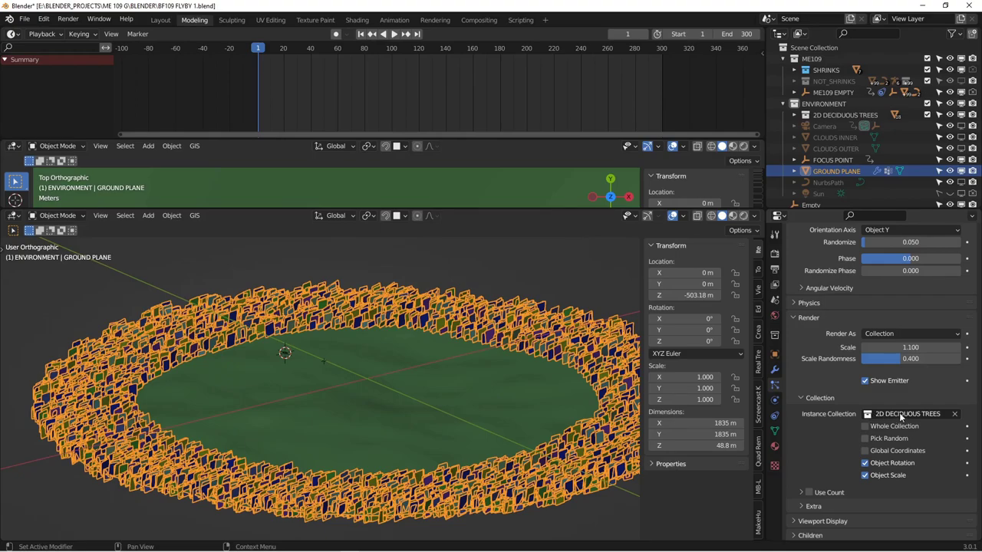
scroll(899, 412, "down", 2)
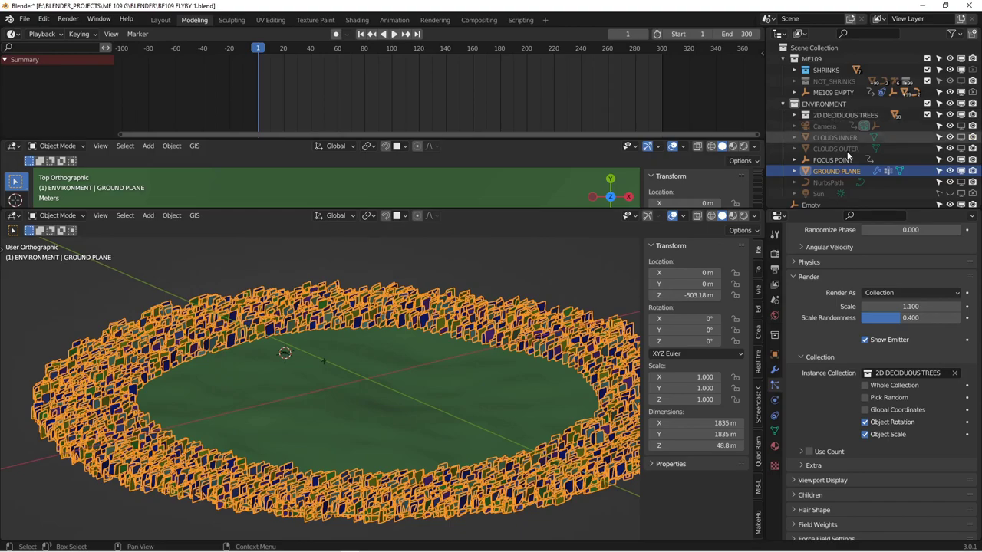
scroll(880, 432, "down", 1)
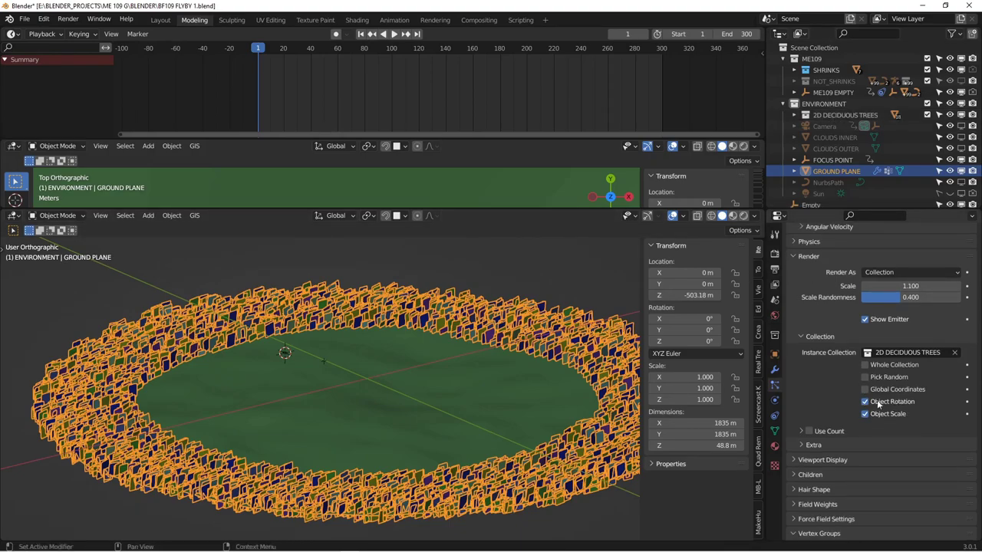
left_click(818, 533)
scroll(883, 429, "down", 3)
scroll(844, 414, "down", 2)
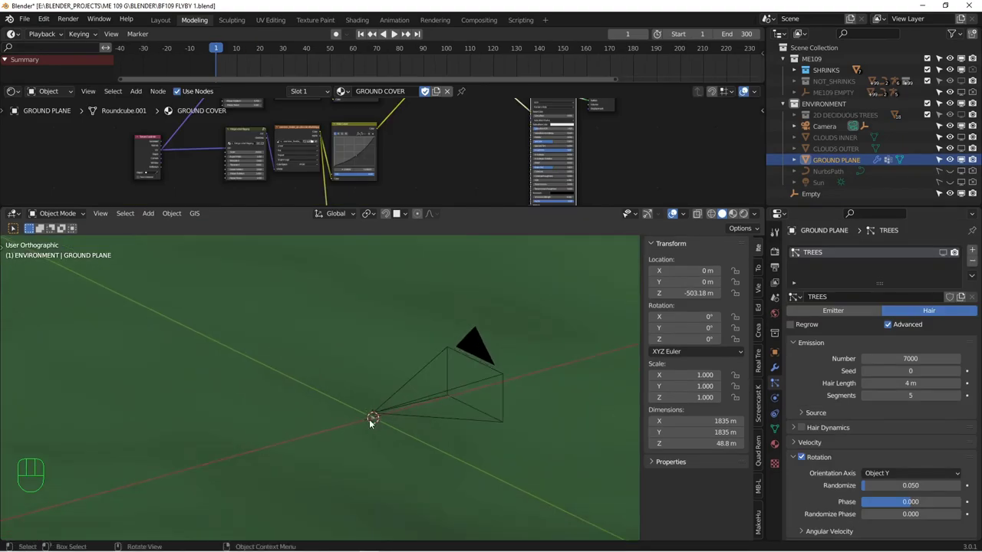
Enable viewport display for ME109 EMPTY, switch to top view and disable viewport display for GROUND PLANE.
scroll(388, 415, "up", 3)
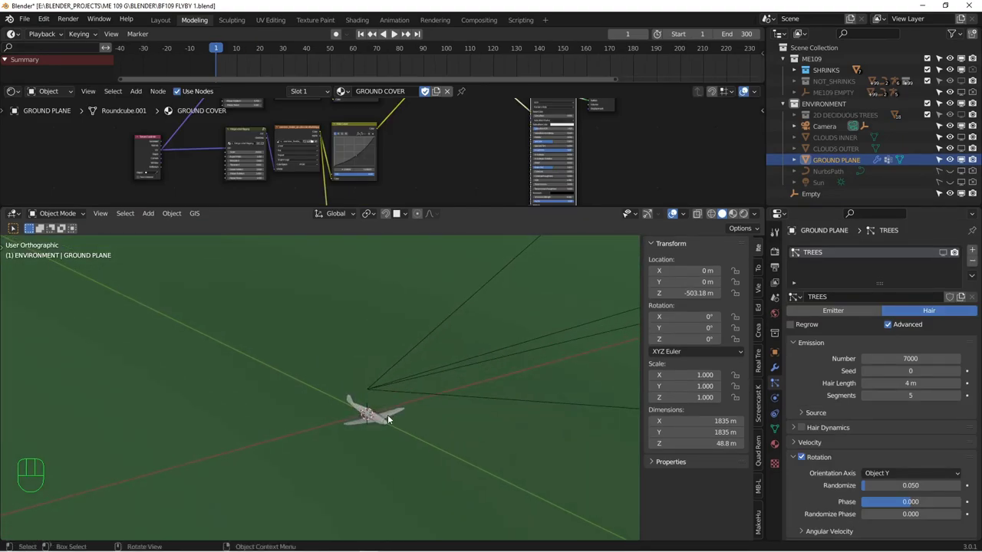
left_click(961, 92)
scroll(483, 362, "down", 4)
scroll(465, 382, "down", 7)
middle_click_drag(460, 391, 497, 411, "alt")
key("KP_7")
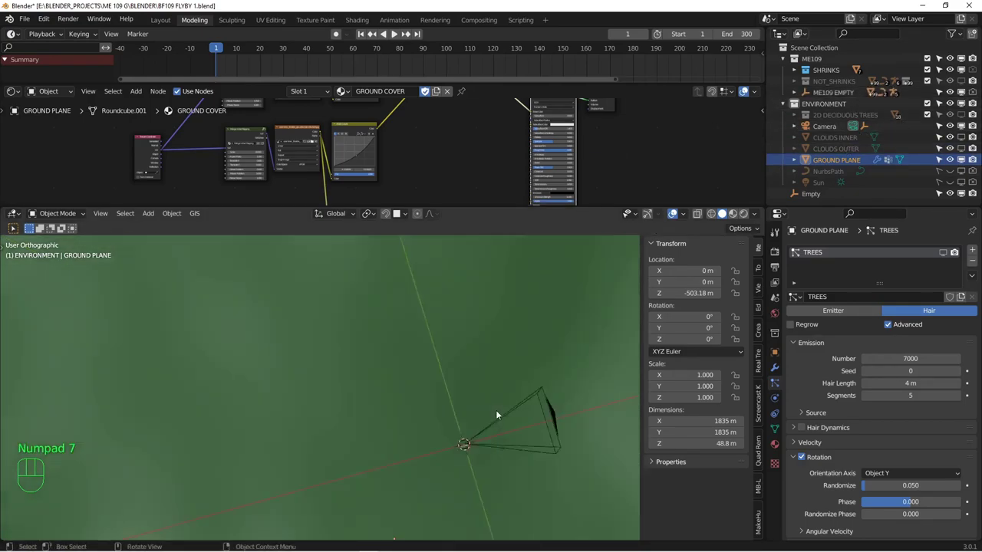
scroll(496, 409, "down", 4)
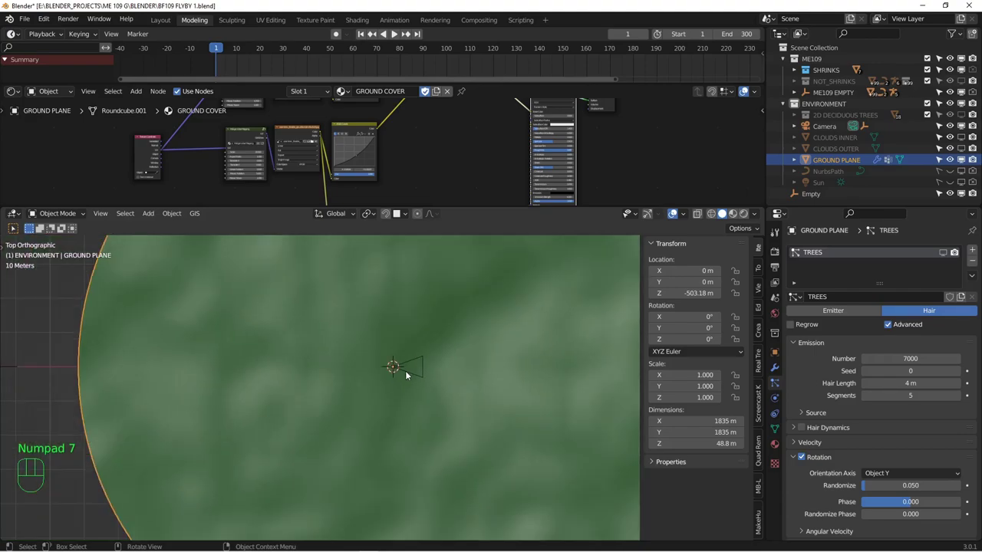
key("alt+a")
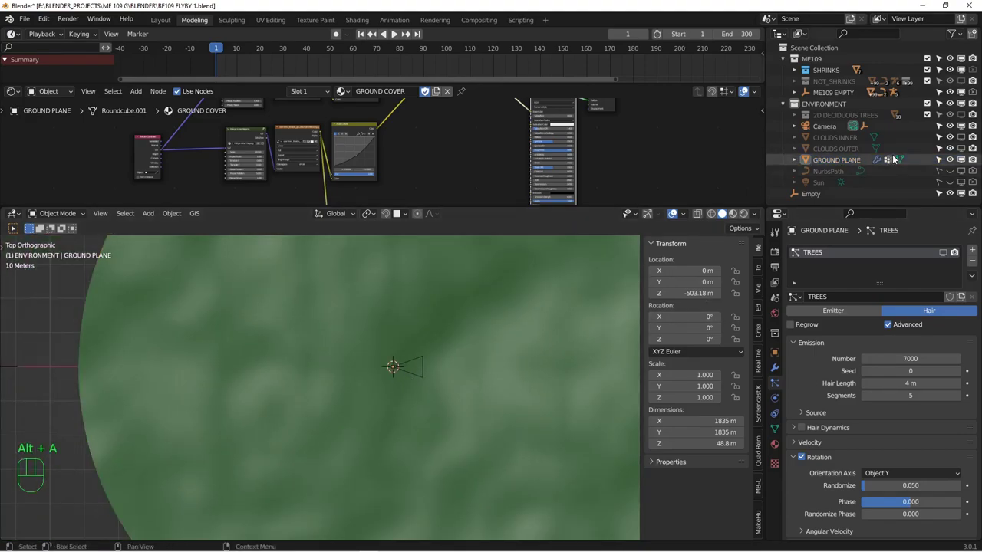
left_click(962, 161)
Add a path curve at the origin and scale it up by about 510, to roughly 2039 m long.
scroll(423, 362, "up", 5)
middle_click_drag(354, 382, 406, 378, "shift")
scroll(406, 378, "down", 2)
key("shift+a")
mouse_move(404, 379)
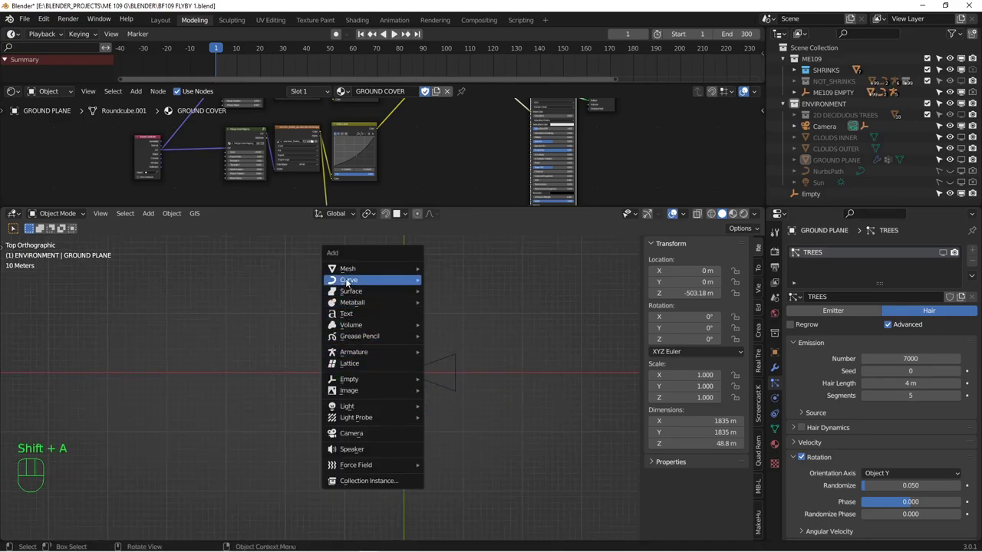
mouse_move(407, 280)
left_click(451, 328)
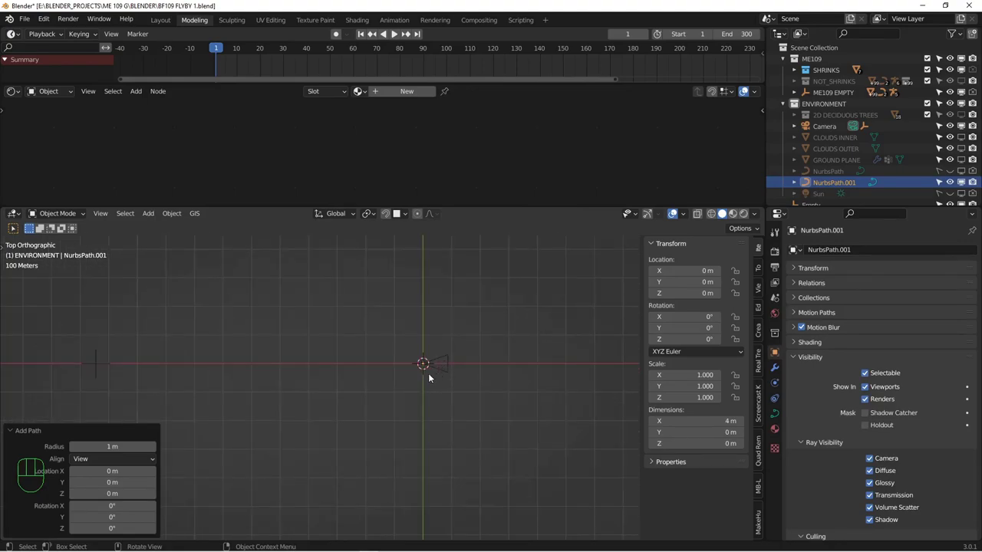
key("s")
left_click(350, 403)
Raise the path along the Z axis so that it lies above the camera.
middle_click_drag(350, 403, 388, 361)
key("g")
key("z")
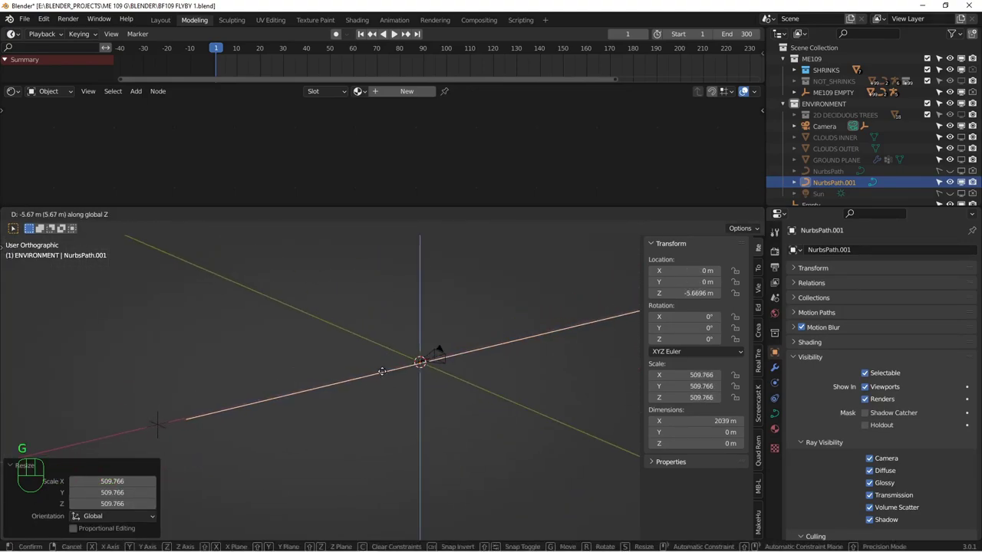
left_click(378, 324)
Try moving the path's second control point in Edit Mode, cancel the move and return to Object Mode.
key("Tab")
middle_click_drag(314, 281, 309, 353)
left_click(310, 353)
key("g")
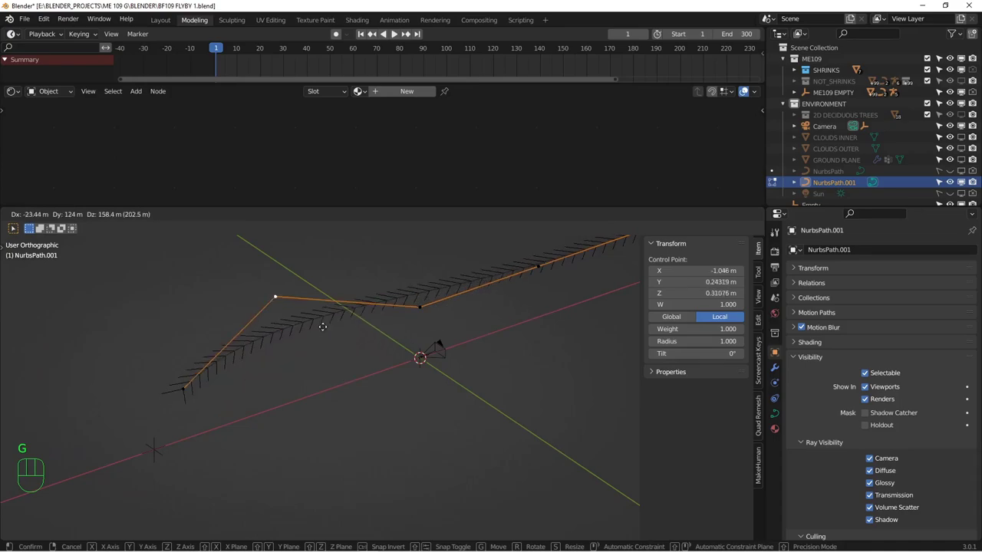
right_click(329, 333)
middle_click_drag(369, 325, 445, 325)
key("Tab")
middle_click_drag(362, 323, 460, 291)
Return the path to Edit Mode in an enlarged viewport and set the curve normals overlay length to 0.10.
key("Tab")
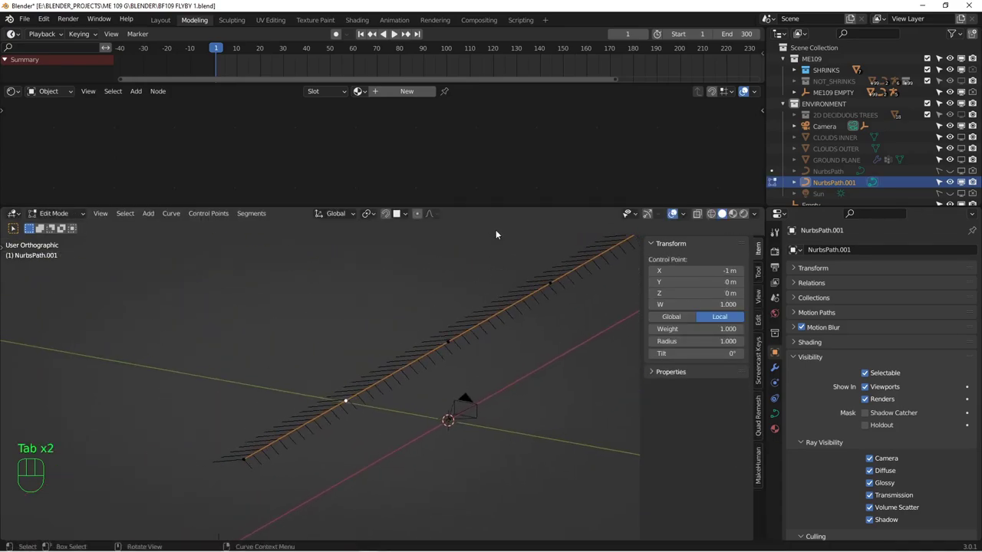
left_click_drag(497, 207, 498, 148)
middle_click_drag(509, 244, 445, 274, "alt+shift")
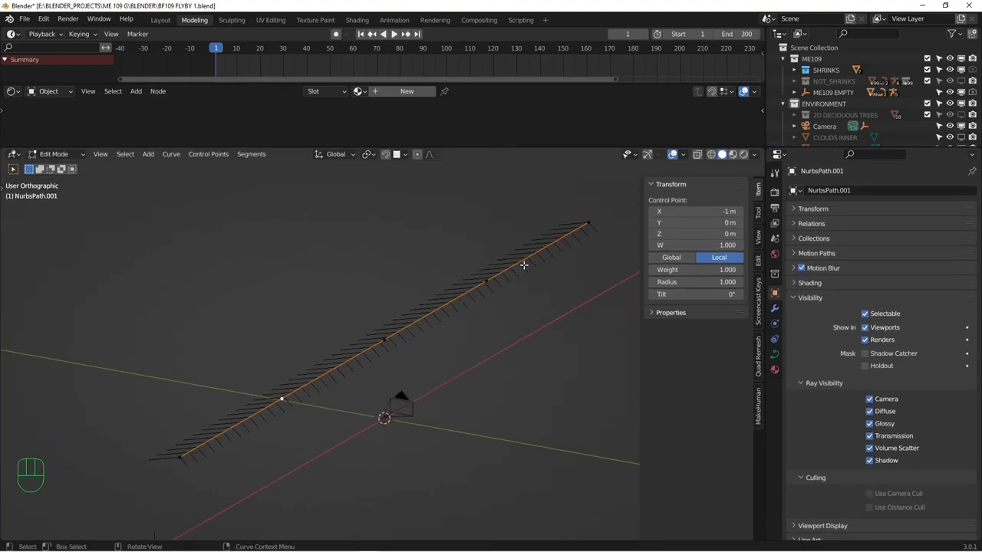
left_click(683, 154)
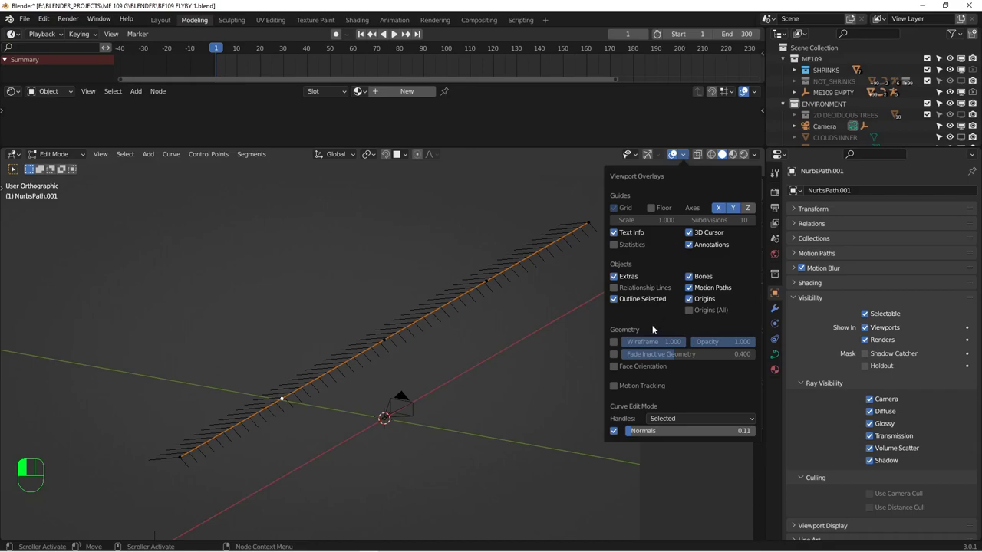
mouse_move(651, 428)
left_mouse_down()
mouse_move(639, 430)
mouse_move(675, 429)
mouse_move(637, 430)
mouse_move(646, 430)
left_mouse_up()
left_click(613, 430)
left_click(615, 430)
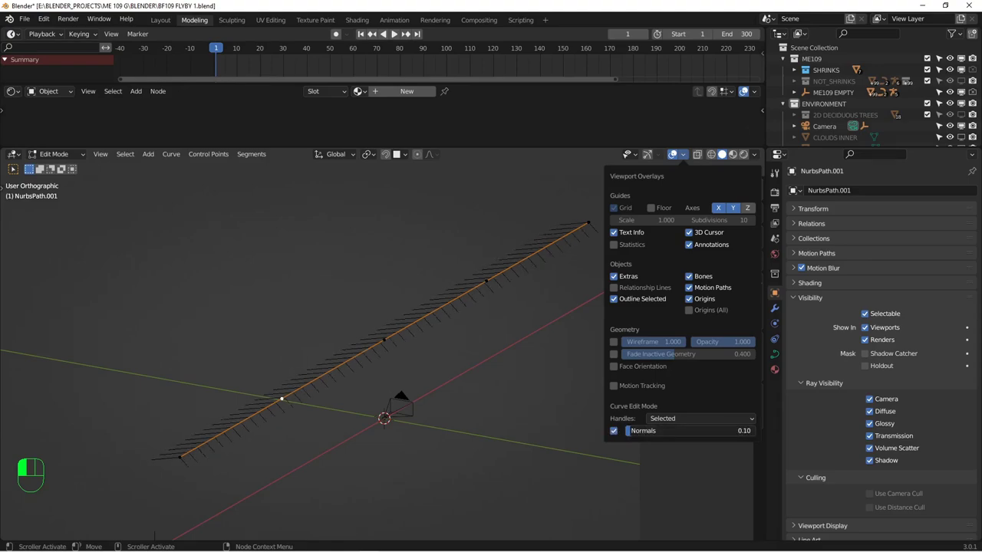
Bend the path into an arc by moving its three inner control points, the middle one by about -67, 299 and 294 m in X, Y, Z.
middle_click_drag(388, 371, 290, 390, "alt")
middle_click_drag(290, 390, 320, 381, "alt+shift")
key("g")
left_click(256, 324)
left_click(543, 270)
key("g")
left_click(460, 181)
left_click(429, 325)
key("g")
left_click(320, 213)
scroll(359, 264, "down", 4)
left_click_drag(370, 278, 415, 334, "alt")
left_click_drag(415, 334, 391, 353, "alt")
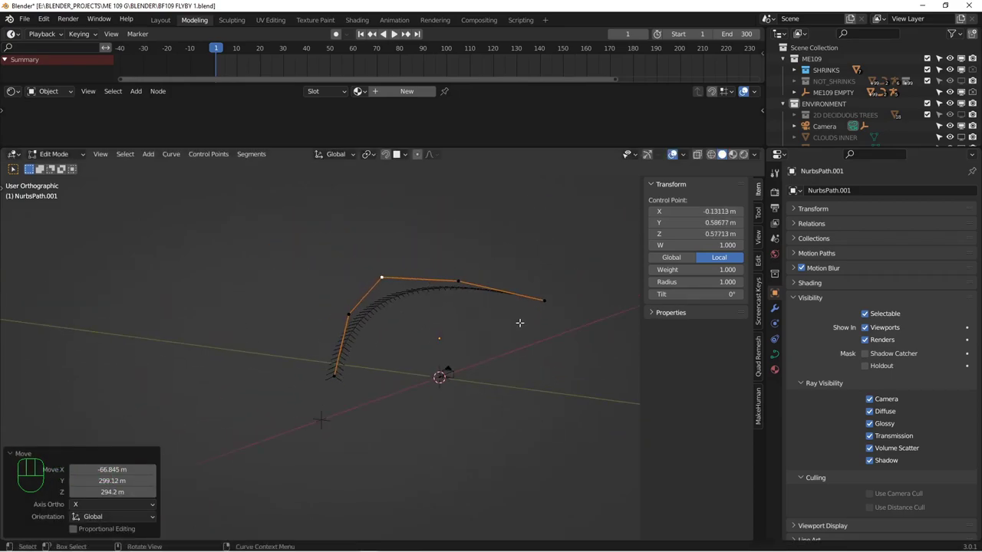
Leave Edit Mode on the path, select ME109 EMPTY around the airplane, and test-move it before cancelling the move.
middle_click_drag(501, 328, 478, 337)
scroll(478, 337, "up", 3)
middle_click_drag(391, 338, 427, 332, "shift")
scroll(437, 344, "up", 14)
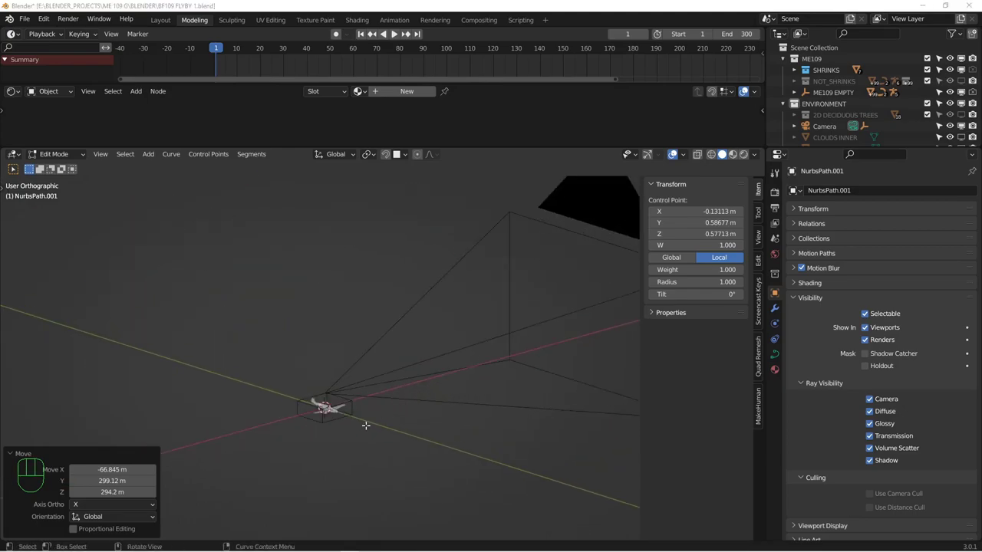
left_click(338, 421)
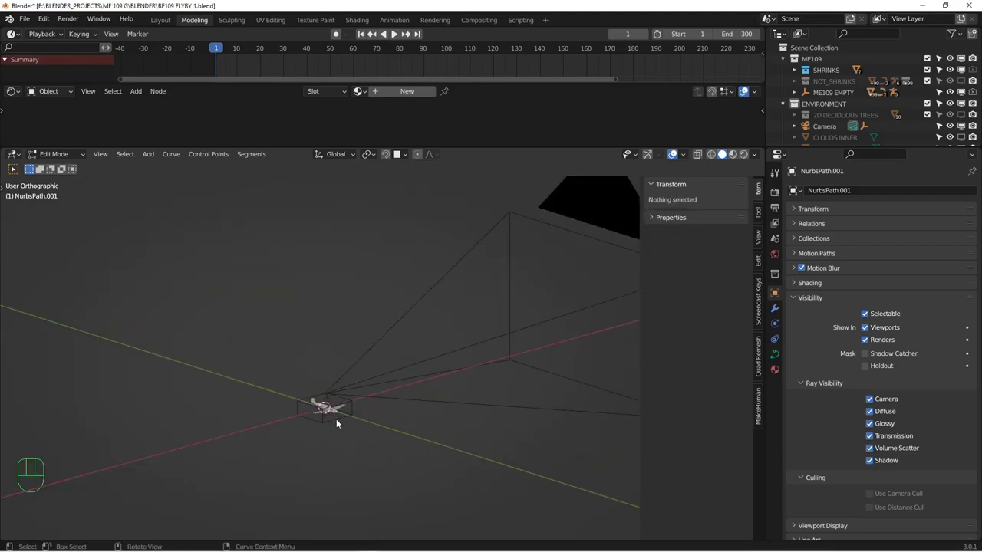
key("Tab")
left_click(336, 420)
scroll(337, 420, "down", 4)
key("g")
right_click(354, 415)
scroll(348, 423, "up", 4)
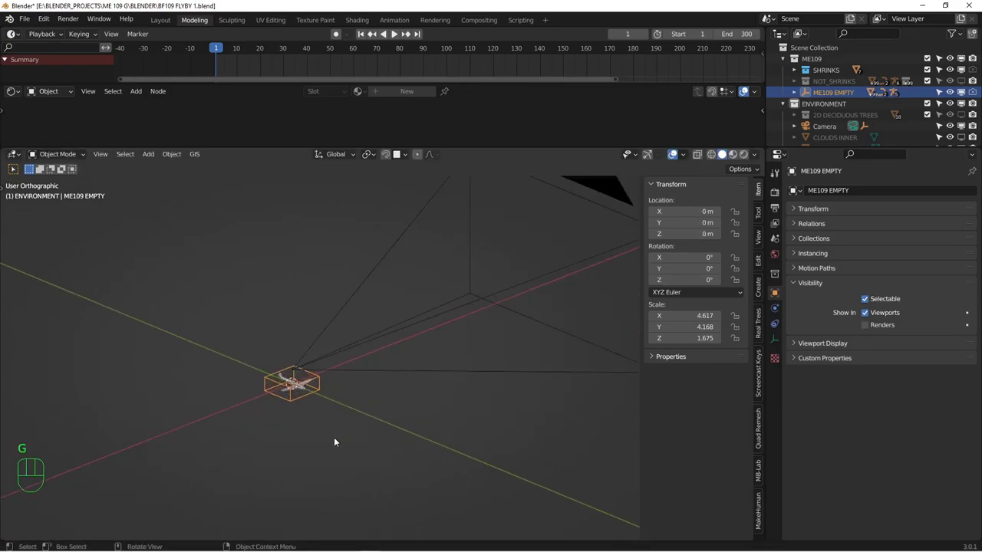
Add a Follow Path constraint to ME109 EMPTY and pick the curved path NurbsPath.001 as its target.
key("g")
right_click(319, 395)
scroll(314, 391, "down", 4)
scroll(316, 391, "down", 3)
left_click_drag(259, 375, 337, 364, "alt+shift")
left_click_drag(338, 364, 364, 355, "alt")
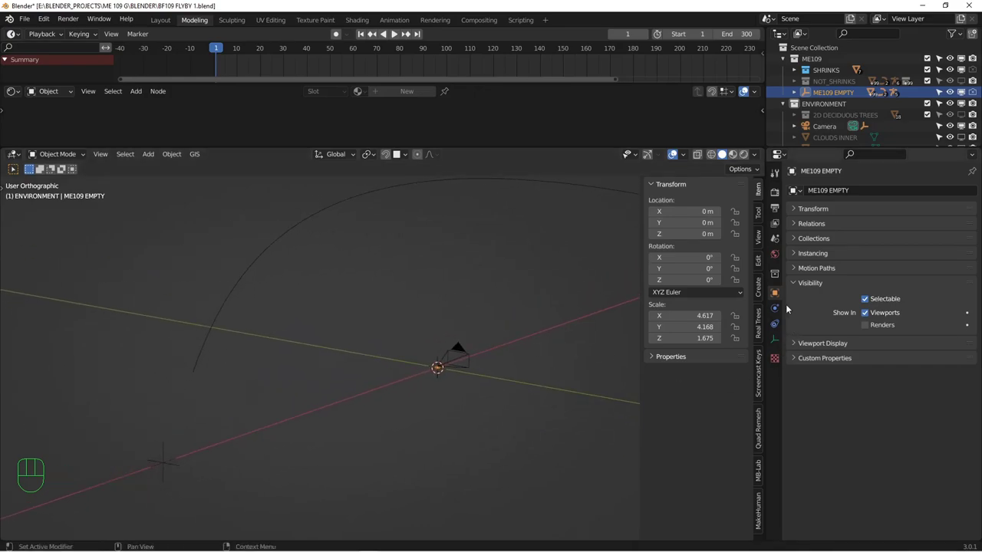
left_click(775, 325)
left_click(851, 191)
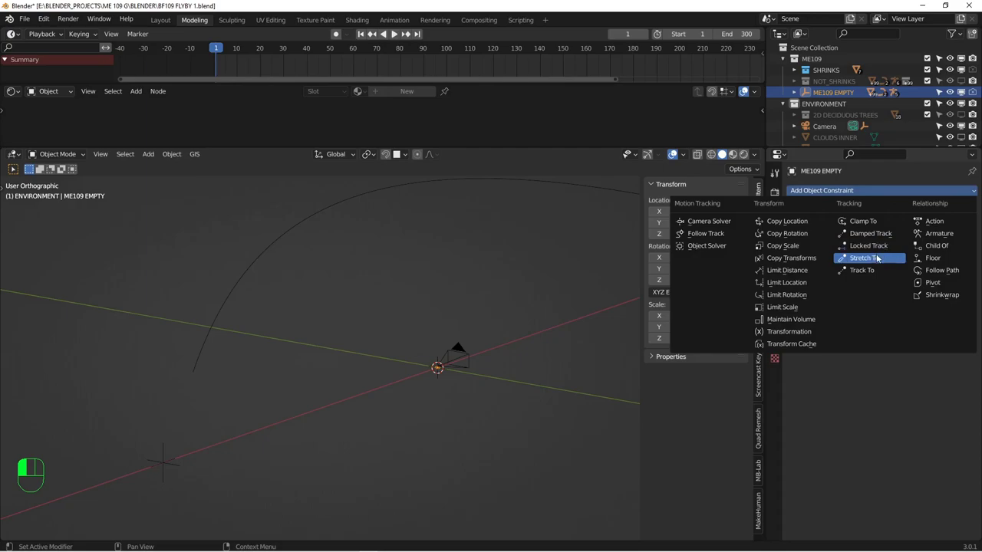
left_click(937, 271)
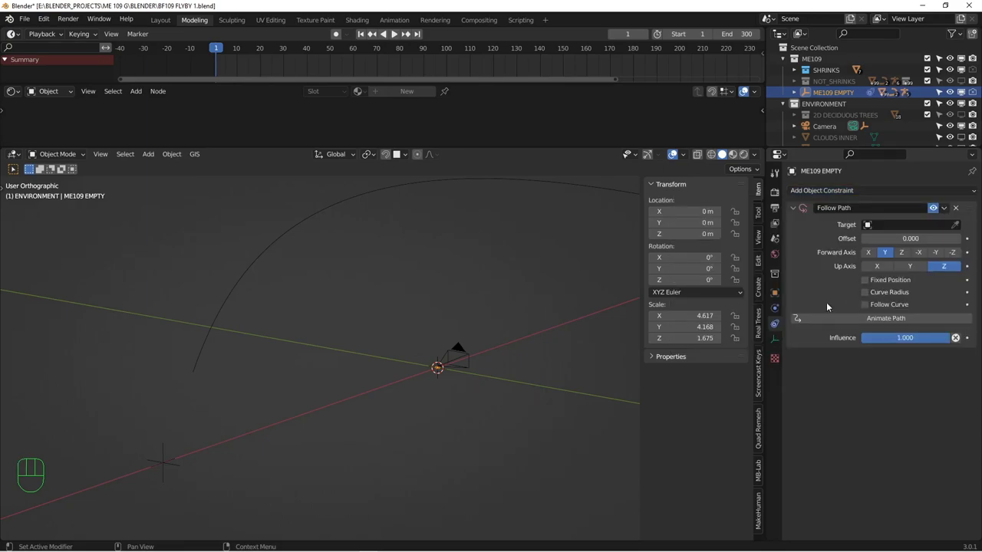
left_click(955, 225)
left_click(218, 319)
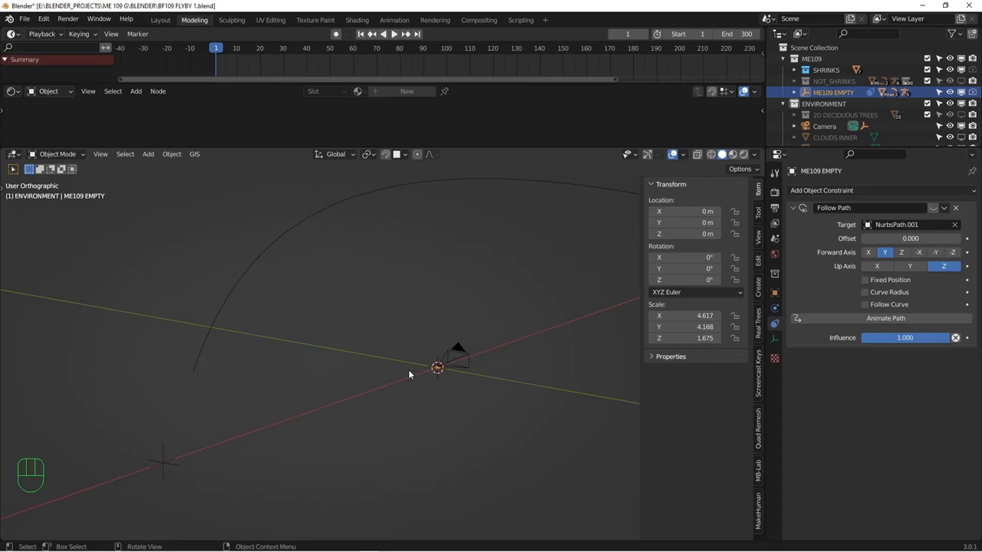
Move ME109 EMPTY by about -124, 143 and -67 m in X, Y, Z, and clear its location and rotation.
key("g")
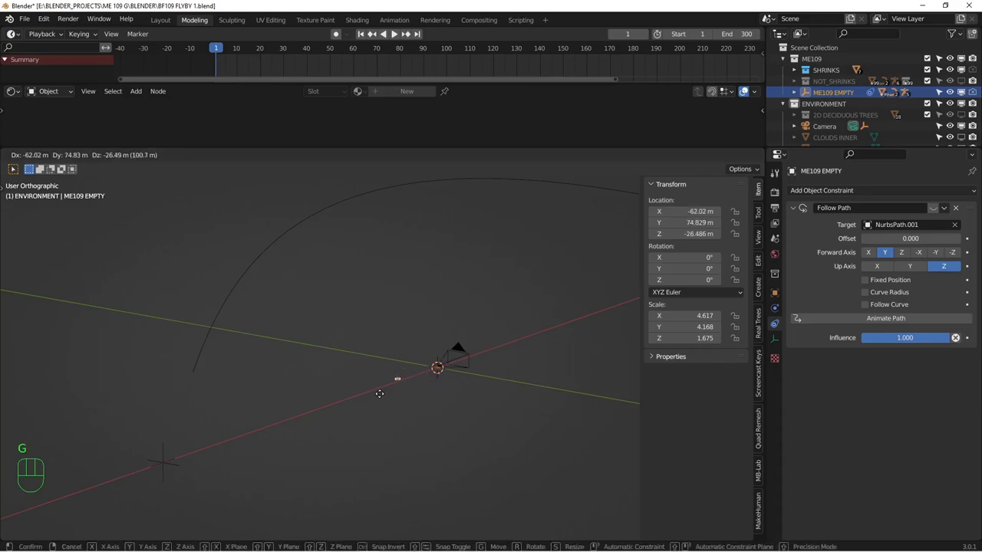
left_click(357, 402)
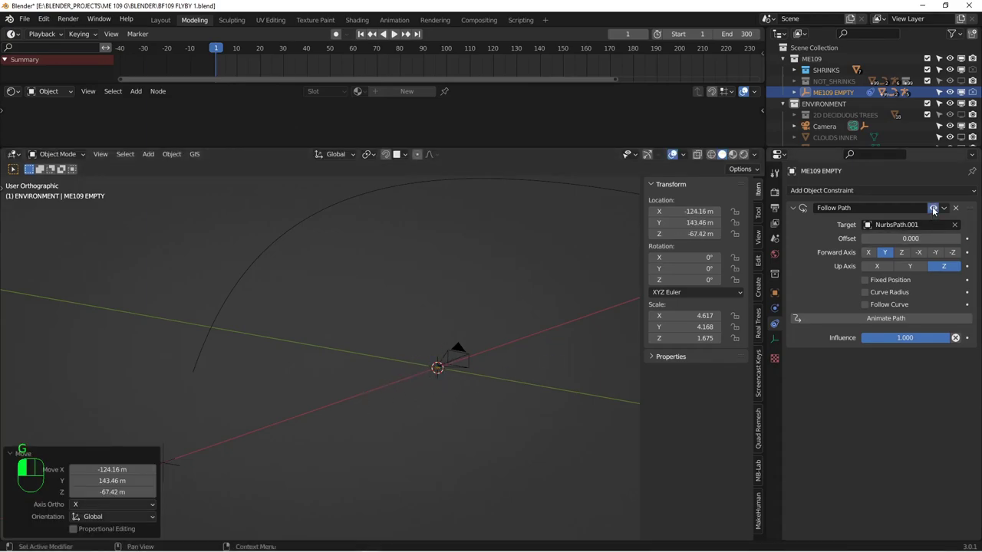
scroll(489, 370, "down", 3)
scroll(237, 340, "down", 4)
scroll(239, 339, "up", 4)
scroll(263, 346, "up", 3)
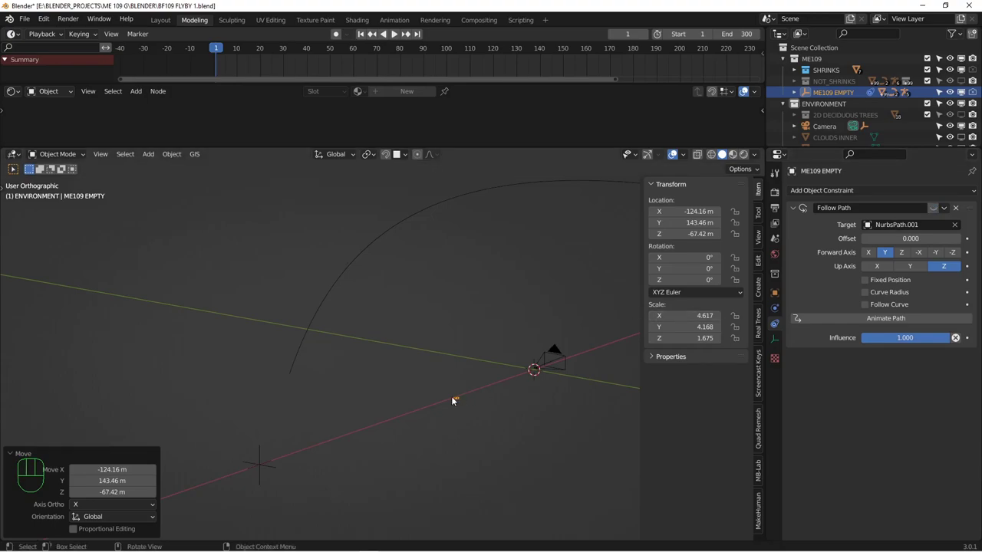
key("alt")
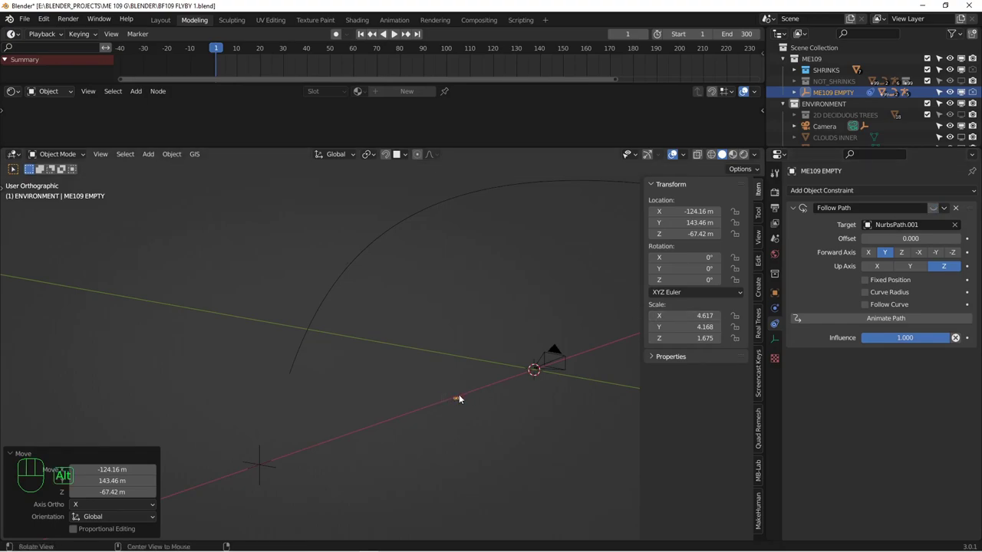
key("alt+g")
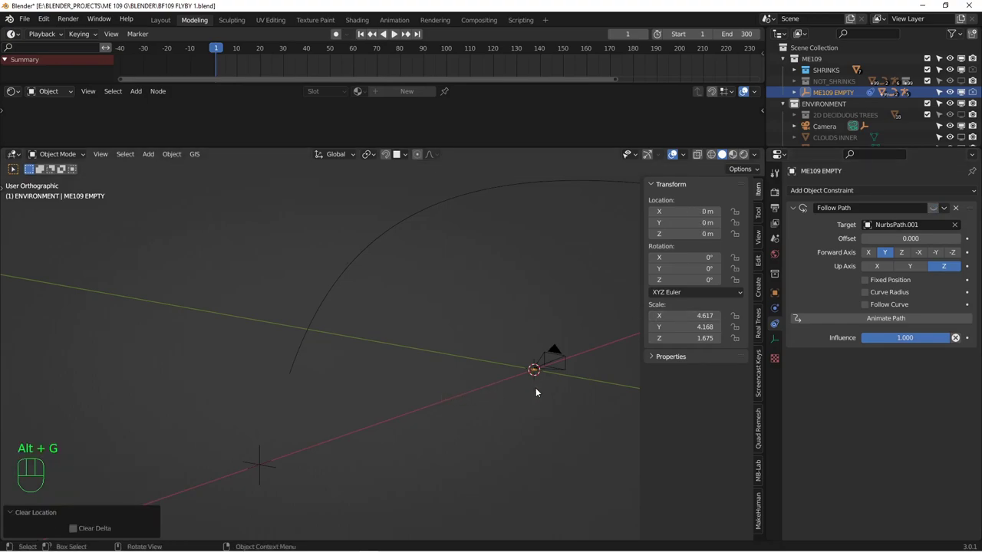
key("alt+r")
scroll(546, 391, "up", 3)
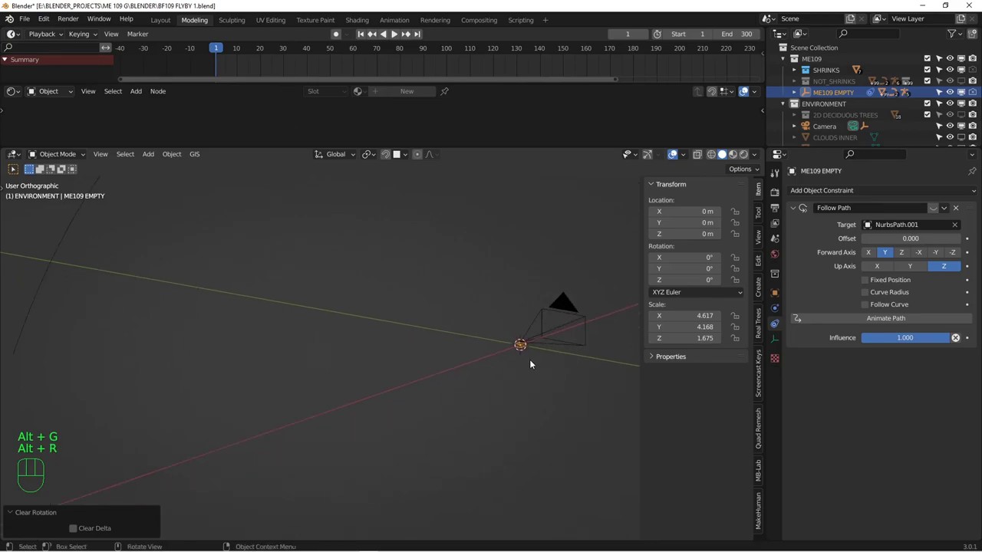
Move ME109 EMPTY by about -8, 29 and 29 m, clear its location, rotate it freely and clear its rotation.
scroll(526, 354, "up", 5)
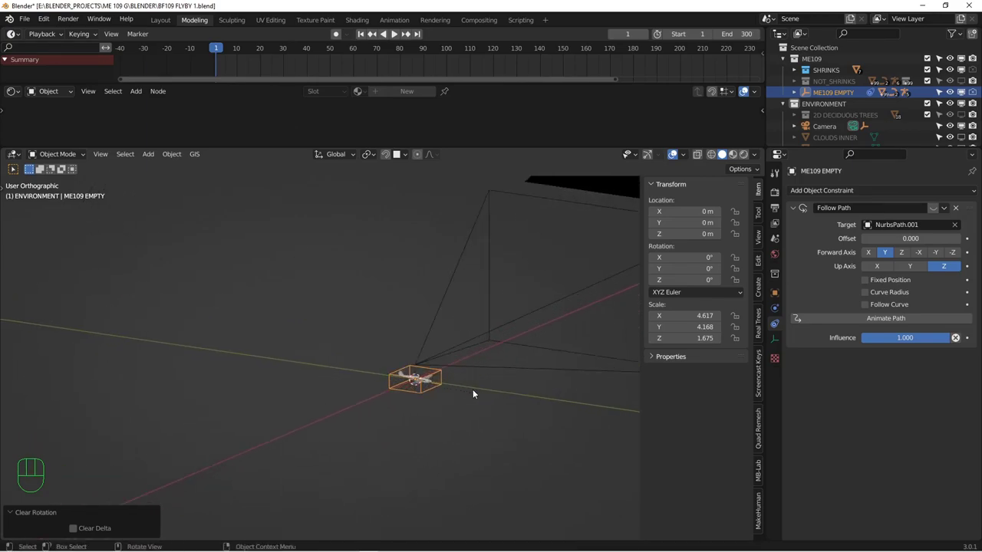
key("g")
left_click(338, 265)
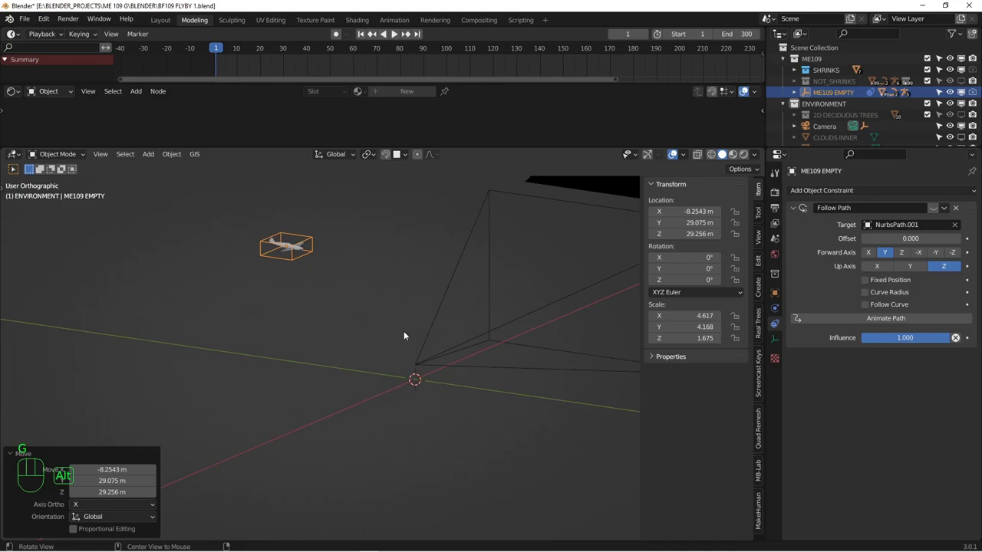
key("alt+g")
key("r")
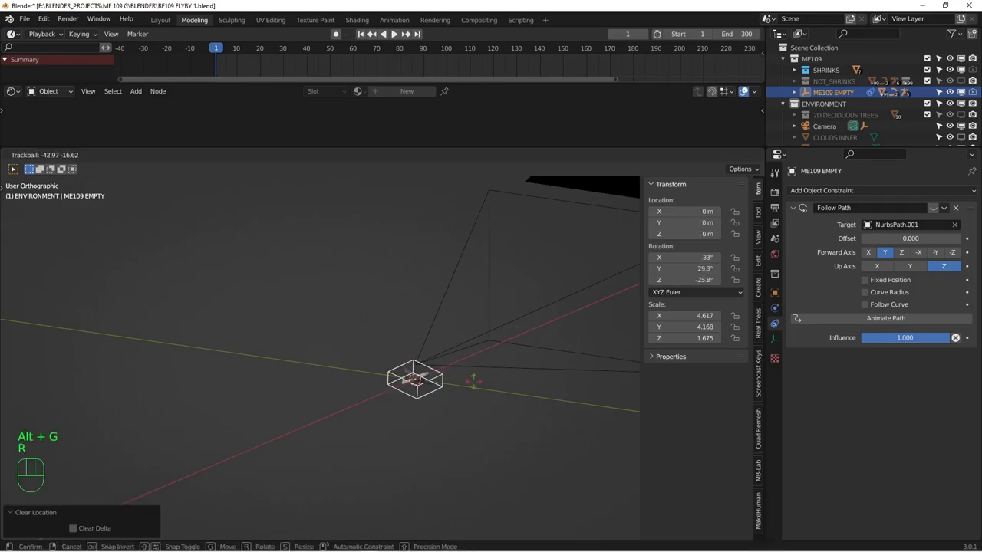
left_click(528, 402)
key("alt+r")
Re-enable the Follow Path constraint on ME109 EMPTY and turn on Follow Curve.
middle_click_drag(417, 396, 452, 357, "alt")
scroll(432, 386, "down", 4)
scroll(406, 361, "down", 7)
middle_click_drag(374, 403, 298, 394)
middle_click_drag(249, 396, 381, 382, "alt+shift")
scroll(338, 382, "up", 12)
middle_click_drag(264, 452, 399, 377, "alt+shift")
scroll(410, 373, "up", 3)
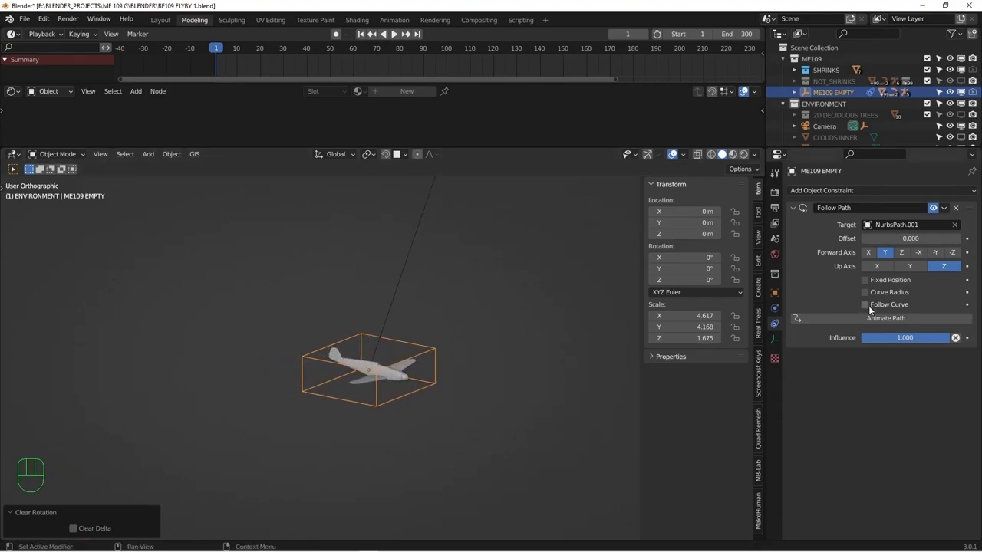
left_click(868, 306)
mouse_move(315, 361)
middle_mouse_down("alt")
mouse_move(520, 330)
mouse_move(295, 382)
mouse_move(310, 364)
middle_mouse_up("alt")
Show the viewport gizmos with the move axes on the airplane's empty.
left_click(655, 155)
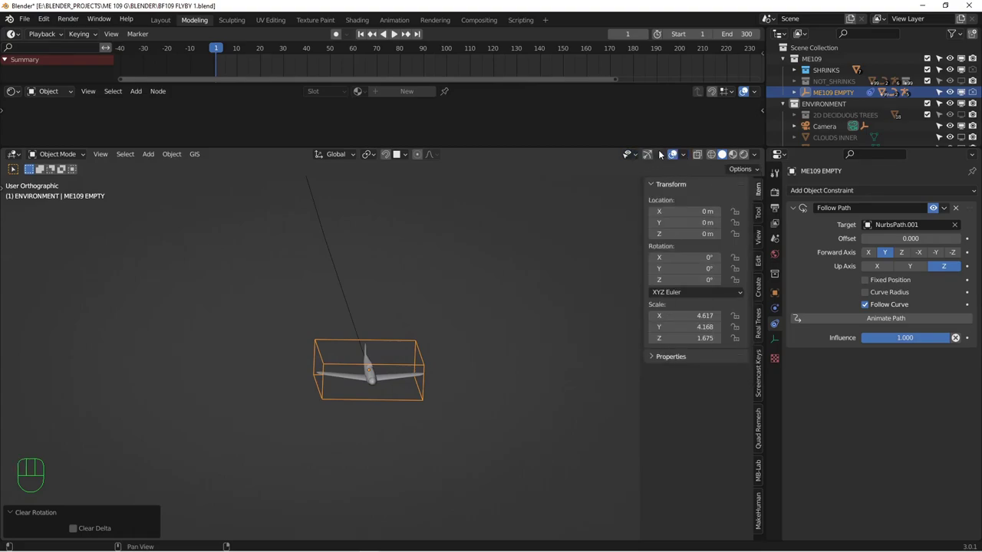
left_click(656, 155)
left_click(645, 156)
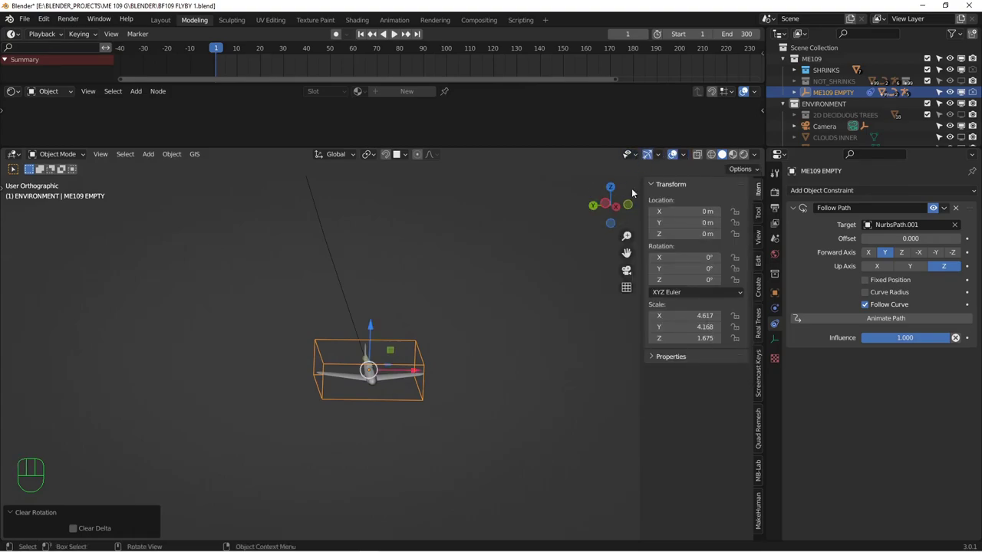
middle_click_drag(426, 376, 560, 277, "alt")
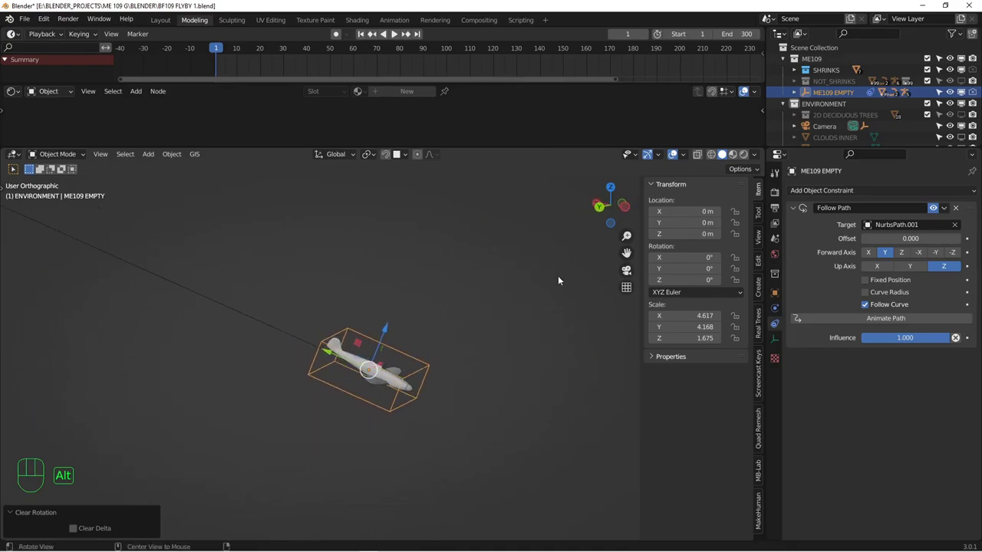
left_click(658, 156)
left_click_drag(305, 384, 314, 388, "alt")
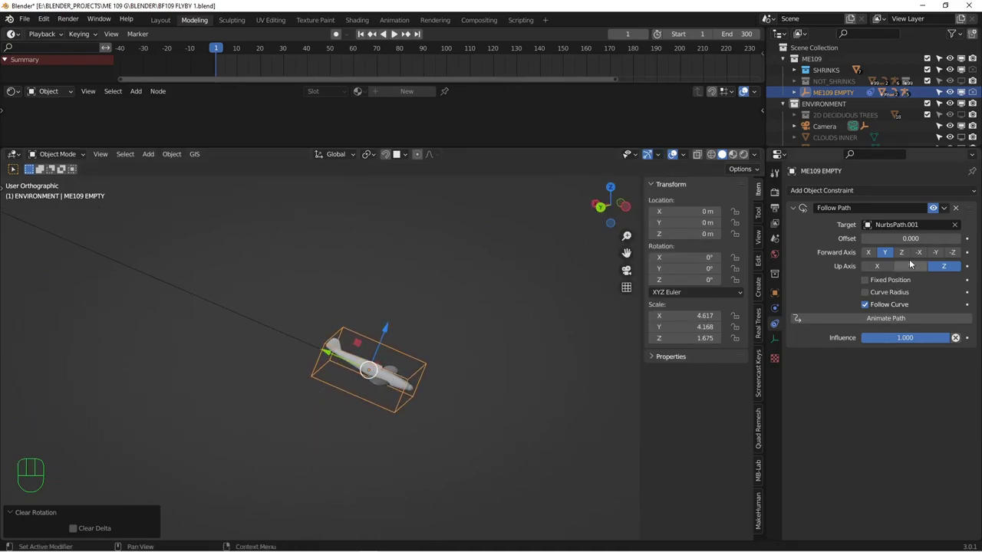
Set the Follow Path constraint's forward axis to -Y and check the airplane's direction along the curve.
left_click(937, 253)
middle_click_drag(445, 366, 222, 427, "alt")
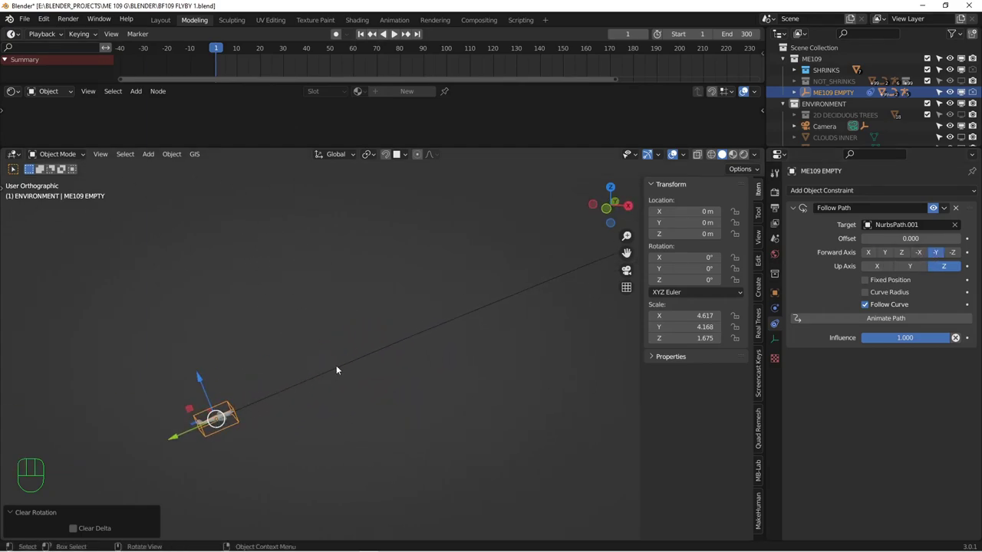
middle_click_drag(497, 305, 410, 353, "alt")
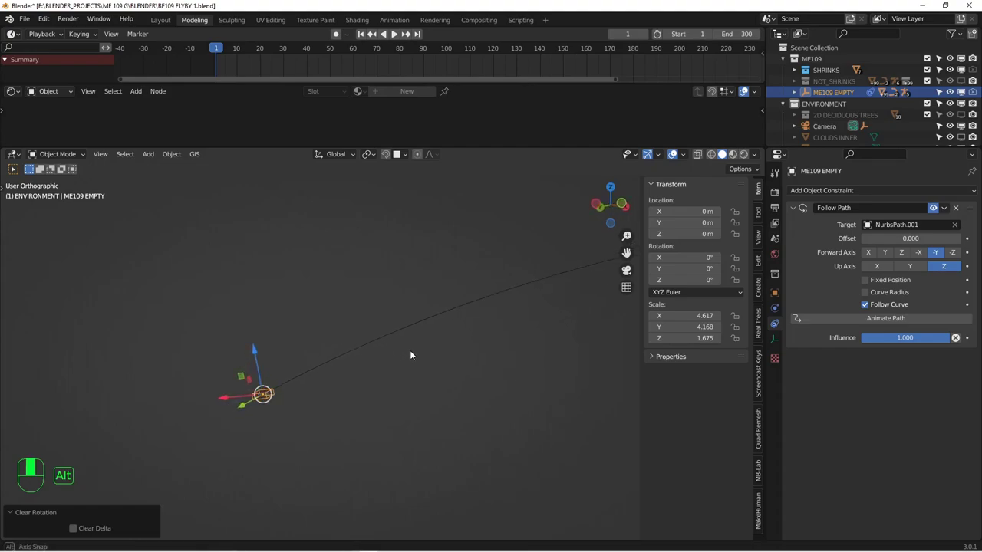
Play the timeline to check for airplane movement, return to frame 1 and reselect ME109 EMPTY.
left_click(394, 34)
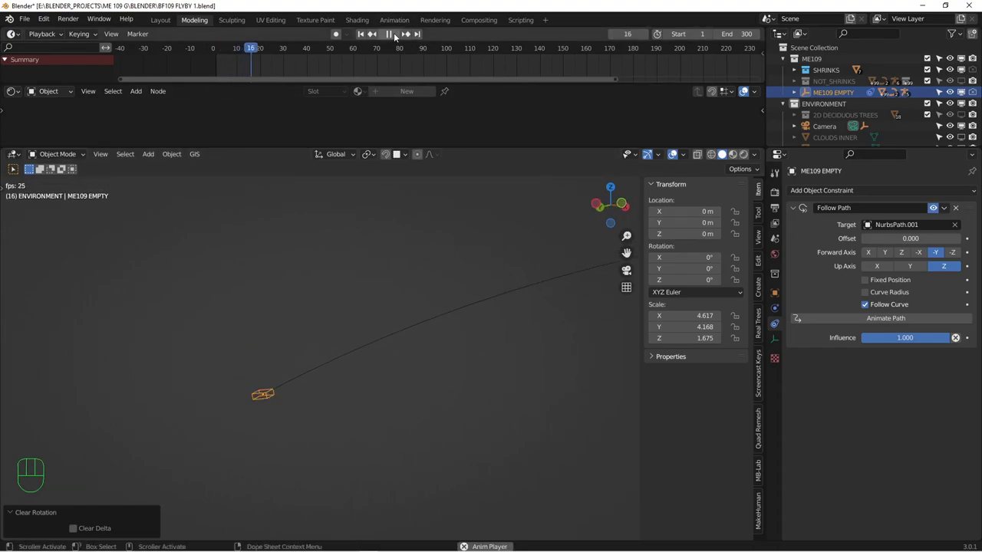
left_click(360, 34)
middle_click_drag(298, 387, 355, 365, "alt")
left_click(398, 322)
scroll(391, 354, "down", 8)
scroll(336, 377, "up", 1)
left_click(230, 456)
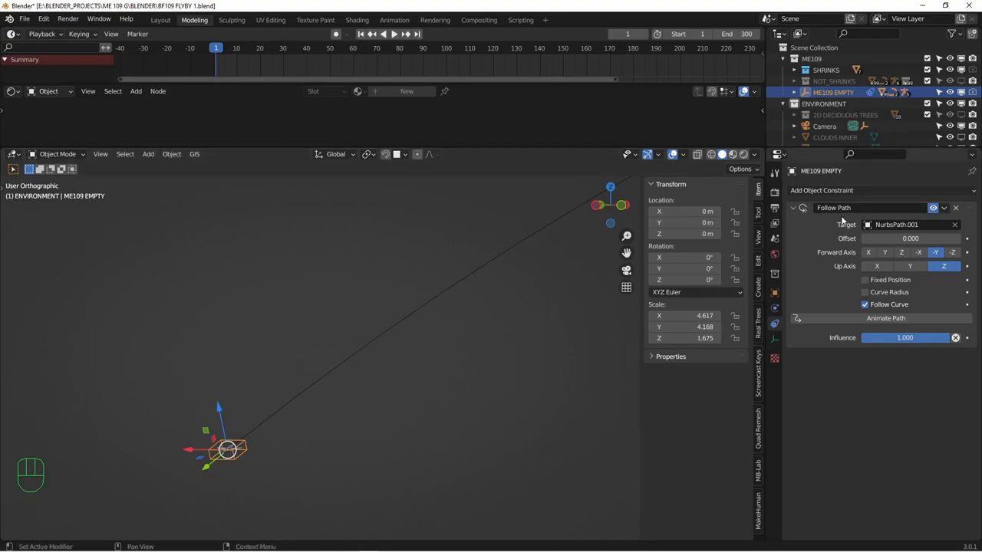
Run Animate Path on the Follow Path constraint and briefly play the start of the flight.
left_click(875, 321)
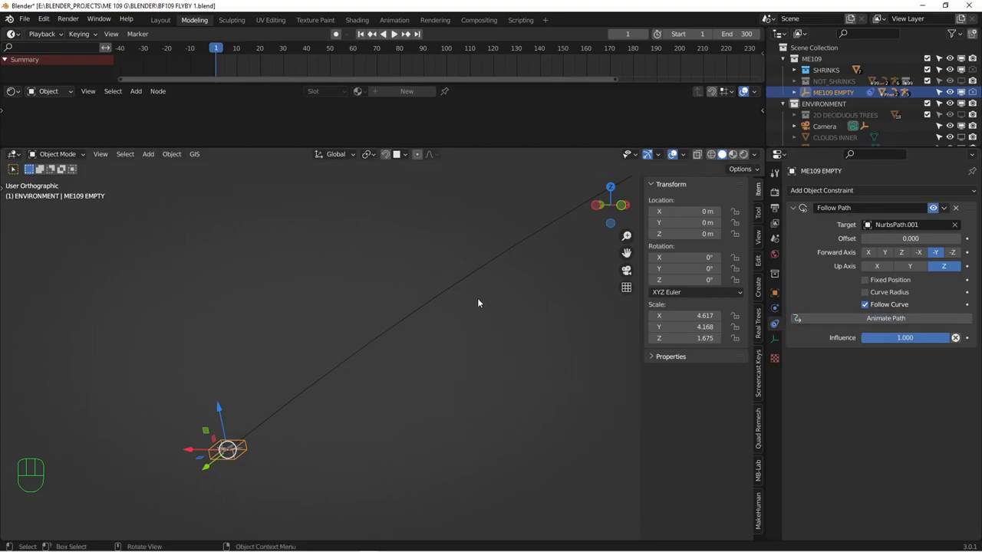
left_click(394, 36)
left_click(393, 36)
scroll(436, 269, "down", 7)
left_click_drag(535, 274, 288, 379, "alt+shift")
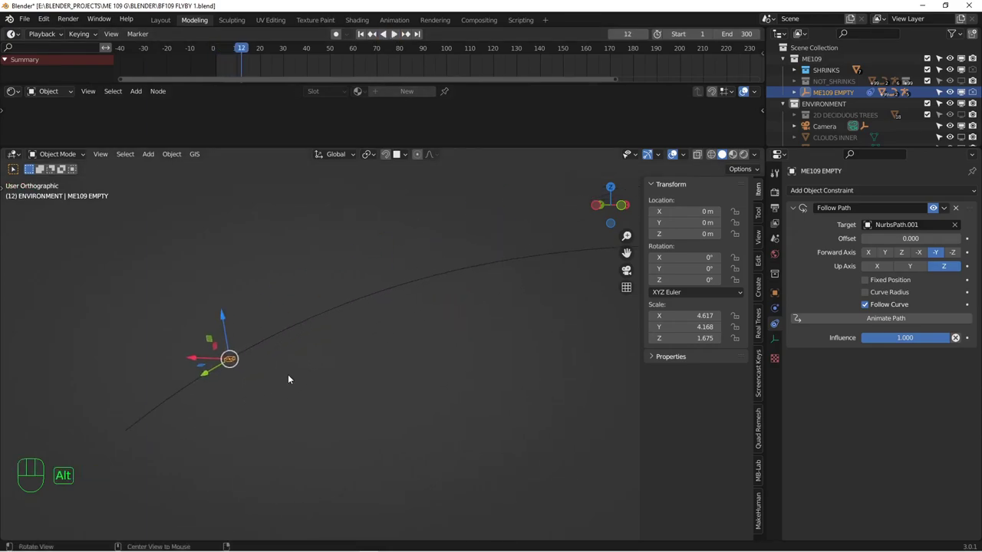
Play the airplane's flight along the whole path, stop playback and return to frame 1.
left_click(394, 33)
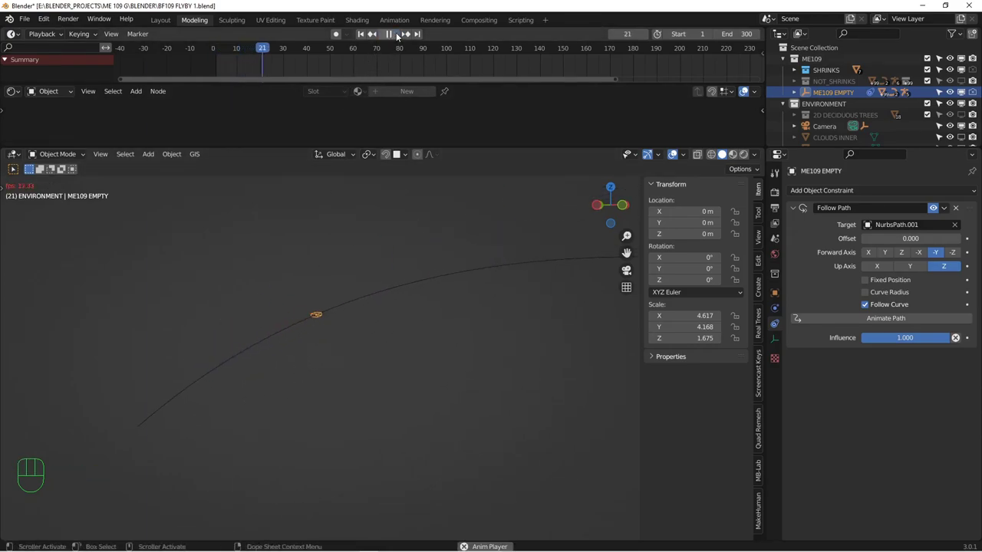
scroll(560, 294, "down", 7)
left_click_drag(567, 296, 445, 277, "alt+shift")
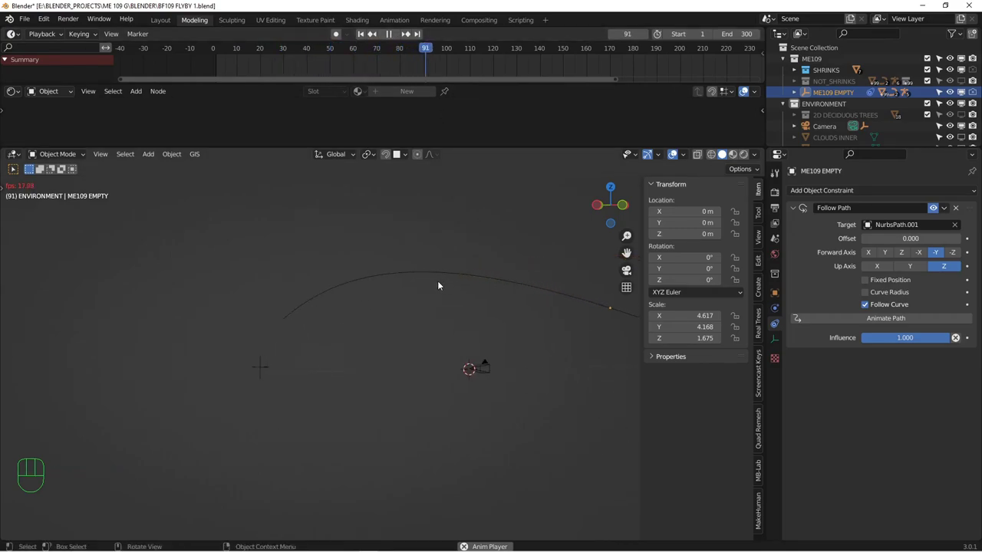
left_click_drag(504, 299, 424, 279, "alt+shift")
scroll(425, 277, "up", 1)
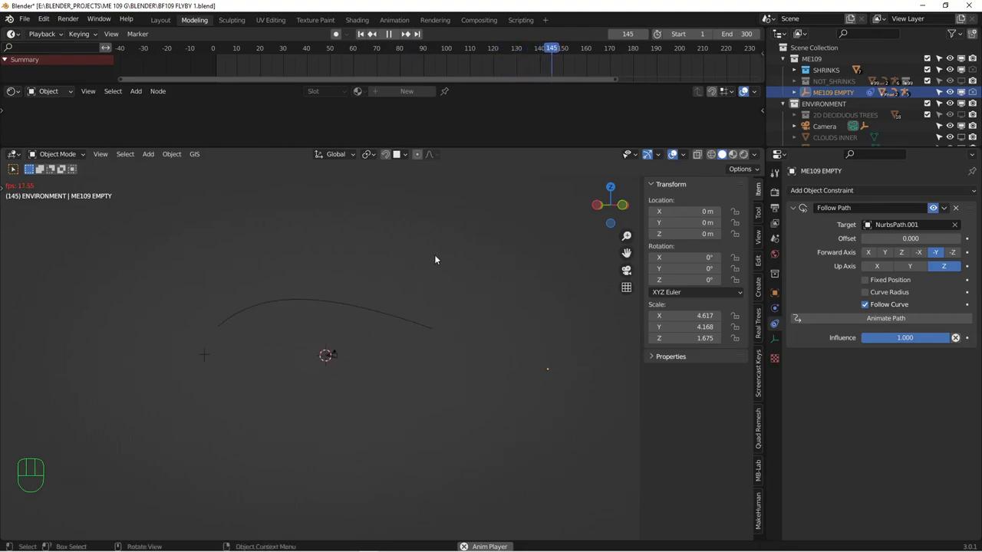
left_click(388, 36)
key("shift+Left")
left_click_drag(285, 335, 386, 329, "alt")
scroll(385, 327, "up", 8)
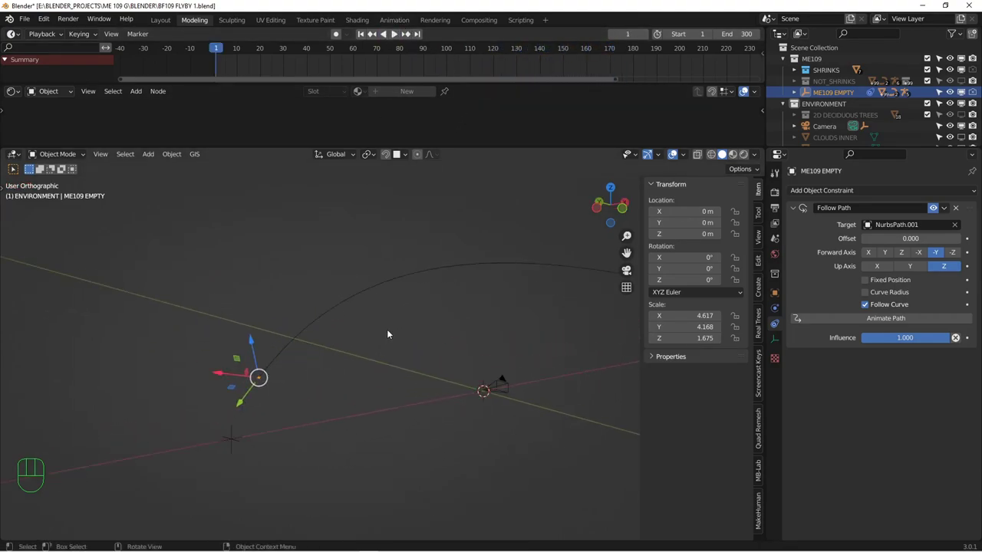
Select the flight path curve and set its path animation length to 300 frames.
left_click(302, 273)
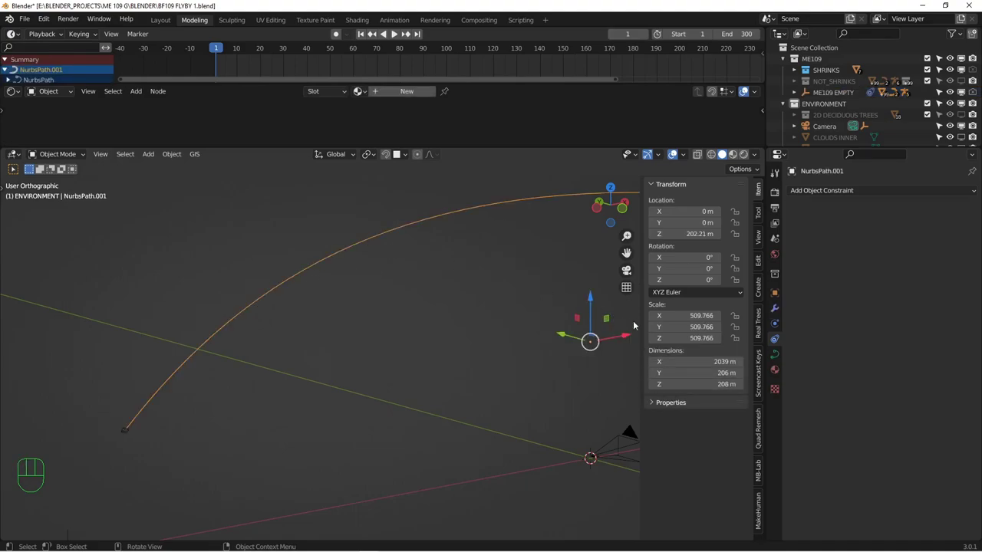
left_click(775, 355)
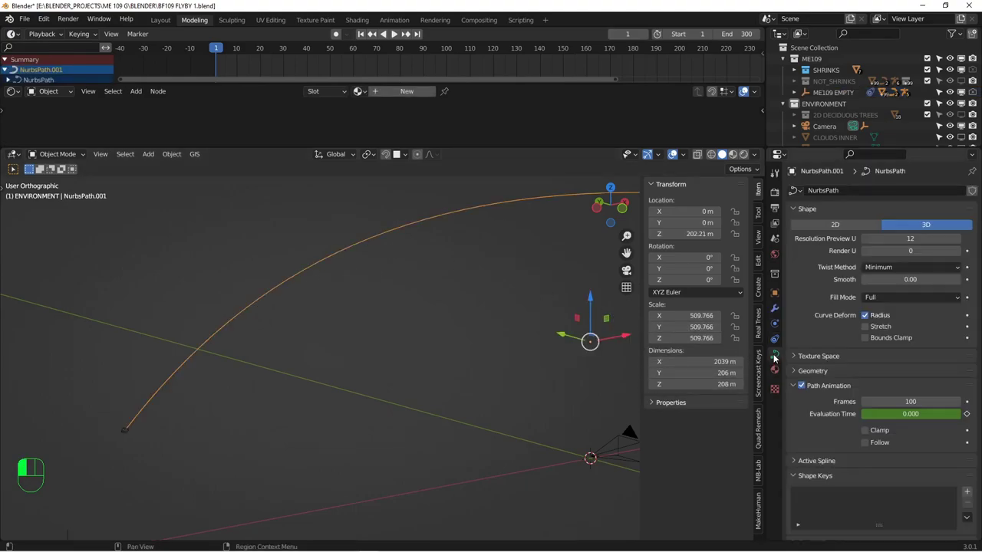
left_click(890, 402)
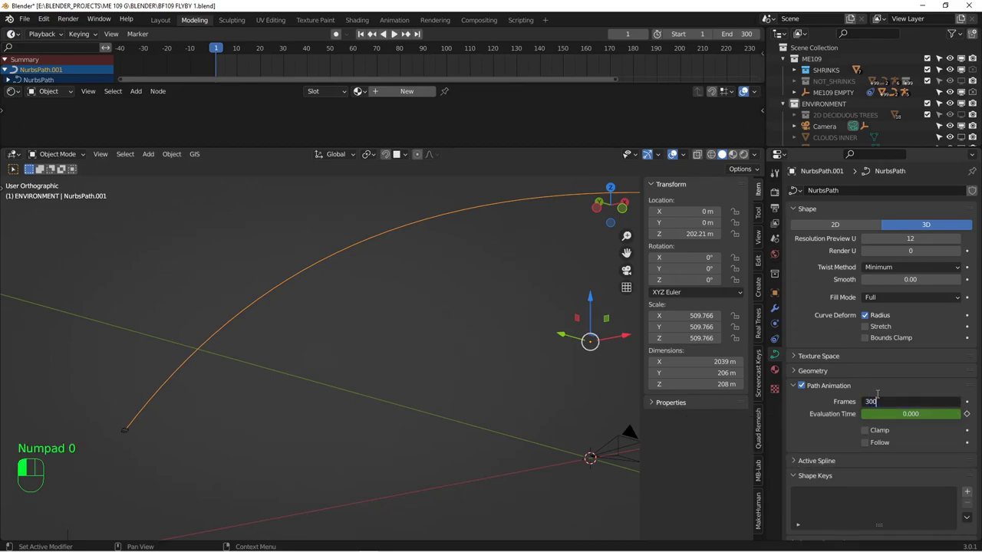
left_click(877, 394)
Play the slower flight along the full curve and compare the airplane's arrival at the path's end with the timeline's end.
scroll(451, 311, "down", 6)
middle_click_drag(497, 311, 367, 307, "shift")
left_click(393, 34)
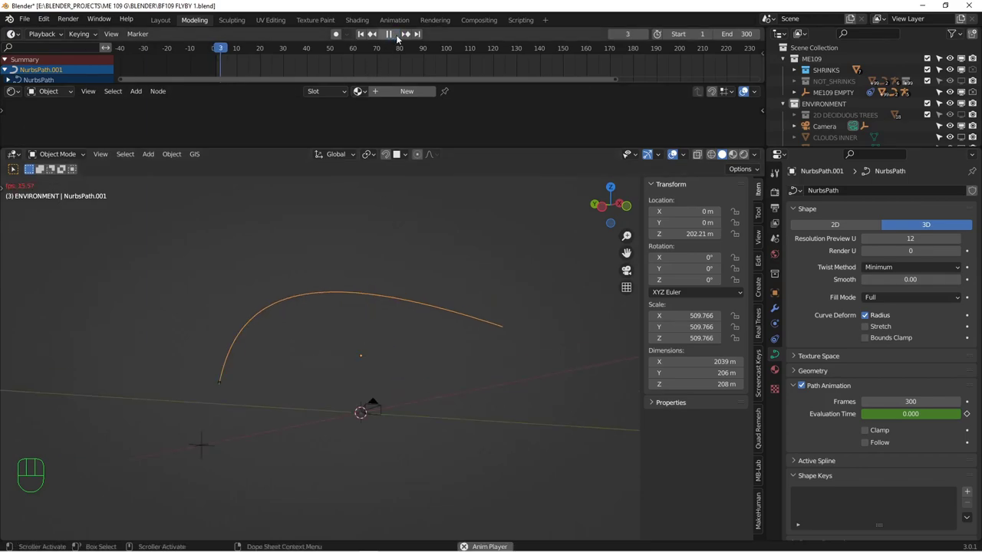
middle_click_drag(414, 190, 350, 299, "alt")
left_click_drag(301, 51, 432, 63)
left_click(388, 34)
scroll(432, 63, "up", 7)
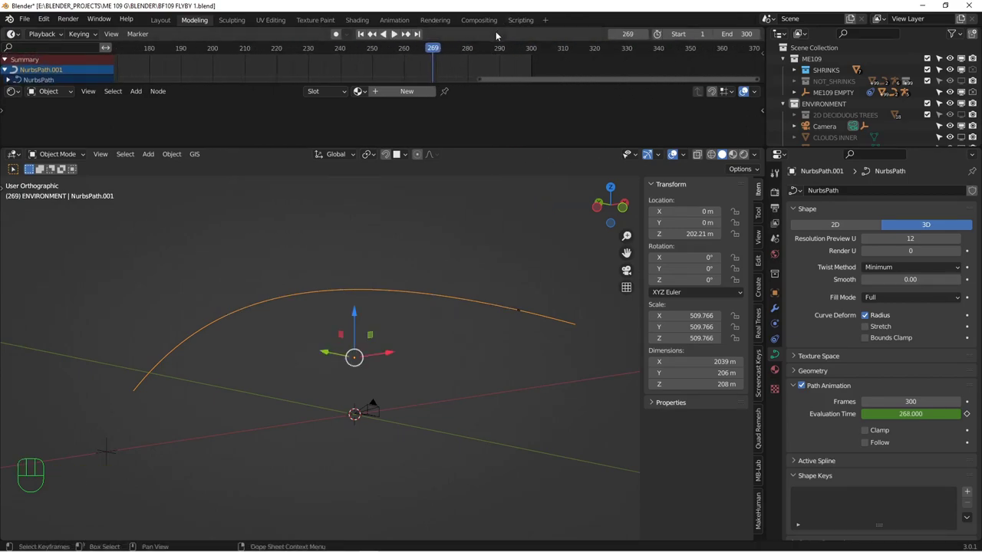
left_click(392, 35)
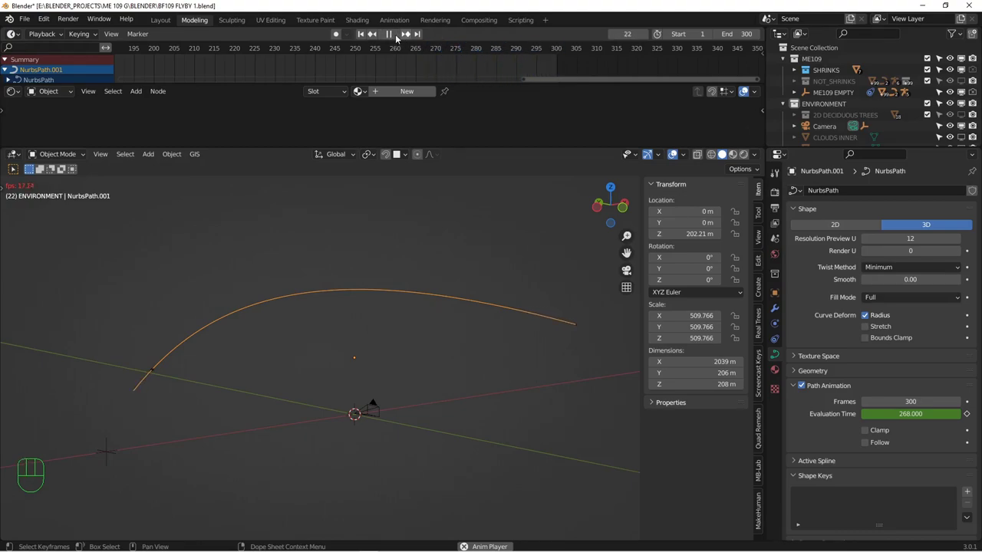
scroll(453, 65, "down", 2)
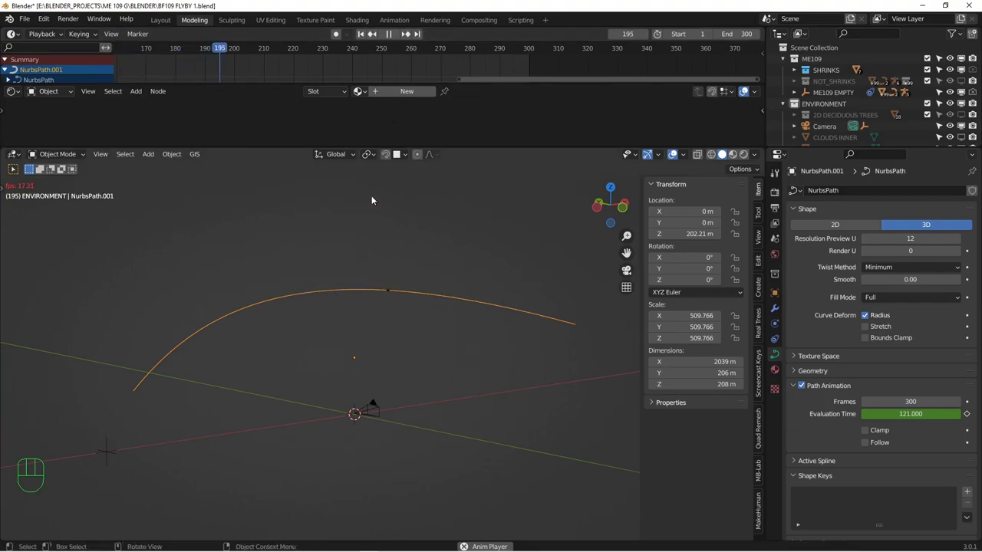
End playback at frame 1 and delete the NurbsPath.001 test flight curve.
left_click(388, 34)
scroll(356, 212, "down", 3)
middle_click(231, 318, "alt")
middle_click_drag(374, 318, 380, 308)
scroll(379, 309, "up", 4)
scroll(357, 313, "up", 4)
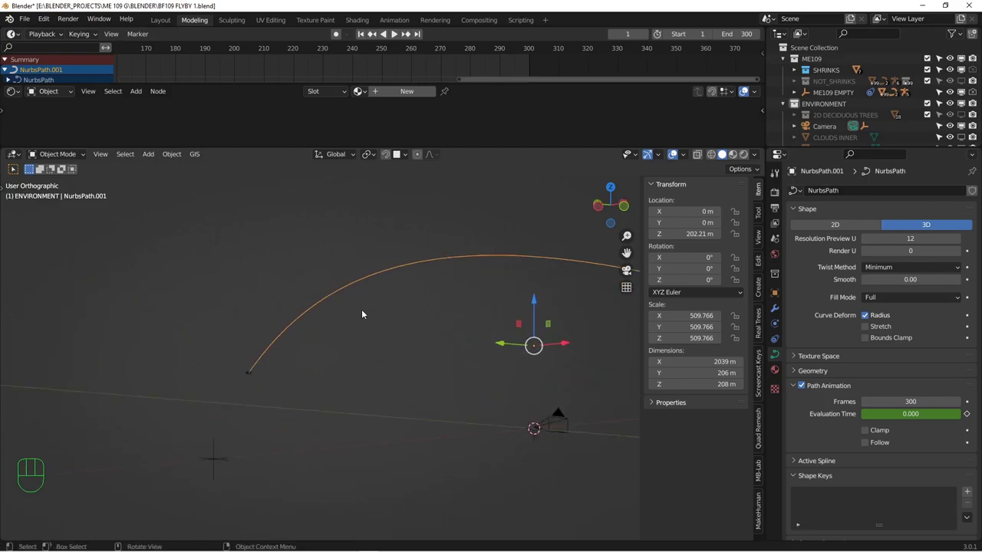
left_click(195, 402)
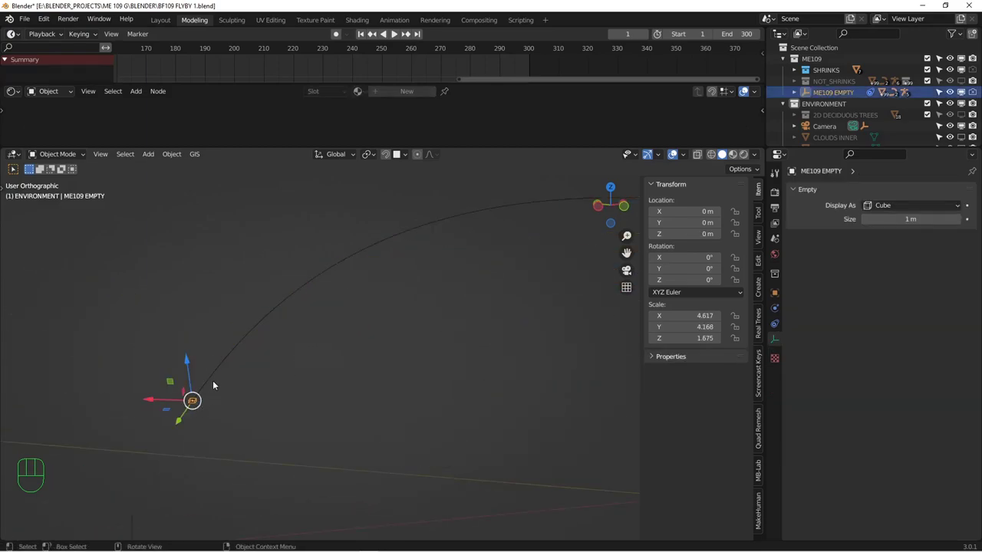
left_click(241, 334)
key("x")
left_click(247, 336)
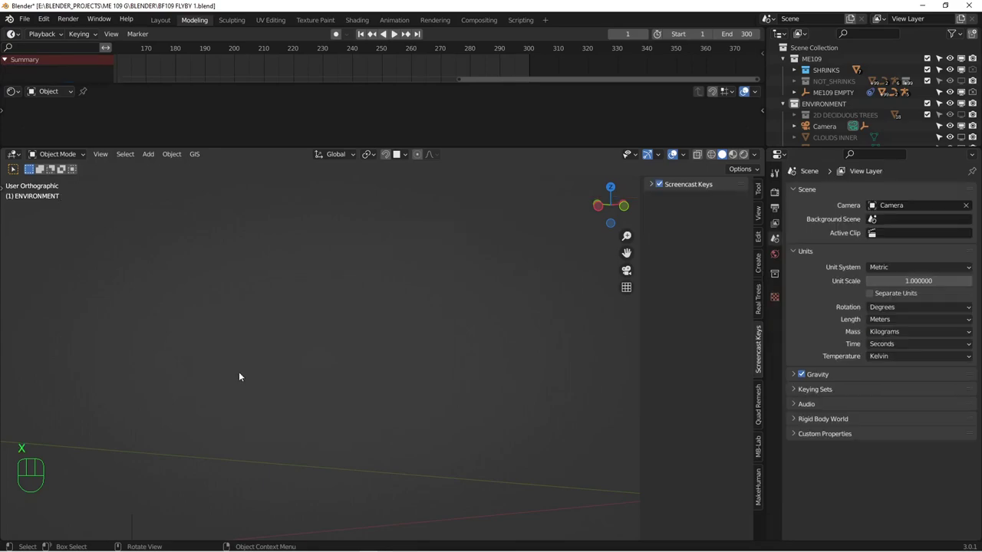
Enlarge the Outliner, then unhide and select the NurbsPath curve in the ENVIRONMENT collection.
scroll(431, 367, "down", 6)
left_click_drag(518, 386, 376, 310, "alt+shift")
scroll(387, 322, "up", 11)
scroll(390, 326, "up", 2)
left_click_drag(302, 411, 296, 430, "alt")
left_click_drag(345, 388, 468, 345, "alt+shift")
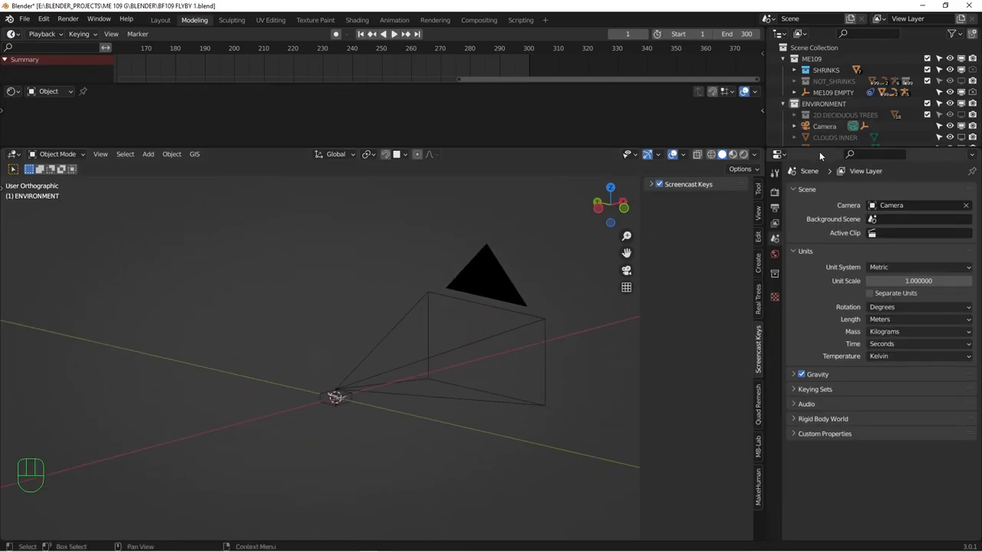
left_click_drag(820, 150, 816, 211)
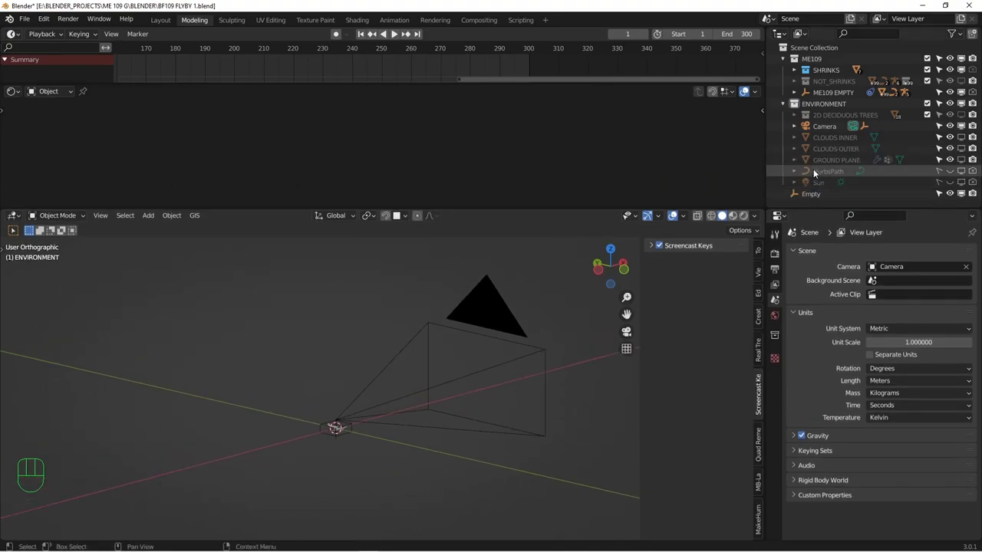
left_click(941, 173)
left_click_drag(400, 287, 374, 344, "alt")
left_click(407, 368)
scroll(301, 332, "up", 4)
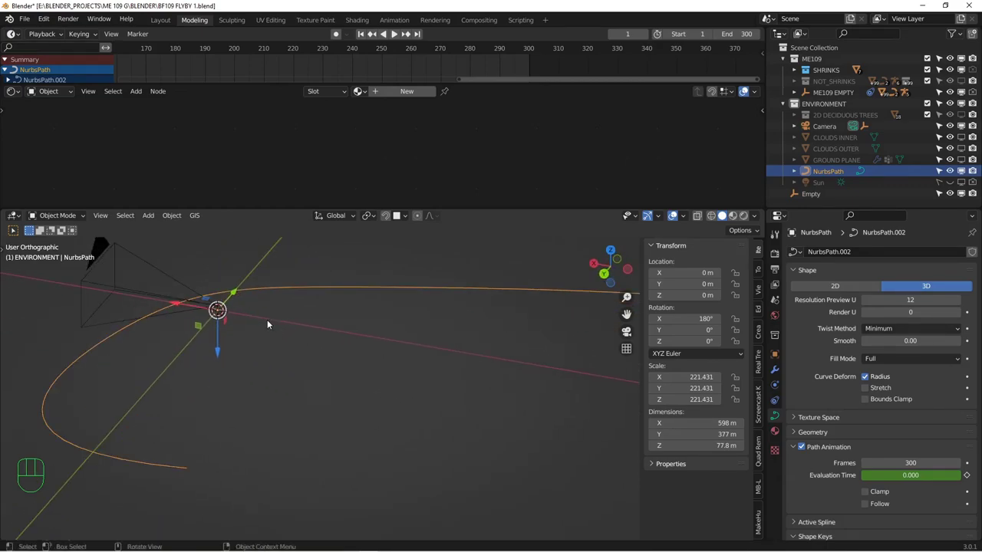
scroll(201, 328, "up", 3)
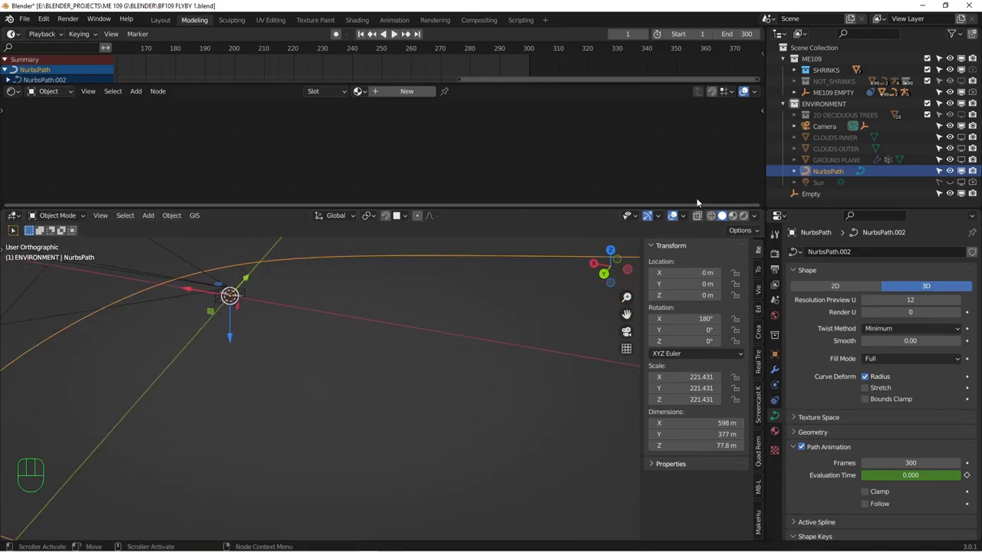
Hide the viewport gizmos and set NurbsPath as the target of the ME109 EMPTY's Follow Path constraint.
left_click(646, 216)
middle_click_drag(269, 312, 154, 343, "shift")
left_click(131, 338)
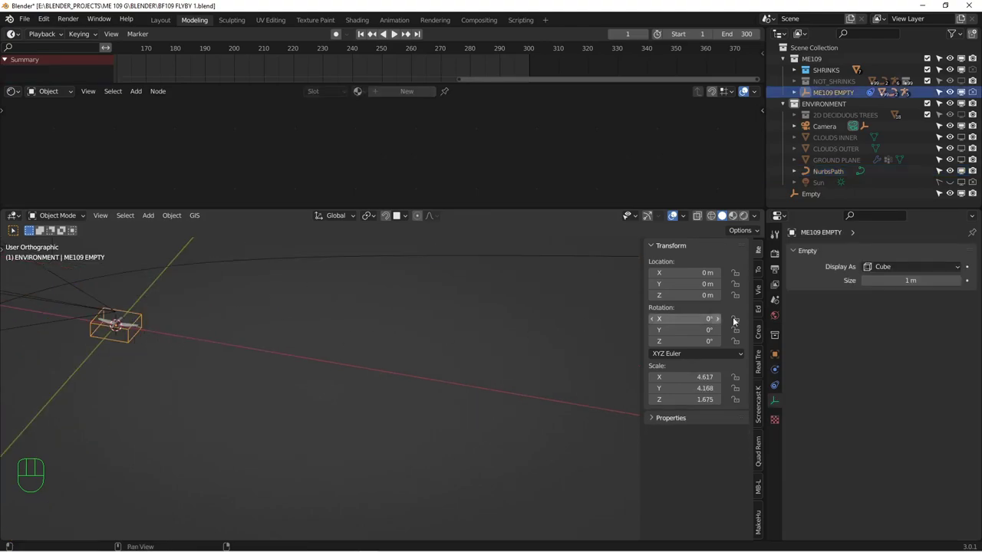
left_click(774, 385)
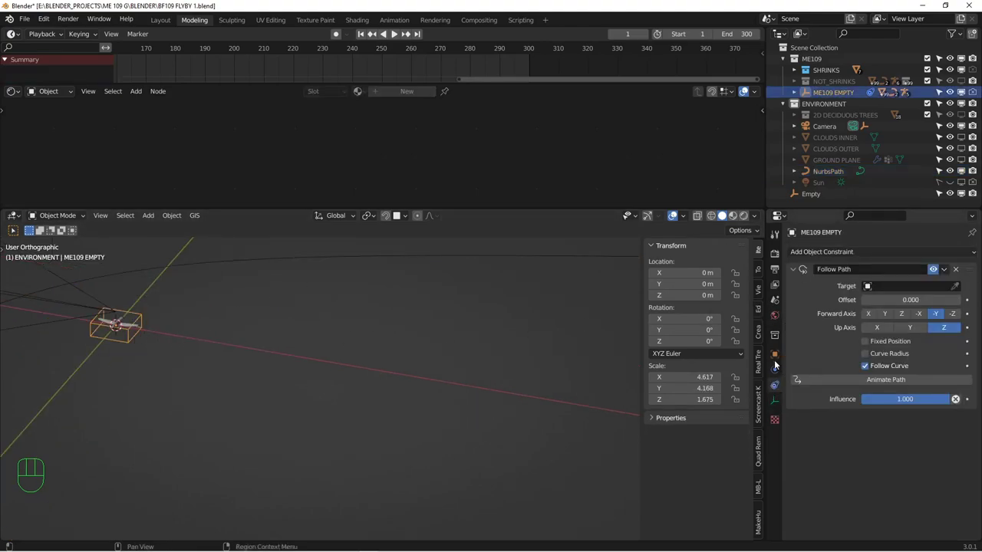
scroll(493, 305, "down", 7)
left_click_drag(447, 340, 430, 349, "alt")
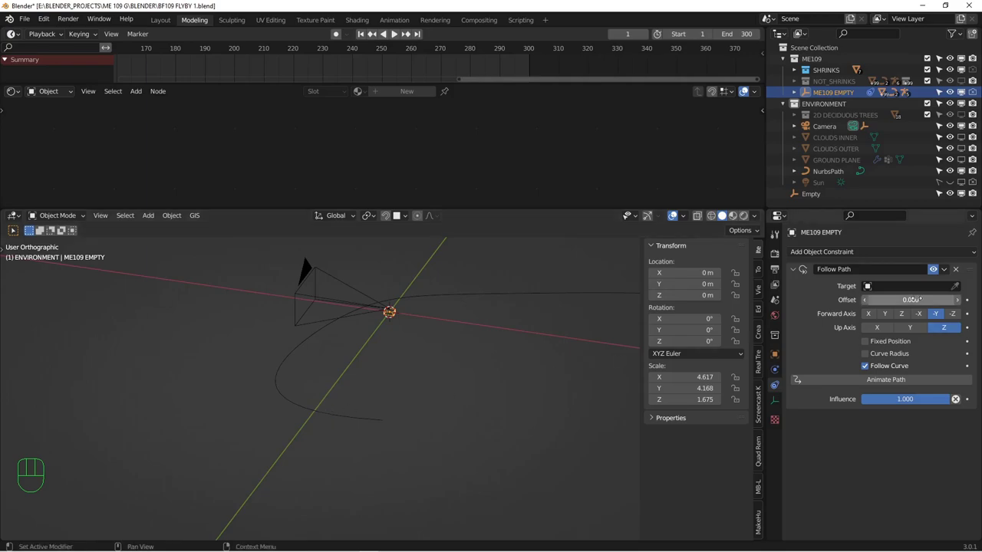
left_click(954, 286)
left_click(392, 412)
middle_click_drag(391, 412, 399, 366)
Play the start of the flight along NurbsPath and return to frame 1.
left_click(393, 34)
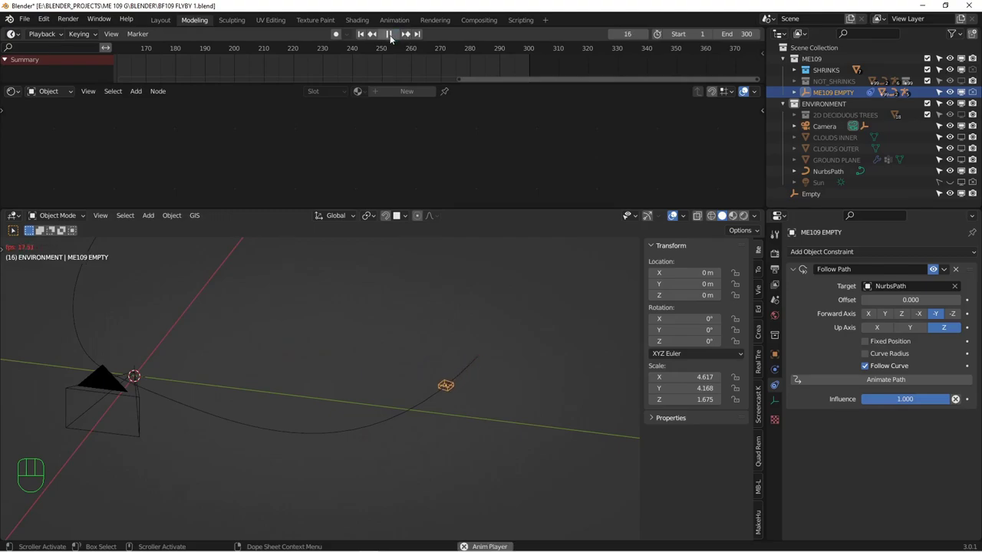
left_click(391, 35)
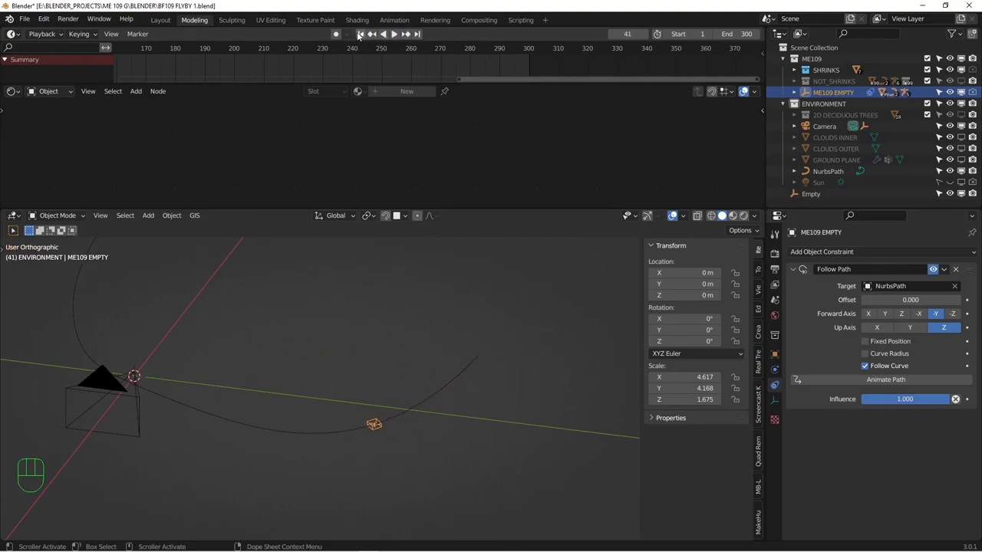
left_click(361, 34)
Rotate the ME109 EMPTY 180° about its local Y axis and save the file.
middle_click_drag(388, 353, 529, 345, "alt")
scroll(512, 345, "up", 12)
left_click_drag(447, 351, 439, 406, "alt")
middle_click_drag(439, 410, 415, 412, "alt")
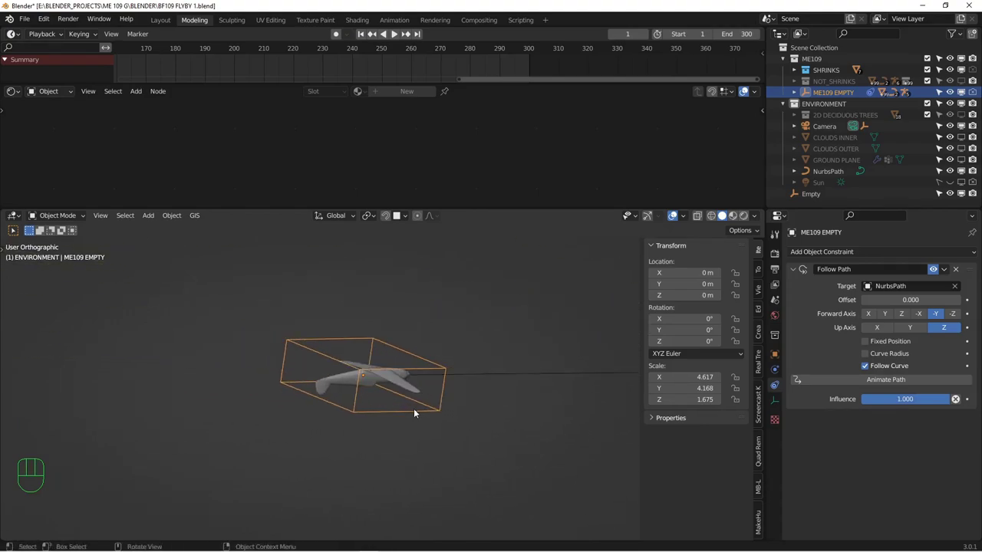
key("r")
key("y")
key("y")
type("180")
key("Return")
mouse_move(431, 369)
middle_mouse_down("alt")
mouse_move(454, 380)
mouse_move(284, 357)
mouse_move(329, 346)
mouse_move(428, 373)
middle_mouse_up("alt")
scroll(442, 387, "down", 4)
scroll(444, 387, "down", 4)
middle_click_drag(493, 407, 327, 347, "alt+shift")
middle_click_drag(327, 347, 406, 366, "alt")
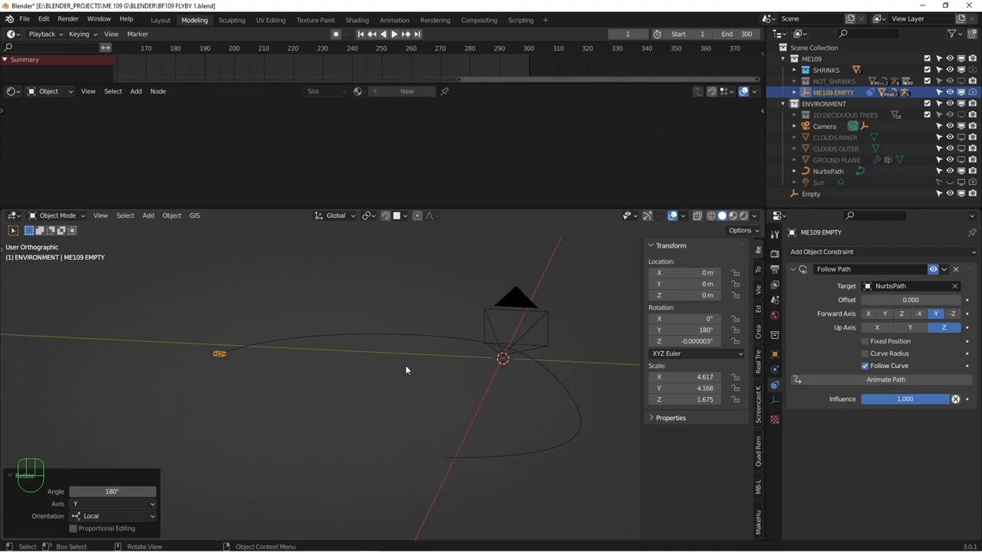
mouse_move(313, 379)
middle_mouse_down("alt")
mouse_move(245, 386)
mouse_move(304, 368)
middle_mouse_up("alt")
key("ctrl+s")
Add a Track To constraint to the camera with ME109 EMPTY as its target.
left_click(577, 350)
left_click(776, 370)
left_click(774, 385)
left_click(831, 253)
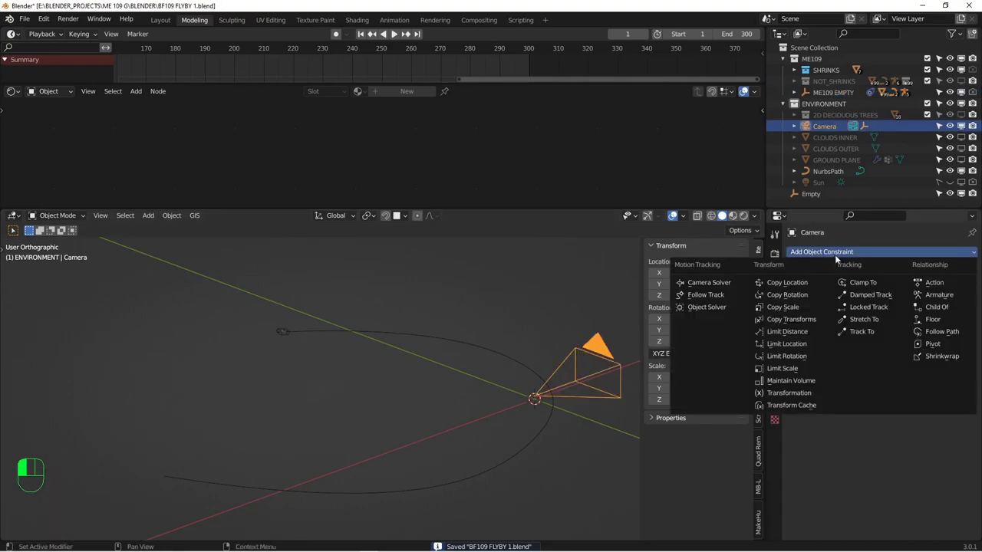
left_click(860, 332)
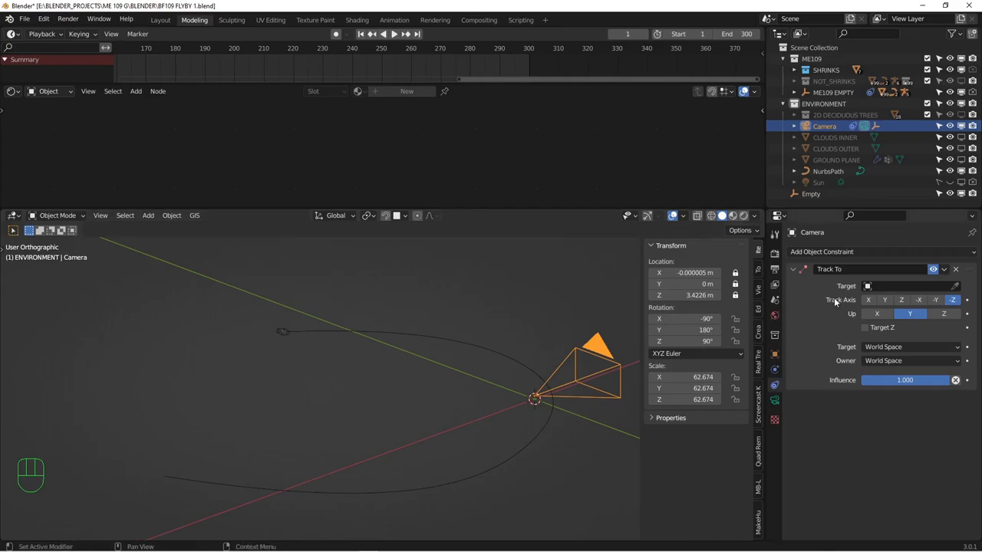
left_click(954, 285)
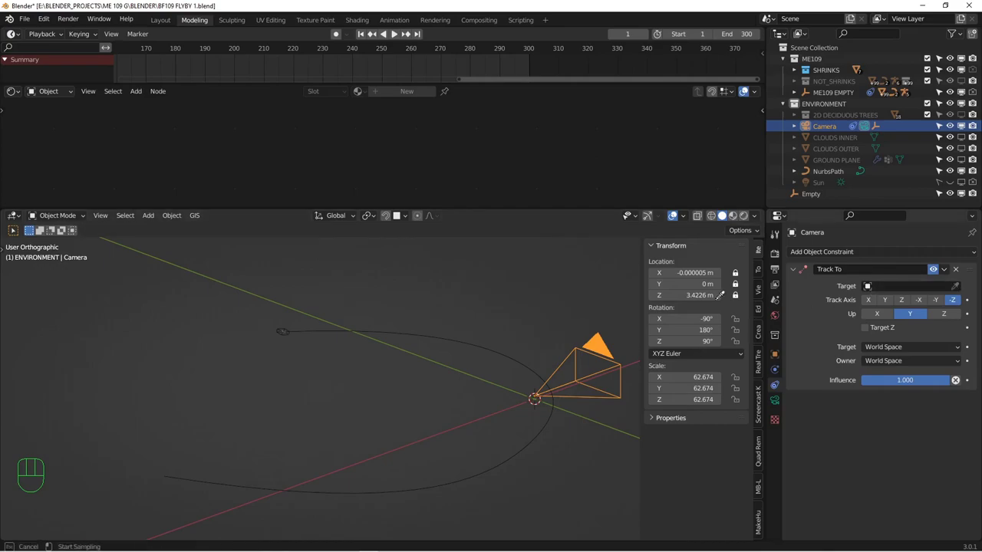
left_click(288, 325)
Play the flight through the camera view to check the tracking, and return to frame 1.
middle_click_drag(410, 332, 384, 325)
key("KP_0")
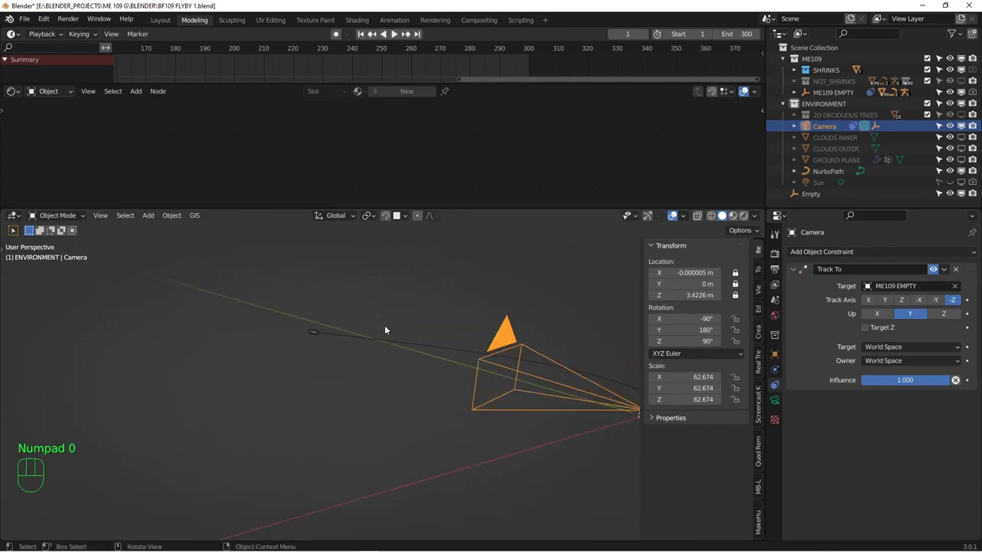
left_click(395, 34)
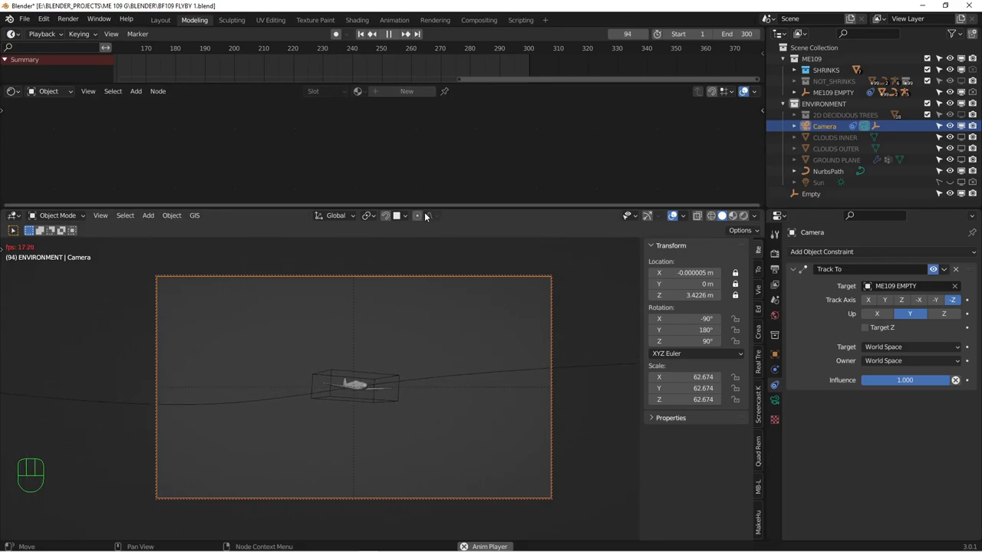
left_click(391, 34)
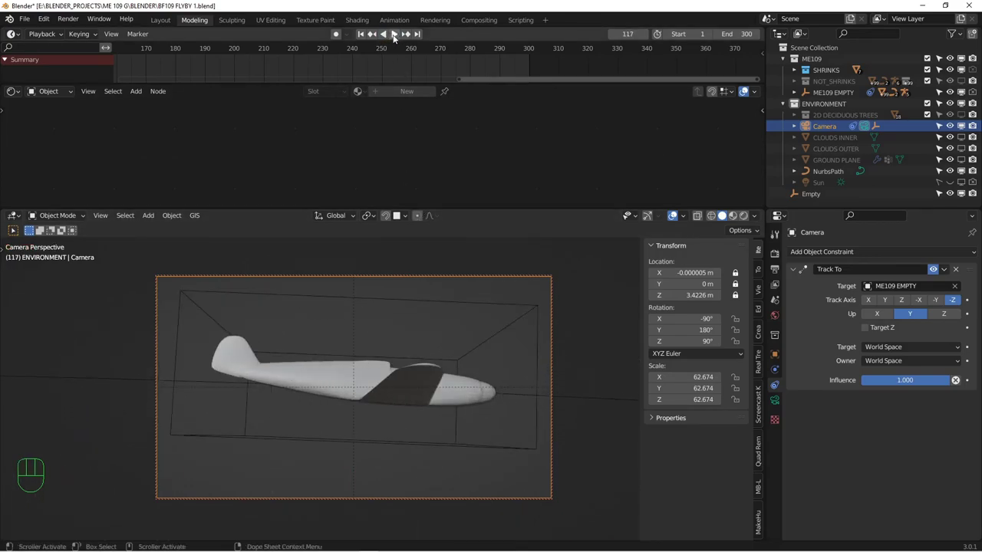
left_click(362, 34)
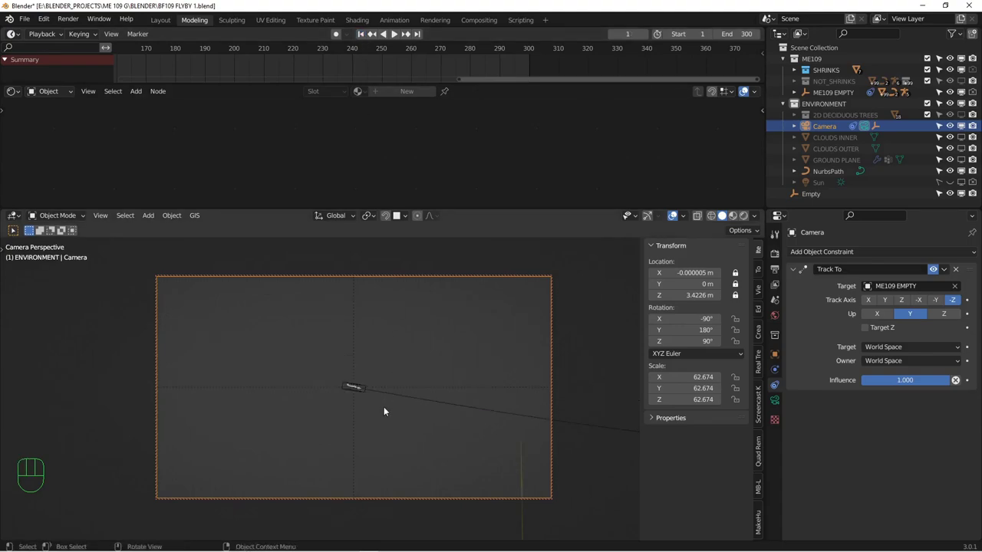
Leave the camera view and remove the Track To constraint from the camera.
key("KP_0")
left_click_drag(384, 408, 372, 418, "alt")
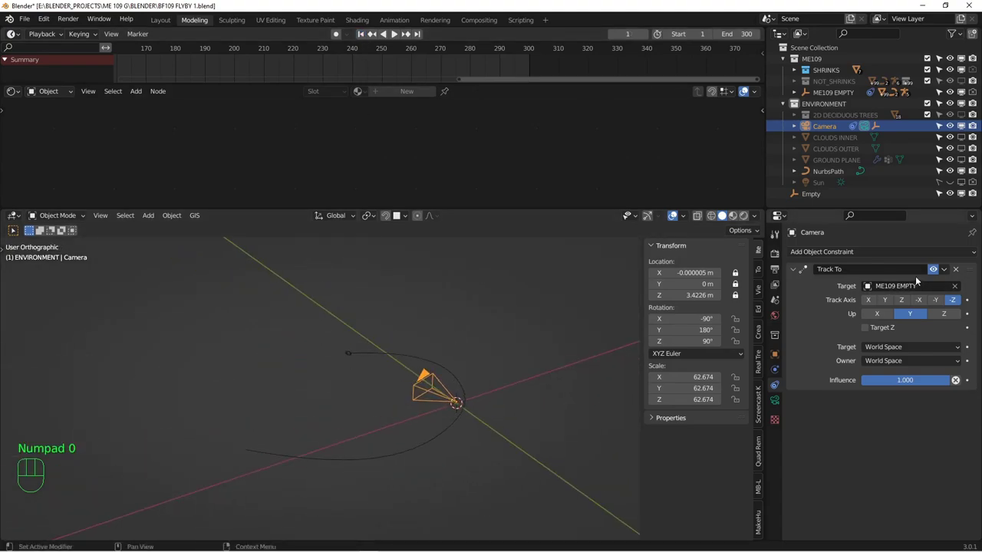
left_click(957, 271)
left_click_drag(490, 320, 444, 402, "alt")
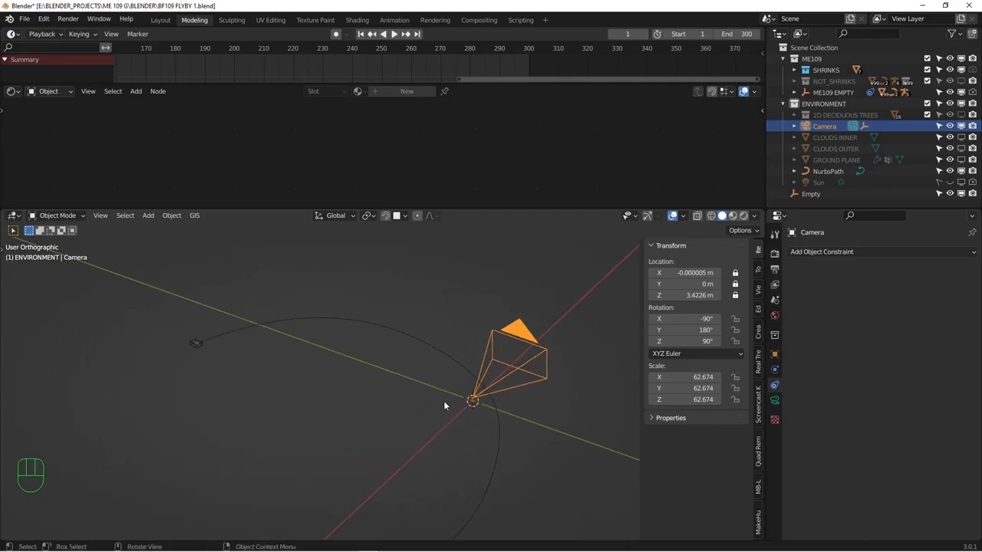
In top view, select the ME109 EMPTY around the airplane and snap the 3D cursor to it.
key("KP_7")
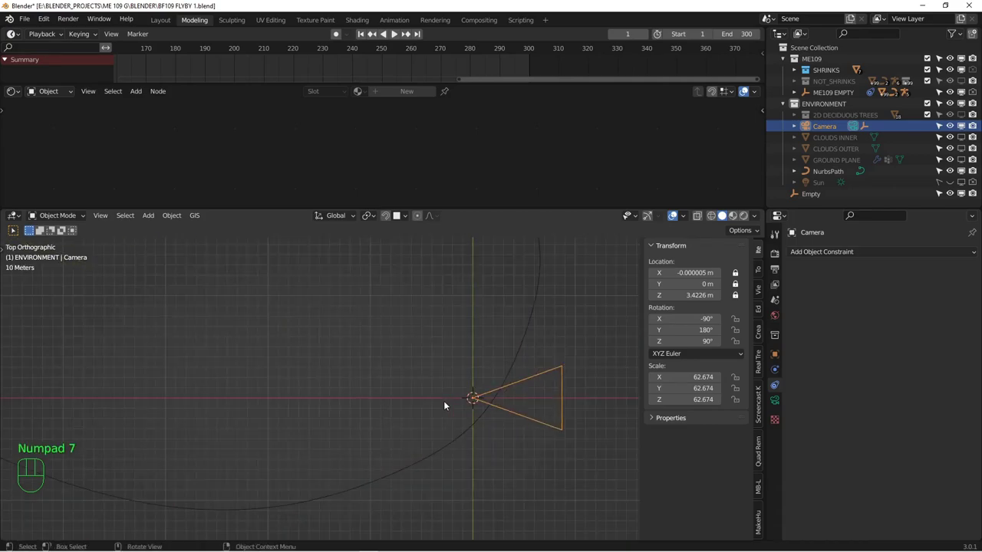
left_click_drag(511, 346, 488, 426, "alt+shift")
scroll(352, 306, "up", 12)
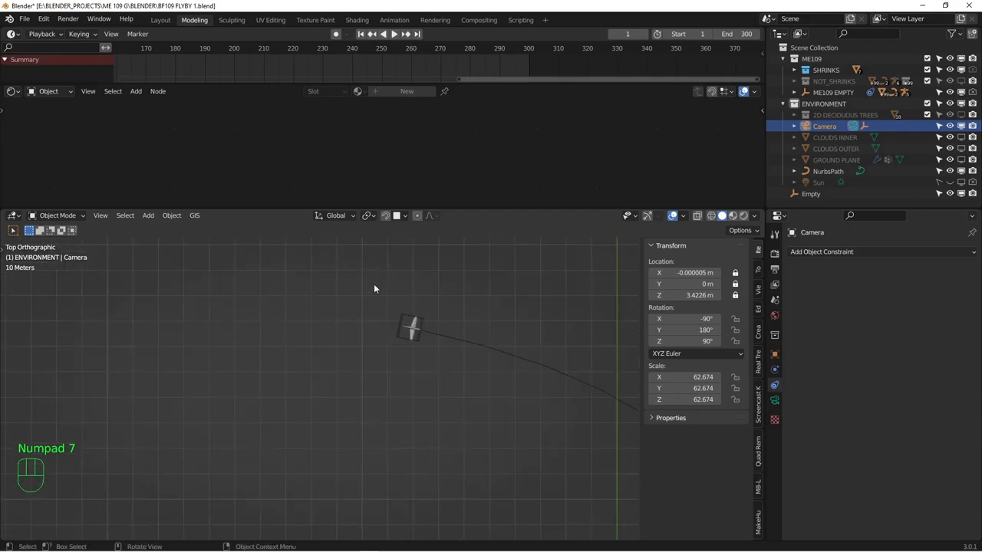
left_click_drag(433, 373, 417, 344, "alt+shift")
scroll(411, 310, "up", 2)
left_click(413, 299)
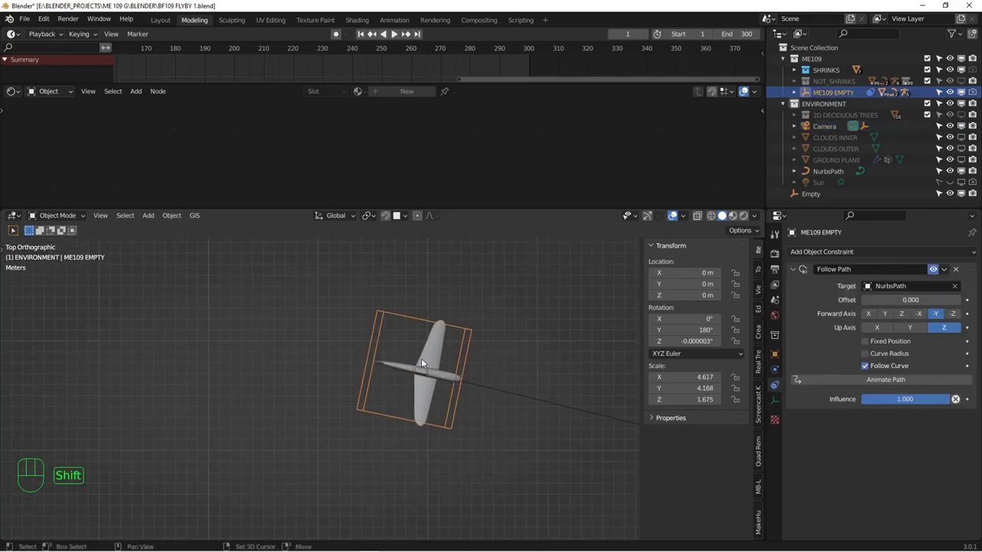
key("shift+s")
left_click(421, 425)
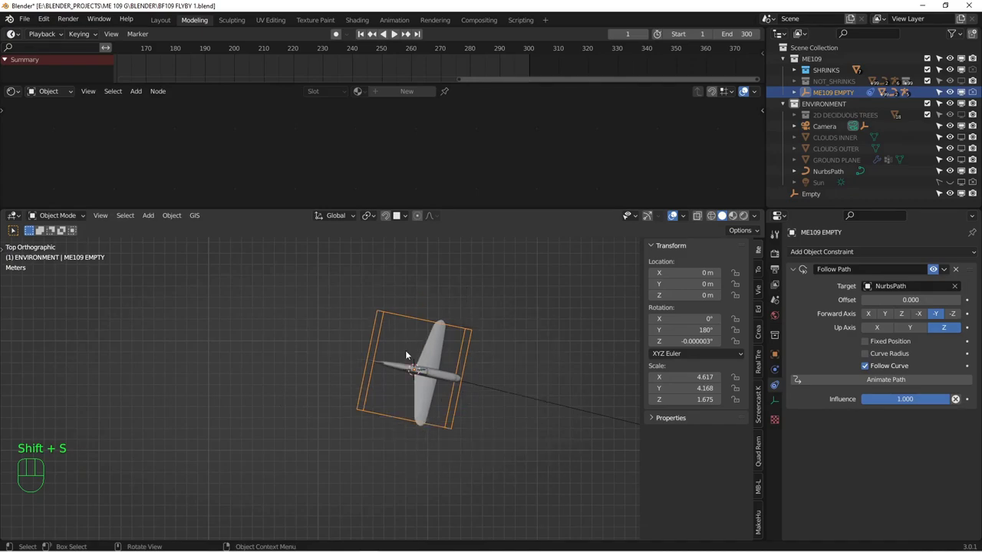
Add a Plain Axes empty at the 3D cursor and set its display size to 8.6 m.
key("alt+a")
key("shift+a")
mouse_move(397, 330)
mouse_move(384, 437)
left_click(457, 436)
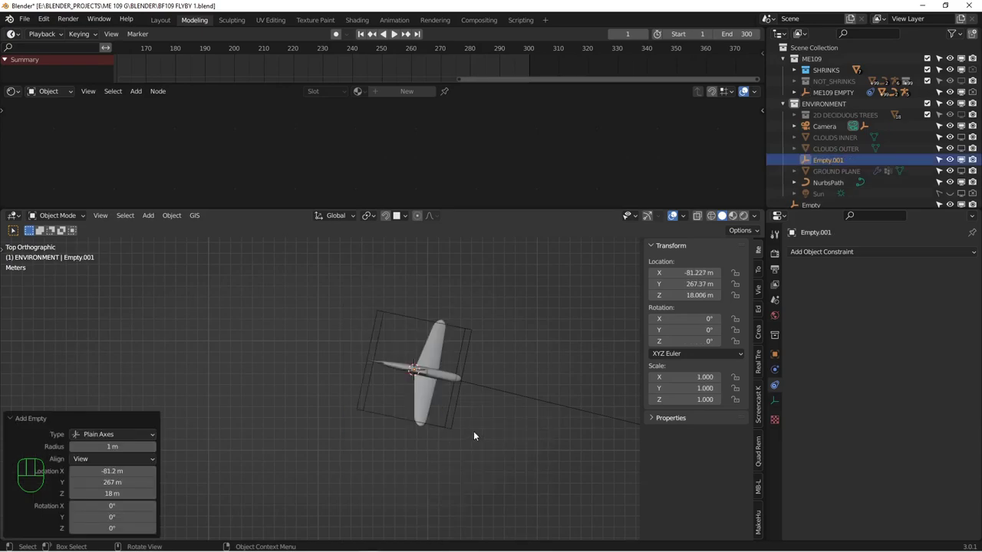
left_click(775, 400)
left_click_drag(910, 280, 940, 280)
Rename the new empty as FOCUS POINT.
key("F2")
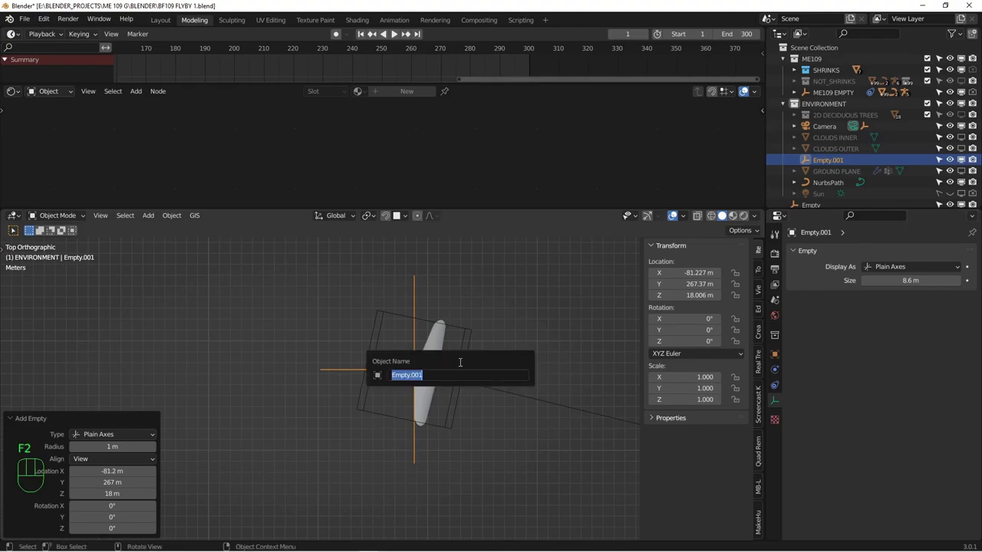
key("BackSpace")
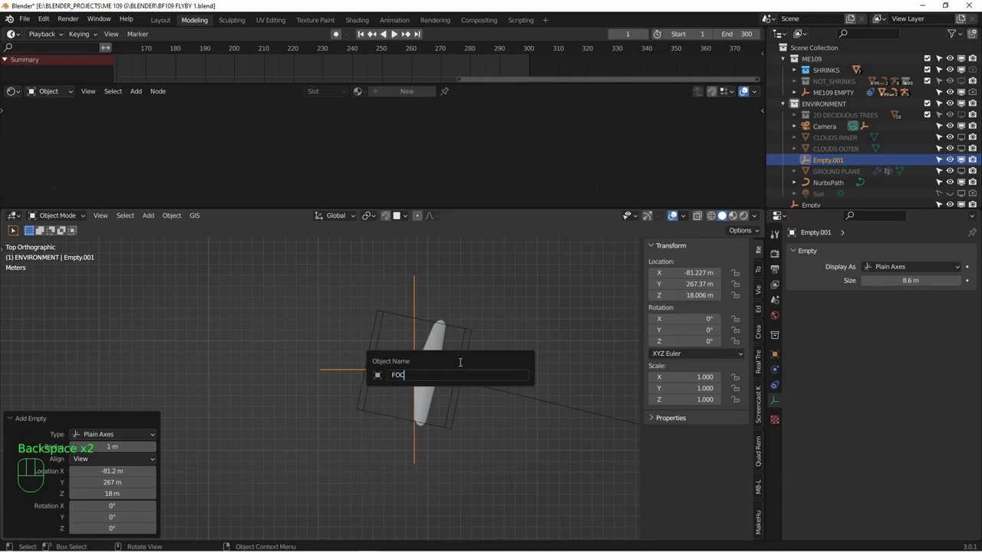
key("Return")
Parent the FOCUS POINT empty to the ME109 EMPTY around the airplane and deselect everything.
middle_click_drag(459, 361, 425, 380)
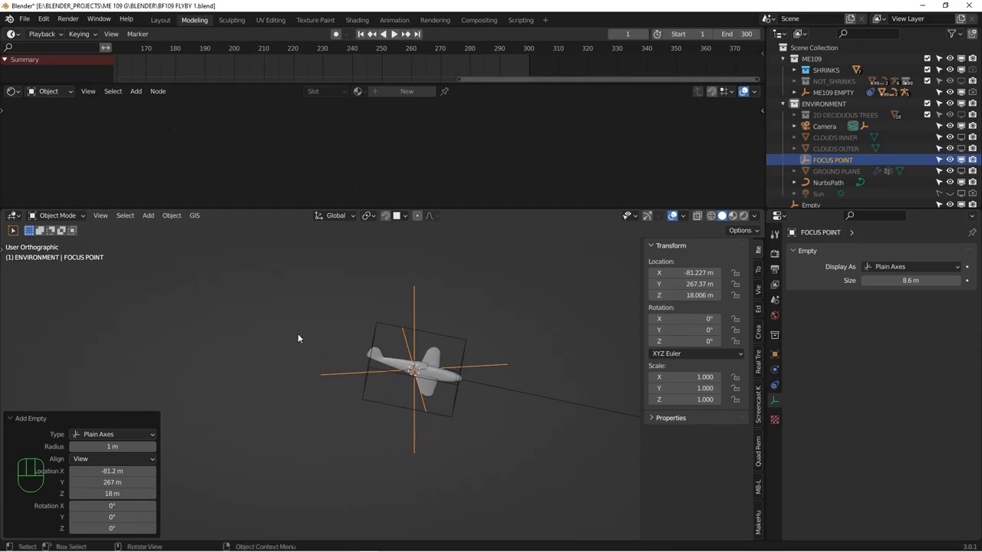
middle_click_drag(511, 382, 340, 352)
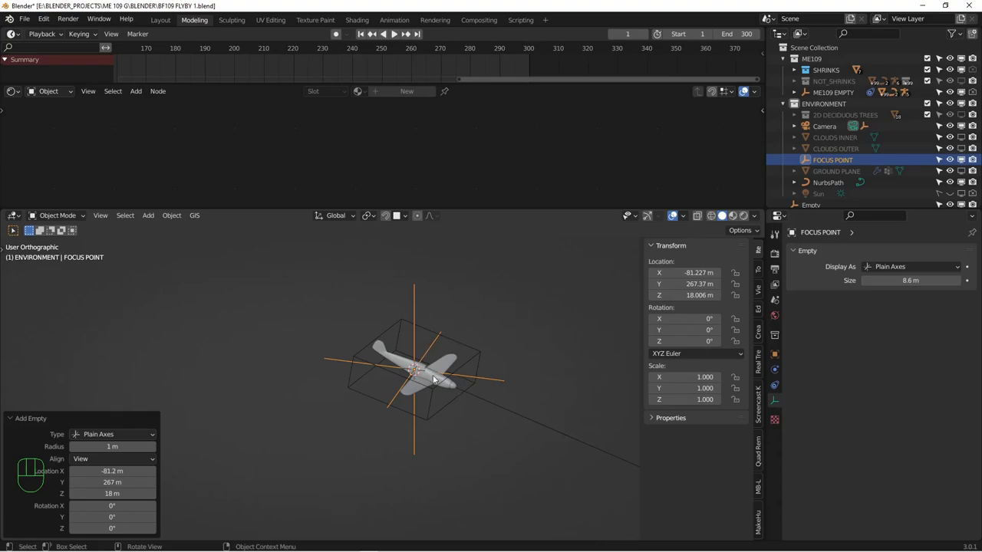
scroll(434, 378, "down", 6)
middle_click_drag(434, 385, 409, 355, "shift")
scroll(409, 350, "up", 6)
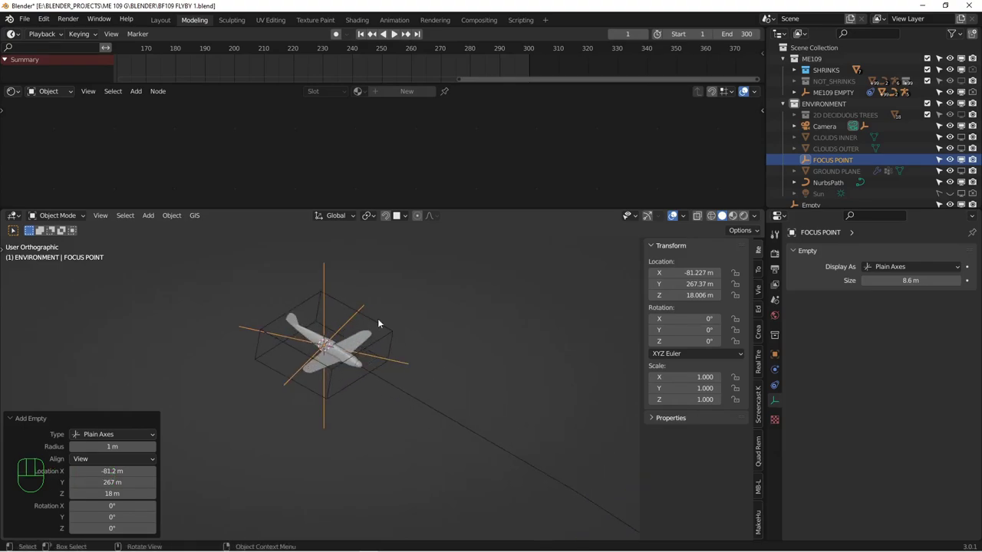
left_click(389, 337)
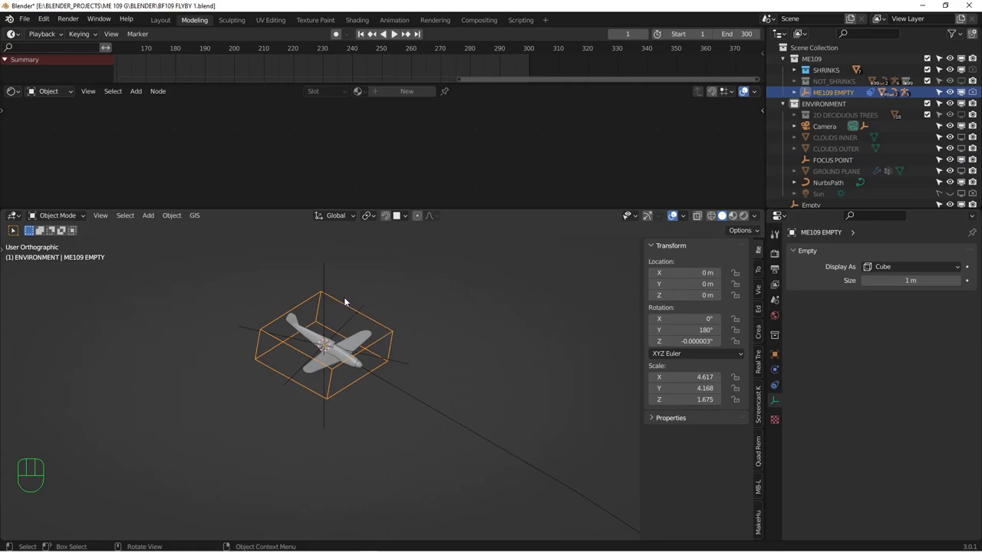
left_click(386, 325)
left_click(387, 324, "shift")
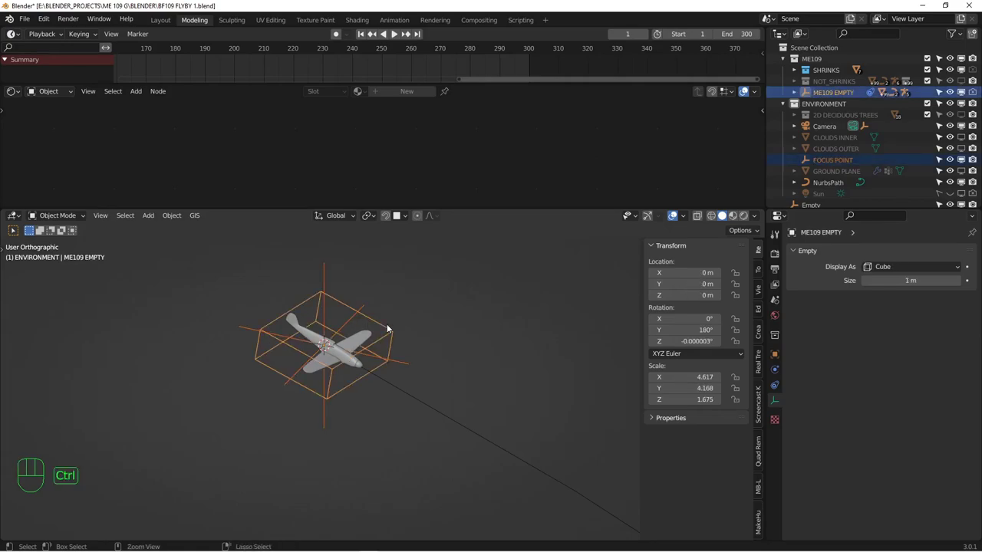
key("ctrl+p")
left_click(387, 328)
key("alt+a")
Select the ME109 EMPTY, play the animation to check that FOCUS POINT follows the airplane, and return to frame 1.
left_click(384, 333)
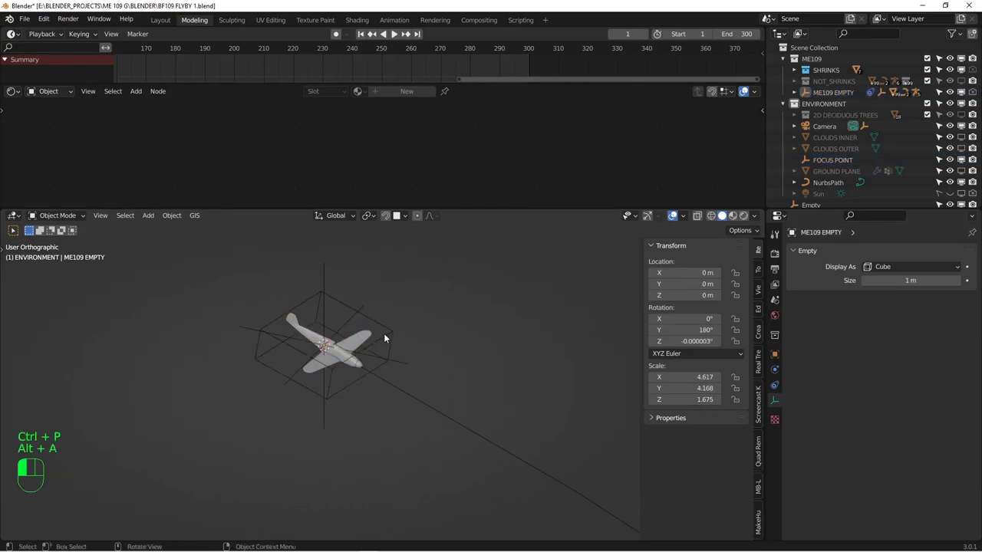
scroll(390, 334, "down", 6)
left_click_drag(425, 365, 373, 316, "alt+shift")
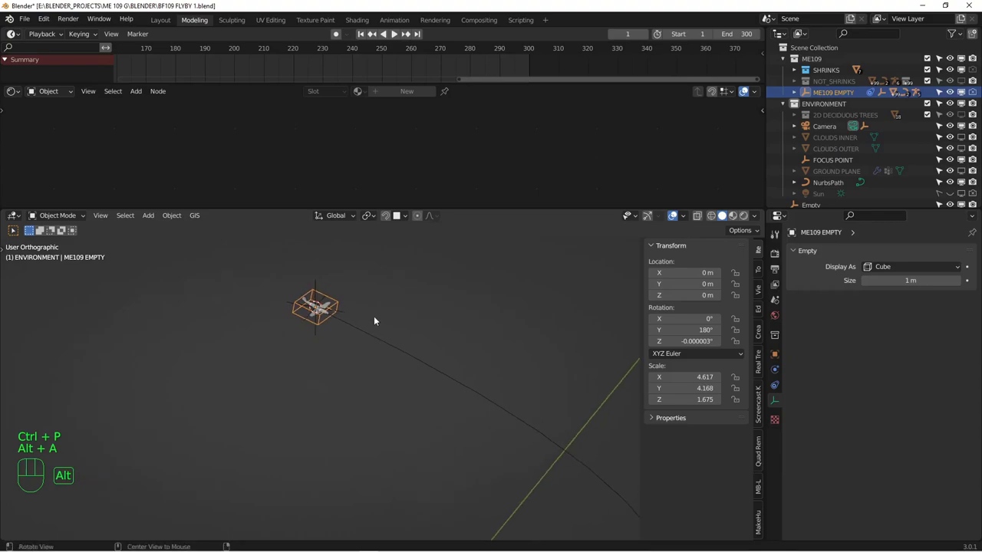
left_click(393, 34)
left_click(393, 34)
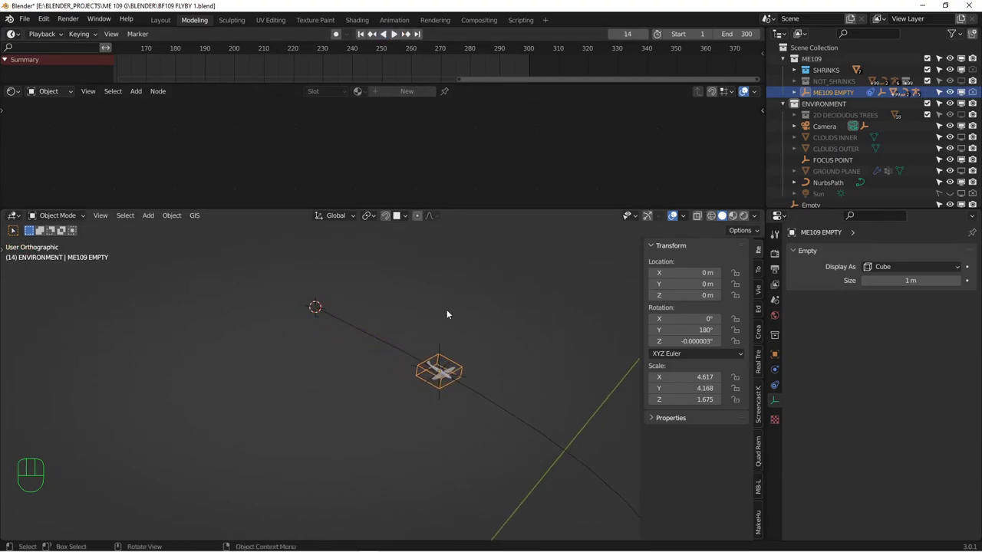
left_click(362, 34)
Select the camera and switch the viewport to look through it.
middle_click_drag(385, 256, 416, 388)
left_click(560, 361)
key("KP_0")
middle_click_drag(353, 383, 353, 317, "alt")
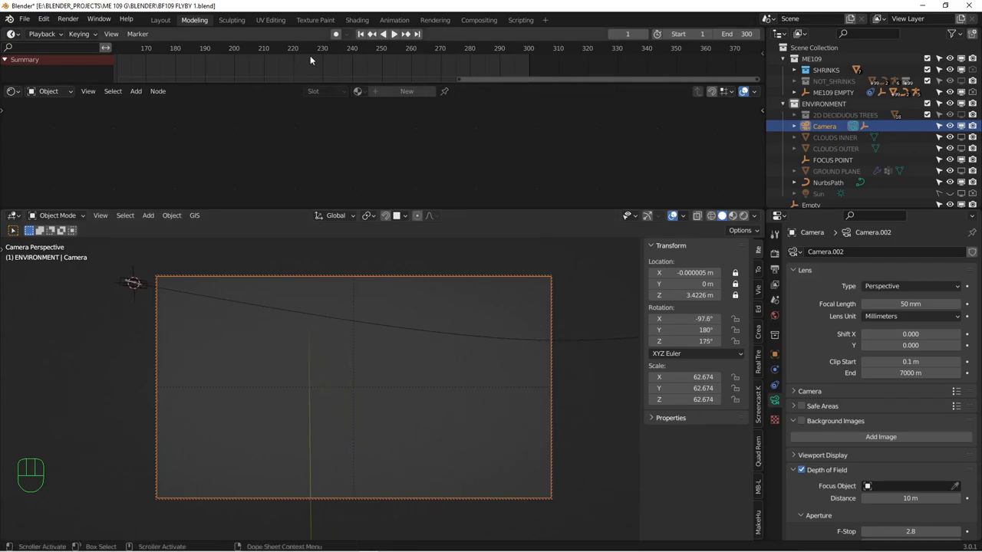
Keyframe the camera's rotation and 50 mm focal length at frame 1 and set FOCUS POINT as its depth of field focus object.
scroll(307, 54, "down", 13)
middle_click_drag(254, 66, 414, 58)
scroll(384, 59, "up", 3)
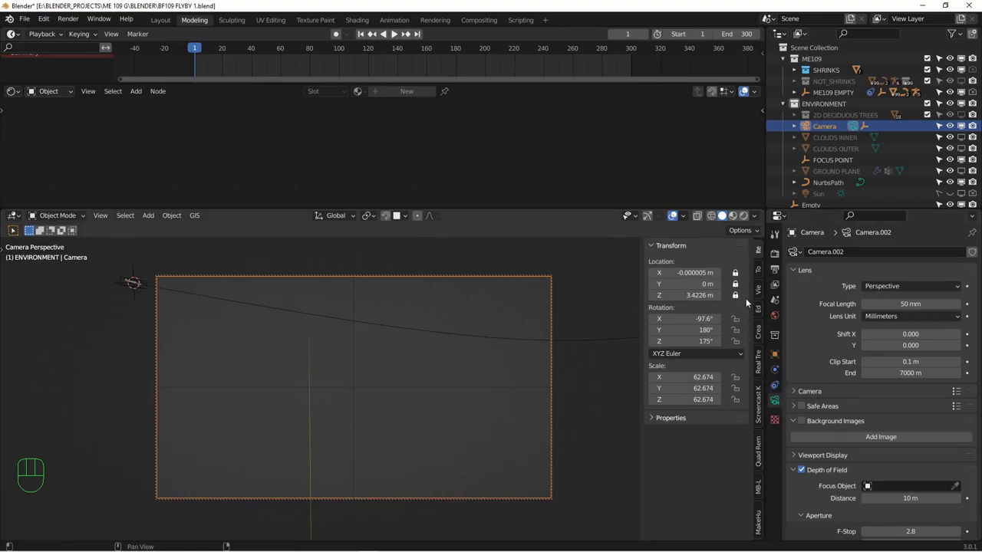
key("i")
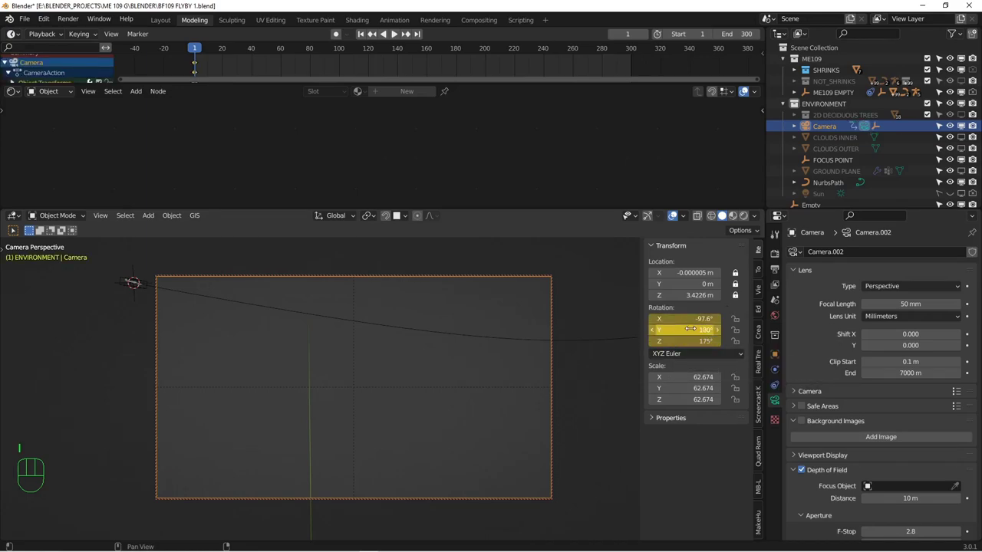
key("i")
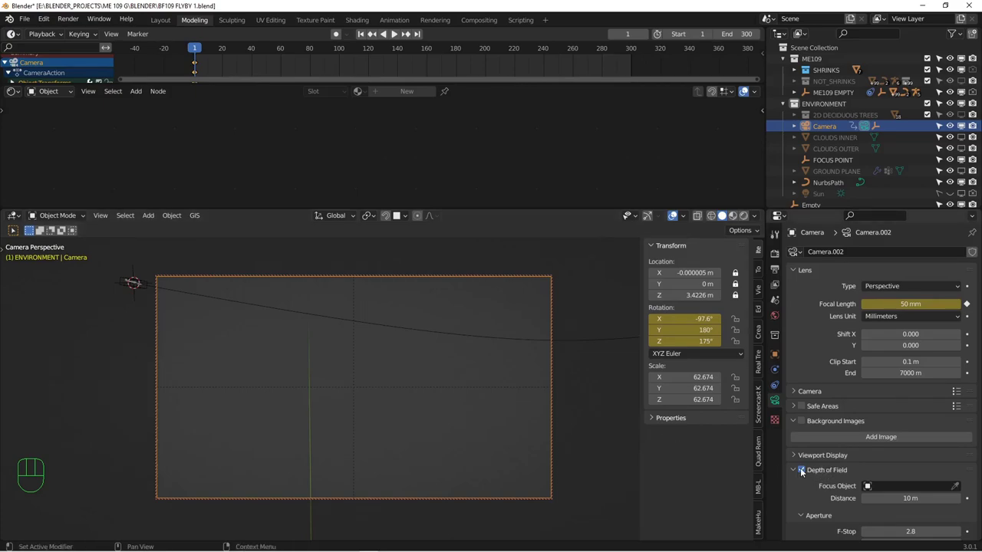
left_click(955, 487)
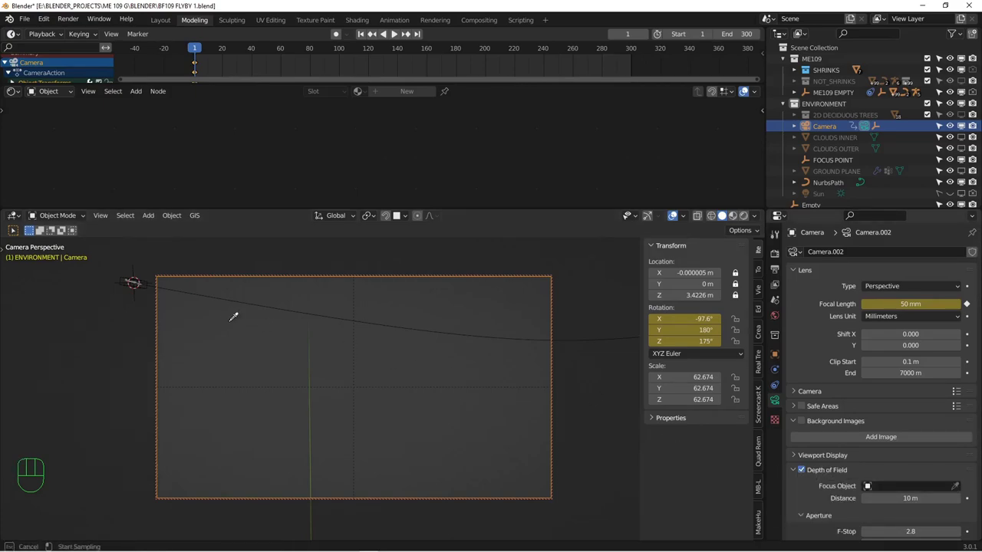
left_click(138, 262)
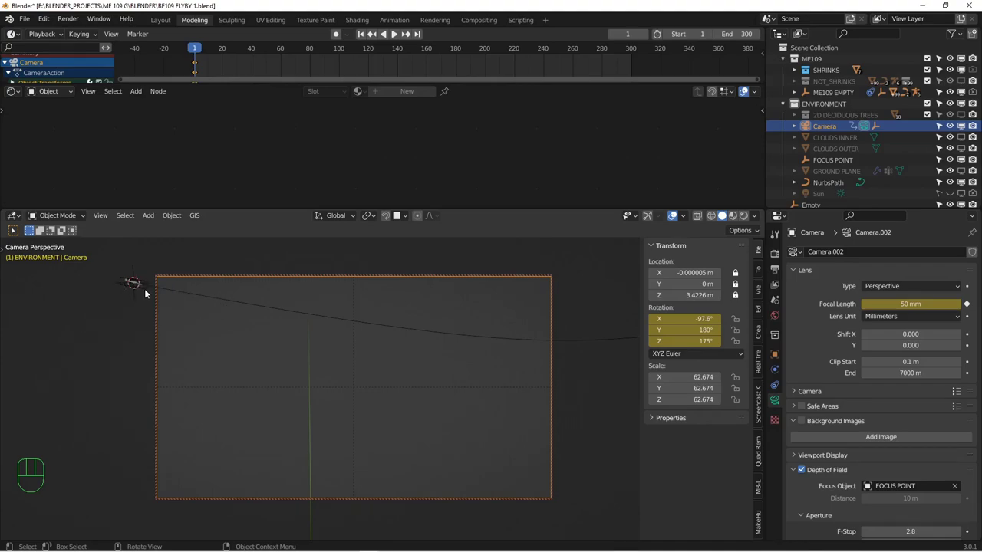
Select the ME109 EMPTY and keyframe its location and rotation at frame 1.
left_click(140, 290)
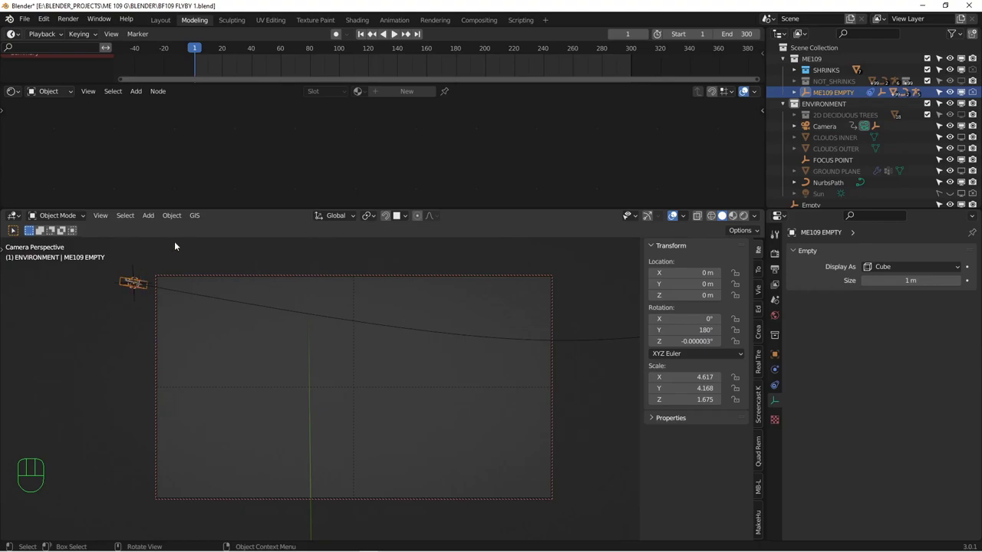
key("i")
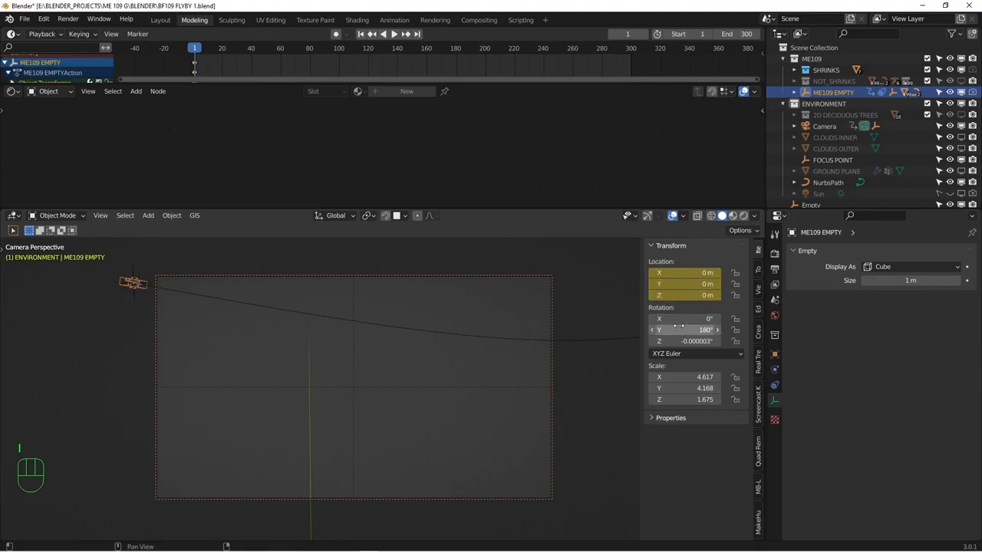
key("i")
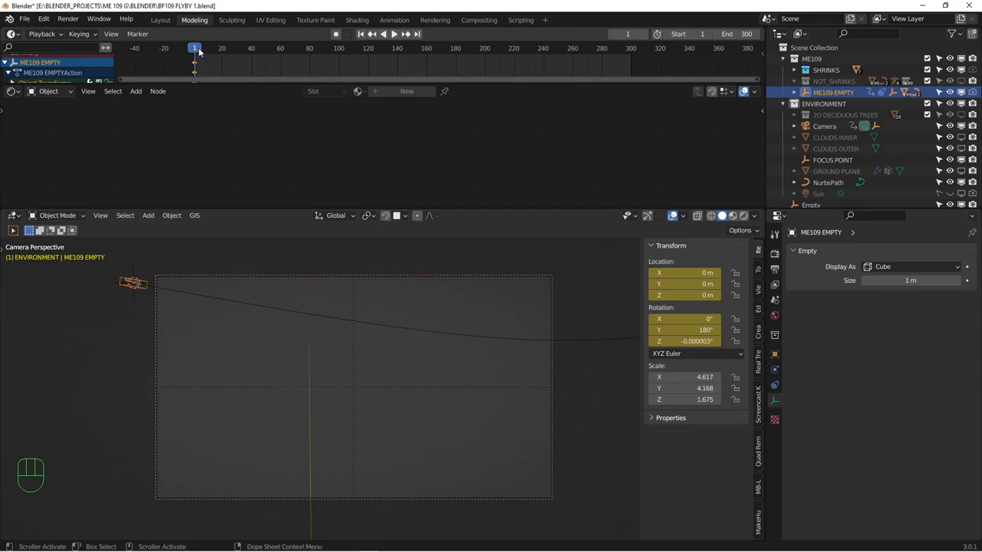
Play the animation to frame 57 and keyframe the ME109 EMPTY's location and rotation there.
key("space")
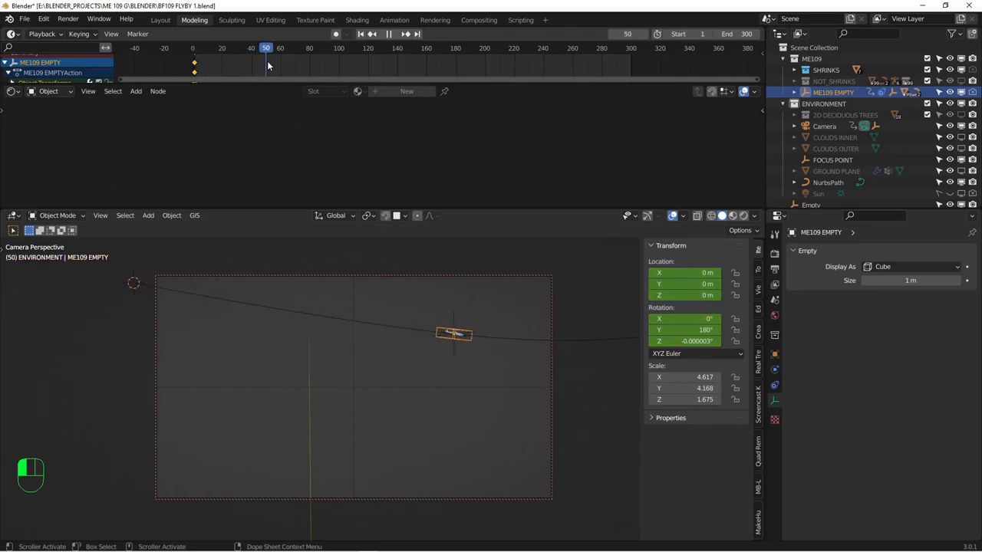
key("space")
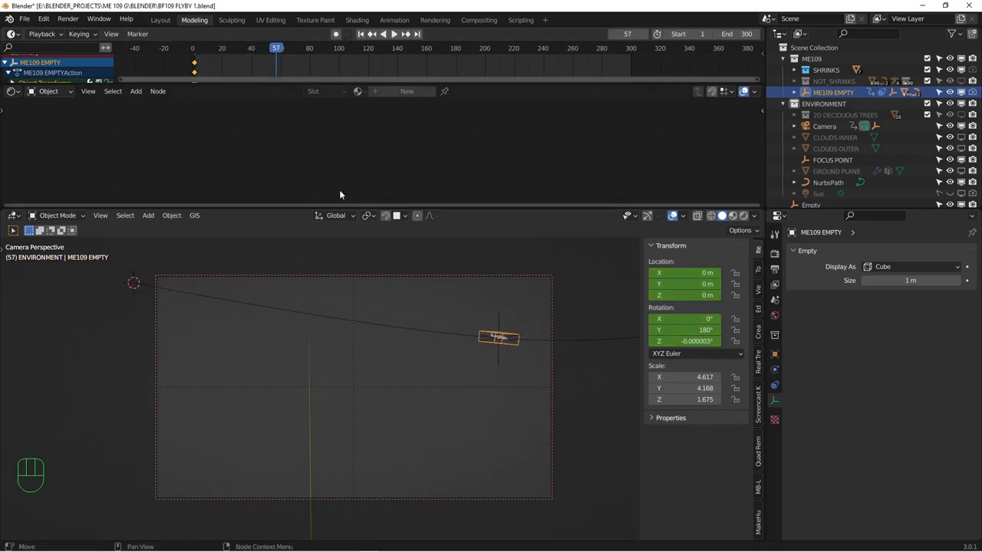
key("i")
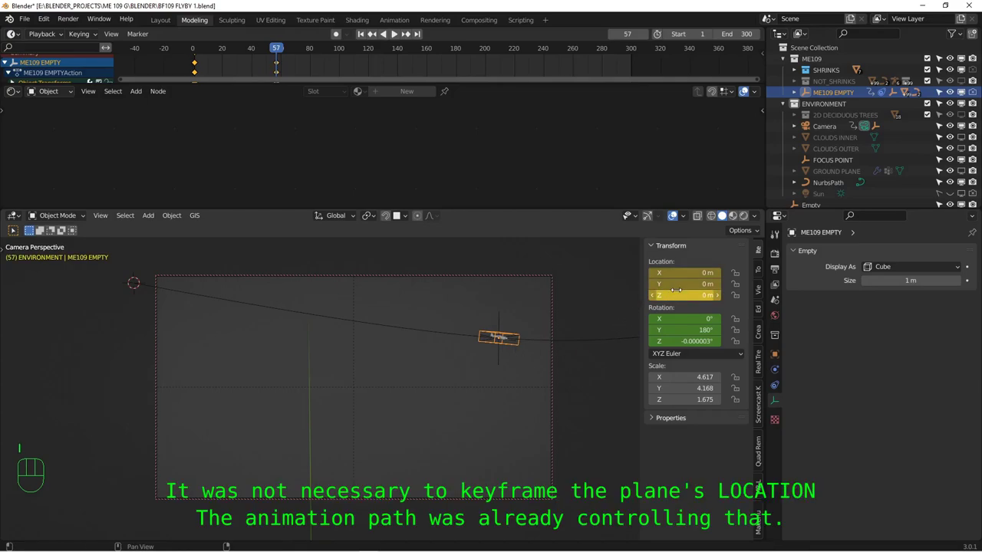
key("i")
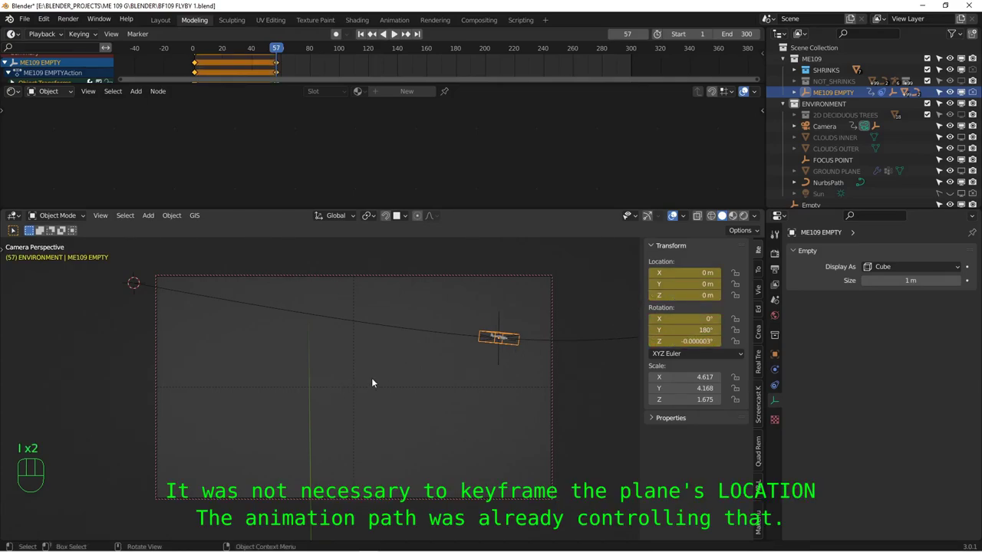
Bank the airplane by rotating the ME109 EMPTY -17.7° about its local Y axis and keyframe the rotation at frame 57.
key("r")
key("y")
key("y")
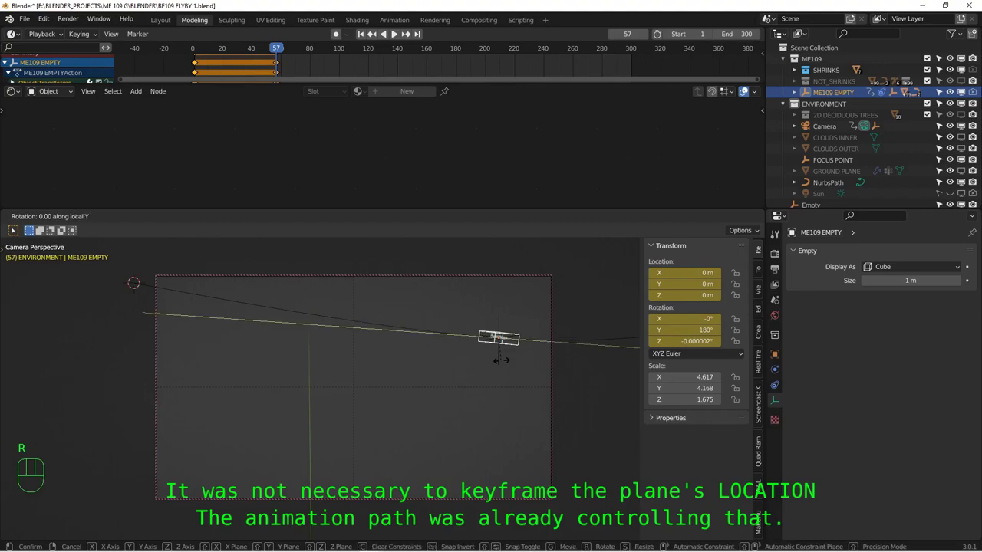
left_click(506, 354)
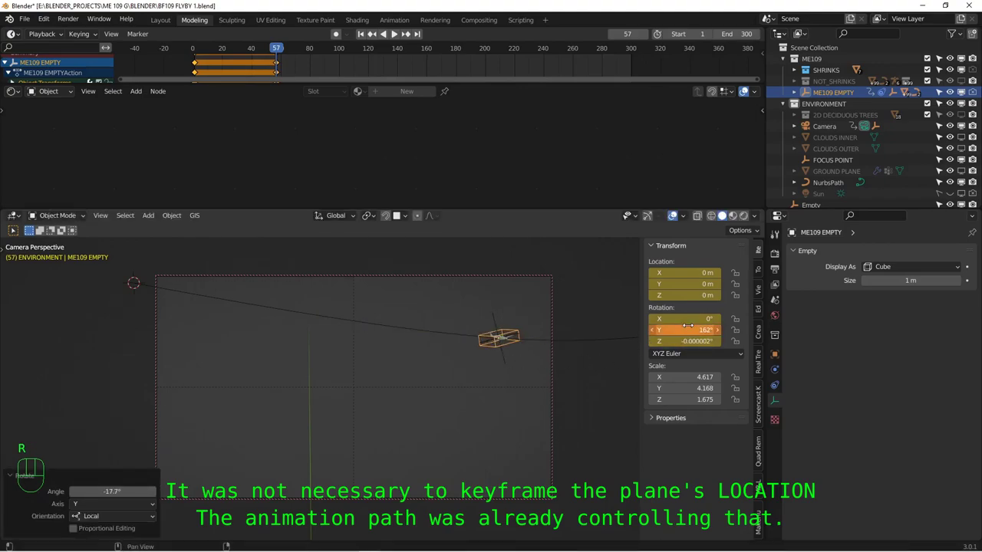
key("i")
Aim the camera at the airplane and keyframe its 50 mm focal length and rotation of -92.5°, 180°, 159° at frame 57.
middle_click_drag(364, 397, 389, 393)
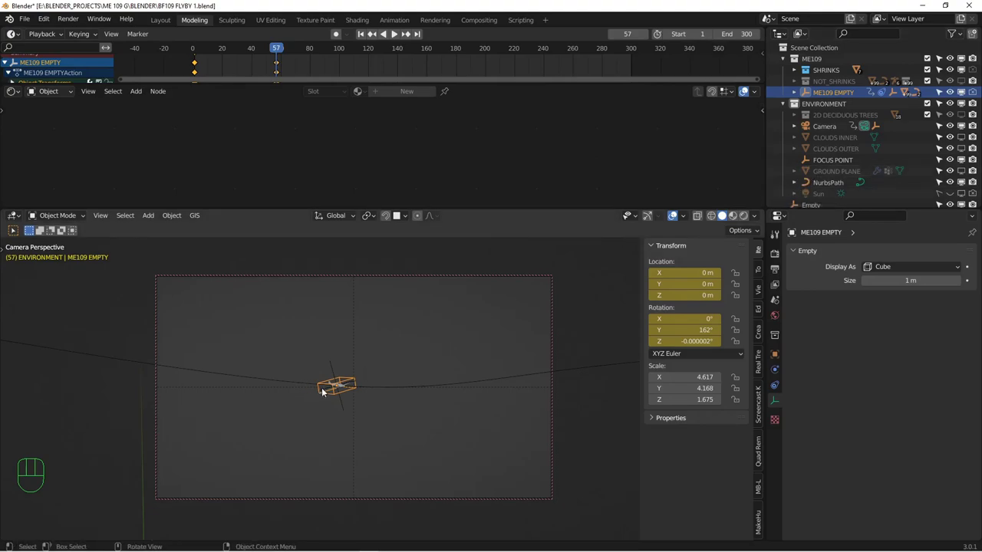
left_click(829, 128)
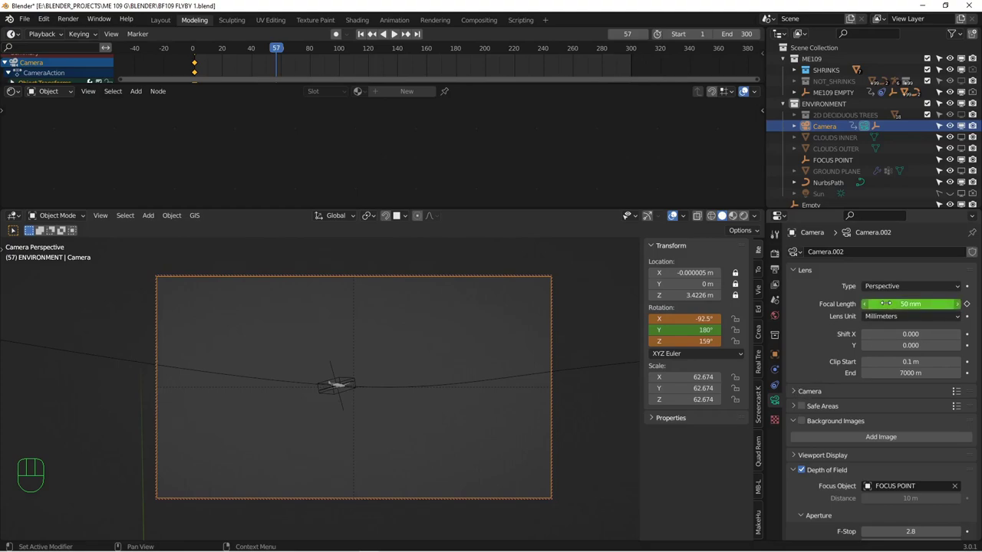
key("i")
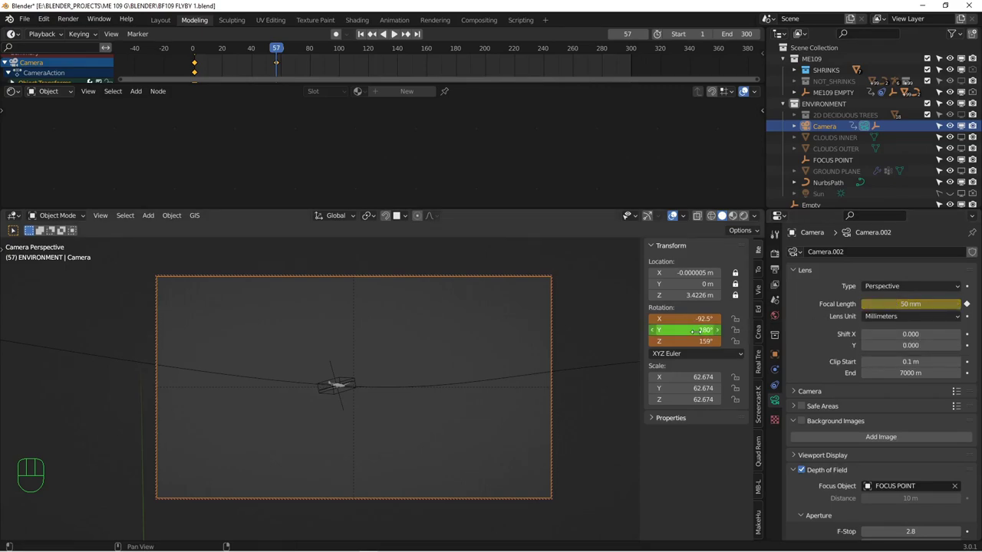
key("i")
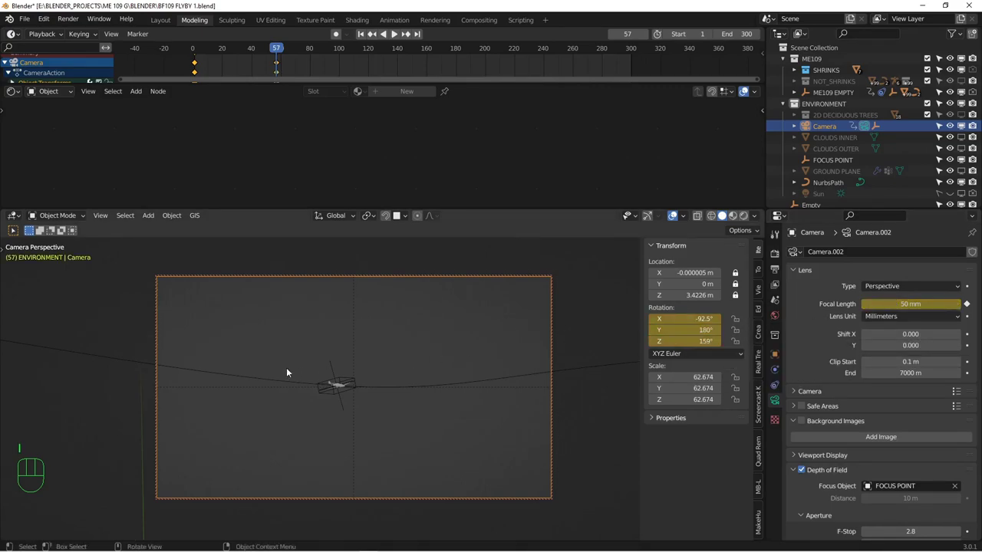
Select the FOCUS POINT empty and keyframe its location and rotation at frame 57.
left_click(331, 369)
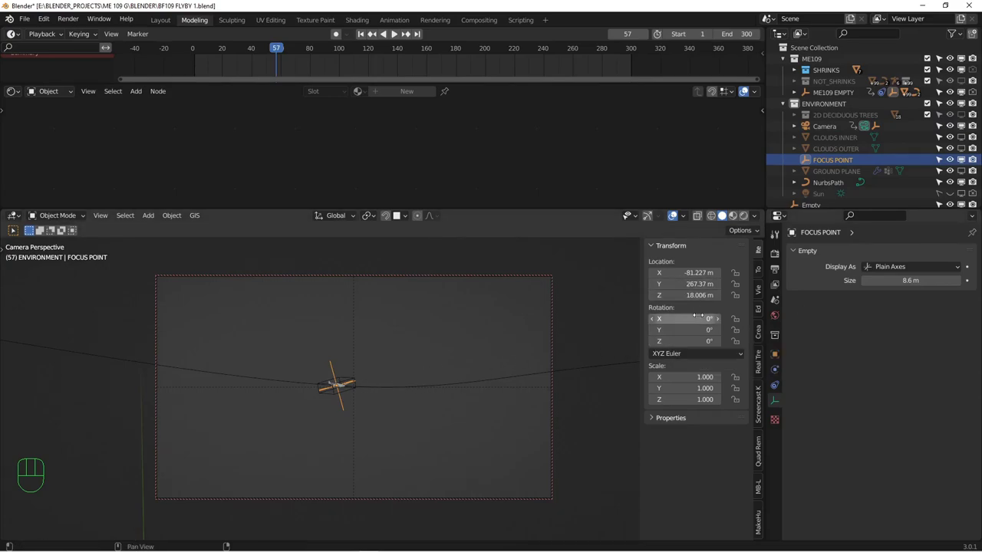
key("i")
key("i")
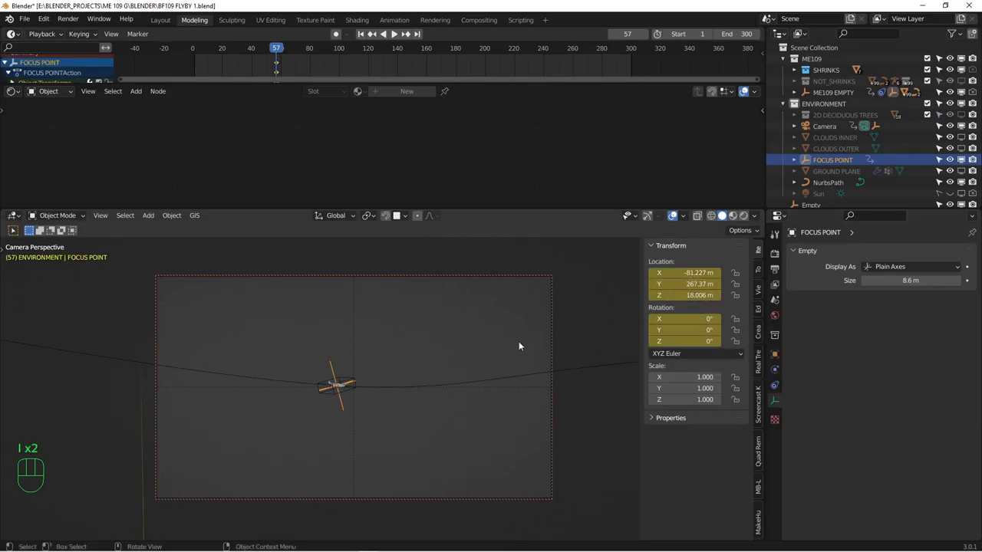
Advance to frame 64, re-aim the camera at the airplane, and keyframe the ME109 EMPTY's location and rotation.
left_click(332, 397)
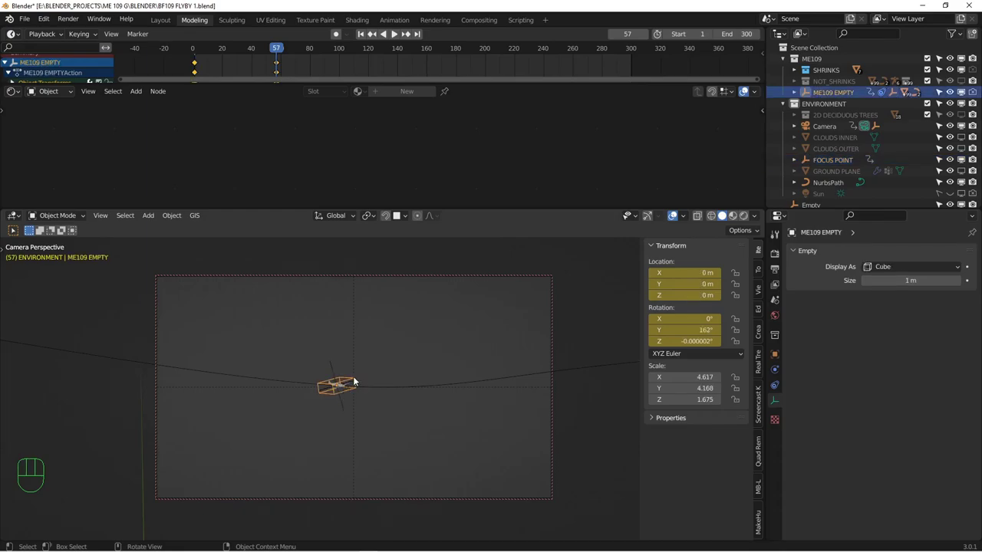
left_click_drag(280, 50, 287, 50)
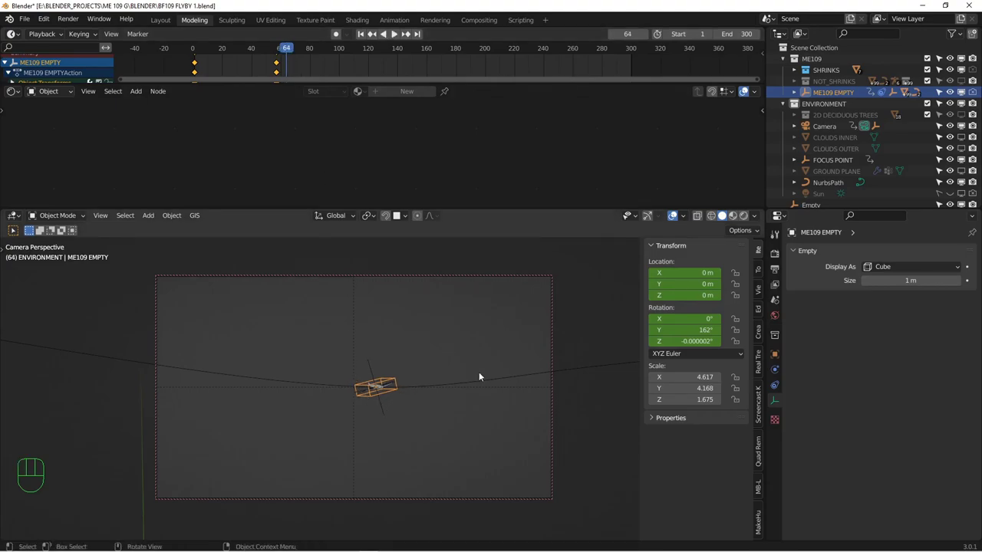
middle_click_drag(418, 406, 420, 408)
key("i")
key("i")
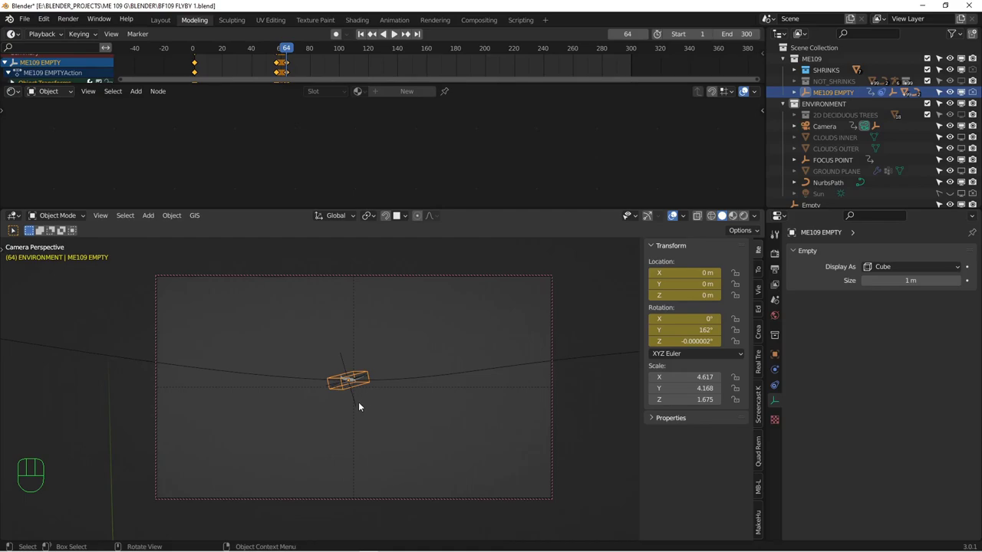
Select the camera, set its focal length to 253 mm, and keyframe its rotation and focal length at frame 64.
scroll(824, 184, "down", 1)
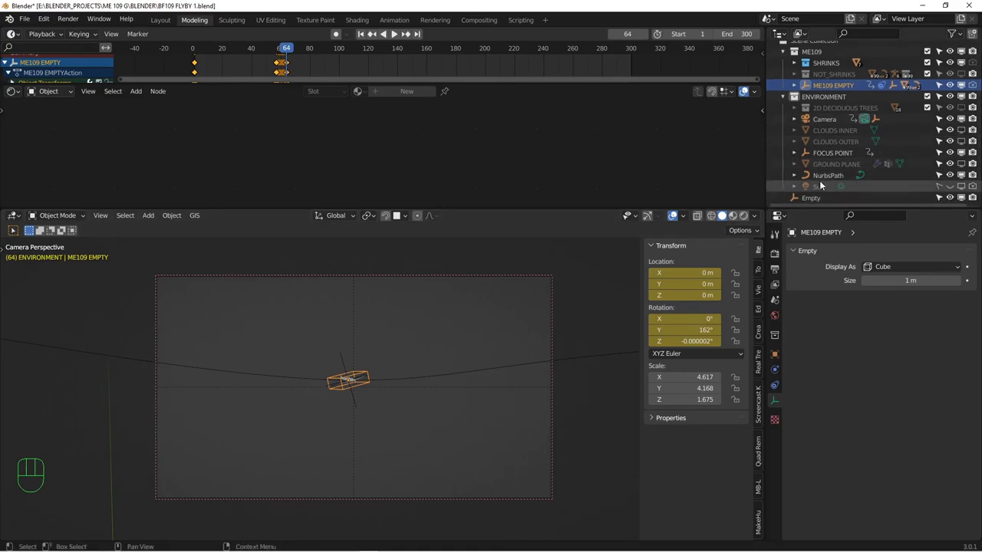
left_click(824, 120)
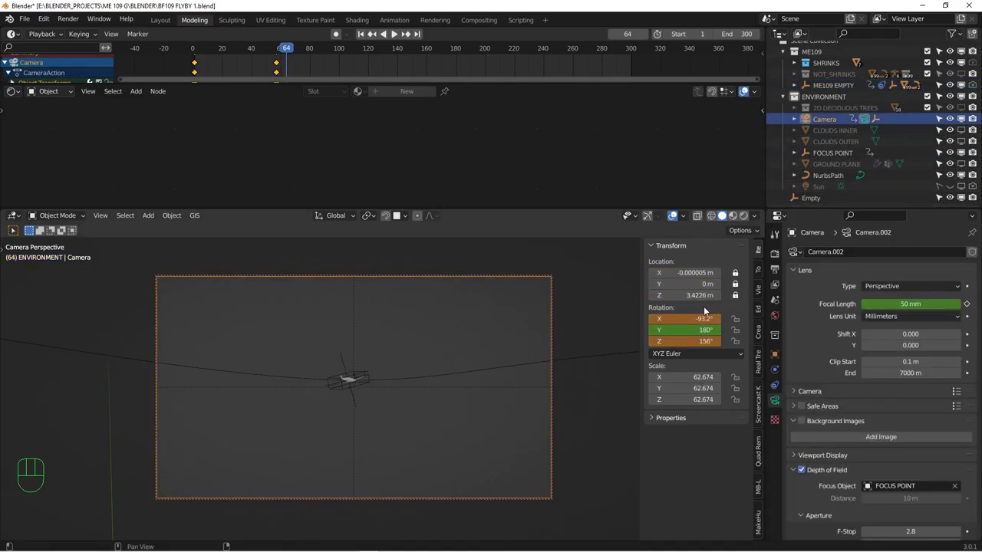
key("i")
left_click_drag(888, 301, 912, 304)
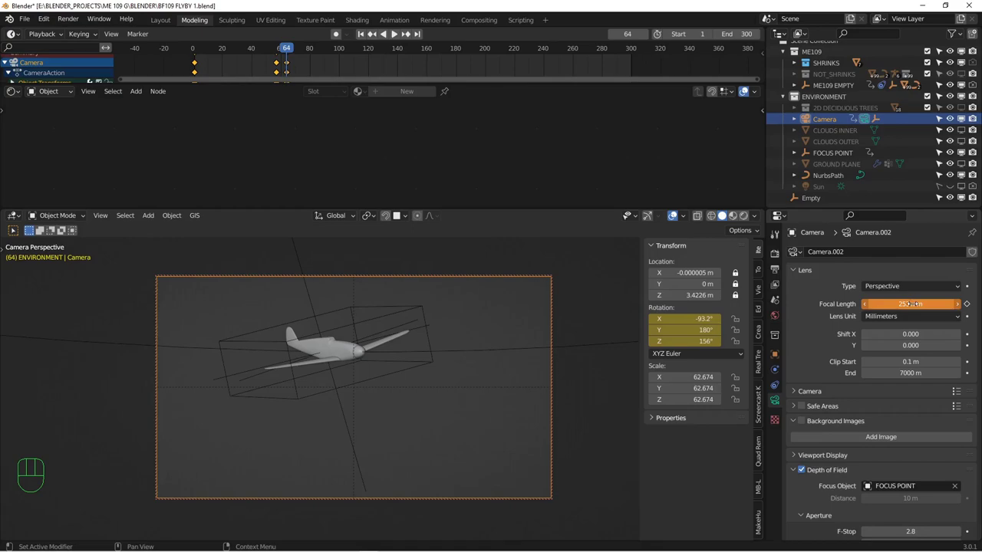
key("i")
left_click(344, 418)
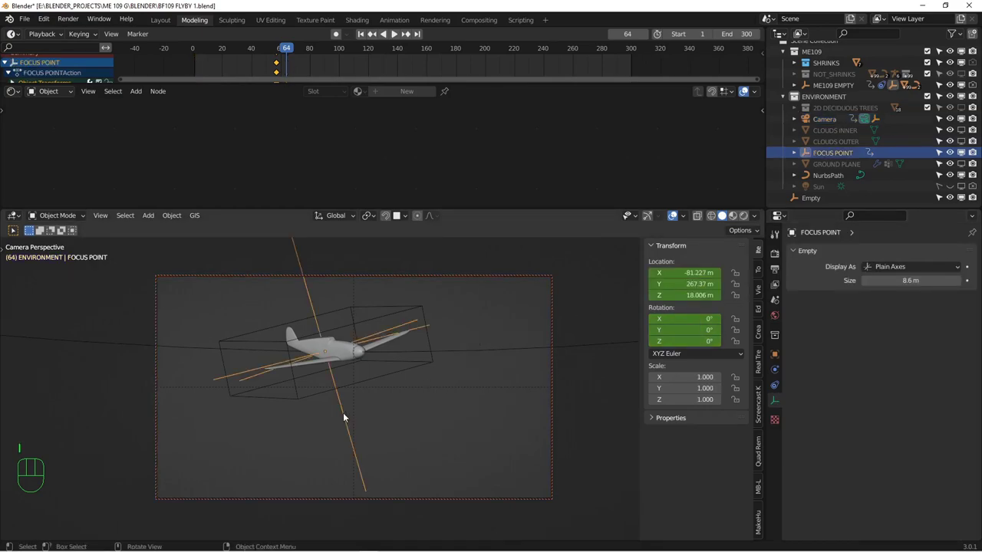
key("KP_7")
scroll(342, 412, "down", 5)
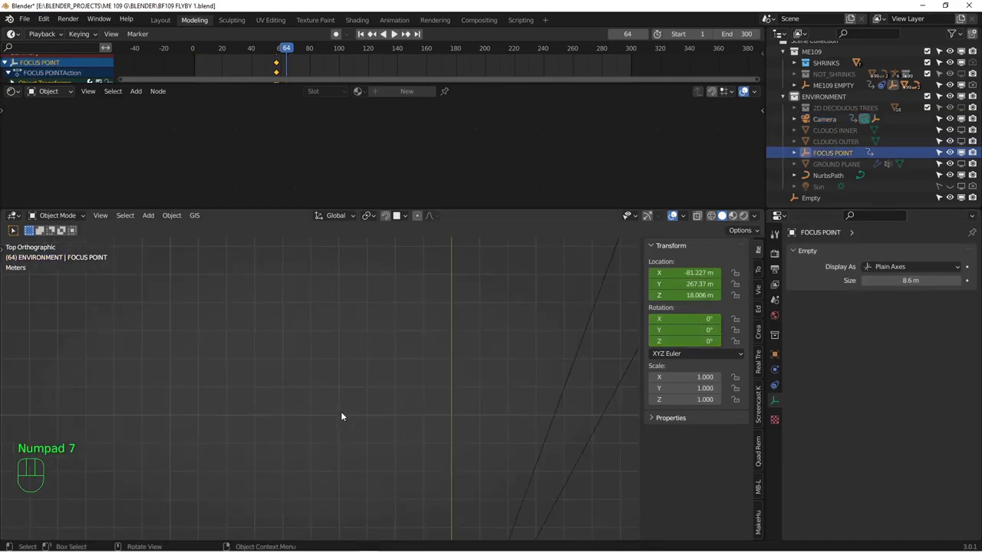
scroll(429, 407, "down", 2)
middle_click_drag(457, 336, 434, 415, "shift")
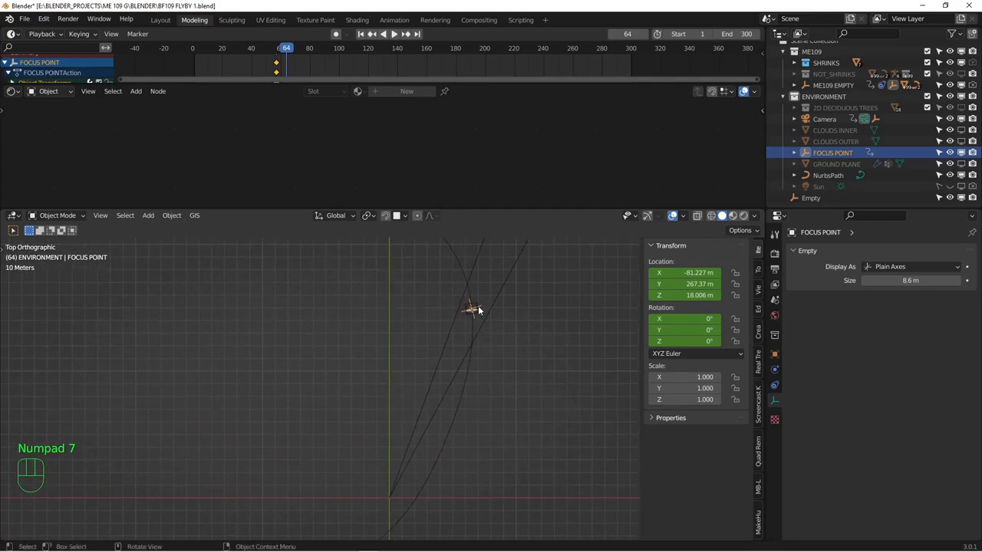
scroll(479, 311, "up", 3)
scroll(472, 332, "down", 3)
middle_click_drag(469, 341, 488, 306, "shift")
scroll(491, 295, "up", 2)
key("g")
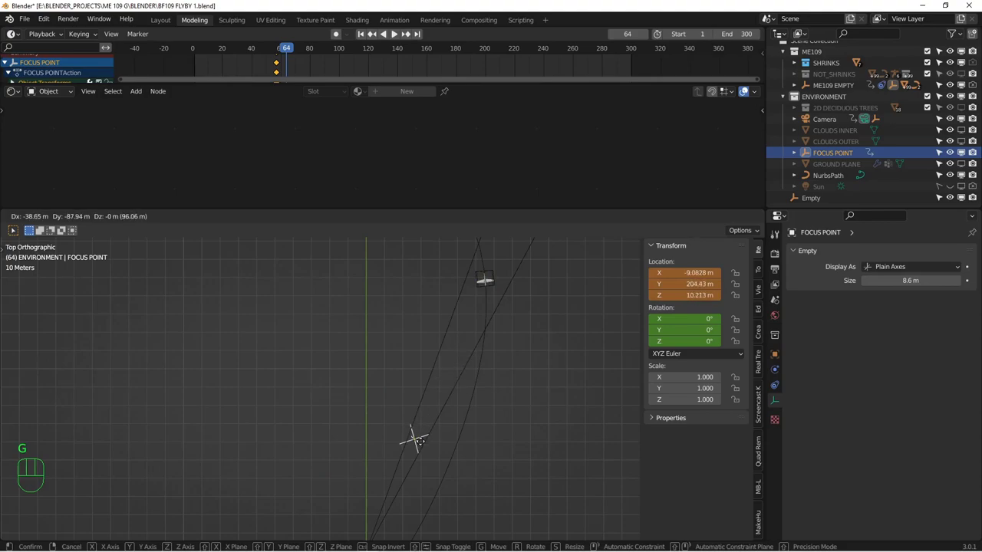
left_click(438, 407)
key("KP_0")
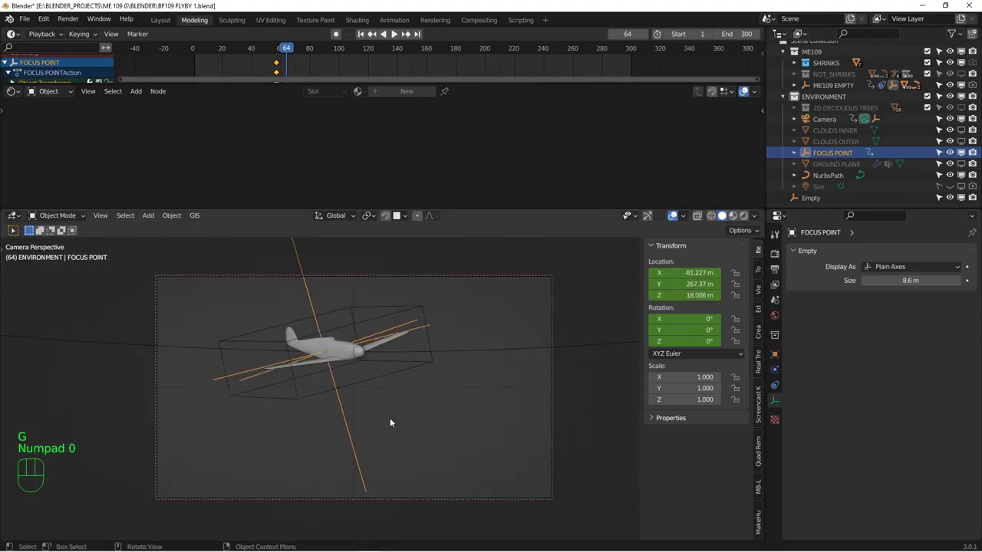
Swap the viewport display from the SHRINKS collection to NOT_SHRINKS, keeping ME109 EMPTY visible, and save the file.
key("ctrl+s")
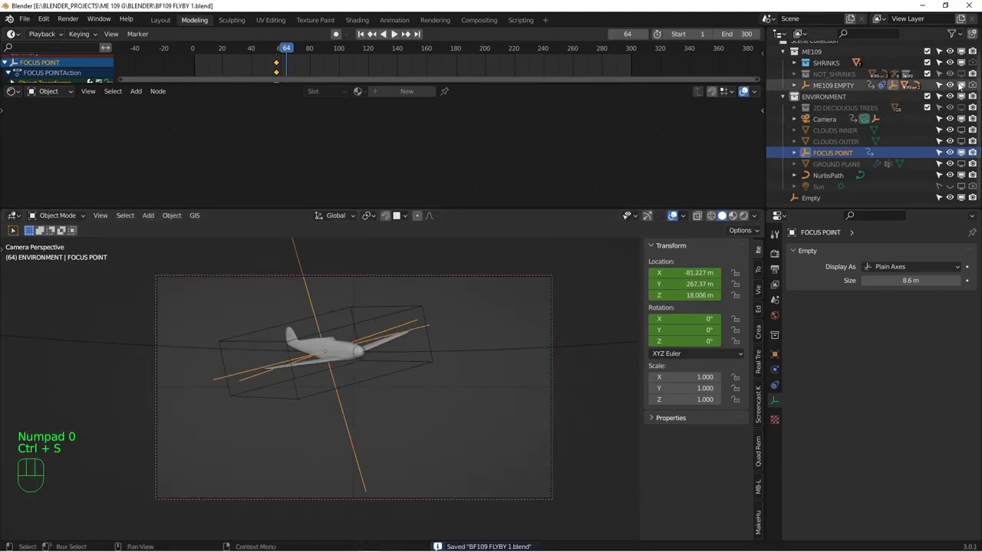
left_click(960, 85)
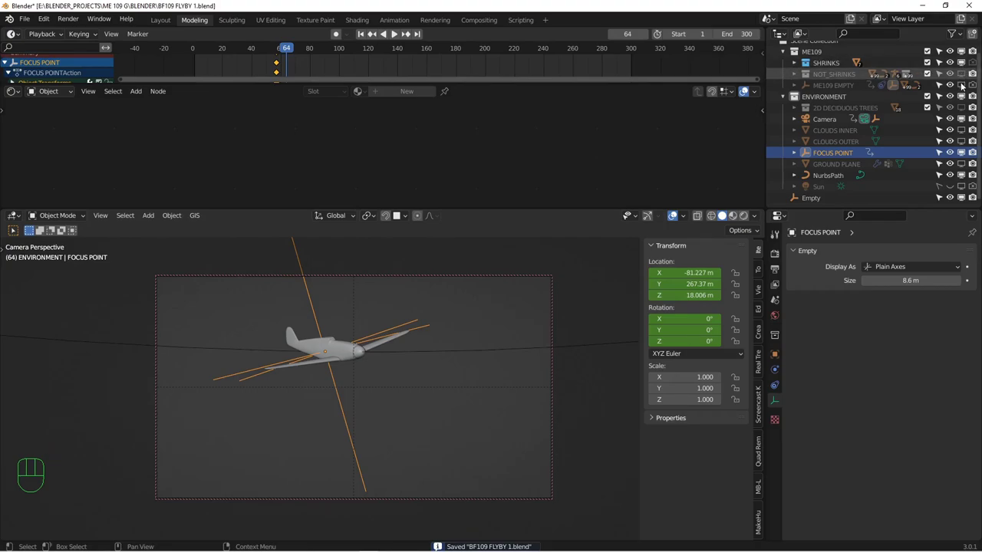
left_click(962, 73)
left_click(961, 63)
left_click(962, 85)
key("ctrl+s")
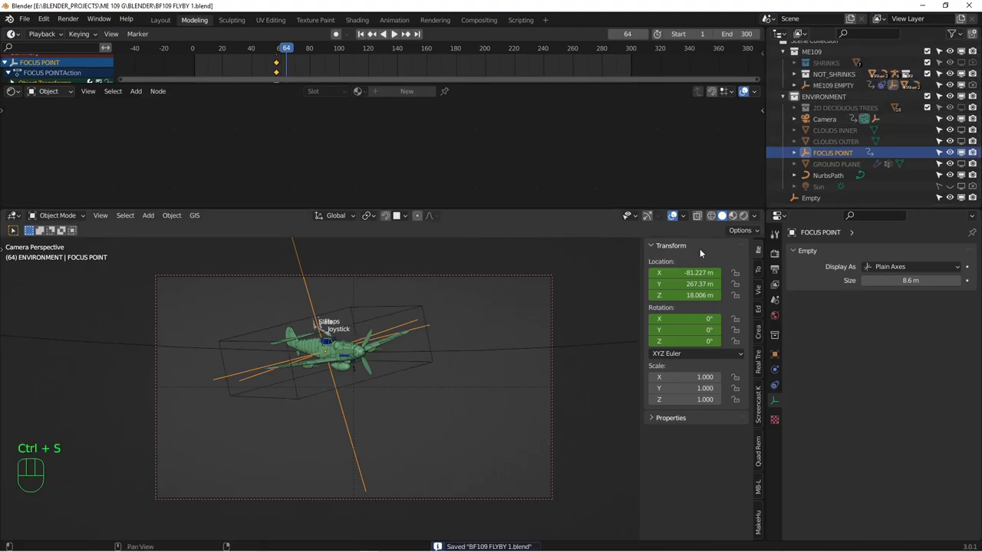
Show the camera view in rendered shading and turn the empty node editor into a 3D Viewport showing the airplane from the top.
left_click(742, 216)
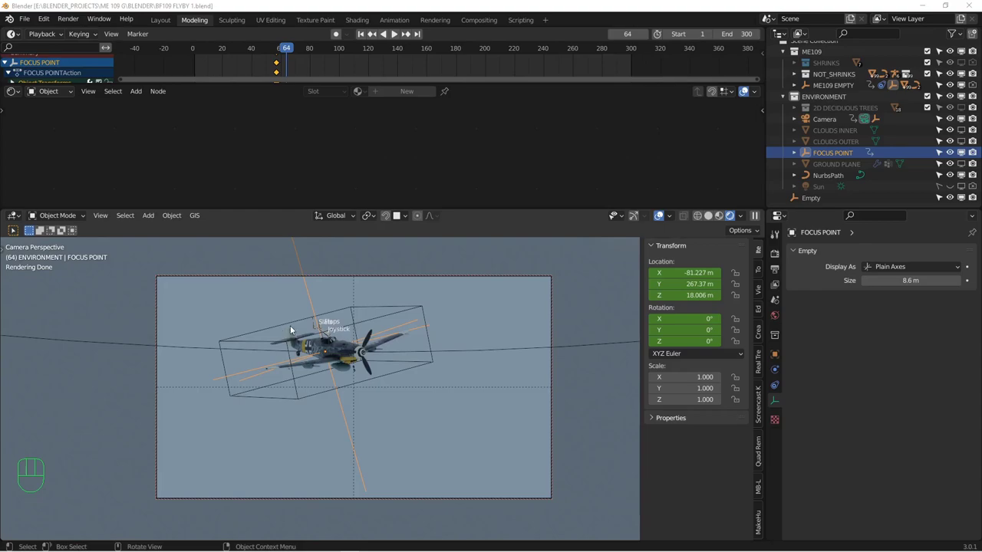
left_click(16, 91)
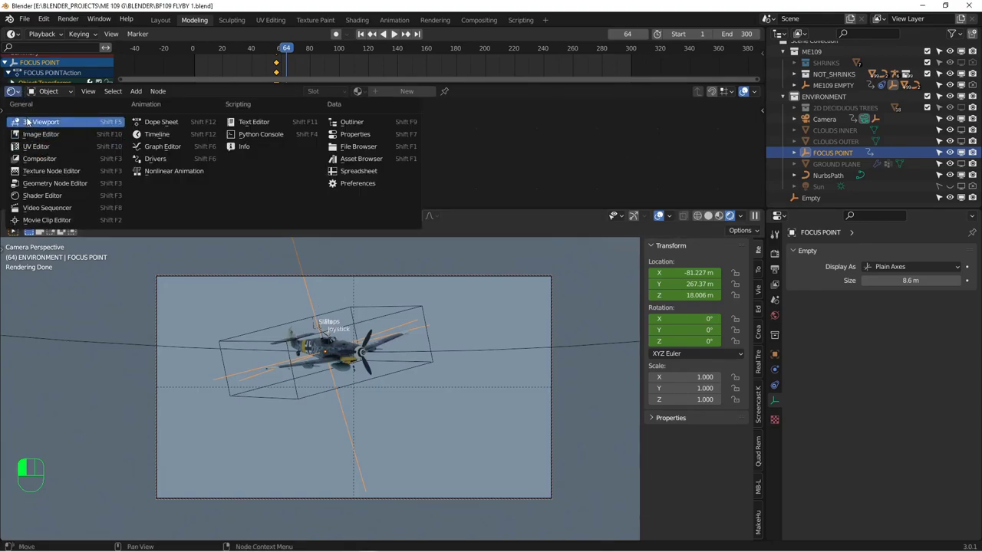
left_click(39, 122)
key("KP_7")
middle_click_drag(261, 149, 368, 178, "shift")
scroll(369, 174, "up", 2)
left_click_drag(401, 201, 416, 160, "alt+shift")
scroll(430, 132, "up", 4)
scroll(416, 158, "up", 3)
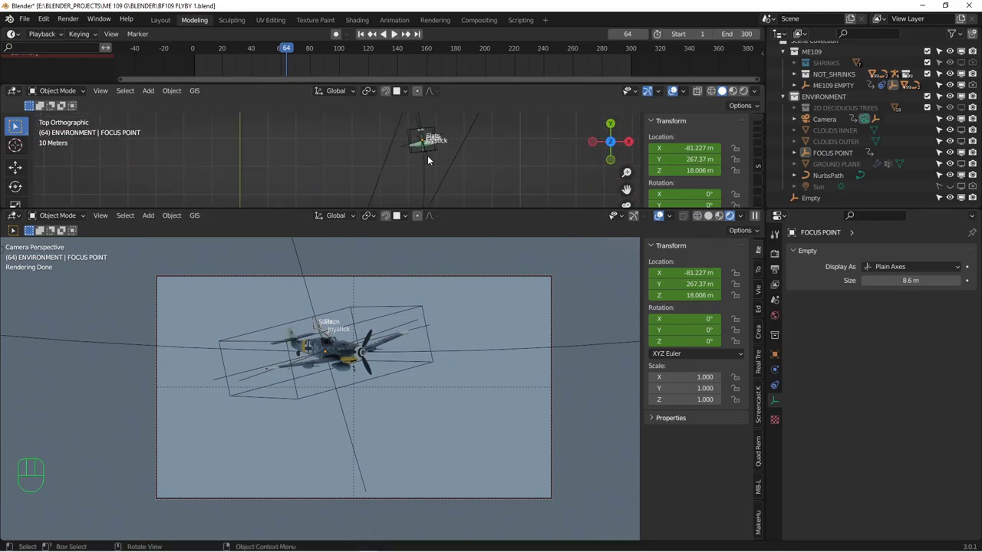
Move the FOCUS POINT empty off the airplane to -8.2966, 204.31, 10.034 m and keyframe its location and rotation at frame 64.
left_click(429, 157)
scroll(431, 158, "down", 12)
middle_click_drag(451, 183, 469, 153, "shift")
key("g")
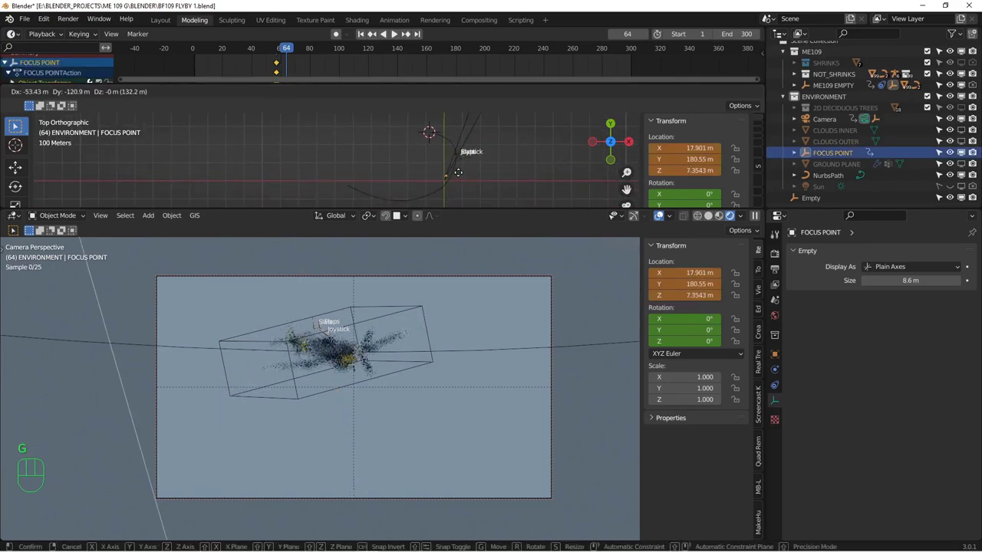
left_click(456, 172)
scroll(499, 184, "up", 2)
middle_click_drag(480, 175, 410, 173, "shift")
key("g")
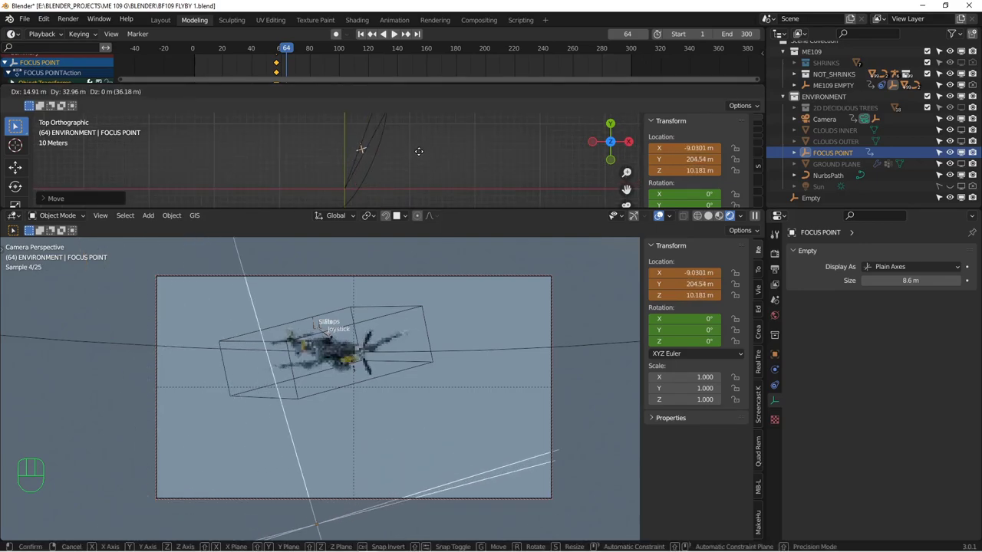
left_click(419, 152)
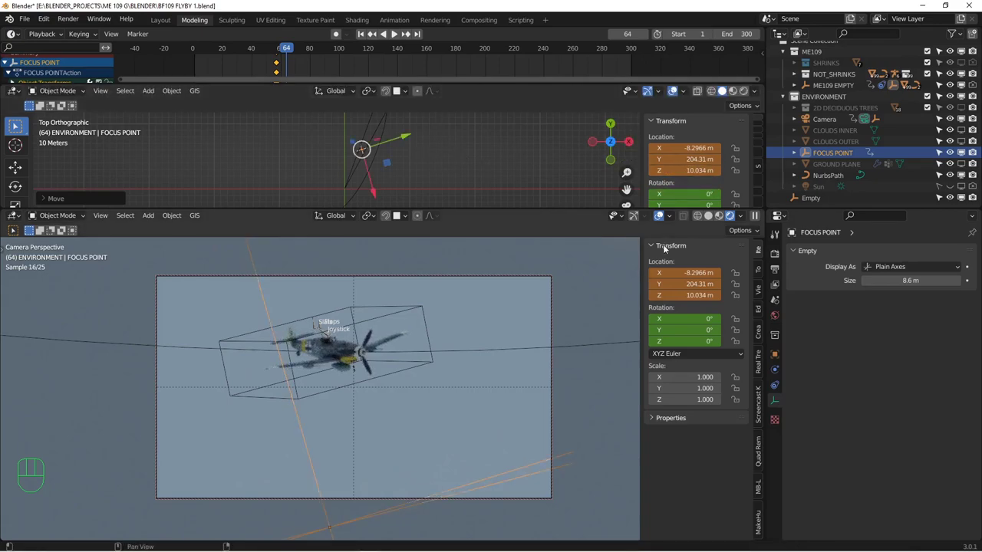
key("i")
key("i")
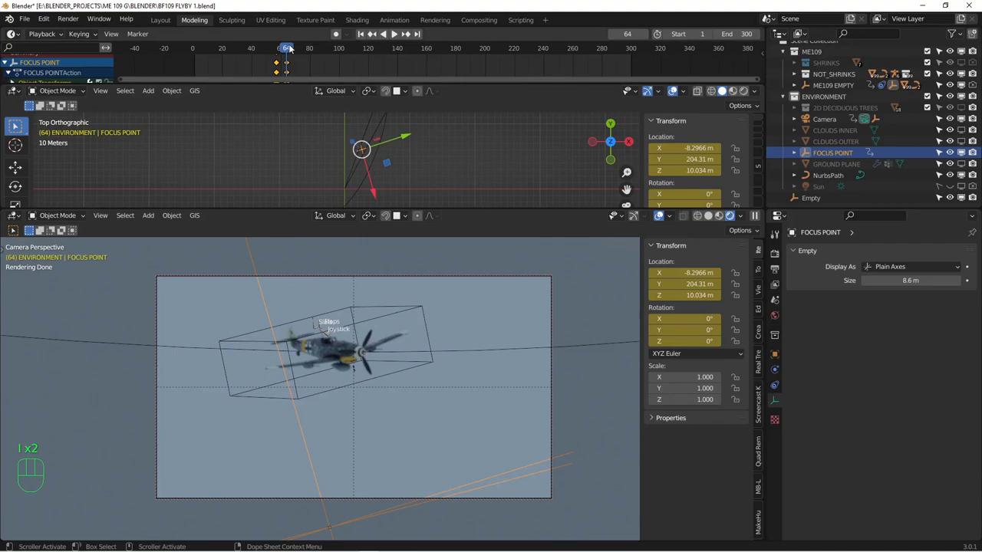
Advance to frame 99 and, in solid shading, re-aim the camera at the airplane with a rotation of -90.4°, 180°, 134°.
left_click_drag(311, 49, 338, 51)
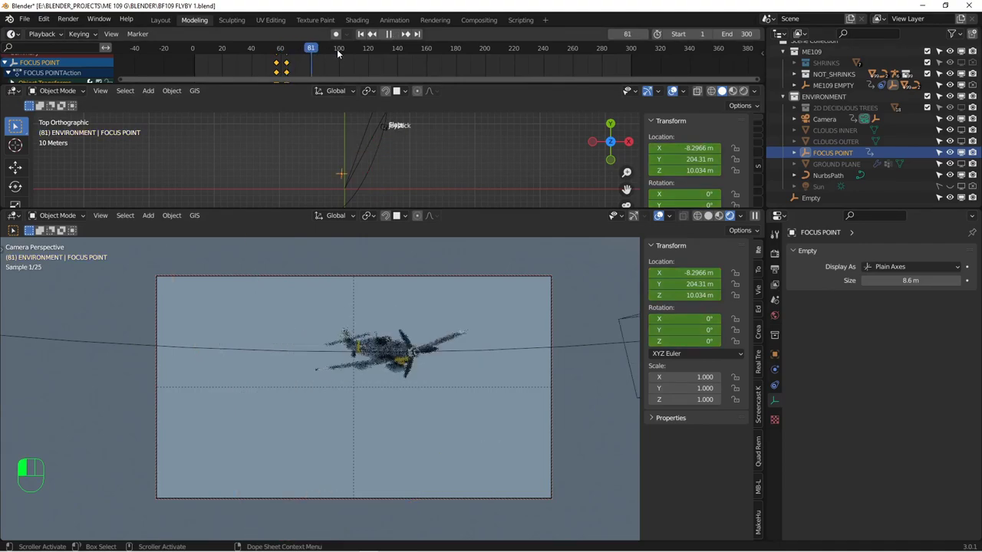
key("space")
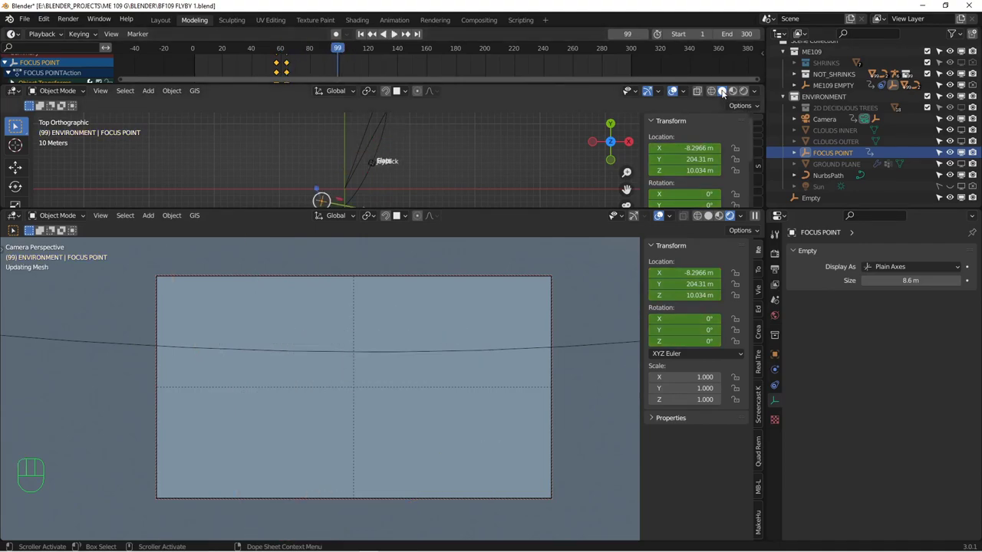
left_click(709, 216)
middle_click_drag(407, 325, 452, 328)
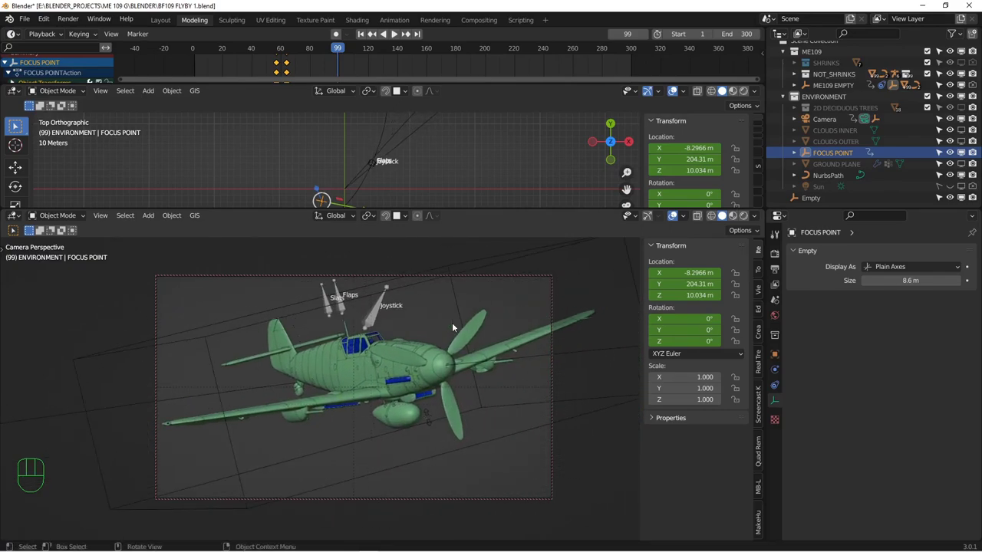
Move the FOCUS POINT empty onto the airplane at -80.639, 266.99, 17.934 m and keyframe its location and rotation at frame 99.
scroll(364, 173, "down", 3)
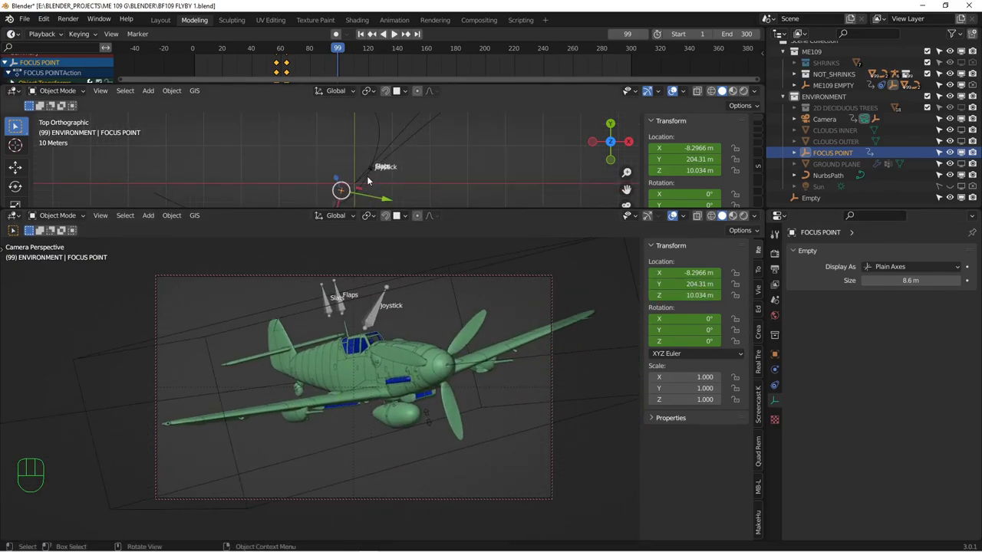
scroll(361, 185, "up", 3)
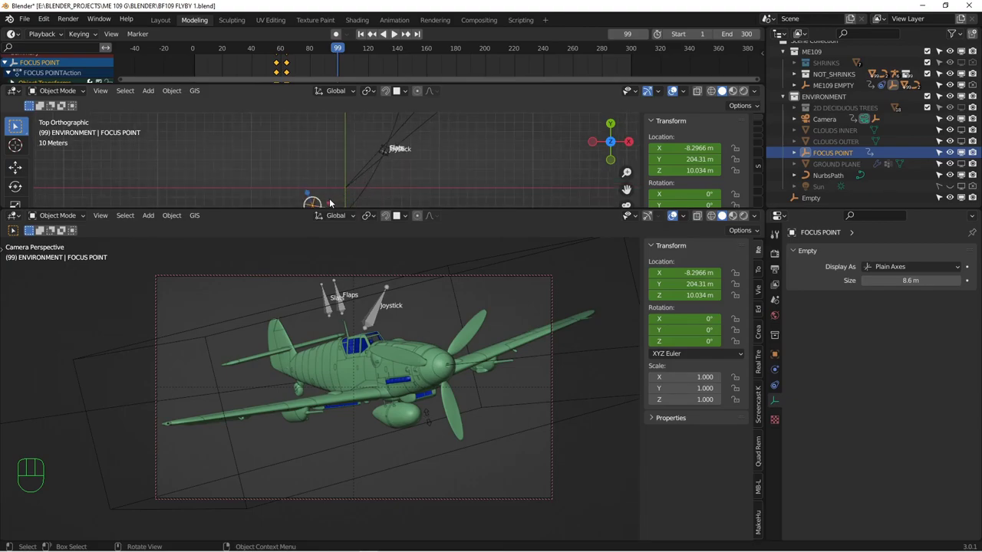
key("g")
left_click(407, 146)
scroll(399, 136, "up", 8)
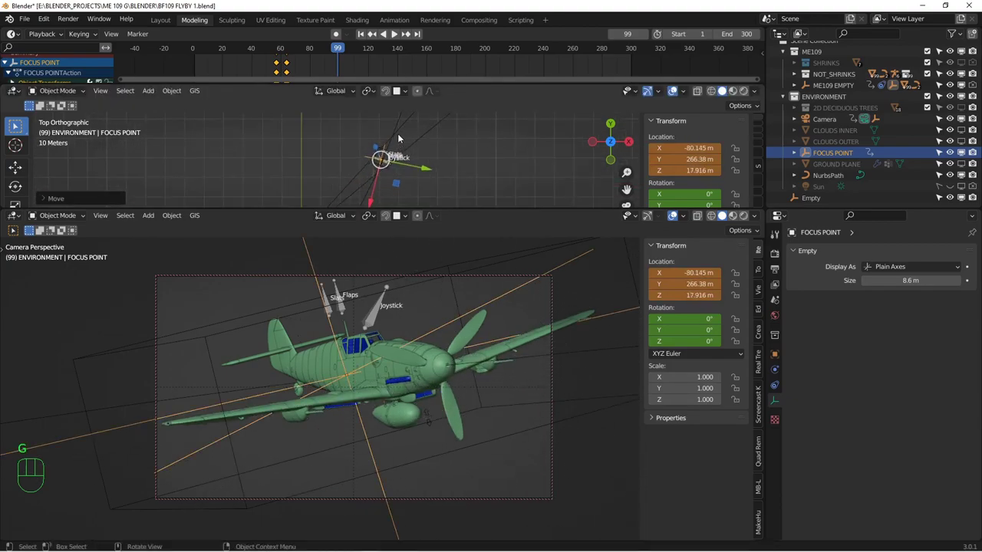
key("g")
left_click(458, 200)
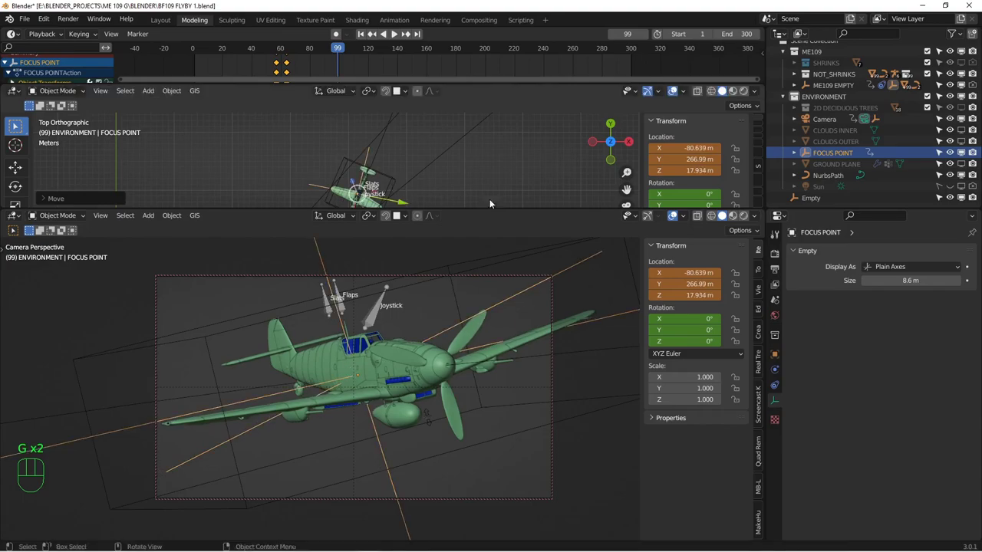
key("i")
key("i")
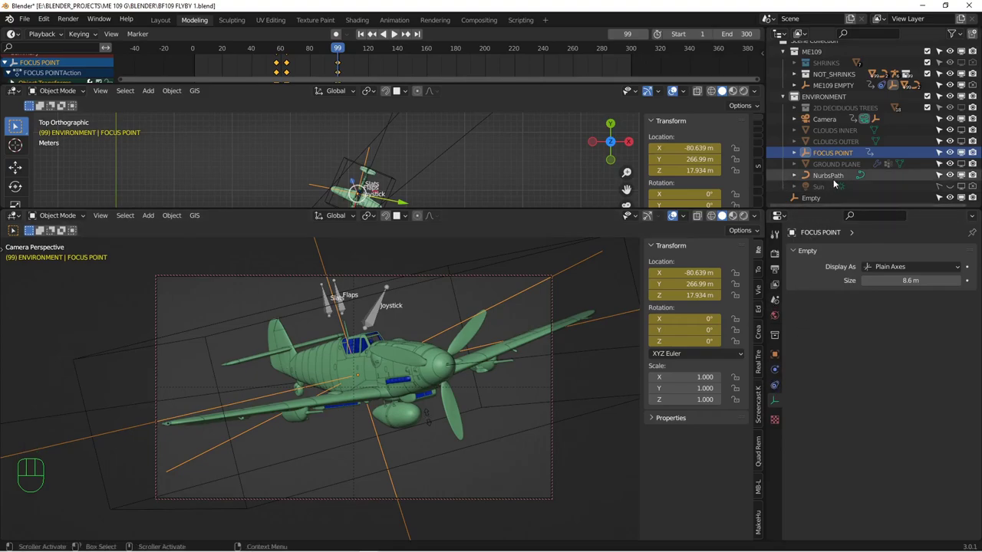
Select the camera, reduce its focal length to 205 mm, and keyframe its rotation and focal length at frame 99.
left_click(835, 121)
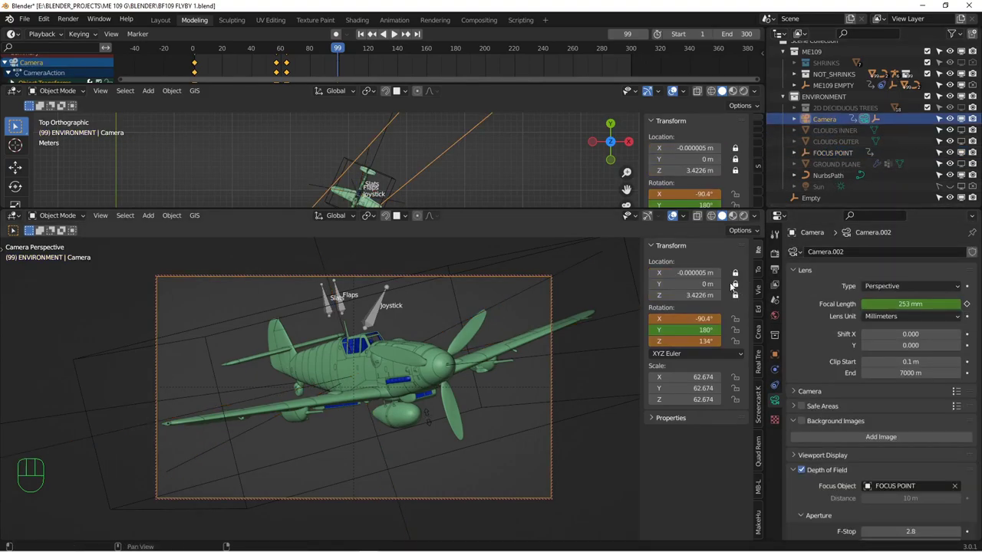
key("i")
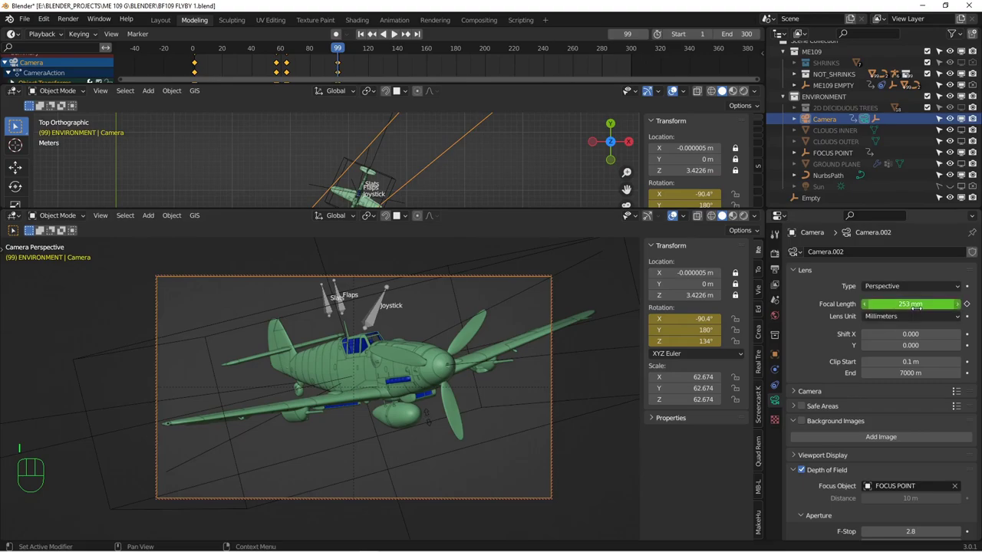
mouse_move(919, 304)
left_mouse_down()
mouse_move(893, 305)
mouse_move(926, 305)
left_mouse_up()
key("i")
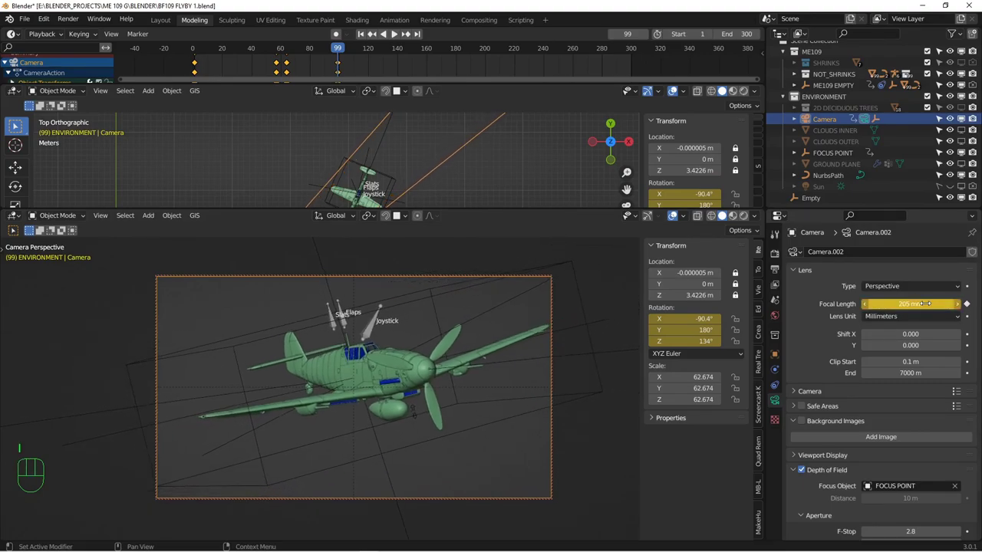
Select the ME109 EMPTY and keyframe its location and rotation at frame 99.
left_click(455, 288)
key("i")
key("i")
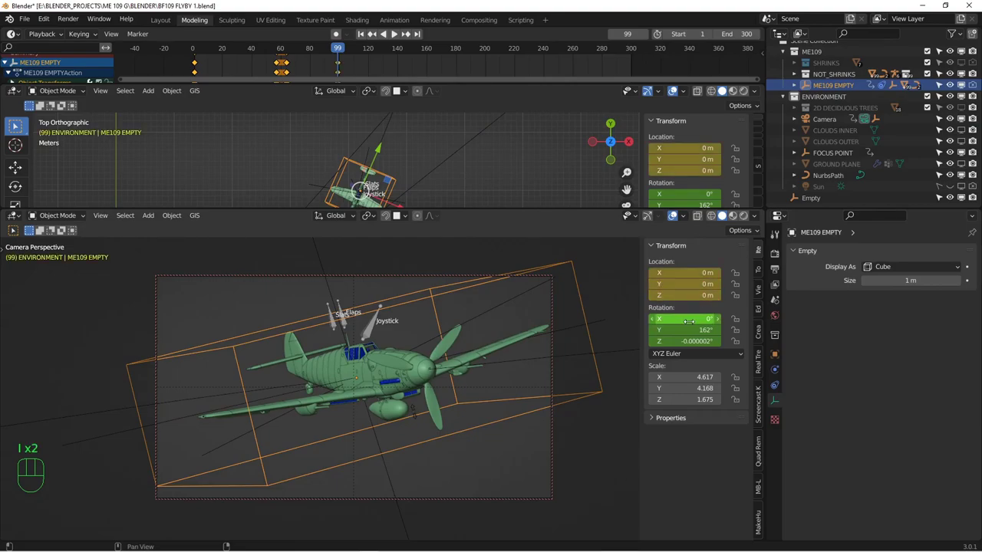
key("i")
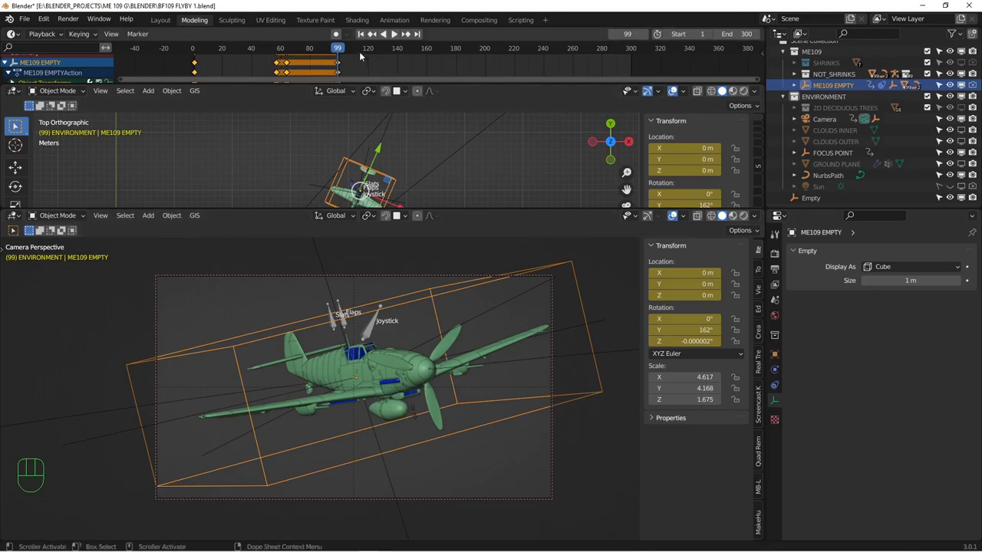
Enlarge the timeline, advance to frame 115, and re-aim the camera at the airplane with a rotation of -87.5°, 180°, 69.5°.
left_click_drag(380, 83, 380, 139)
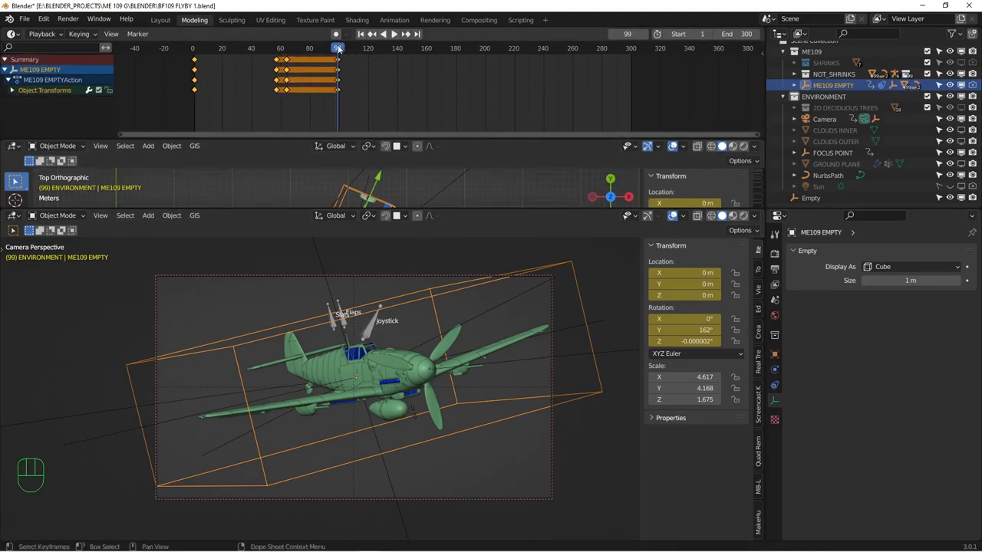
left_click_drag(339, 49, 360, 50)
middle_click_drag(357, 350, 450, 346, "alt")
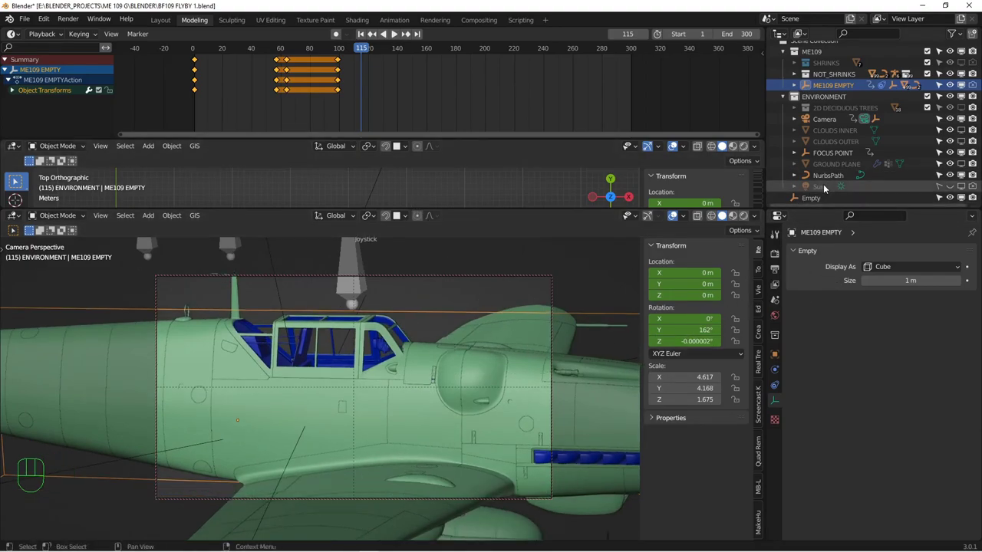
Set the camera's focal length to 45 mm, re-aim it to -88.6°, 180°, 72°, and keyframe both focal length and rotation at frame 115.
scroll(825, 132, "up", 1)
left_click(825, 127)
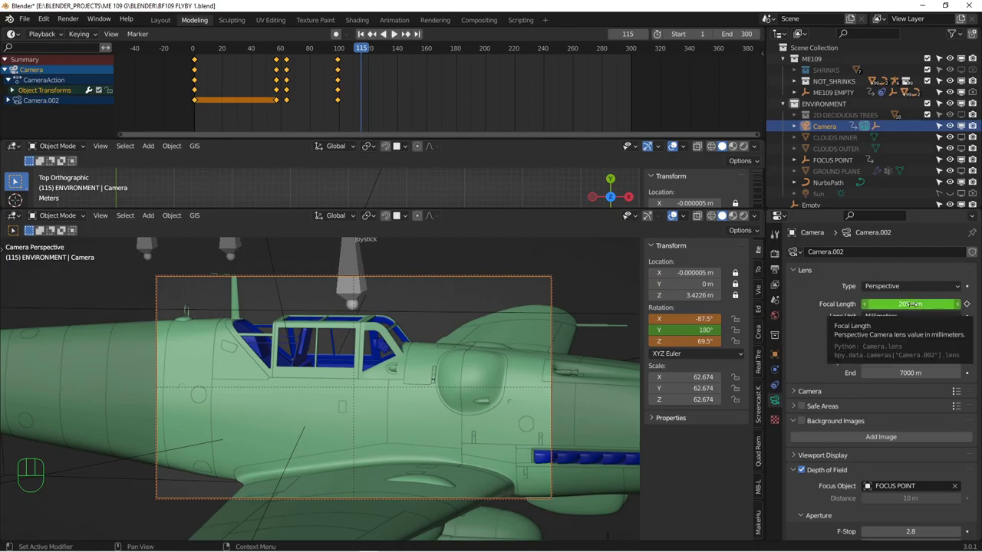
left_click_drag(911, 304, 842, 304)
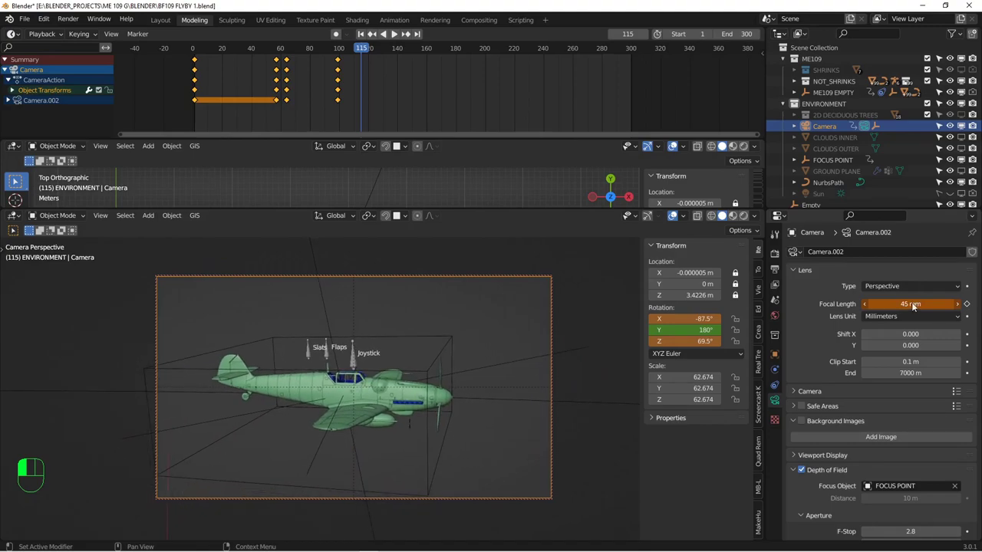
key("i")
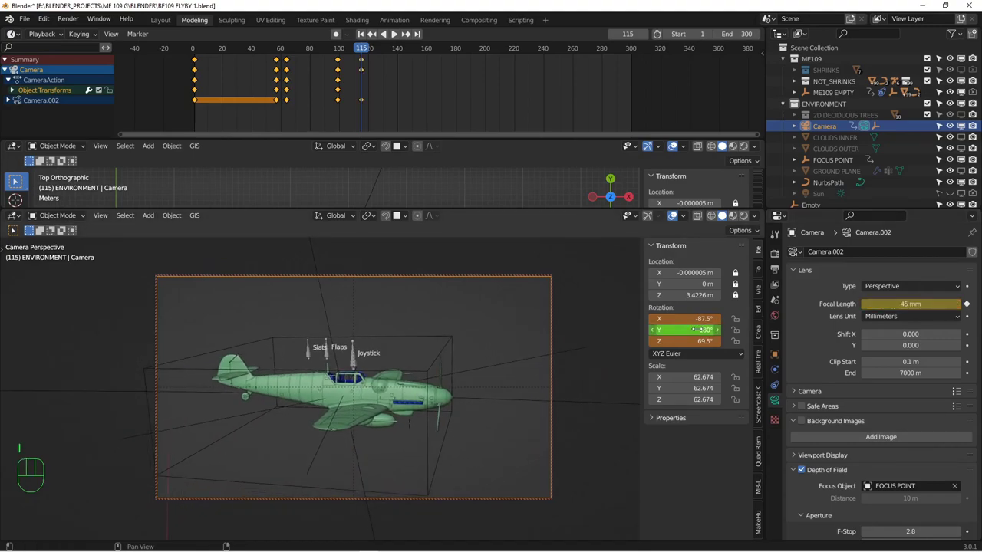
left_click_drag(657, 342, 667, 338, "alt")
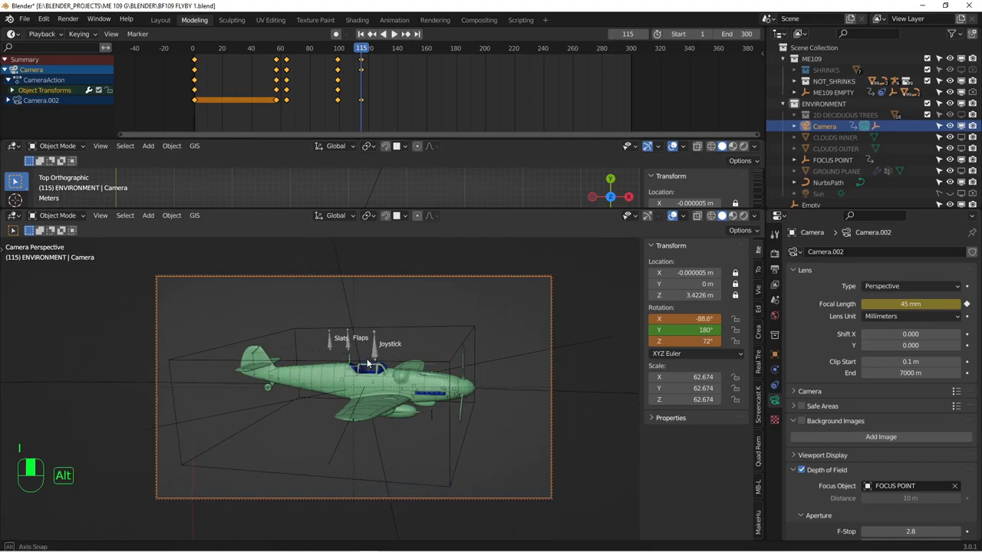
key("i")
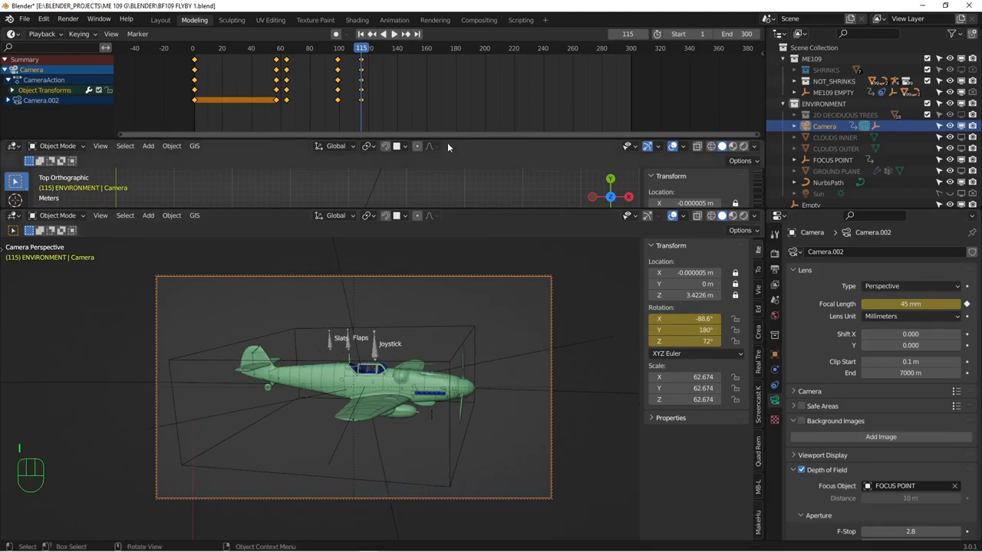
Select the FOCUS POINT empty and keyframe its location and rotation in place at frame 115.
left_click(343, 436)
key("KP_7")
scroll(425, 353, "down", 5)
scroll(507, 356, "down", 3)
middle_click_drag(480, 372, 485, 354, "shift")
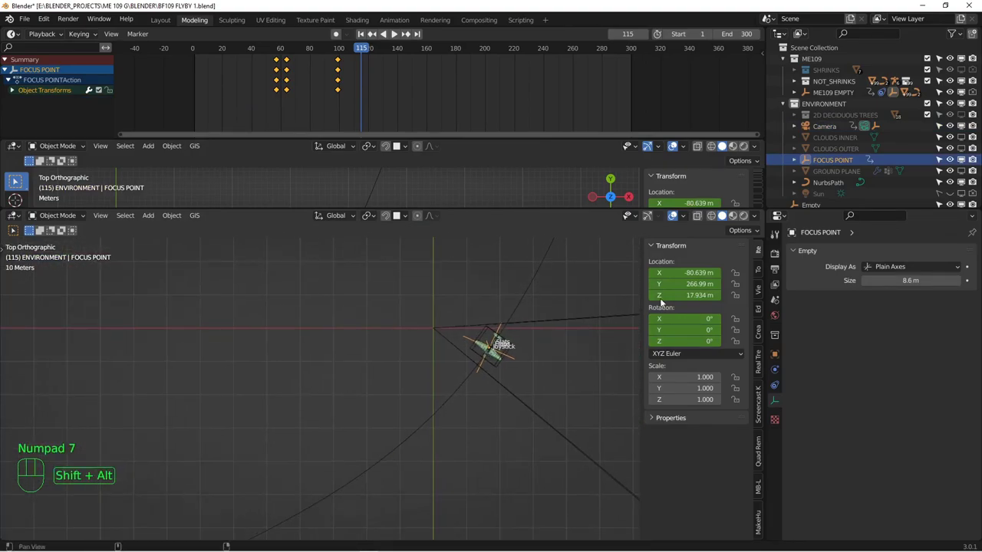
key("i")
key("i")
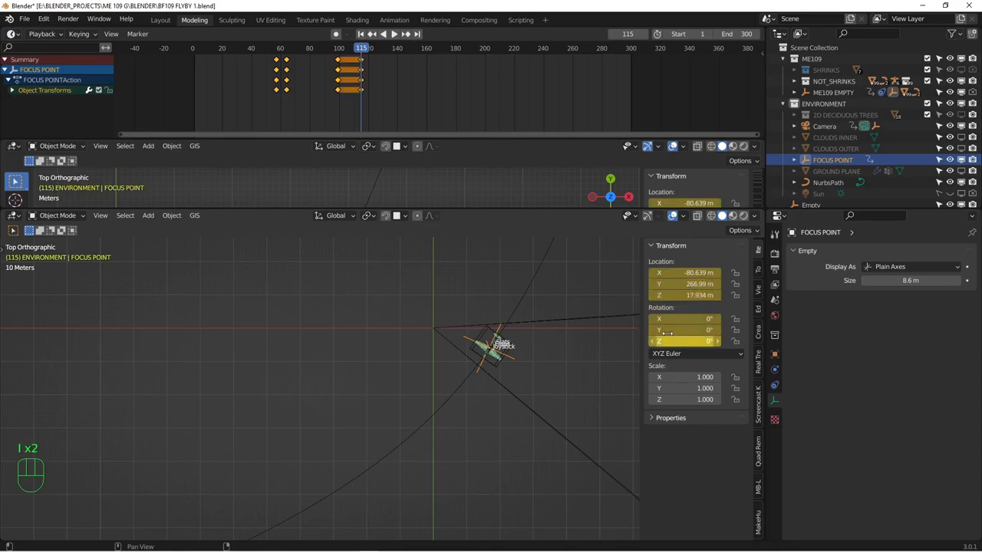
key("KP_0")
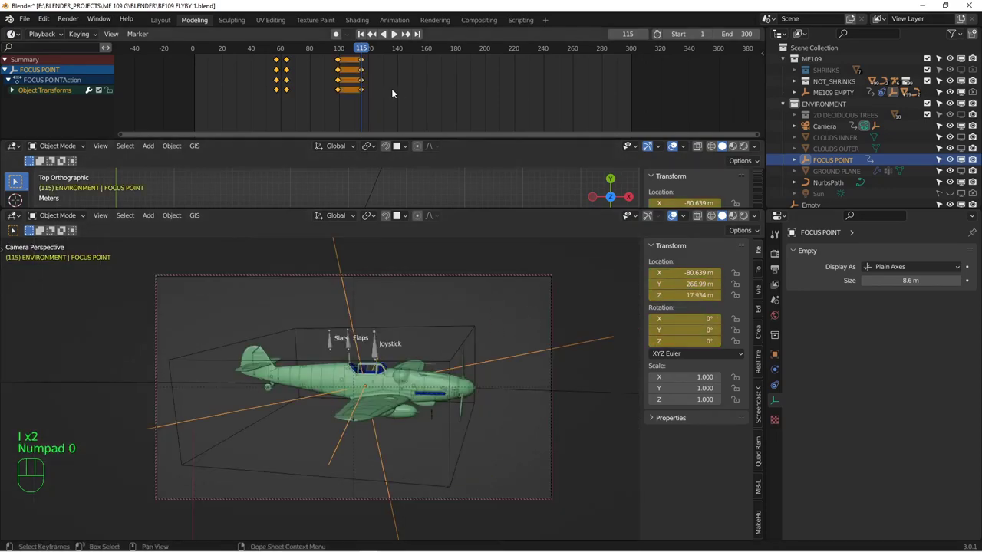
Select the ME109 EMPTY and keyframe its location and rotation at frame 115.
left_click(466, 336)
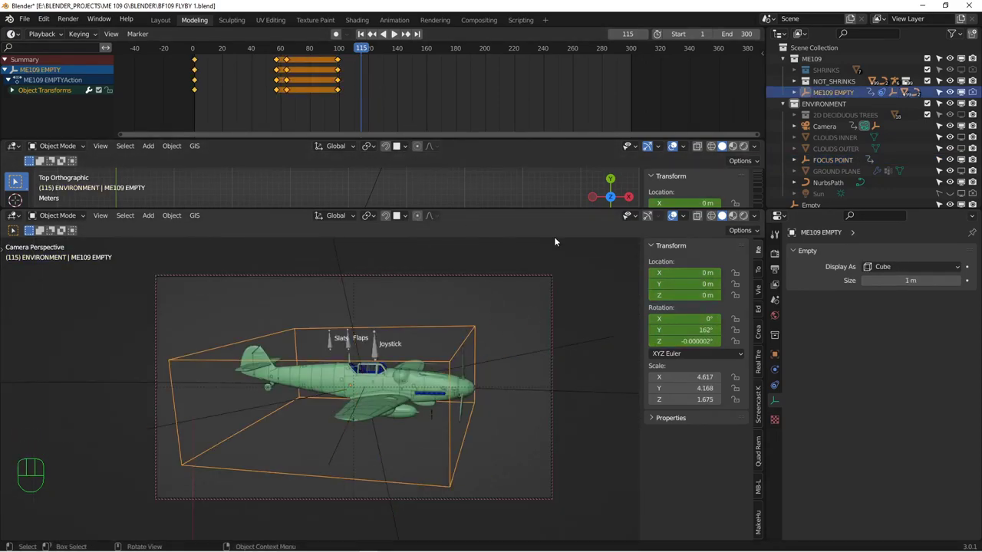
key("i")
key("i")
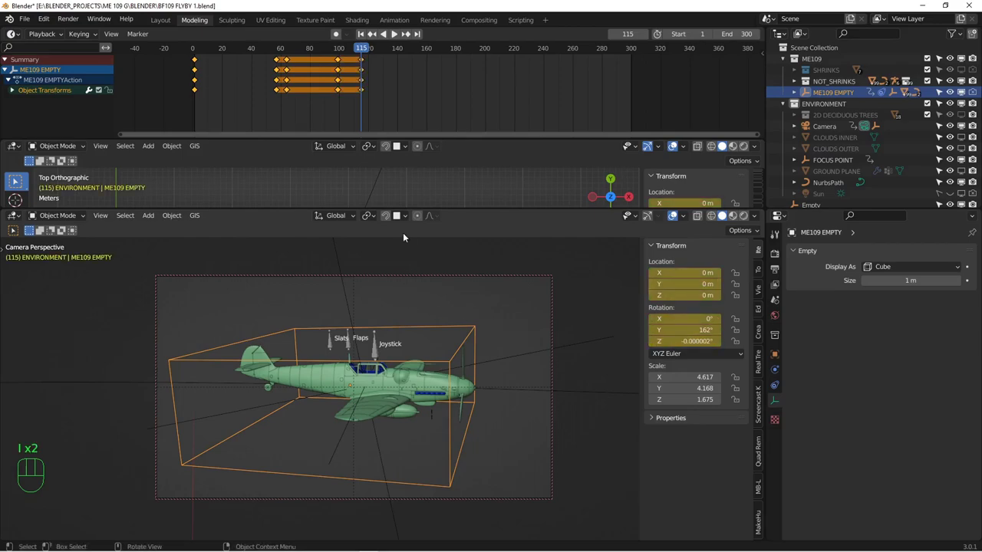
Advance to frame 119 and re-aim the camera at the airplane with a rotation of -91.4°, 180°, 28.1°.
left_click_drag(368, 47, 376, 47)
left_click_drag(435, 369, 539, 376, "alt")
left_click_drag(378, 53, 368, 50)
left_click_drag(383, 155, 384, 156)
left_click_drag(388, 317, 432, 327, "alt")
Keyframe the ME109 EMPTY's location and rotation at frame 119.
key("KP_7")
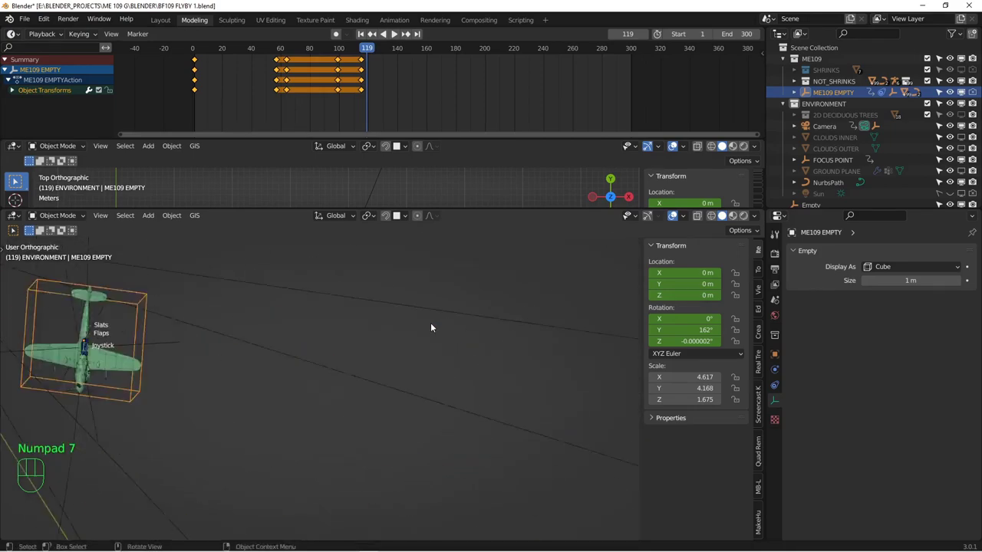
left_click_drag(159, 301, 479, 391, "alt+shift")
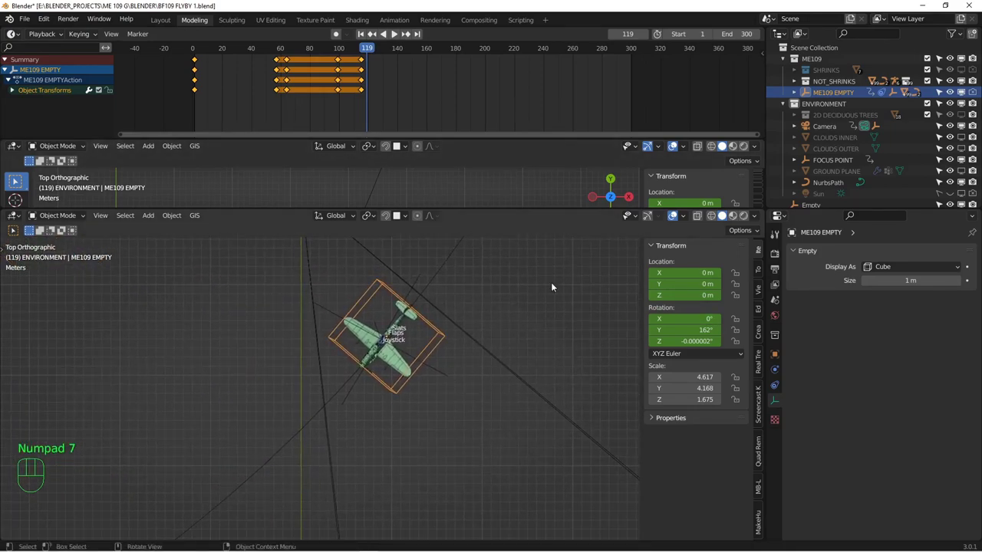
key("i")
key("i")
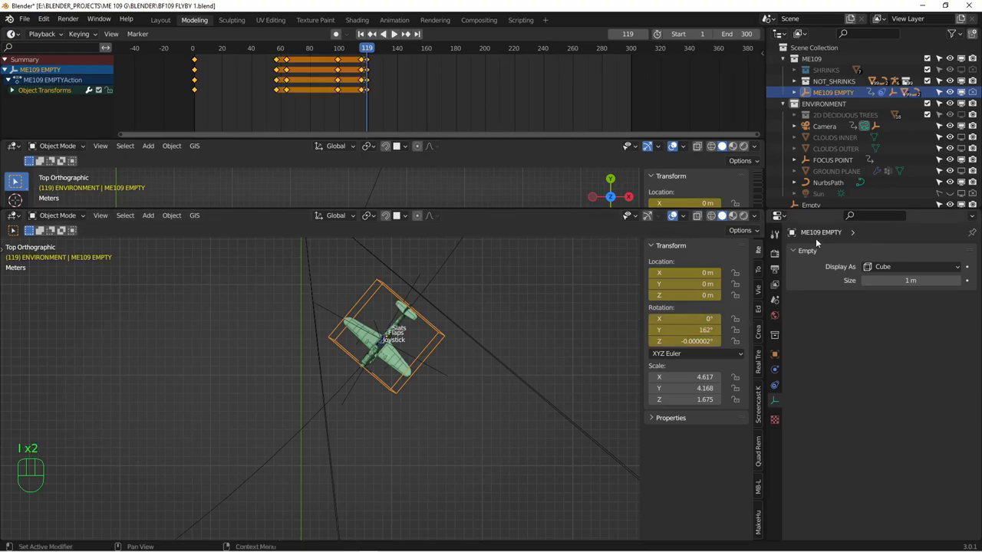
Move the FOCUS POINT empty to -86.85, 256.54, 21.22 m and keyframe its location and rotation at frame 119.
left_click(328, 311)
scroll(330, 312, "down", 2)
left_click_drag(357, 345, 430, 443, "alt+shift")
scroll(441, 449, "up", 3)
key("g")
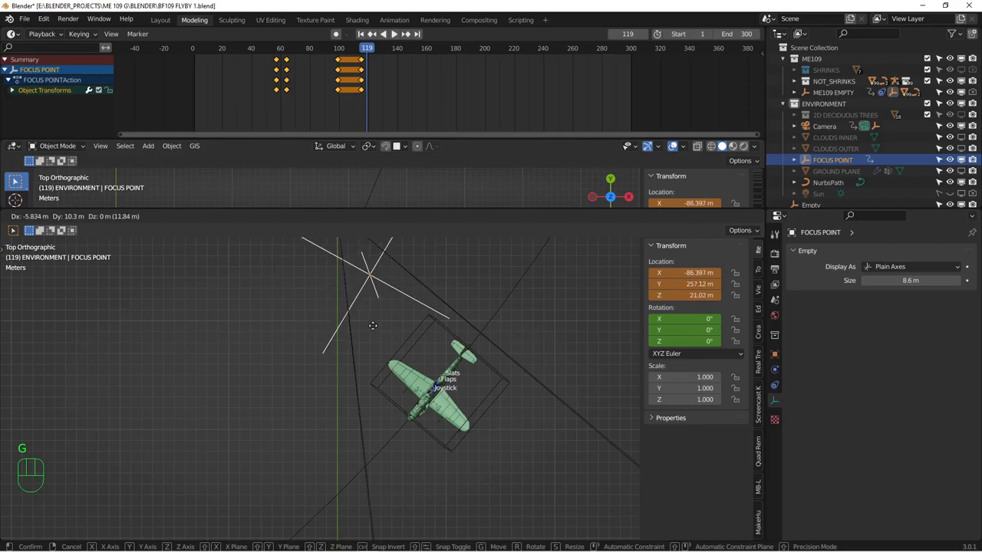
left_click(372, 321)
key("i")
key("i")
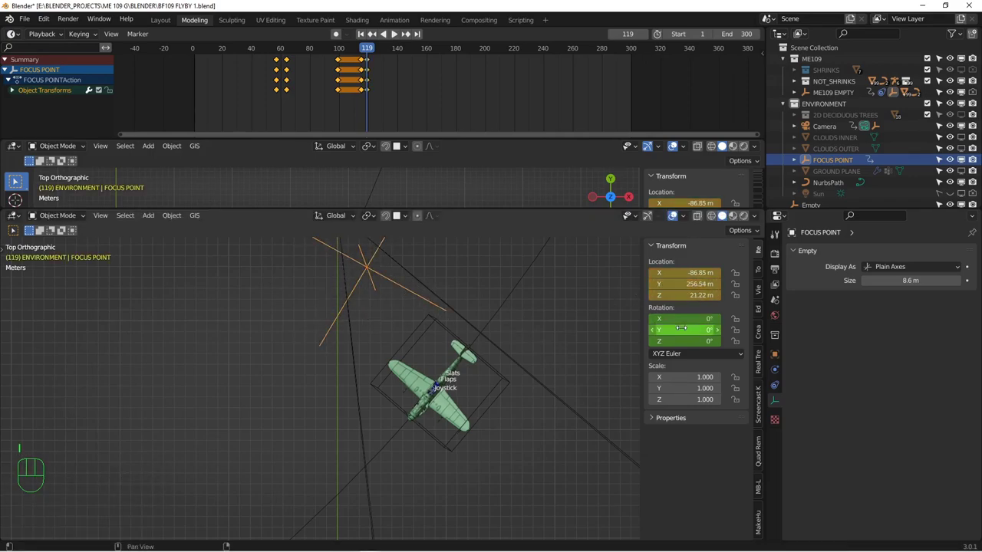
key("KP_0")
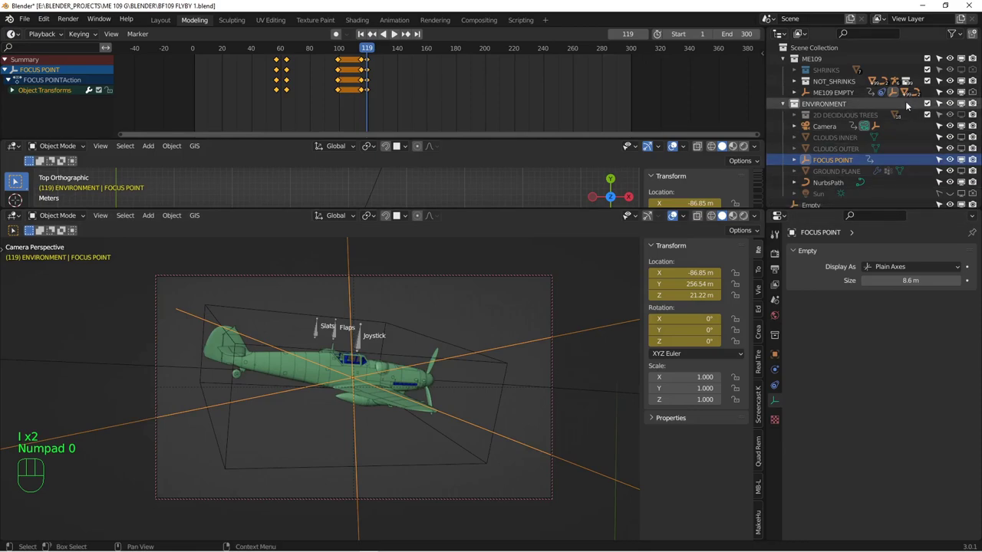
Keyframe the camera's rotation at frame 119, and re-aim the camera at the airplane at frame 121.
left_click(834, 125)
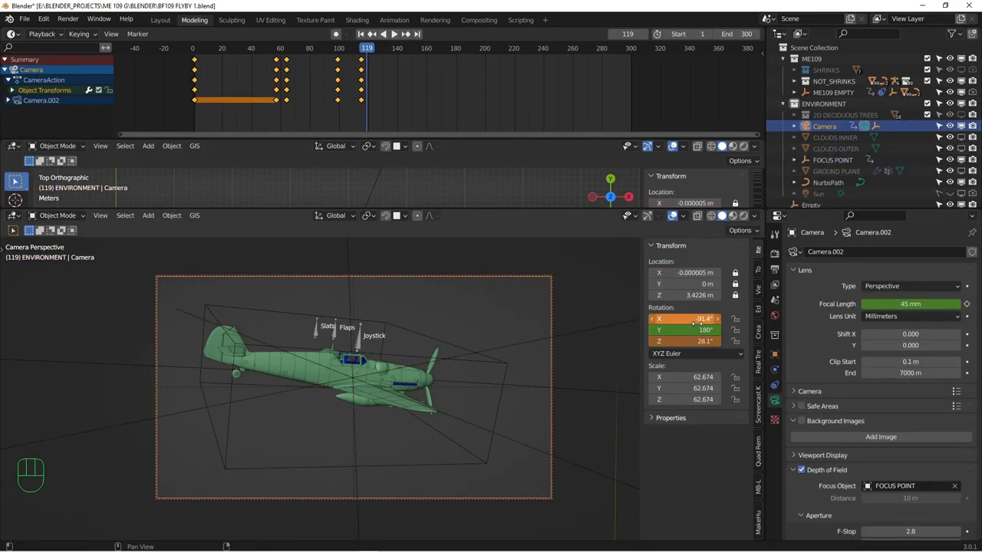
key("i")
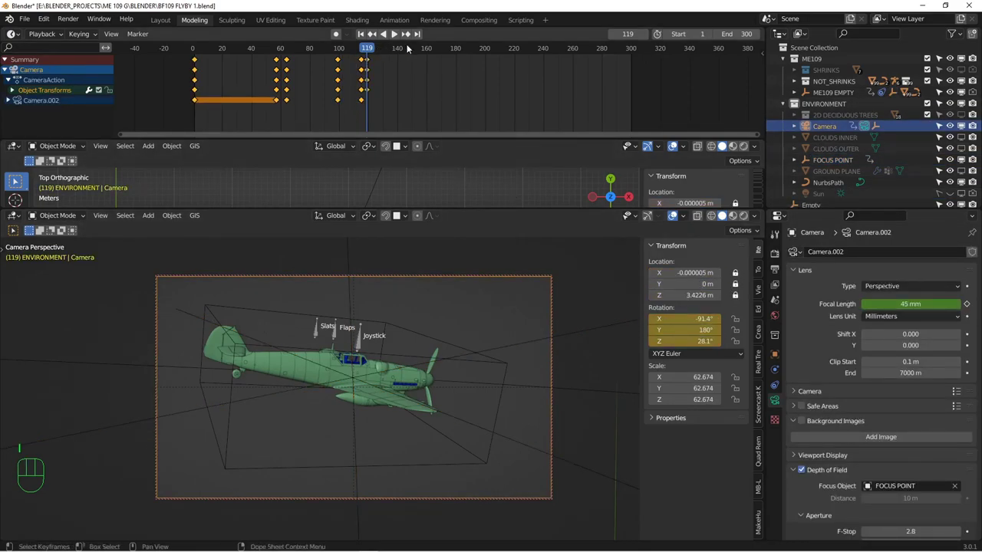
left_click(645, 34)
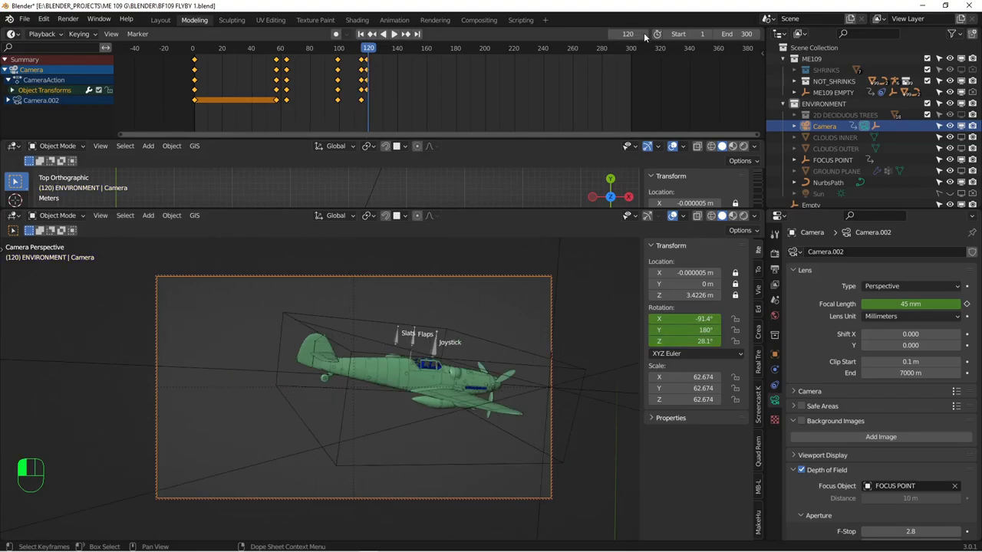
left_click(645, 33)
middle_click_drag(463, 324, 487, 325, "alt")
Move the FOCUS POINT empty onto the airplane at -80.383, 267.17, 17.922 m and keyframe its location at frame 121.
key("KP_7")
scroll(351, 401, "down", 4)
middle_click_drag(352, 401, 353, 345, "alt+shift")
left_click(282, 277)
key("g")
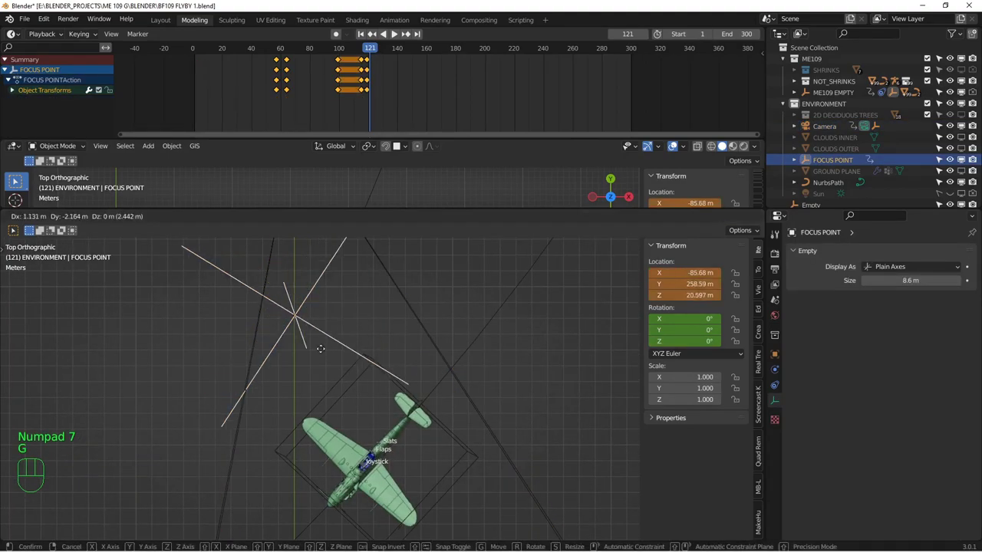
left_click(374, 462)
key("KP_0")
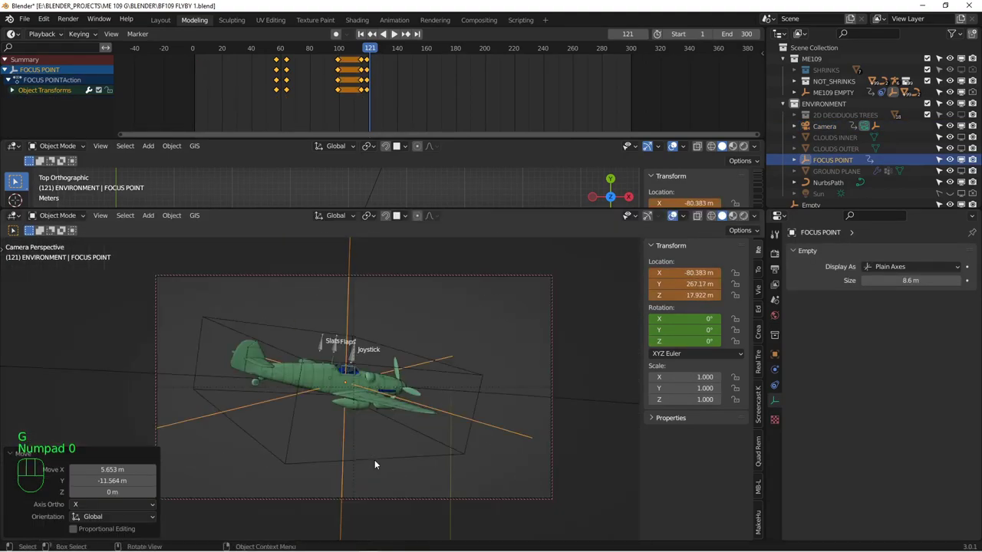
key("i")
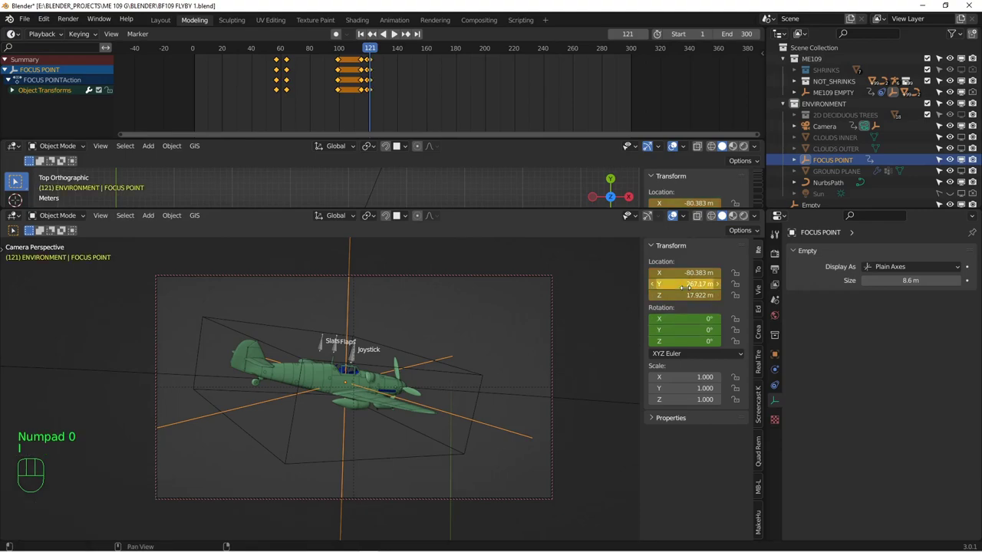
Select the ME109 EMPTY and keyframe its location and rotation at frame 121.
left_click(442, 372)
key("i")
key("i")
key("i")
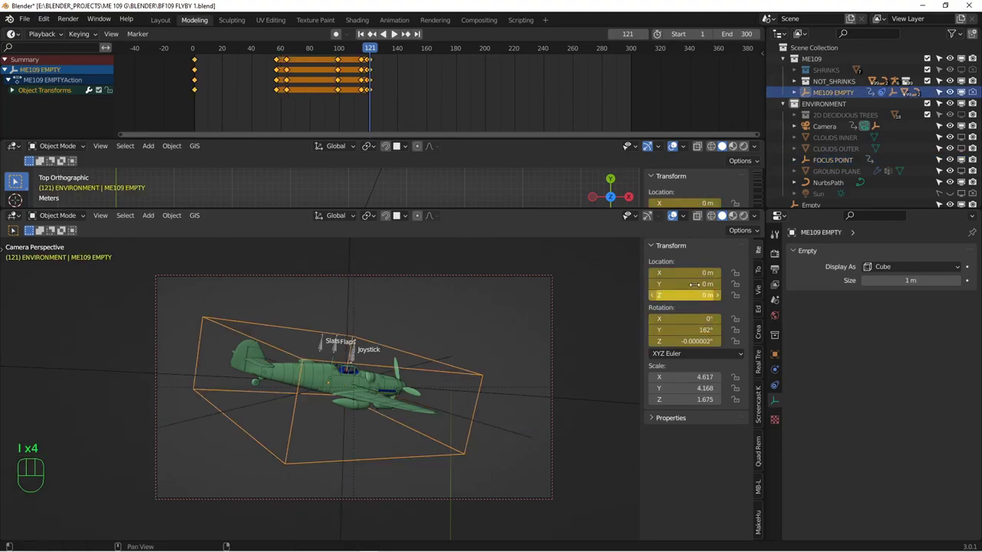
Select the camera and play the animation from frame 1 to review the flyby through the camera view.
left_click(825, 126)
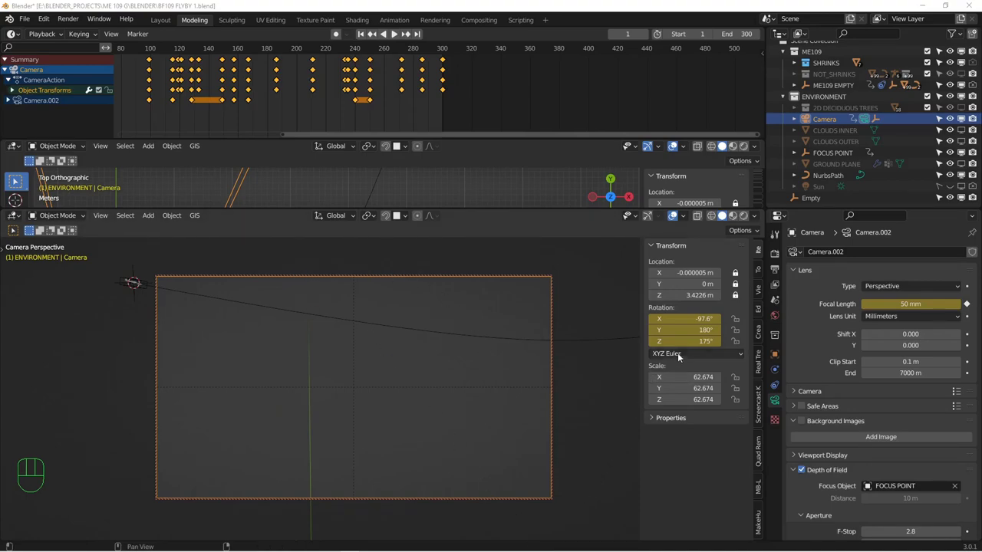
left_click(392, 34)
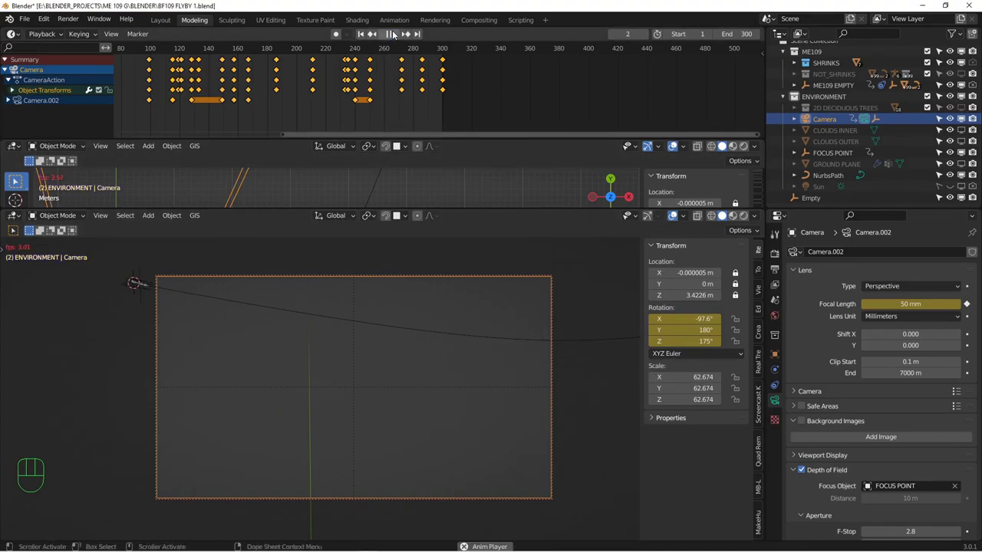
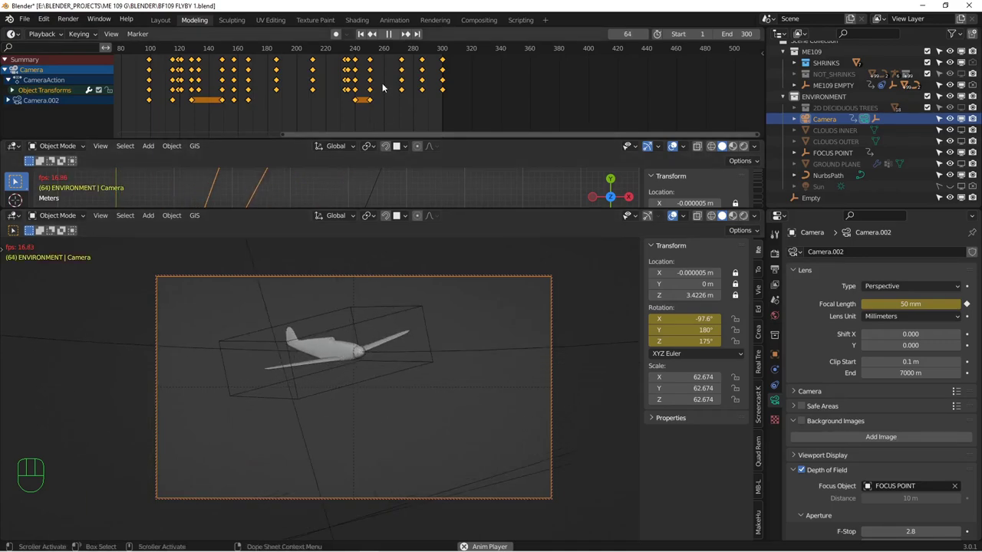
left_click(389, 33)
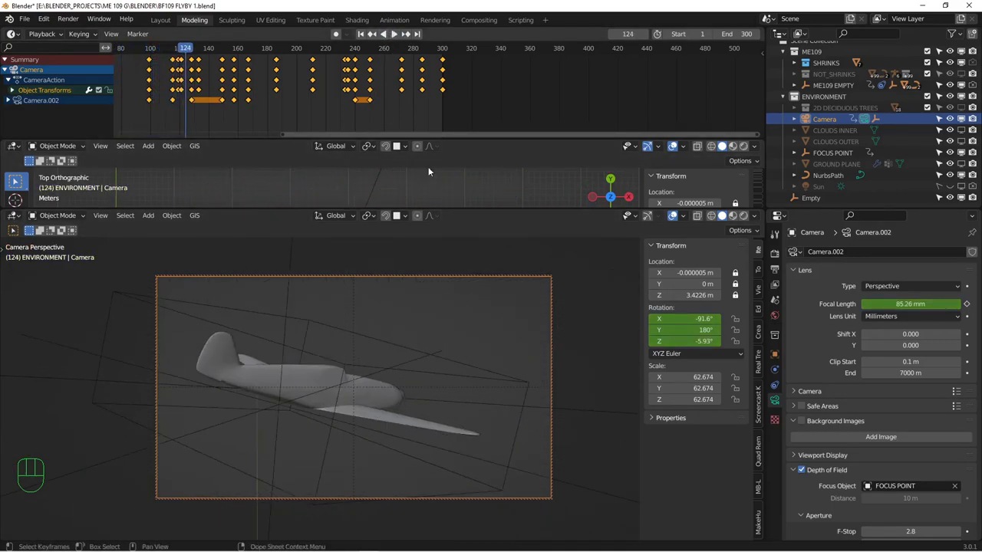
Advance to frame 176, select the ME109 EMPTY, and keyframe its location and rotation there.
left_click(191, 49)
left_click_drag(191, 49, 262, 61)
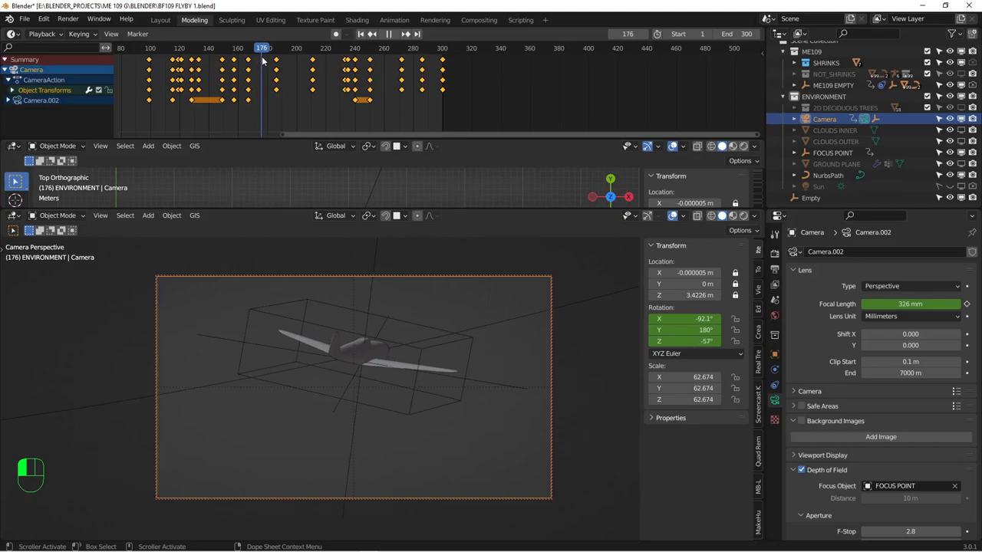
left_click(429, 329)
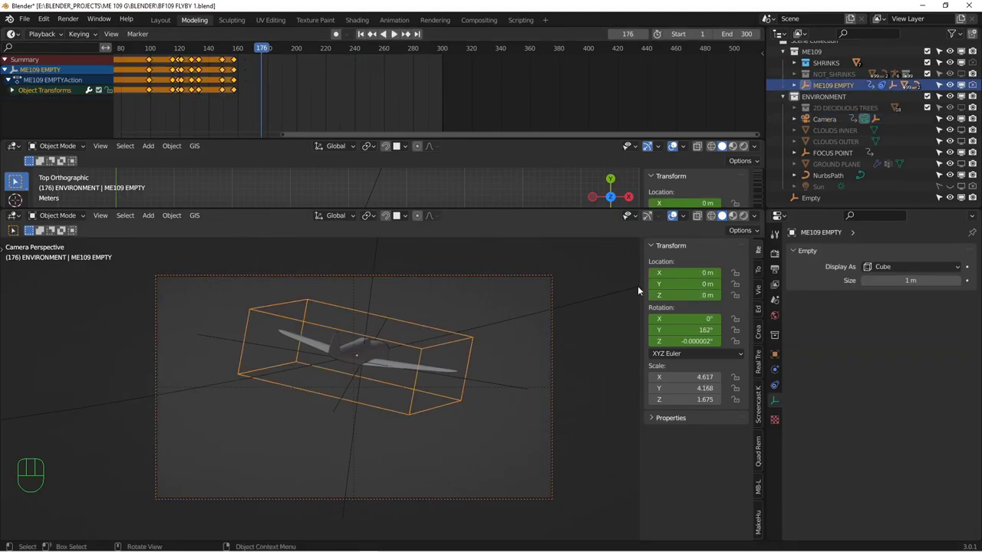
key("i")
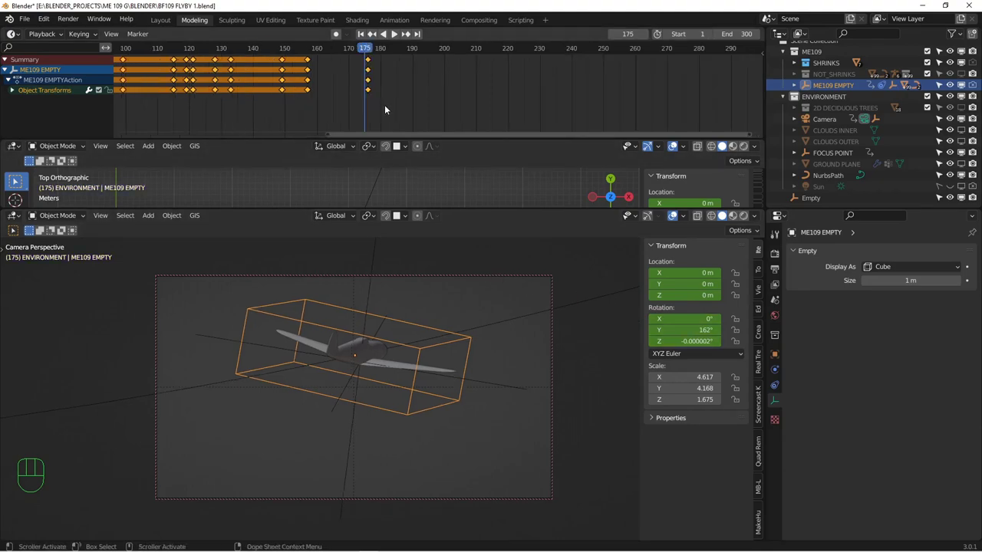
Move the ME109 EMPTY's keyframes from frame 176 to frame 180.
left_click_drag(385, 107, 347, 43)
key("g")
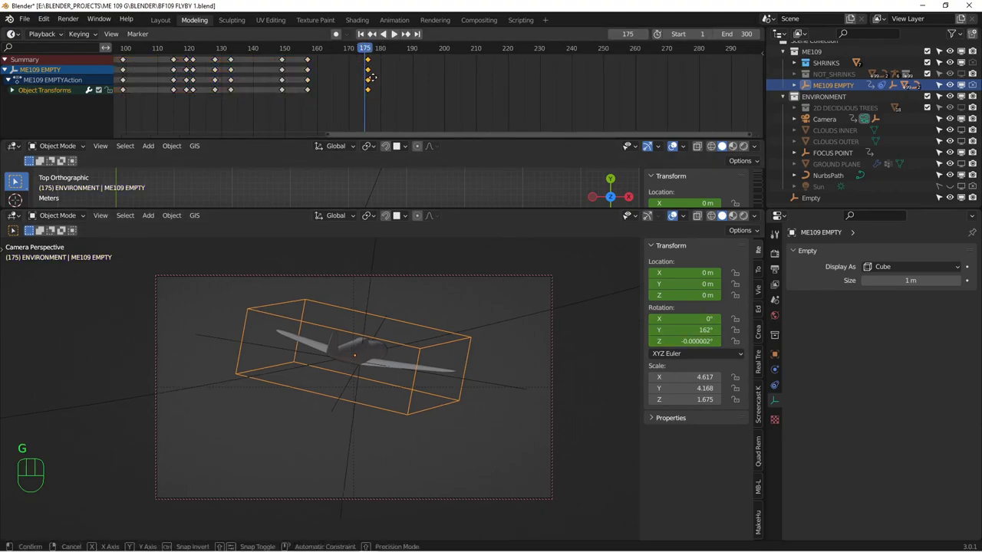
left_click(384, 80)
At frame 200, rotate the ME109 EMPTY by -90° about its local Y axis and keyframe its rotation.
left_click(384, 48)
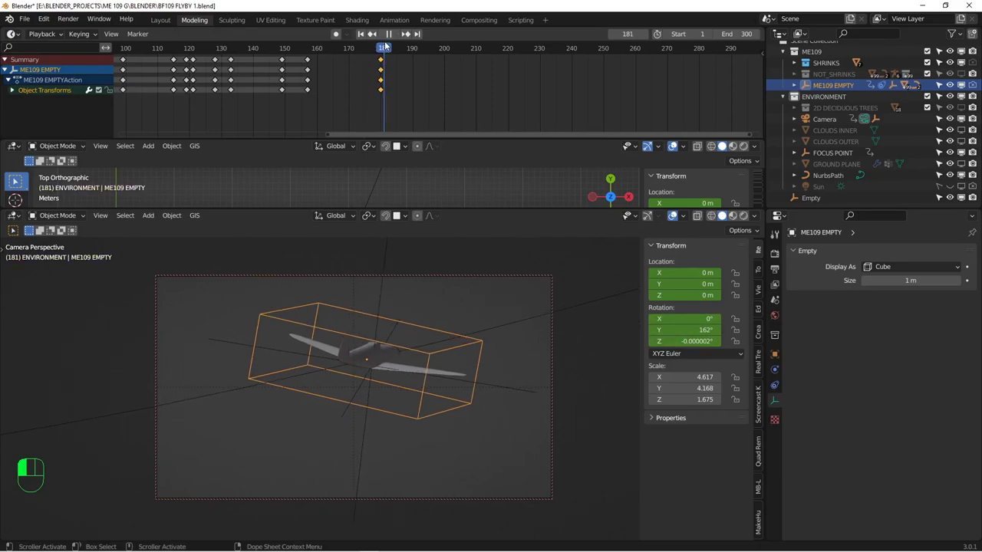
left_click_drag(384, 48, 414, 48)
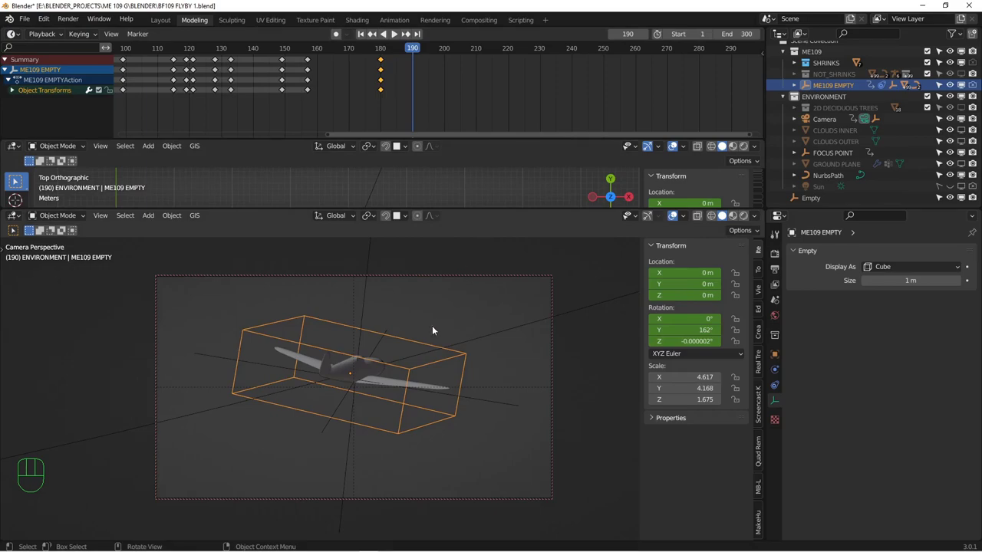
left_click_drag(416, 50, 445, 51)
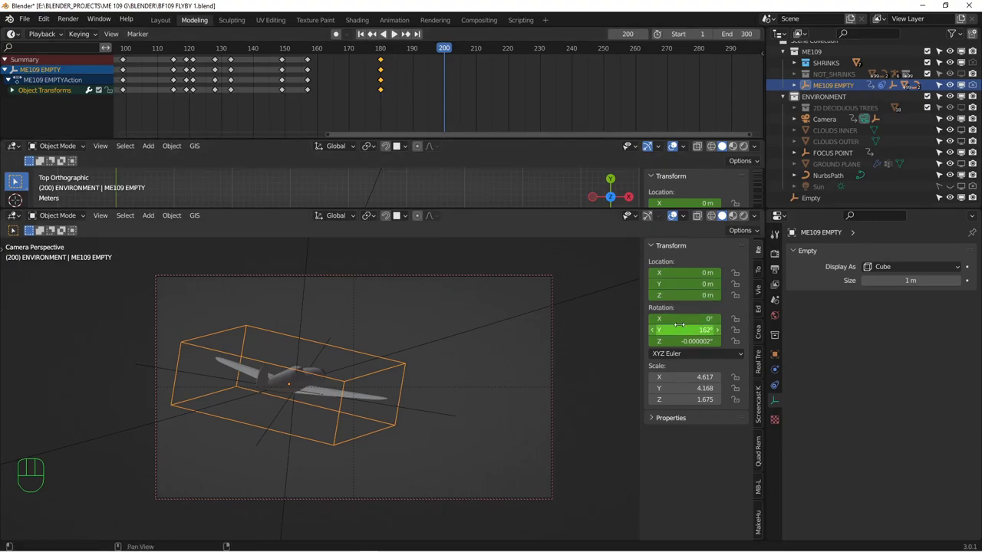
key("r")
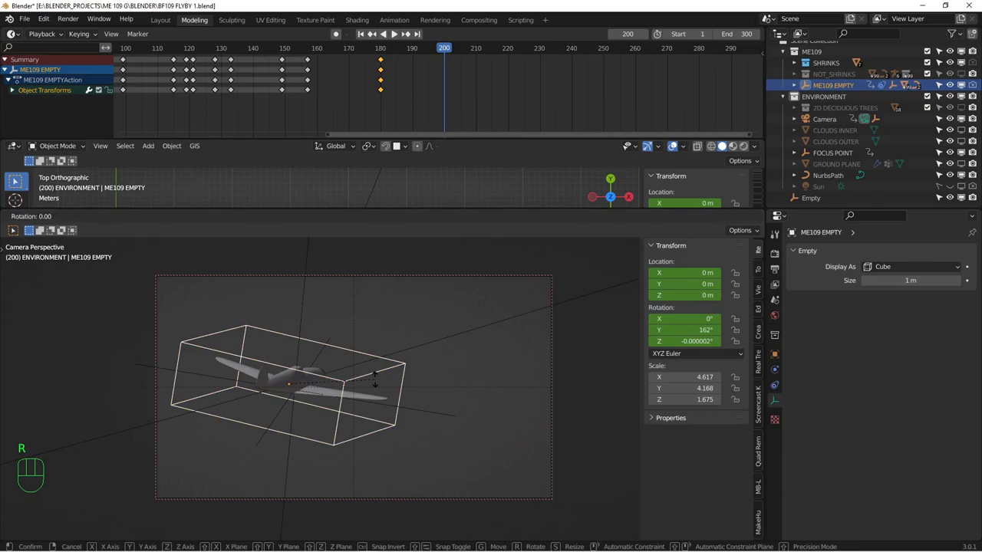
key("y")
key("y")
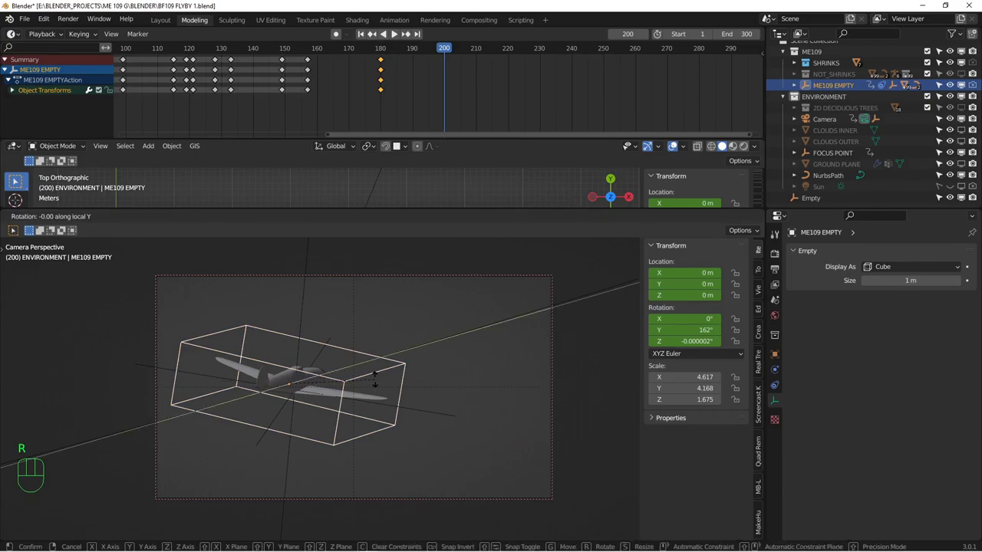
type("-90")
key("Return")
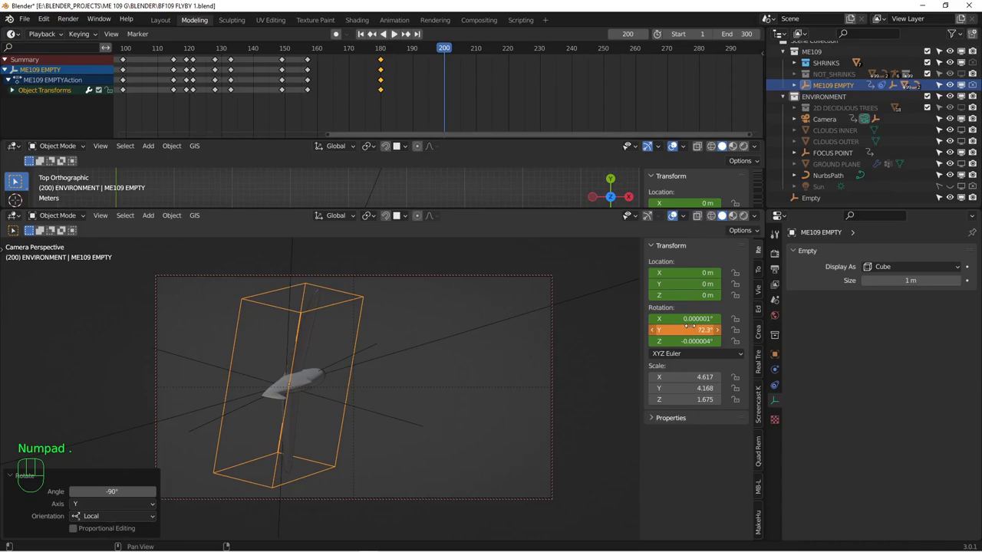
key("i")
At frame 220, rotate the ME109 EMPTY another -90° about its local Y axis and keyframe its rotation.
left_click_drag(447, 49, 508, 52)
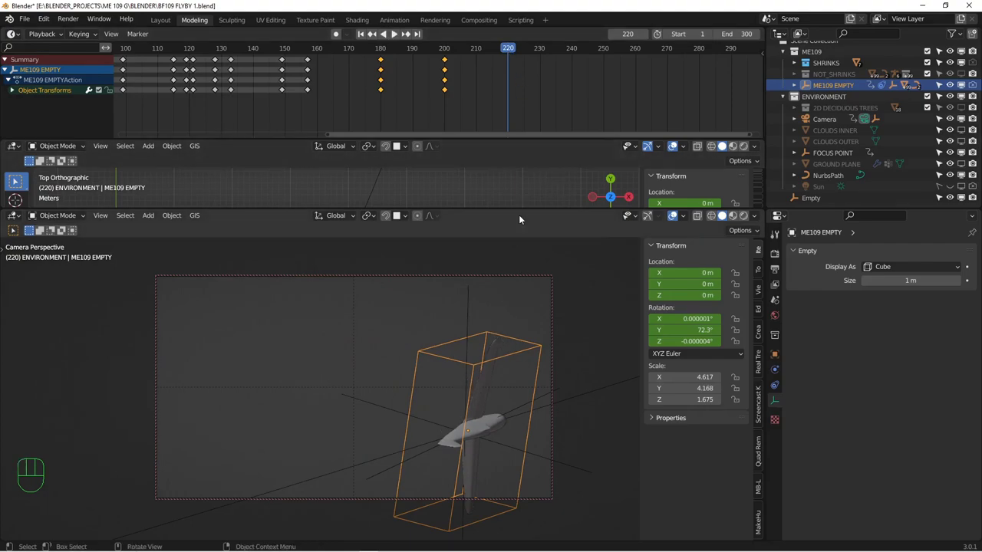
type("ryy-90")
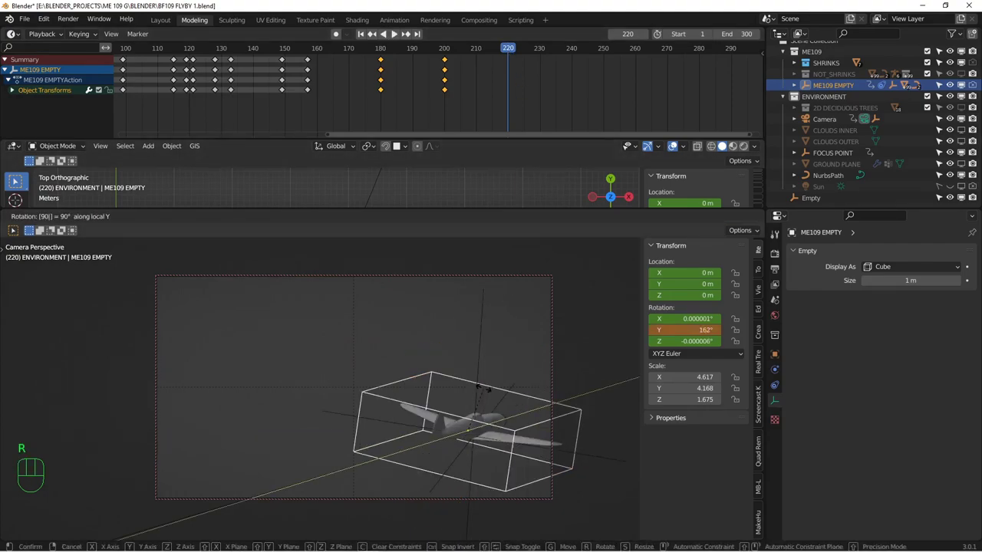
left_click(483, 391)
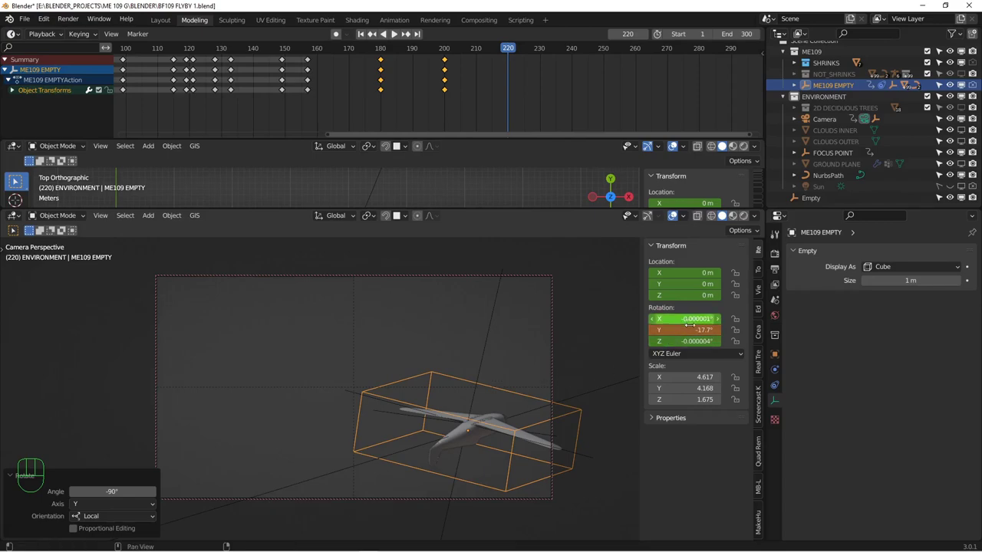
key("i")
At frame 240, rotate the ME109 EMPTY by a further -90° about local Y and keyframe its rotation.
key("space")
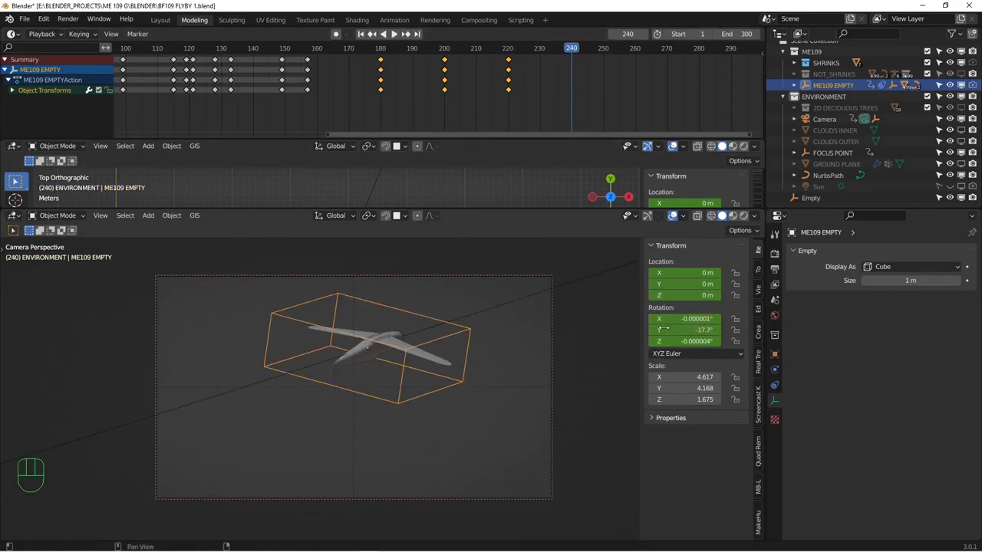
key("space")
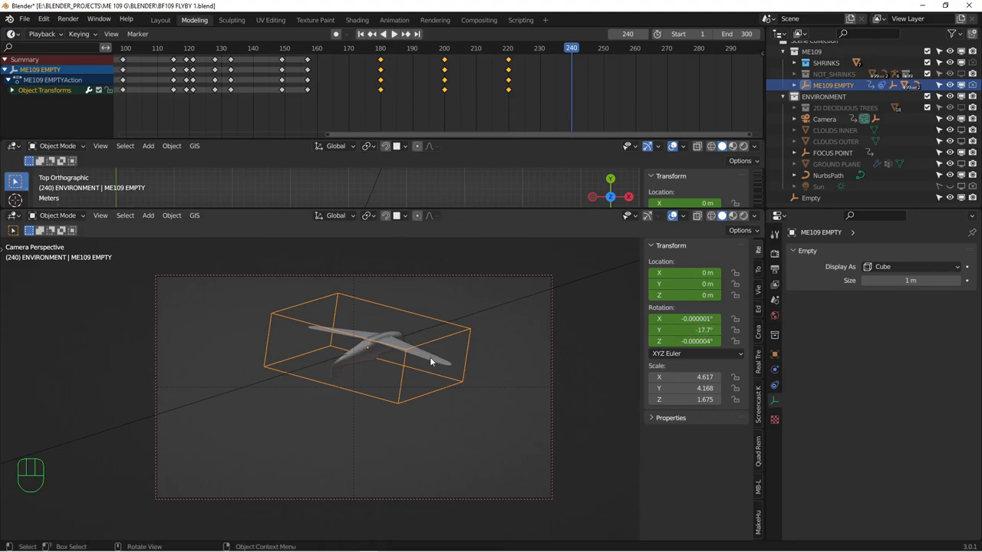
type("ryy")
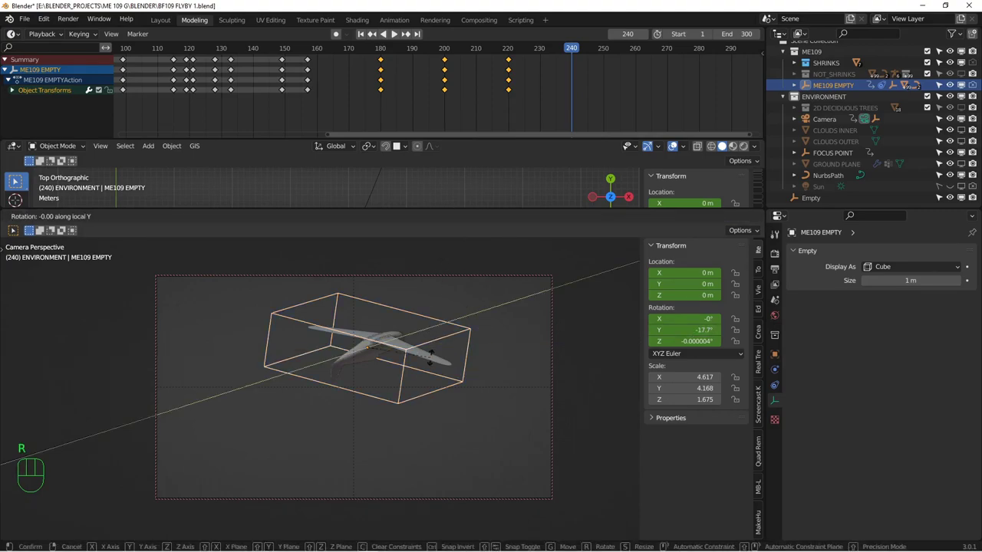
type("90-")
key("Return")
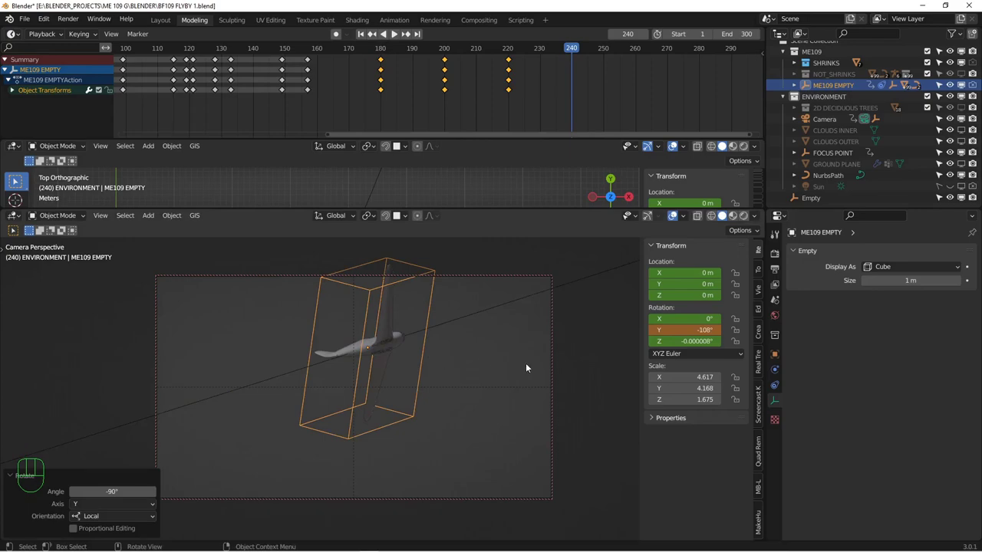
key("i")
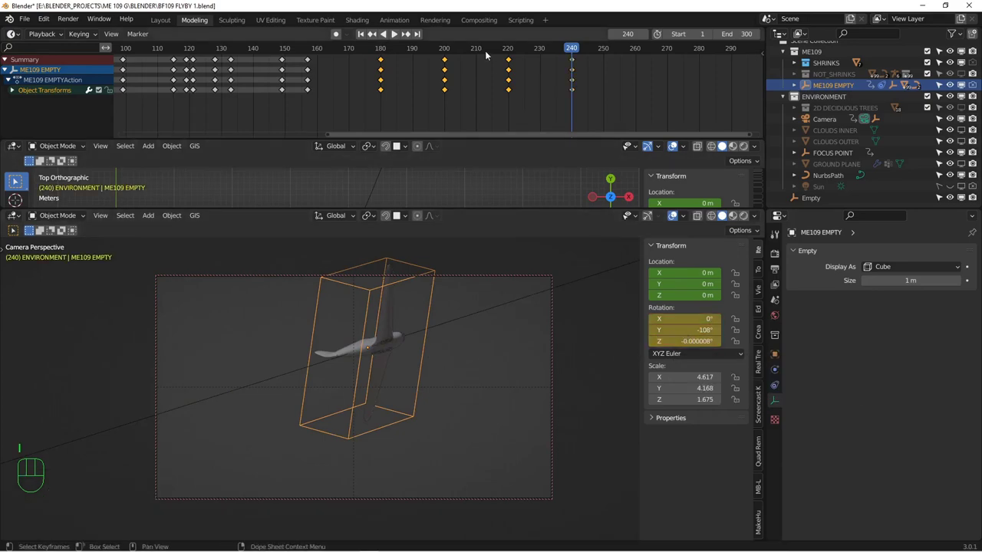
Go to frame 260 and rotate the ME109 EMPTY by -100° about its local Y axis.
left_click_drag(575, 50, 635, 52)
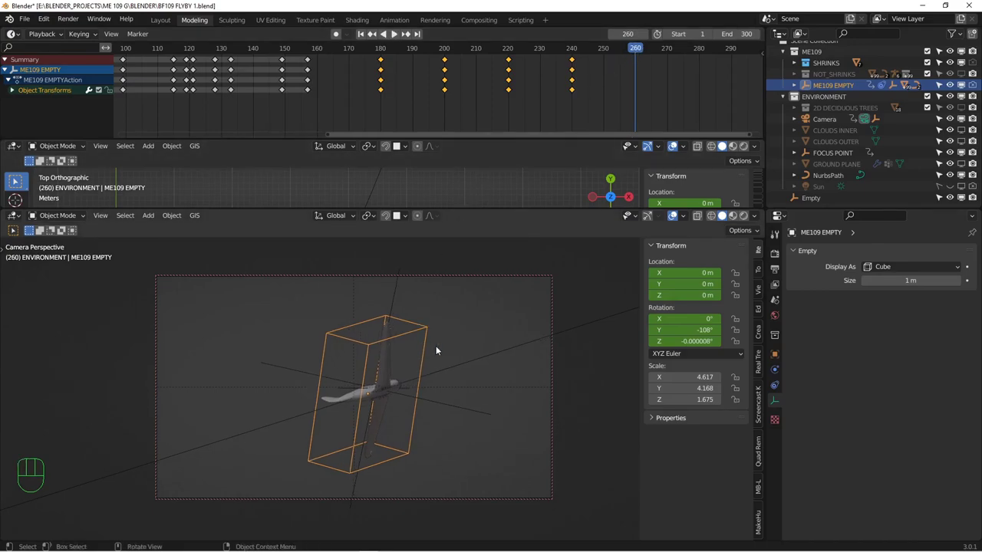
key("r")
key("y")
key("y")
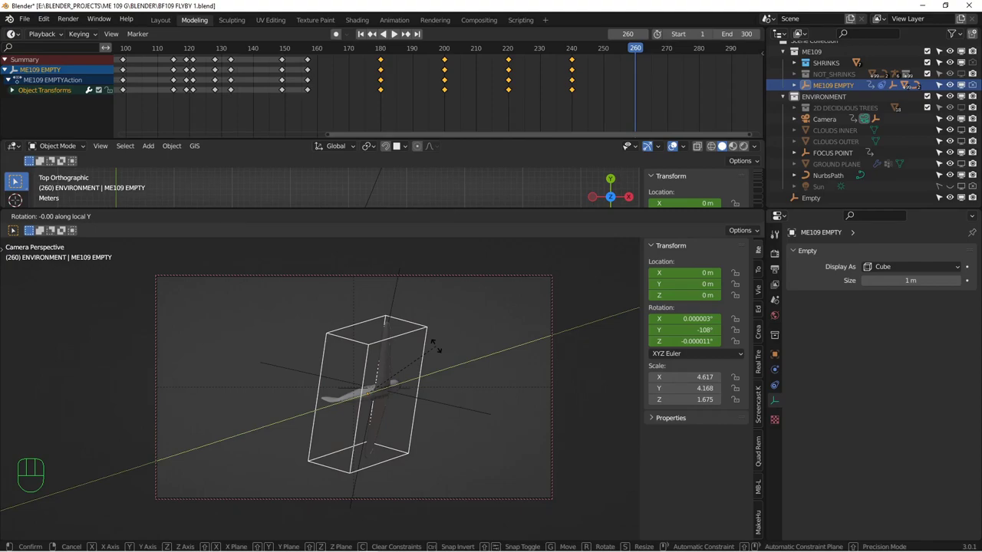
type("100")
key("minus")
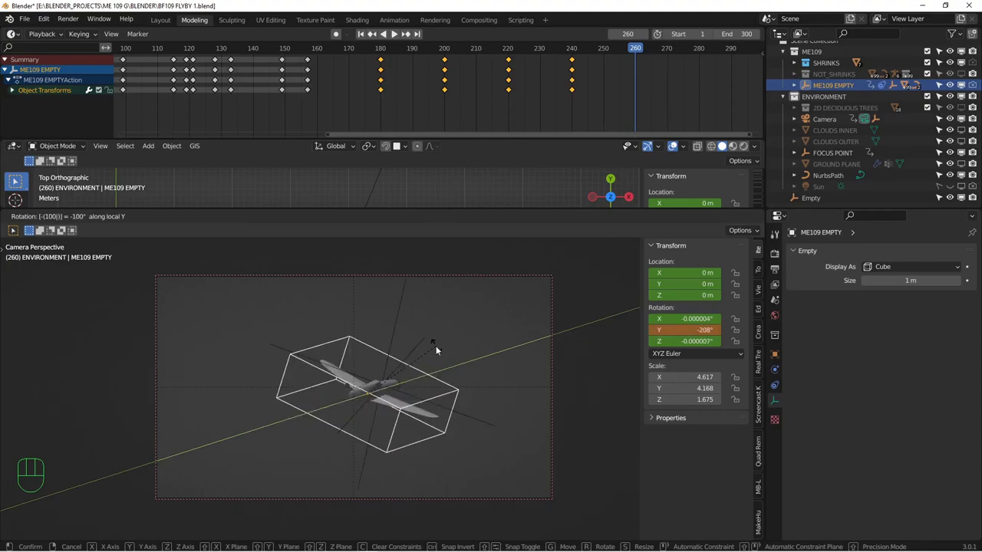
key("Return")
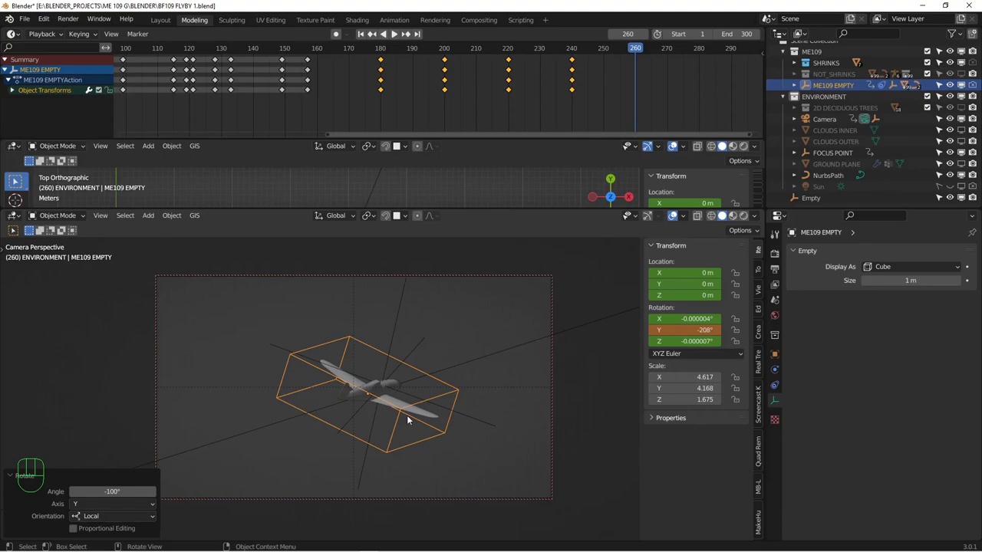
Rotate the ME109 EMPTY an extra -5° about its local Y axis and keyframe its rotation at frame 260.
type("r-5")
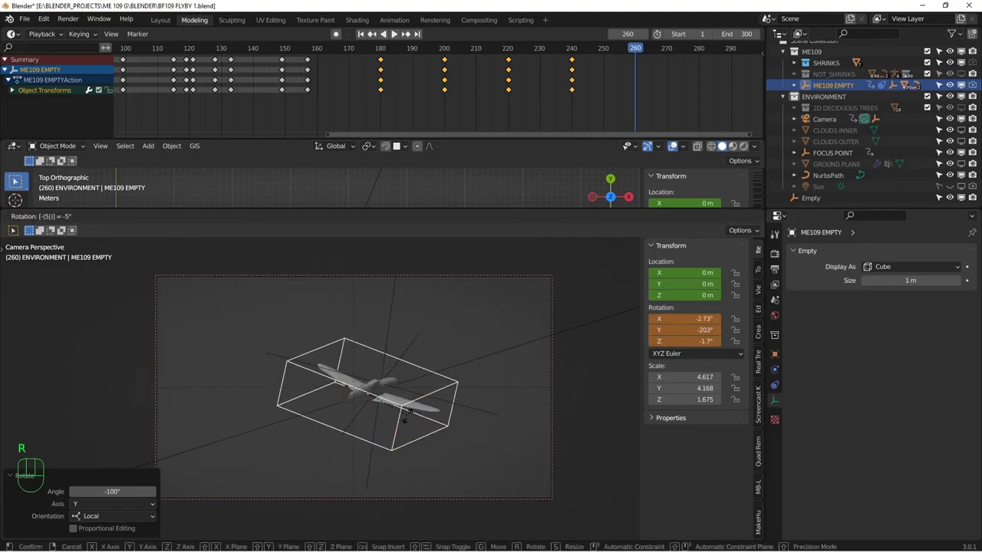
type("y")
key("Return")
key("r")
type("y")
type("-5")
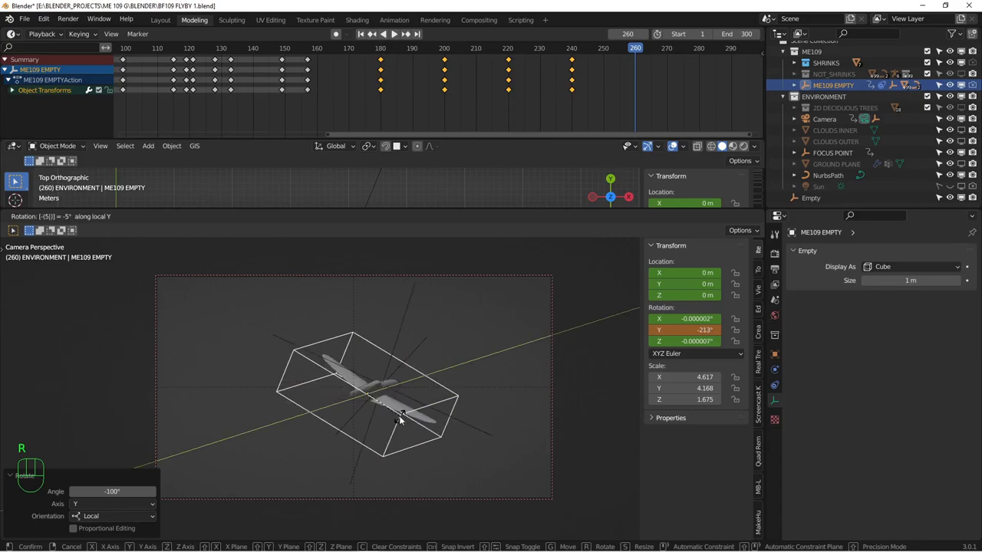
key("Return")
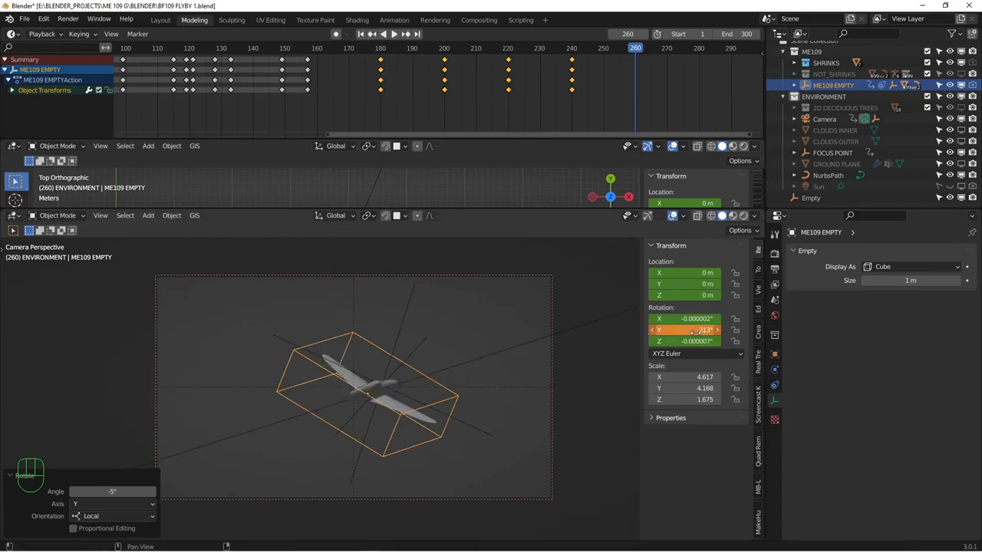
key("i")
At frame 270, rotate the ME109 EMPTY back by about 18° around its local Y axis and keyframe its rotation.
left_click_drag(639, 49, 668, 49)
key("r")
key("y")
key("y")
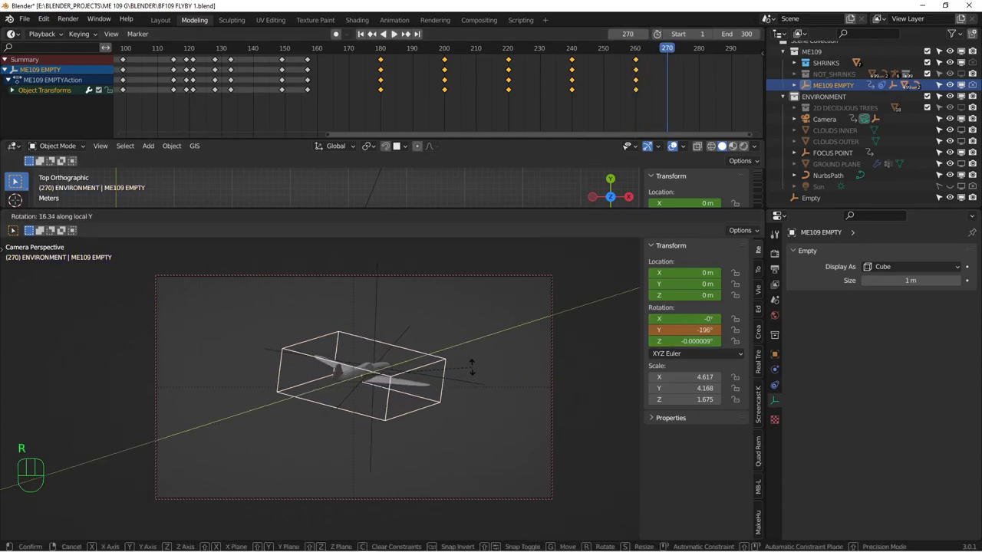
left_click(462, 369)
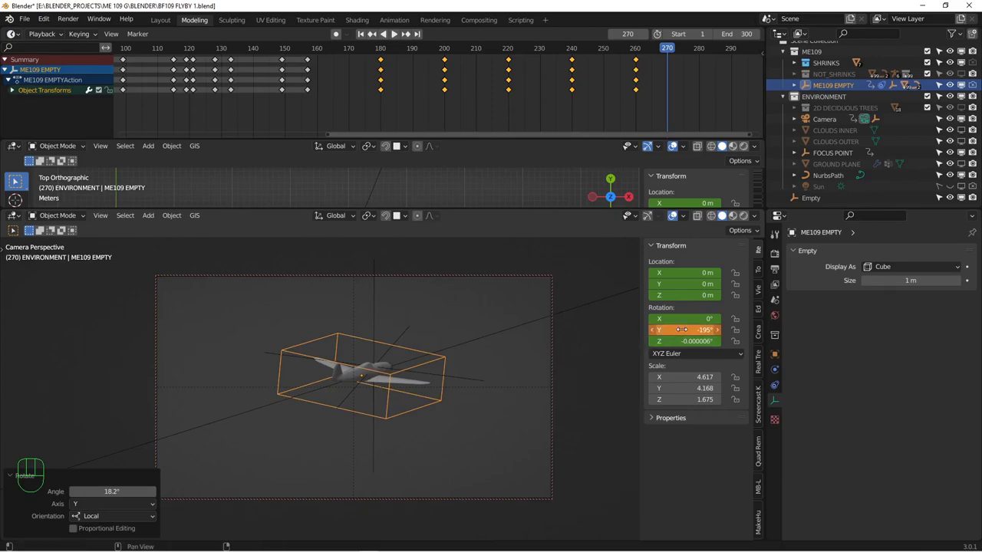
key("i")
At frame 220, turn the camera to reframe the plane, then select the camera and keyframe its rotation.
key("shift+ctrl+space")
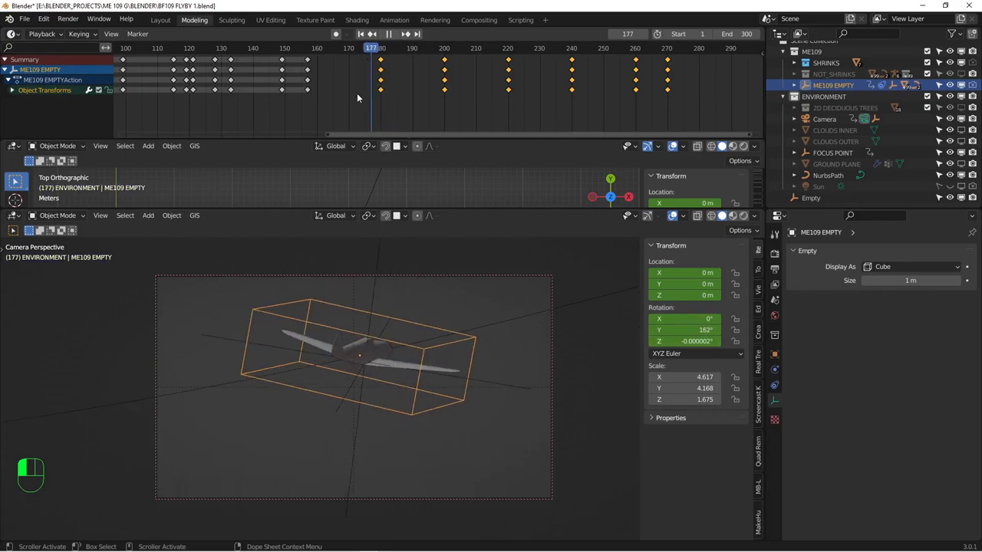
left_click_drag(460, 99, 508, 116)
middle_click_drag(468, 391, 467, 395, "alt")
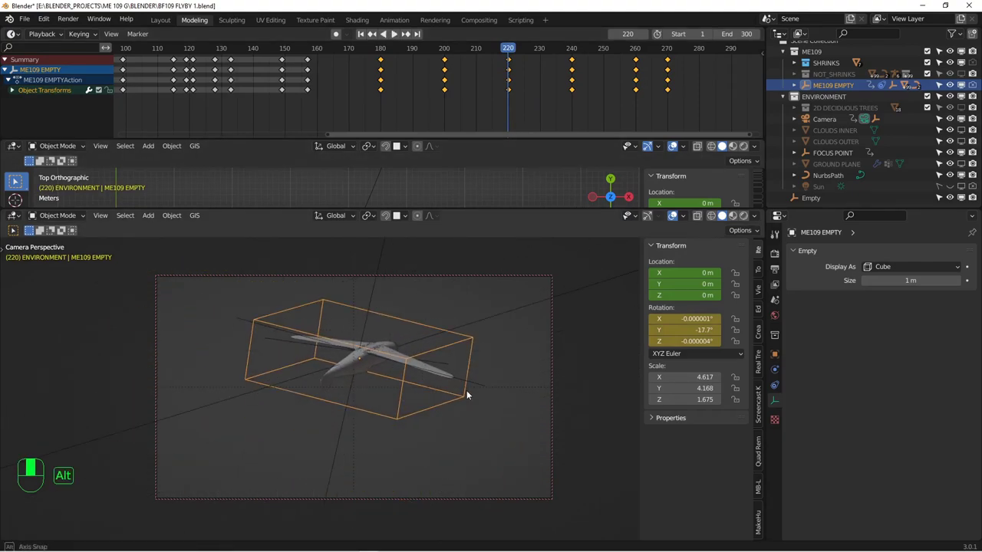
left_click(825, 119)
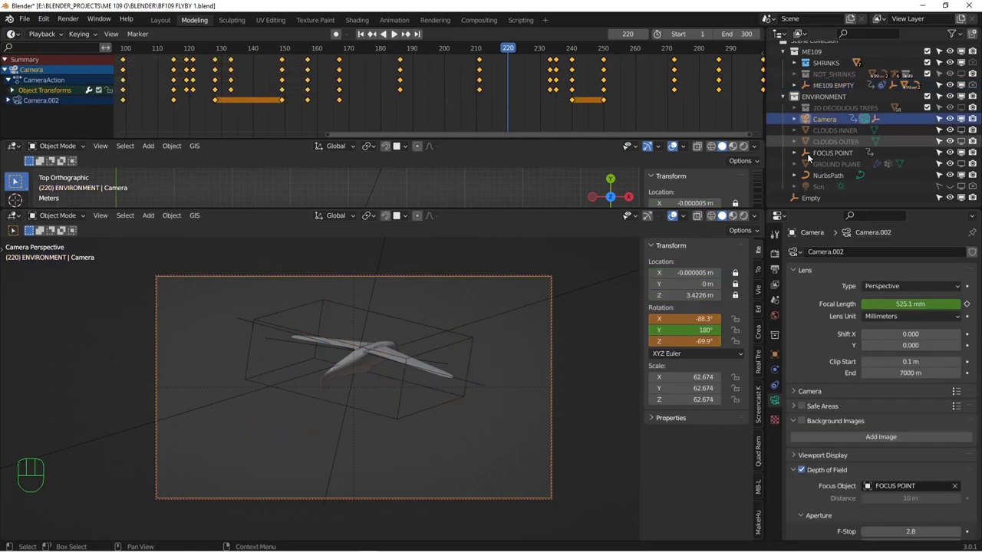
key("i")
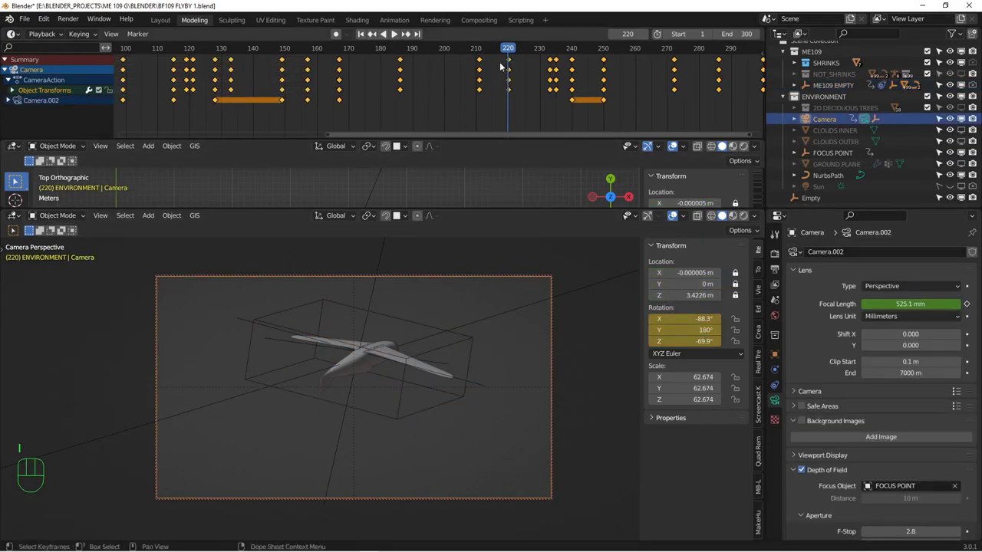
At frame 228, turn the camera to bring the plane near the frame's centre and keyframe the camera's rotation.
key("shift+ctrl+space")
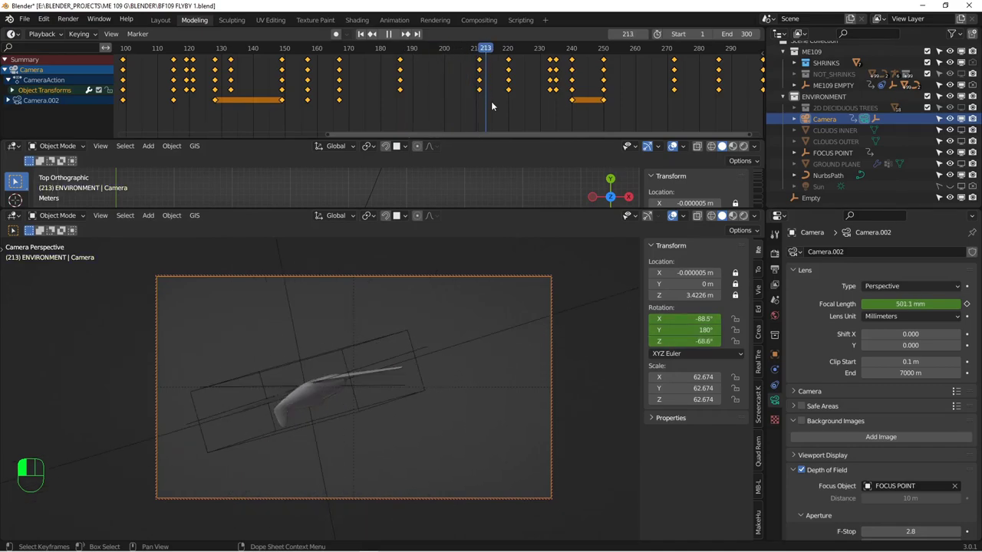
left_click_drag(514, 111, 533, 119)
middle_click_drag(398, 388, 404, 401, "alt")
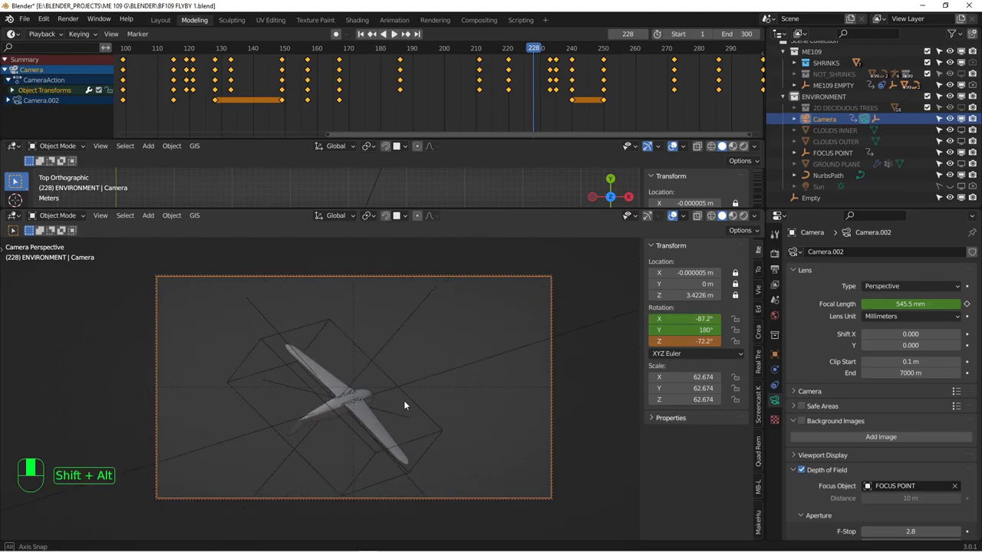
middle_click_drag(420, 406, 419, 405, "alt")
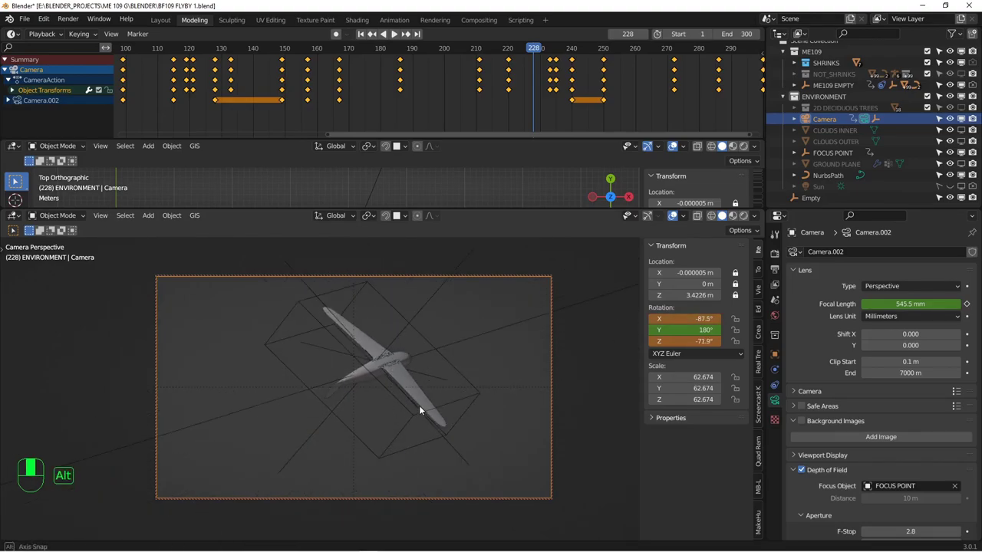
key("i")
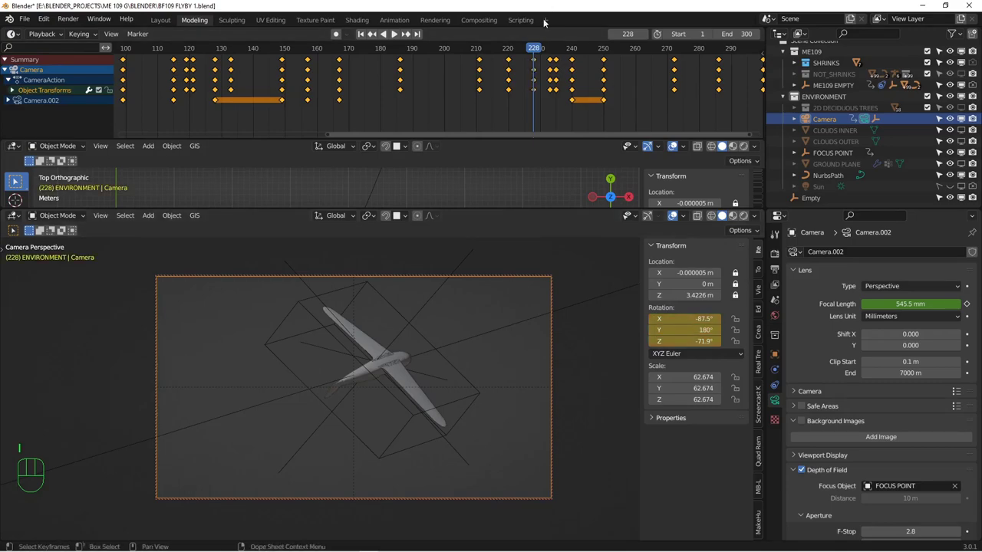
Scrub through the frames after 228, then play the animation from frame 1 to review the flyby.
left_click_drag(532, 50, 589, 94)
left_click(362, 35)
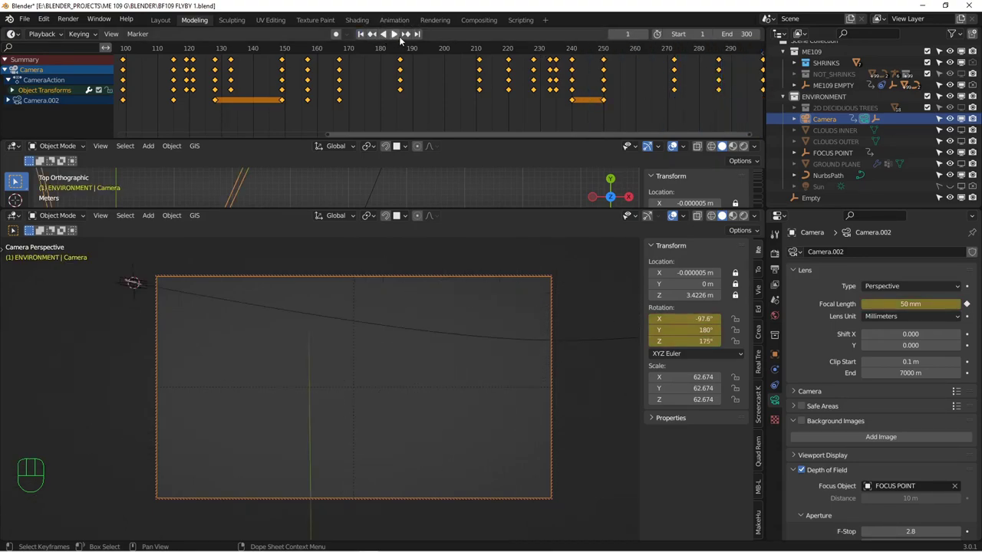
left_click(395, 36)
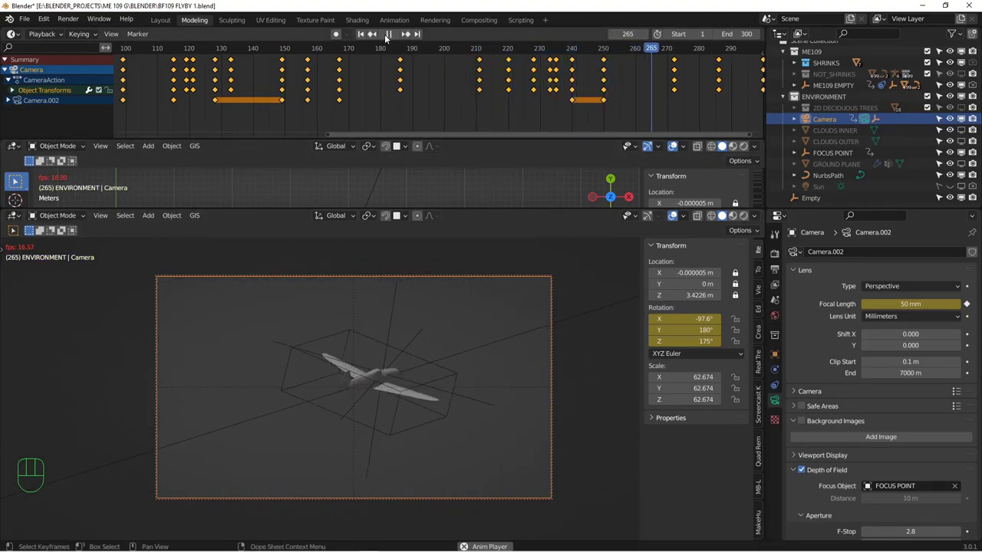
Delete the camera's keyframes at about frame 235 and play the animation again to review the camera motion.
left_click_drag(676, 47, 557, 48)
left_click(560, 100)
left_click_drag(561, 101, 356, 69)
key("Delete")
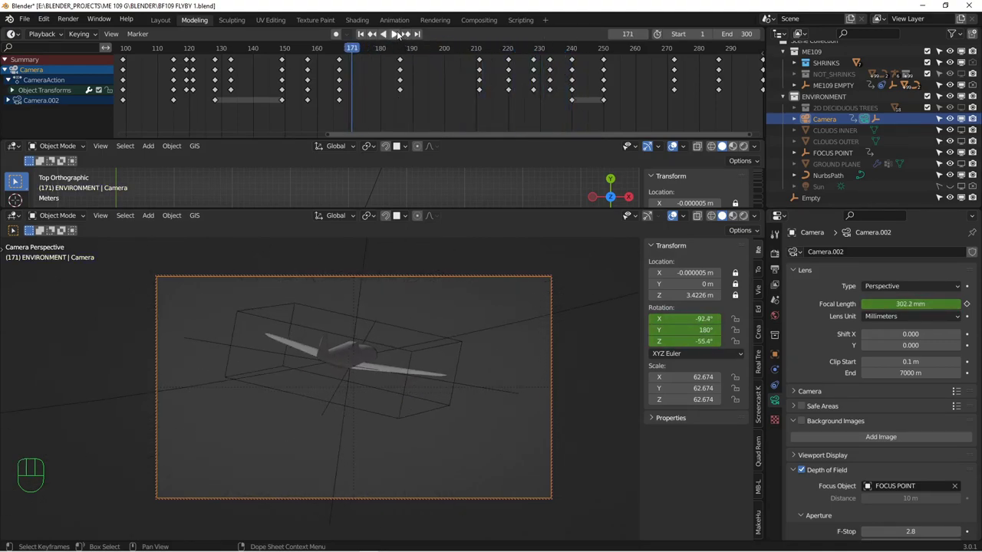
left_click(396, 33)
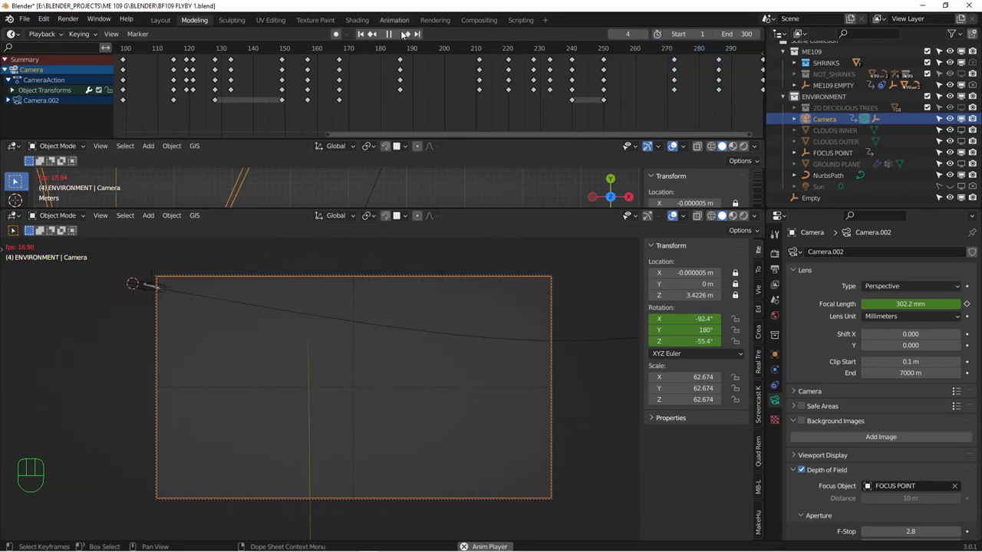
Stop the playback, play the animation again with the full frame range in view, and scrub to frame 59.
key("space")
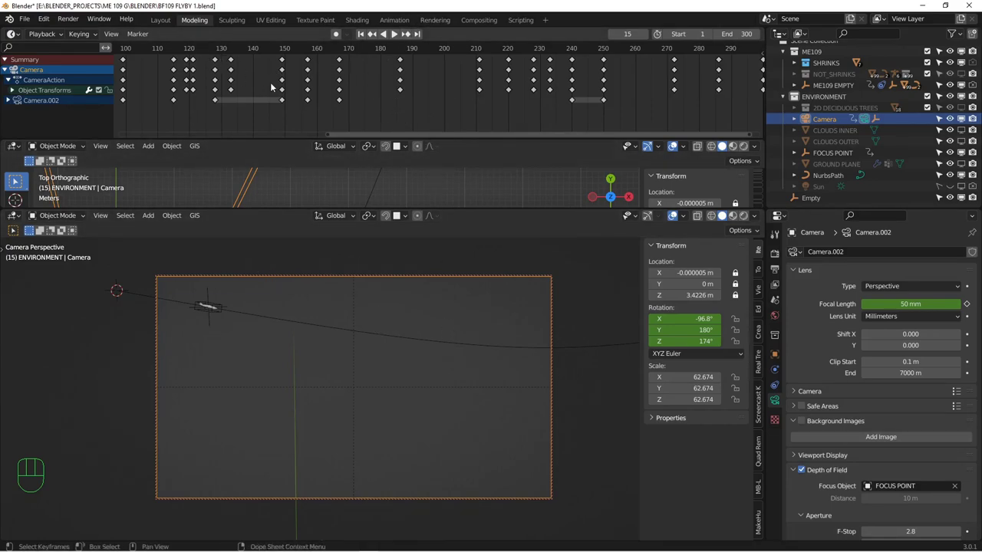
scroll(269, 87, "down", 6)
key("space")
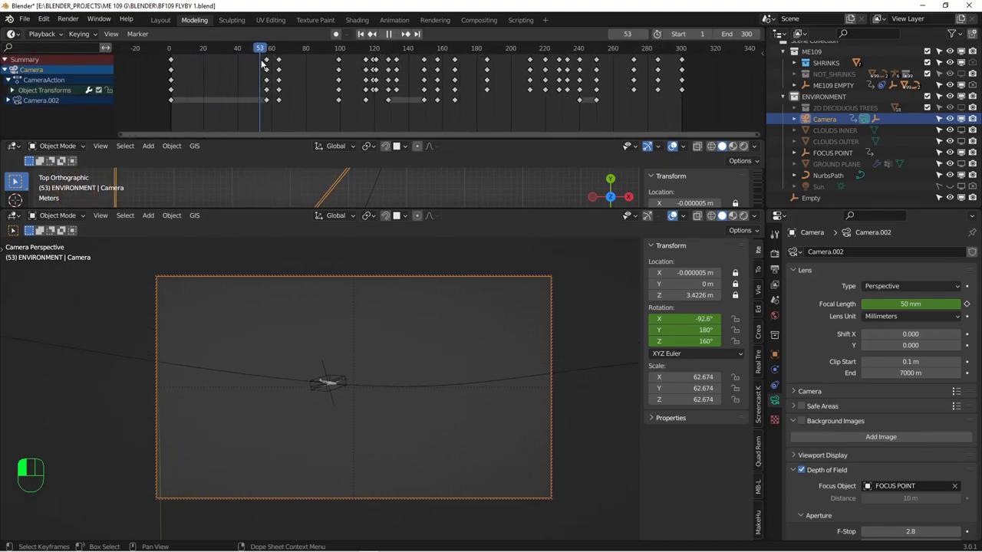
left_click_drag(277, 78, 270, 77)
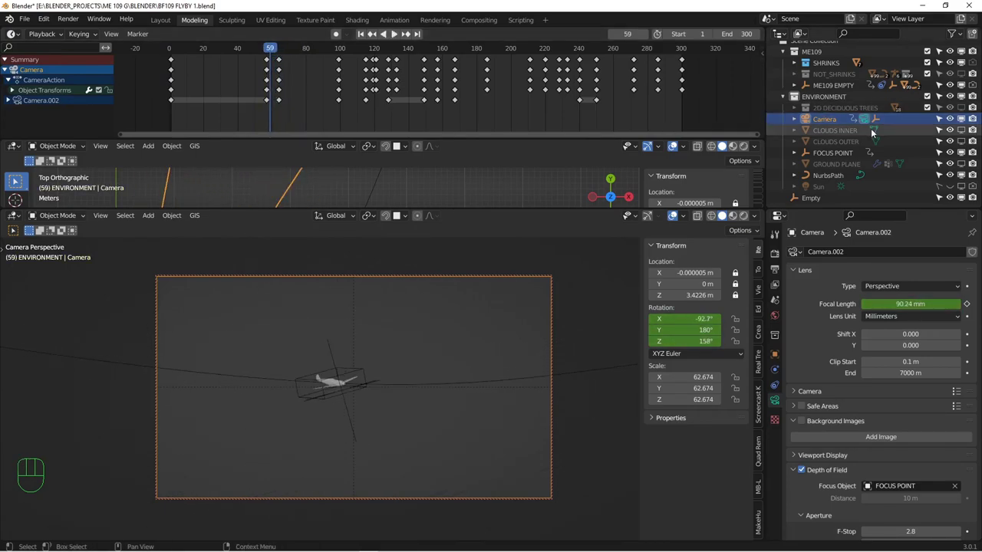
Enable the GROUND PLANE in the viewports, show its TREES particle settings, and save the file.
left_click_drag(961, 131, 962, 142)
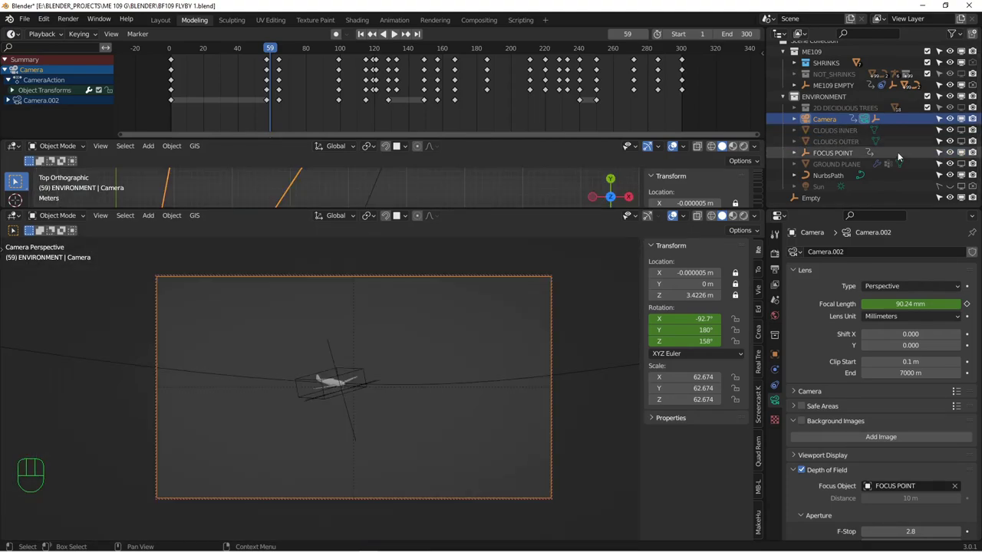
left_click(962, 164)
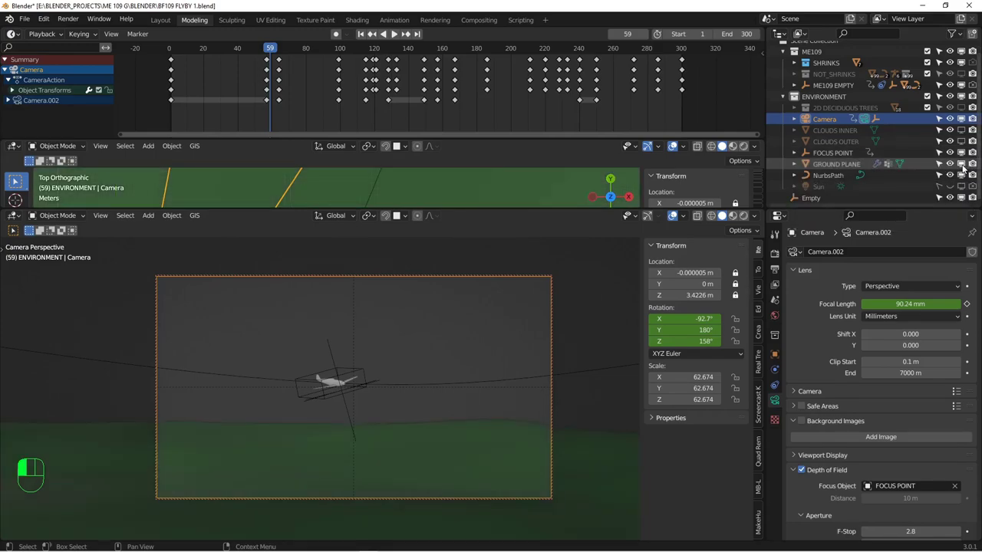
left_click(842, 164)
left_click(775, 385)
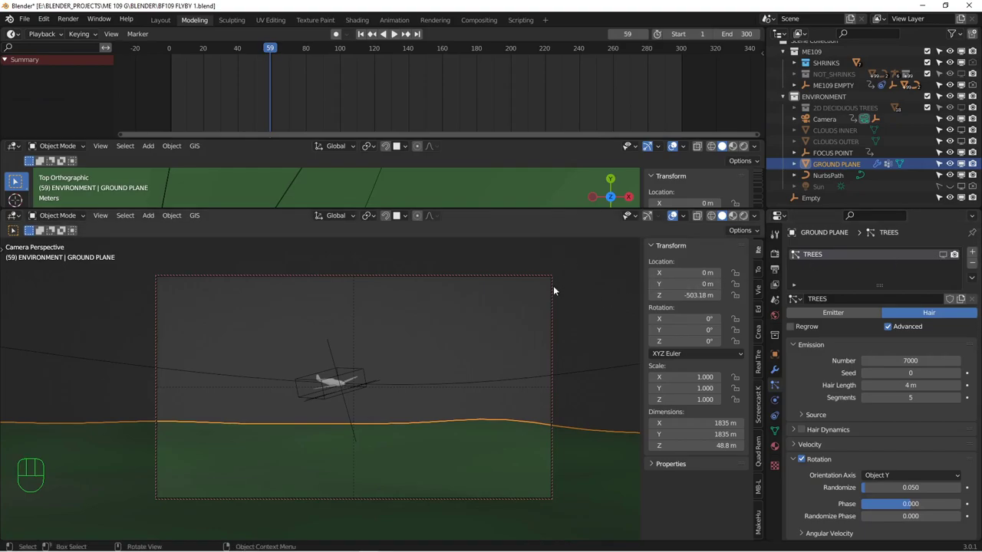
key("ctrl+s")
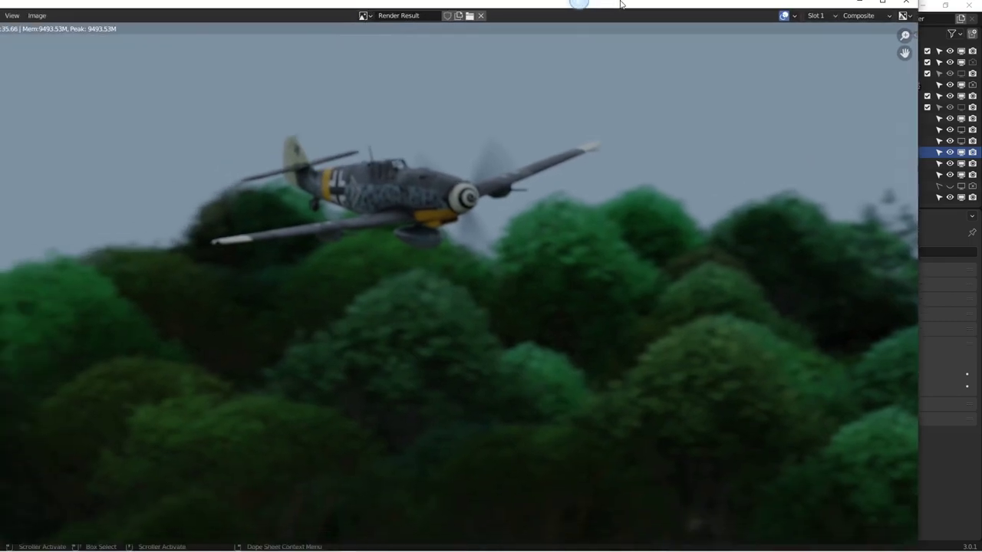
Compare the test renders of frames 118, 67 and 79 in slots 3, 1 and 2, then return to the scene.
left_click_drag(616, 4, 618, 5)
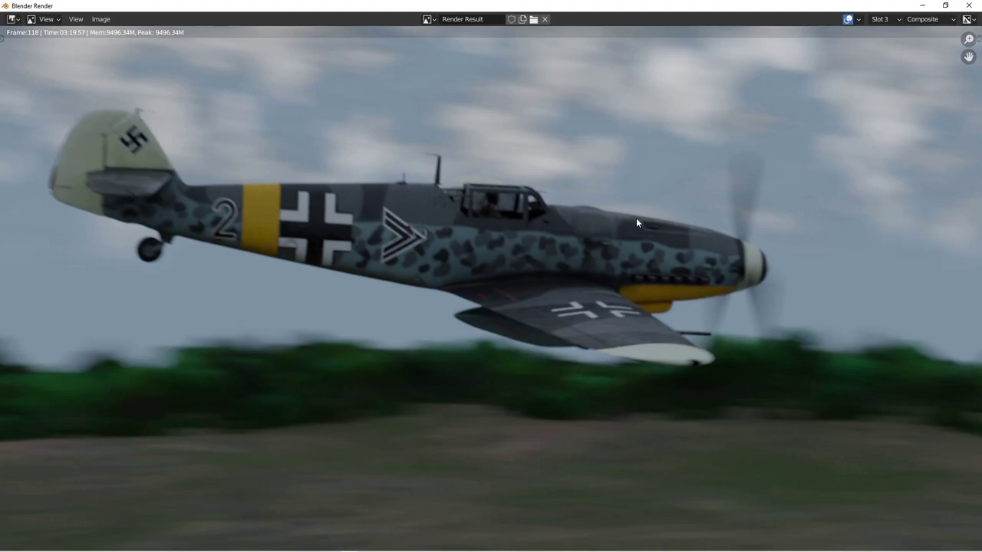
key("1")
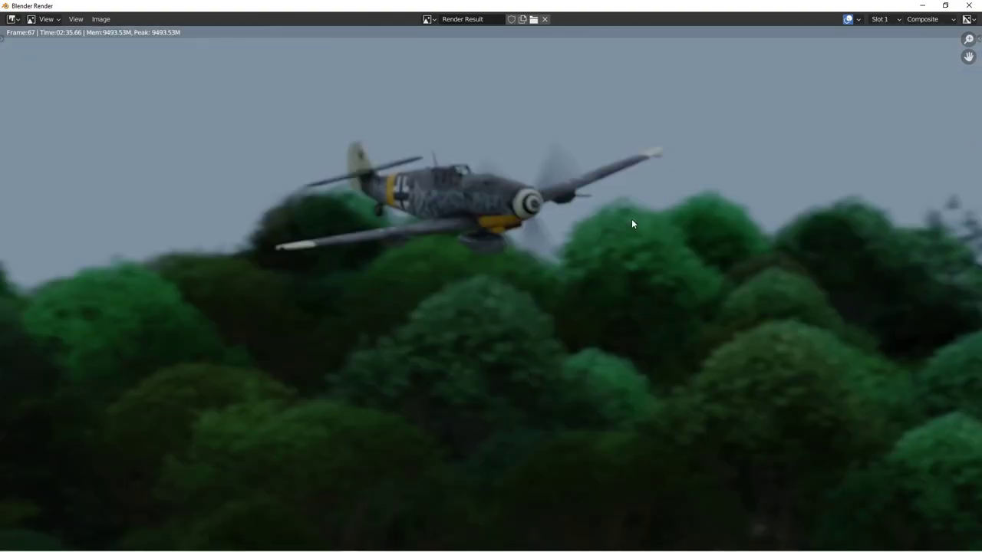
key("2")
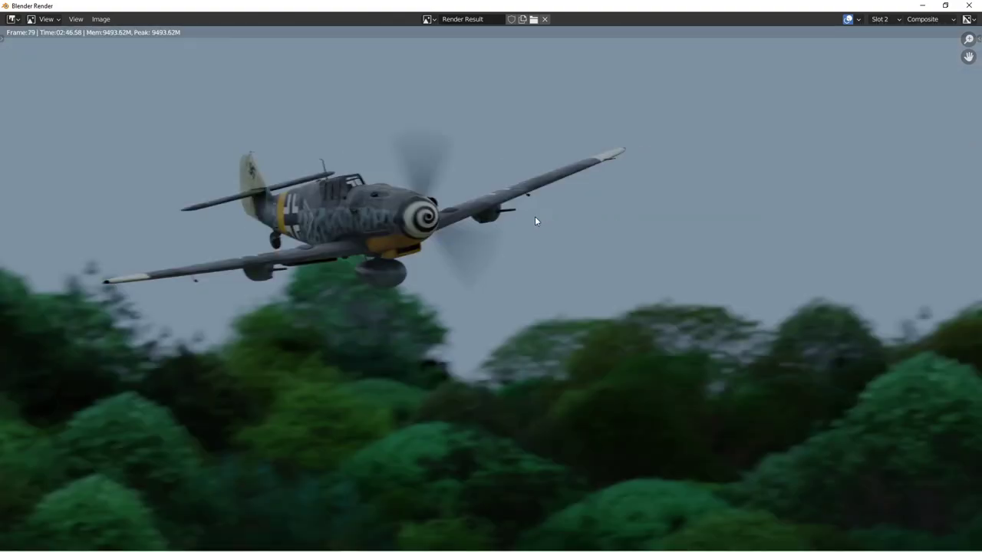
left_click_drag(868, 6, 0, 85)
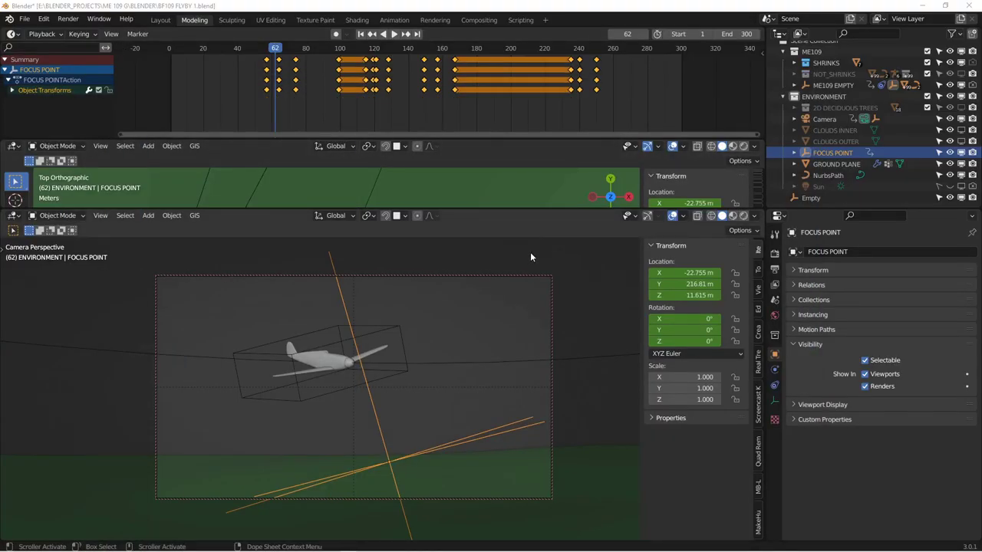
Go back to frame 1 and set the render output file name to FLYBY1 in the RENDERS\FLYBY folder.
left_click(361, 33)
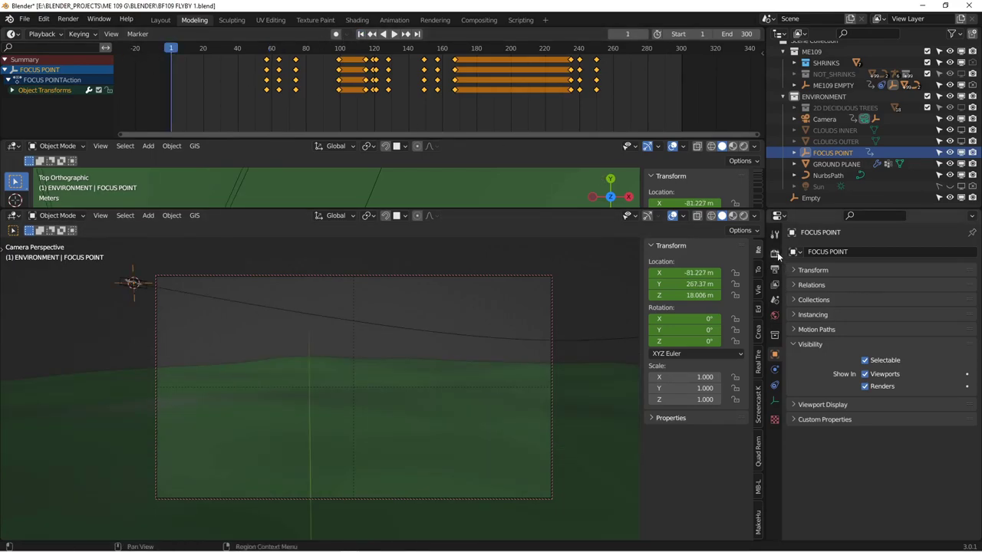
left_click(774, 272)
scroll(877, 379, "down", 2)
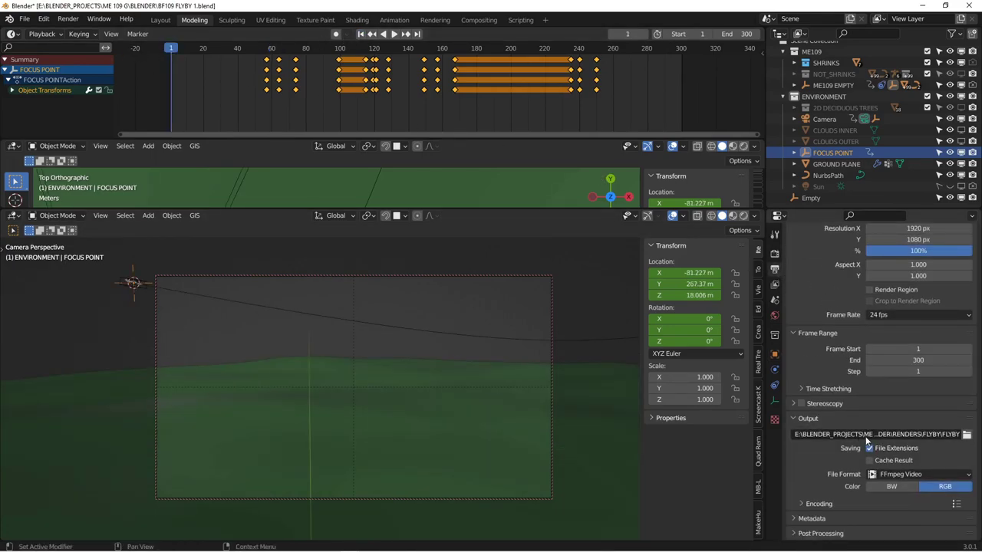
left_click(967, 434)
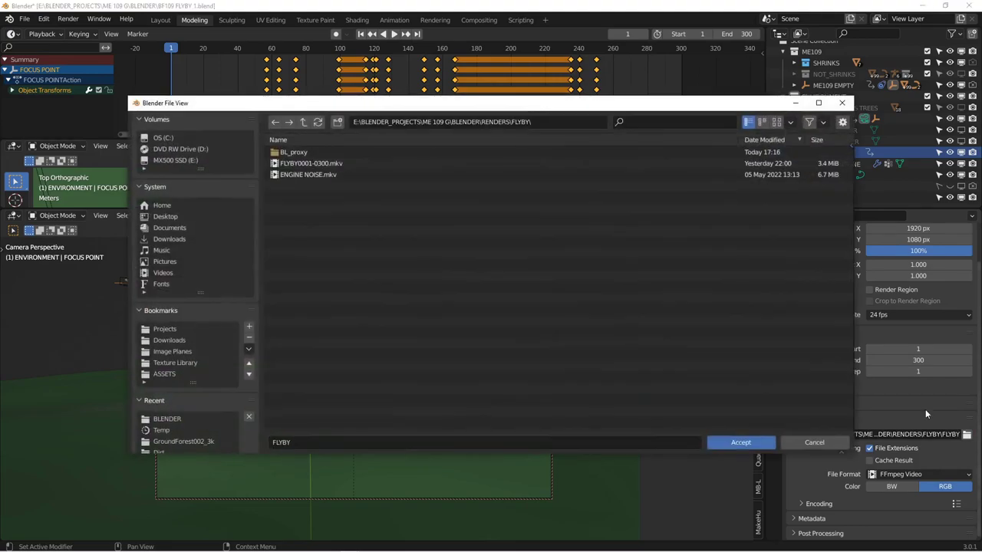
left_click(321, 443)
left_click(313, 442)
type("1")
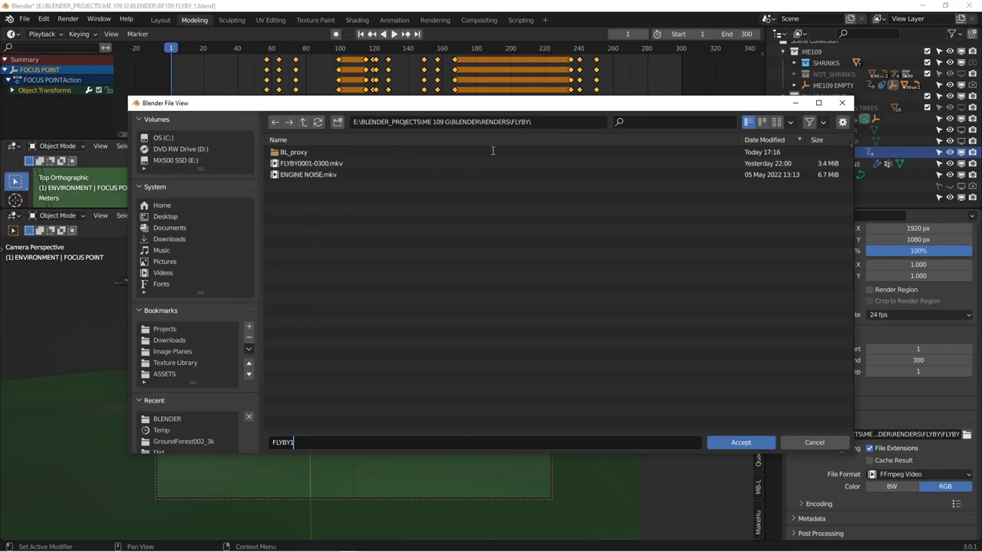
left_click(740, 441)
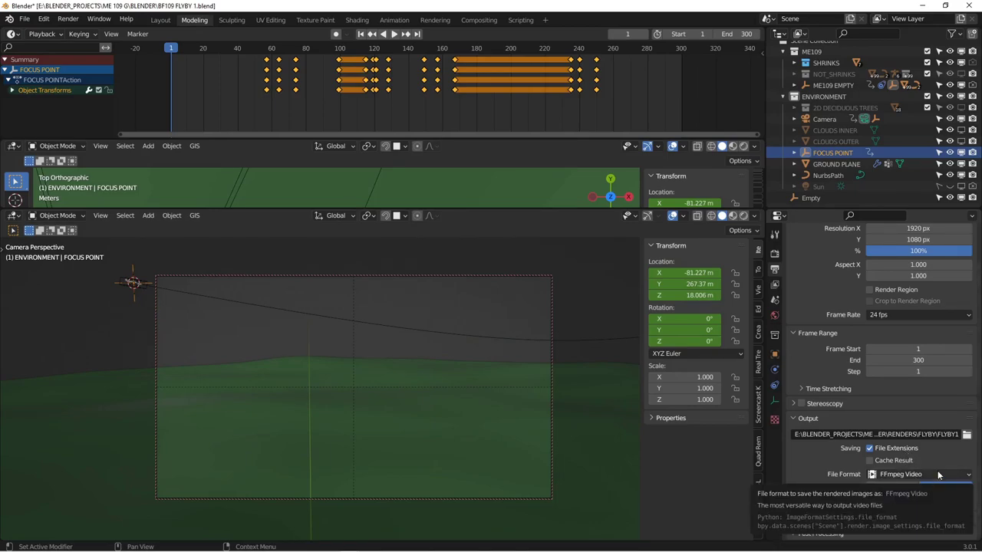
scroll(806, 254, "up", 2)
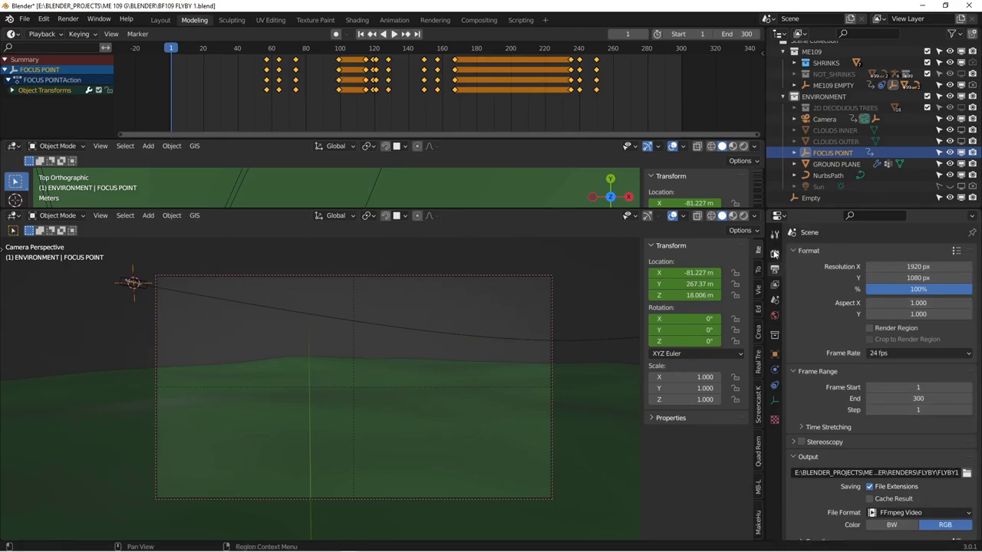
Check the Cycles render settings and the last test render, then render the full animation.
left_click(775, 254)
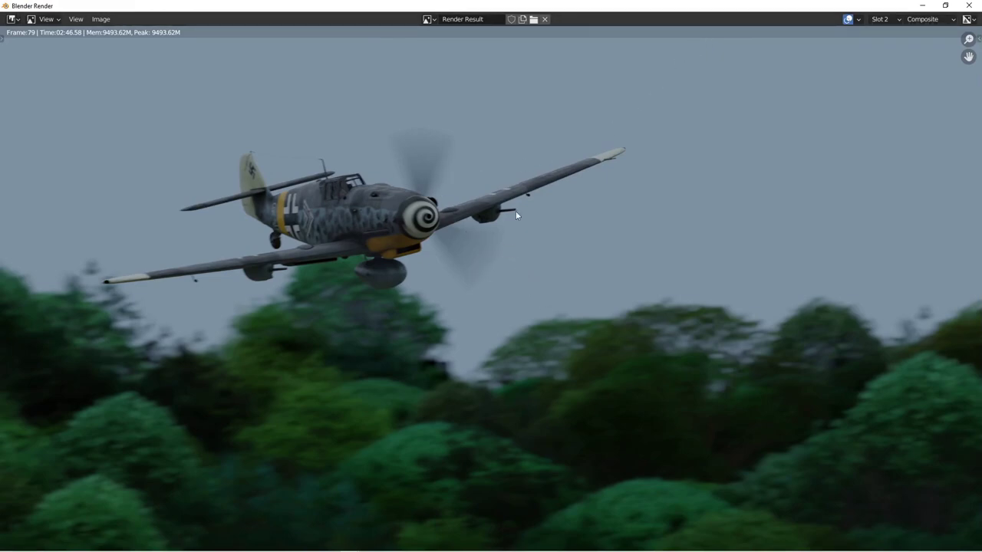
left_click_drag(636, 9, 0, 77)
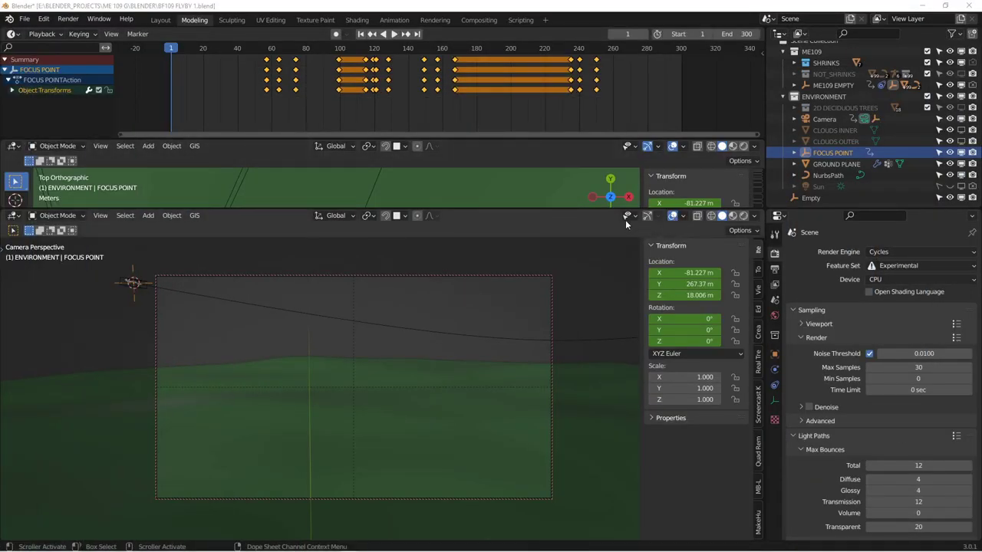
left_click(73, 20)
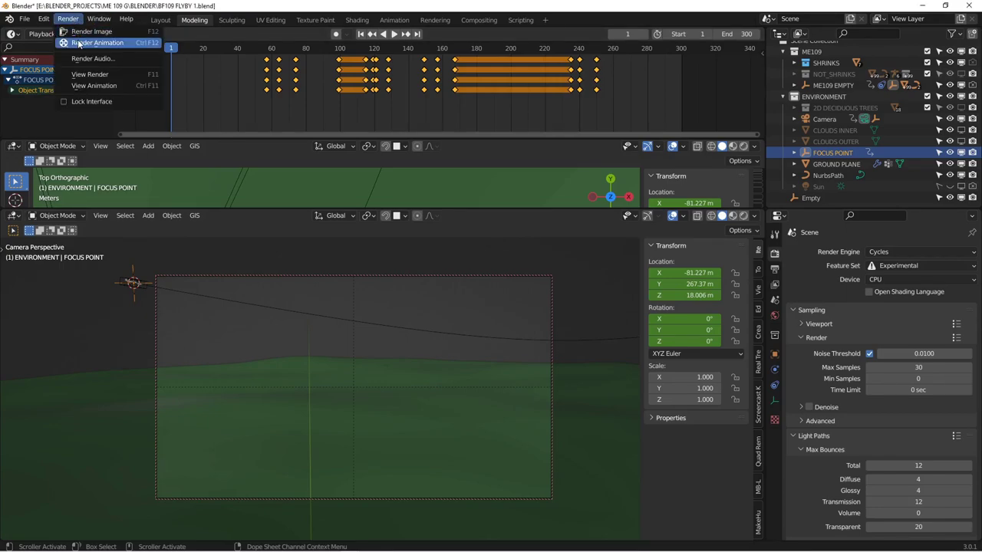
left_click(79, 44)
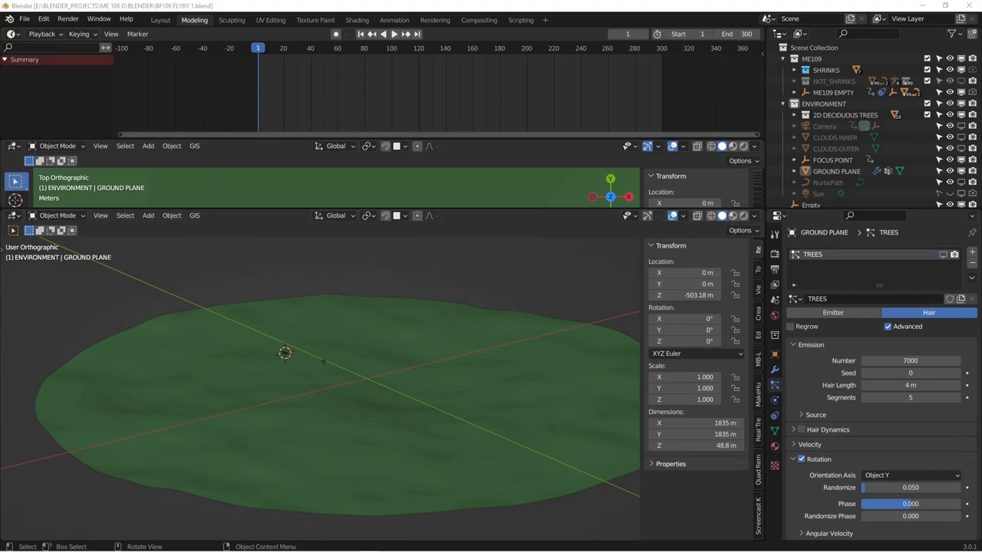
Switch to the video player, play the rendered FLYBY20001-0300 video to the end, and return to Blender.
left_click_drag(2, 59, 598, 1)
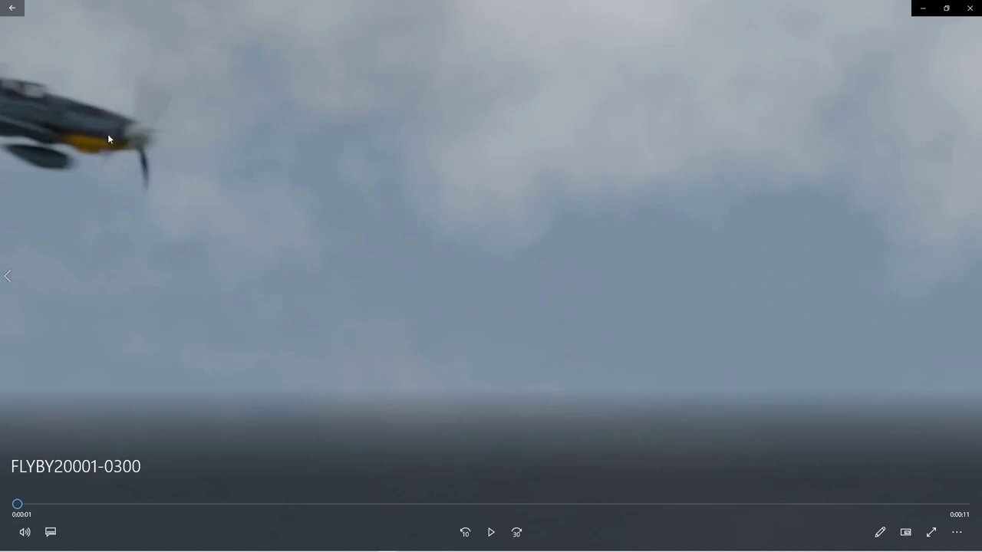
left_click(491, 533)
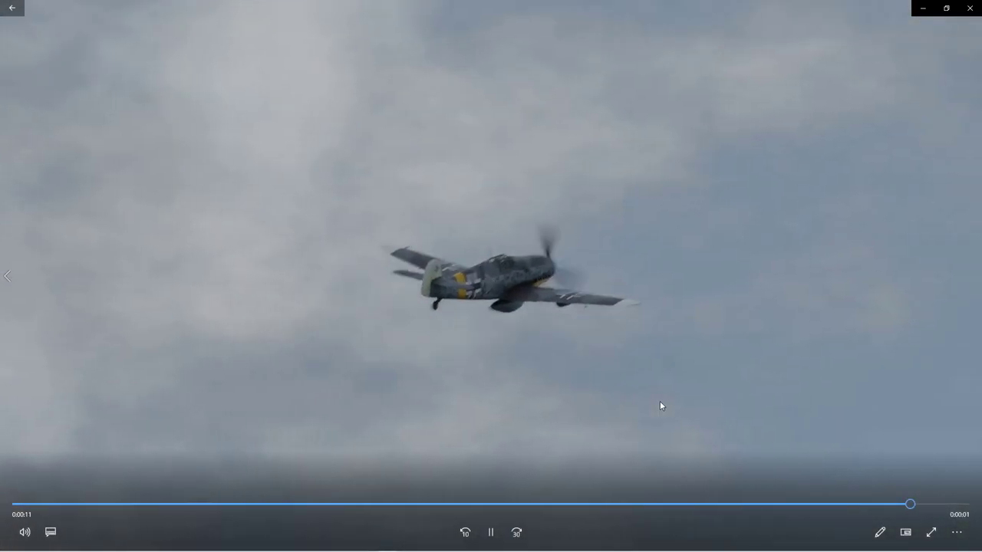
left_click(491, 533)
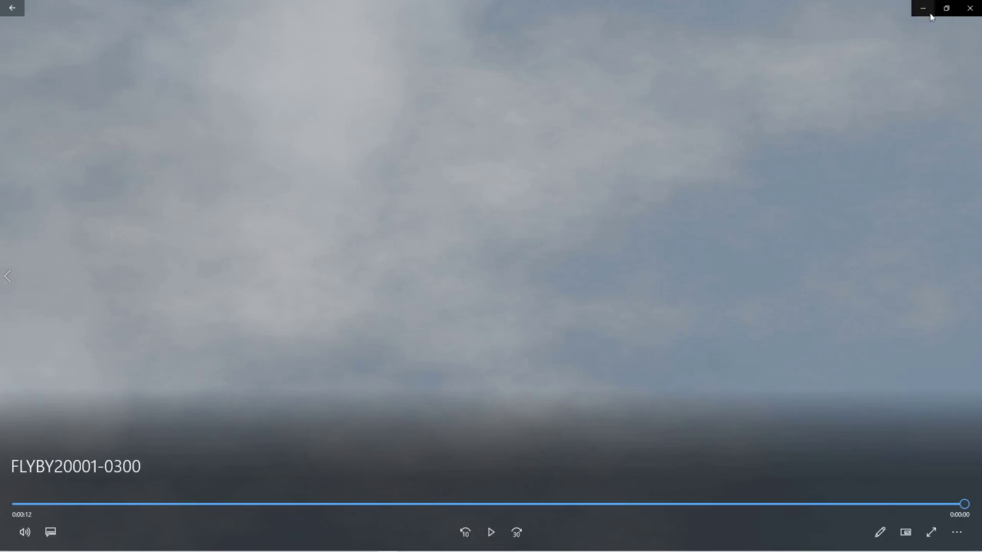
left_click_drag(885, 9, 1, 178)
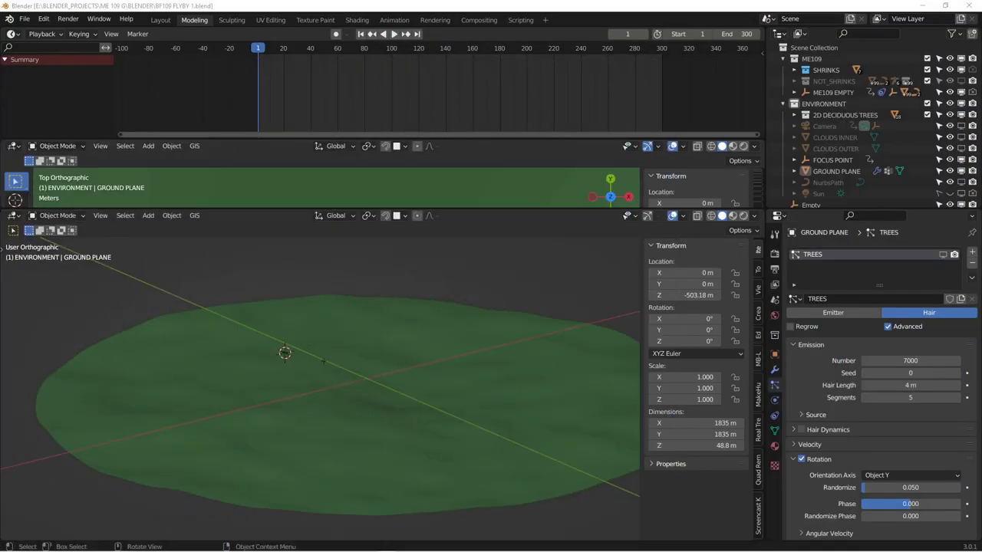
Create a new Video Editing file and add FLYBY20001-0300.mkv as a movie strip on channel 2 at frame 1.
left_click(25, 19)
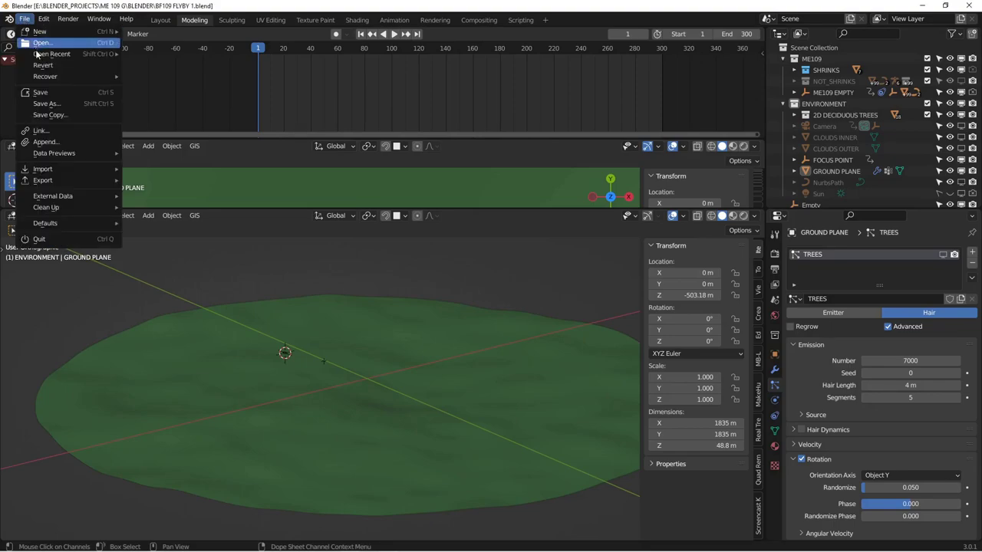
mouse_move(40, 32)
left_click(157, 76)
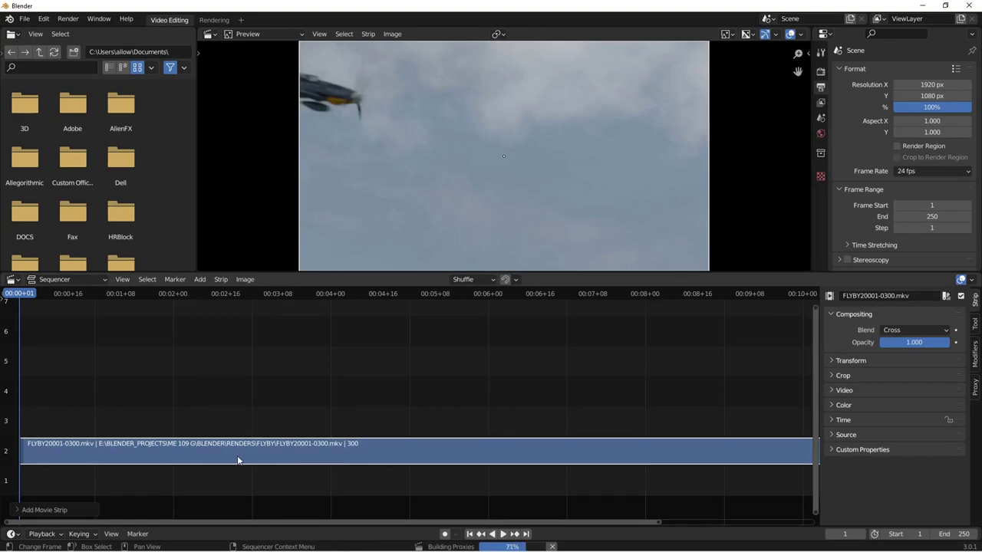
Move the FLYBY20001-0300.mkv strip down to channel 1, keeping its start at frame 1.
key("Home")
middle_click_drag(271, 432, 464, 386)
left_click_drag(421, 458, 283, 282)
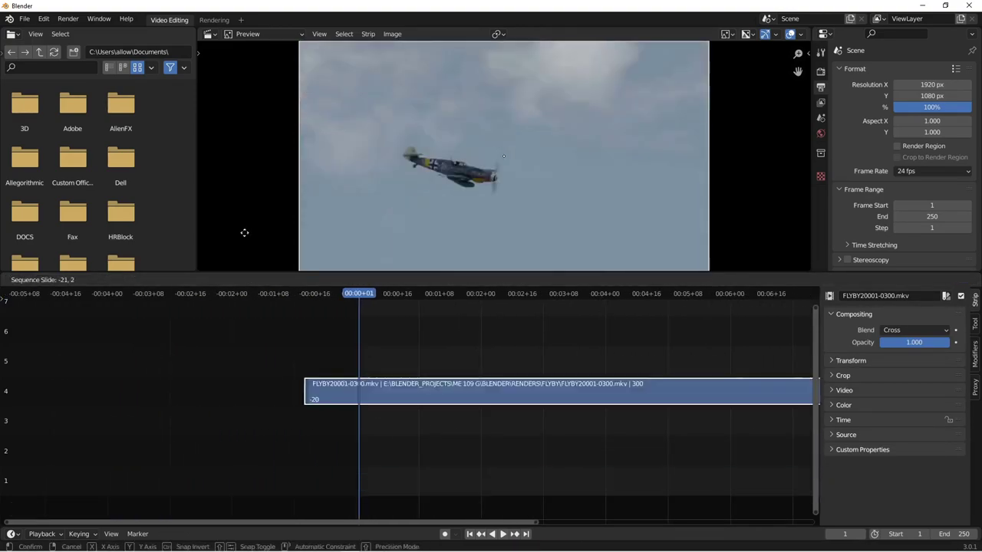
right_click(491, 491)
left_click_drag(441, 459, 438, 519)
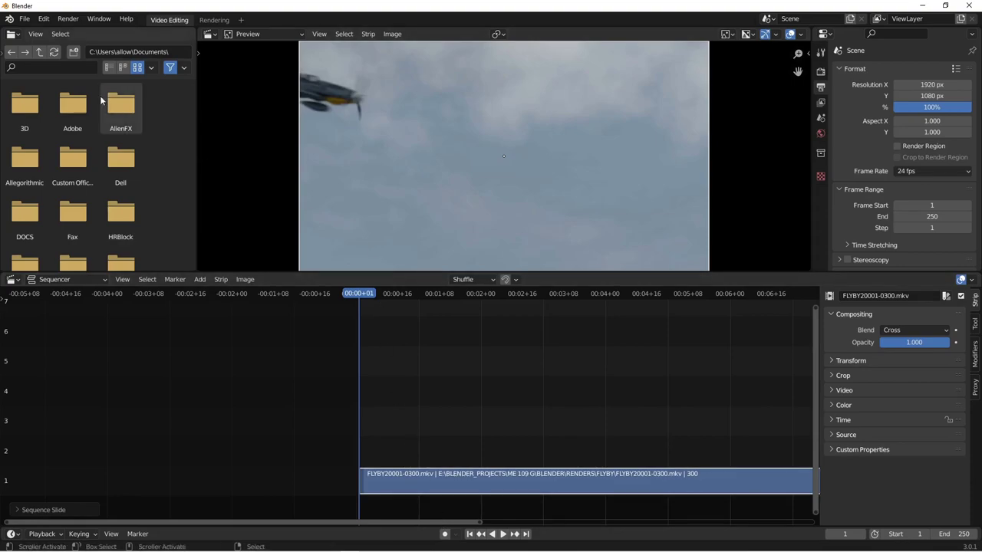
Save the video editing project as "me109 video" in the ME 109 G\BLENDER folder.
left_click(25, 18)
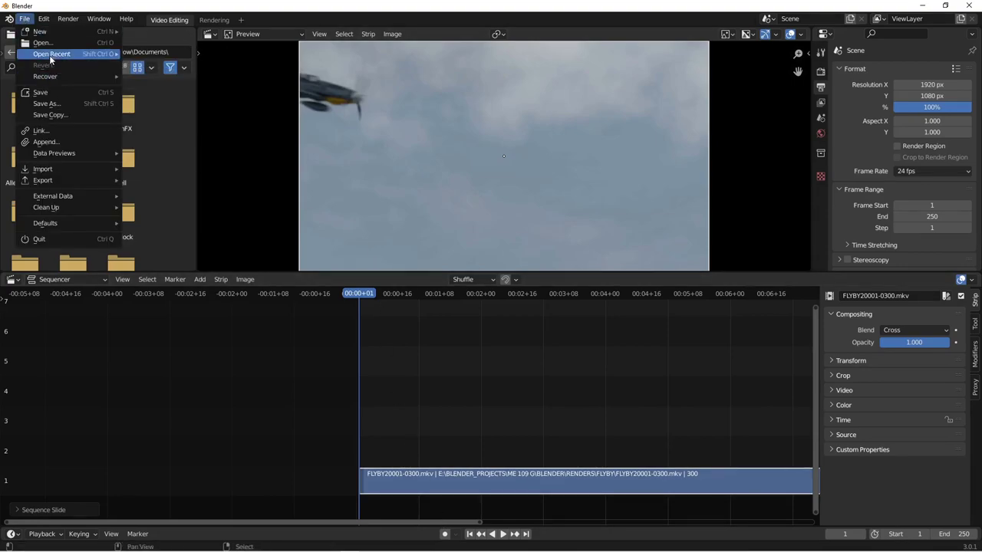
left_click(47, 103)
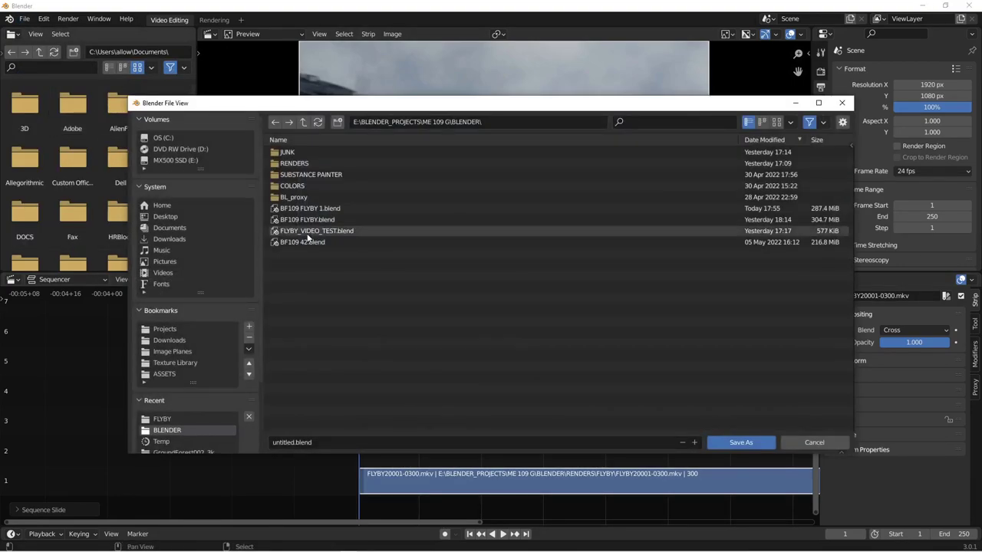
left_click(322, 442)
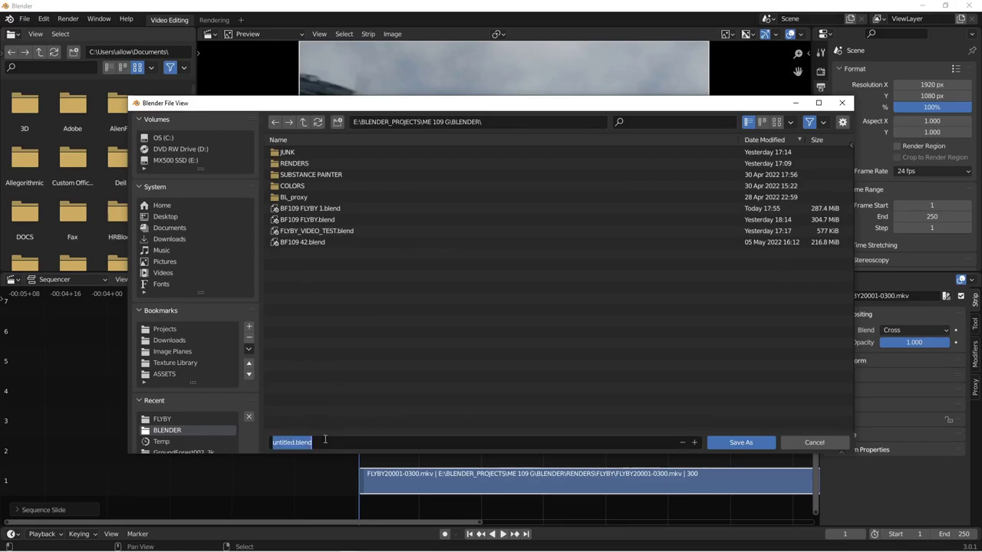
type("me109 video")
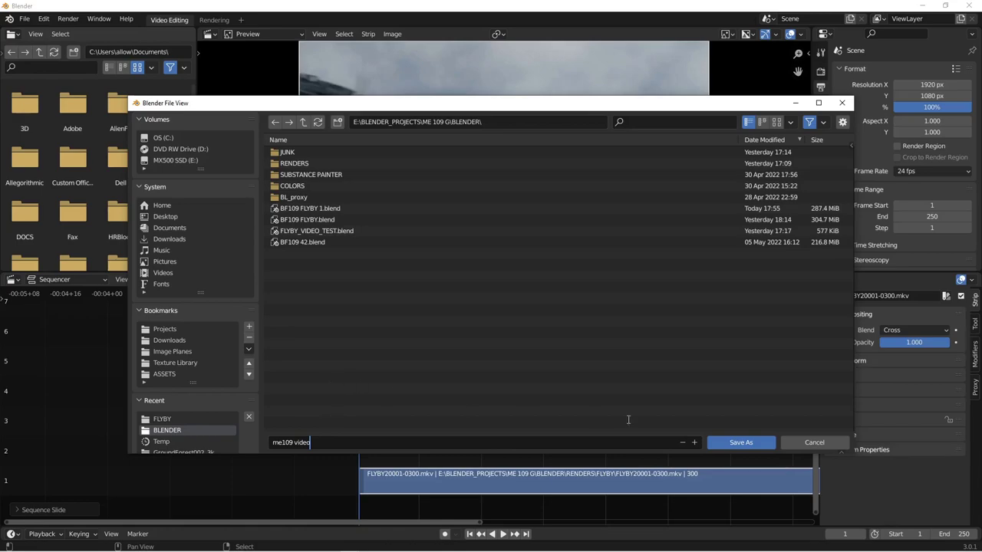
left_click(738, 443)
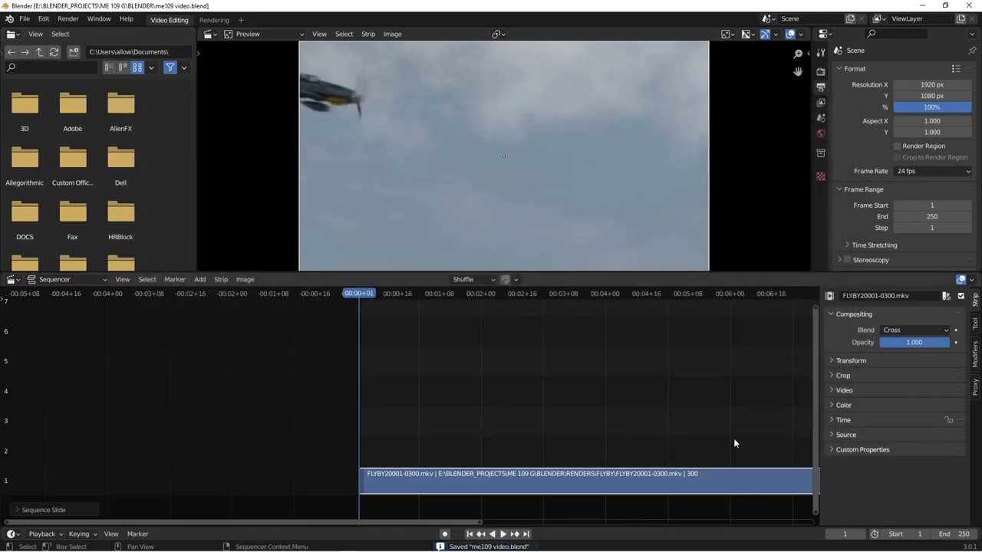
key("Home")
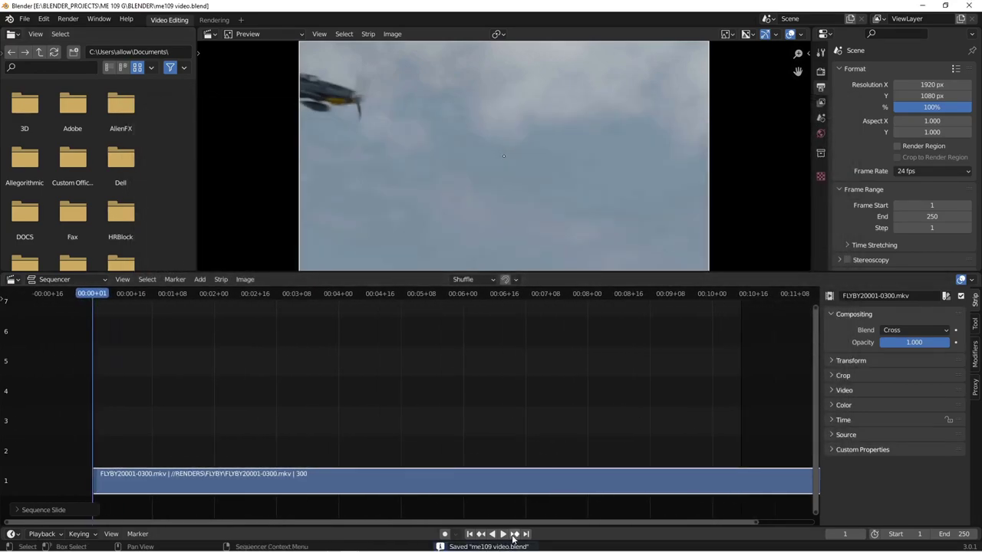
Play the preview to frame 41 and add ENGINE NOISE.mkv there, with its video on channel 2 and sound on channel 3.
left_click(503, 534)
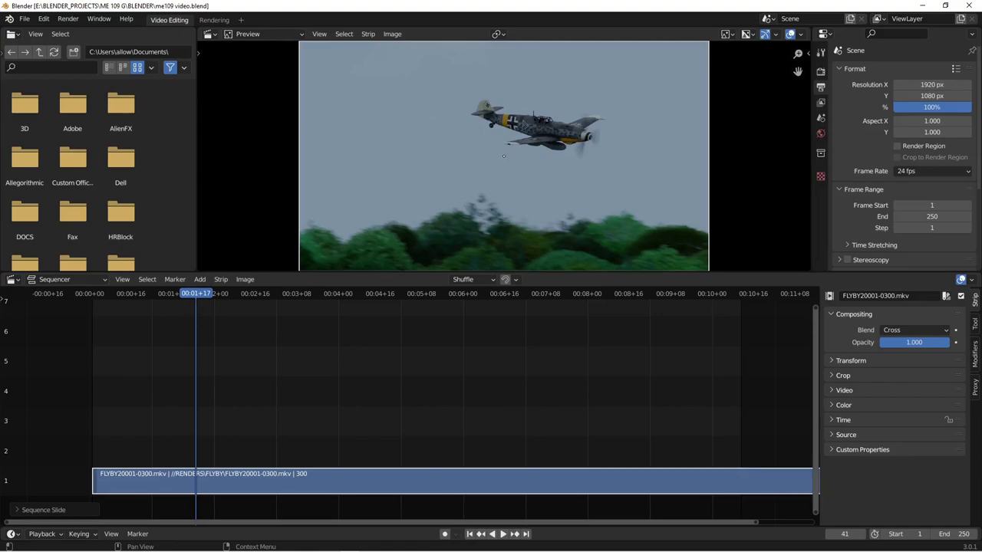
left_click_drag(981, 228, 400, 439)
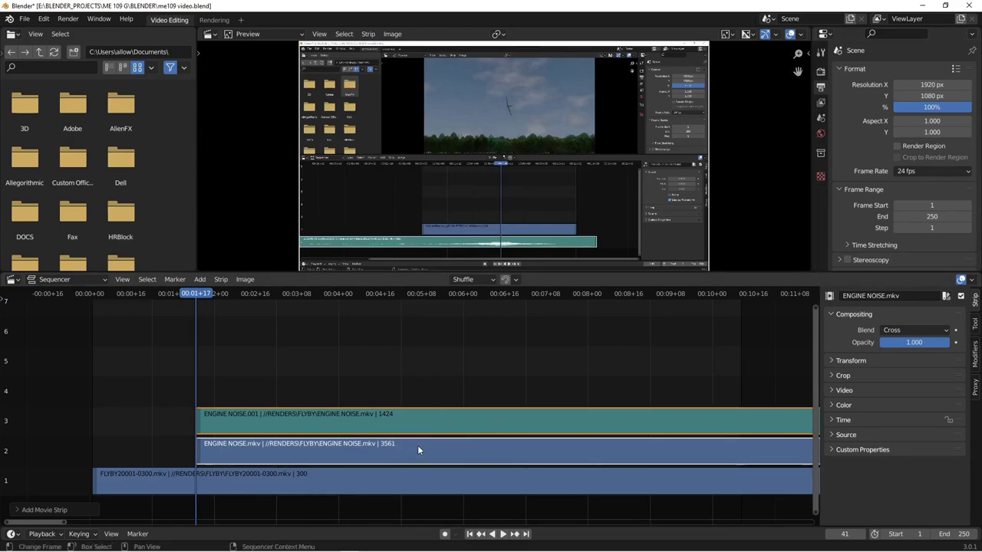
left_click(409, 425)
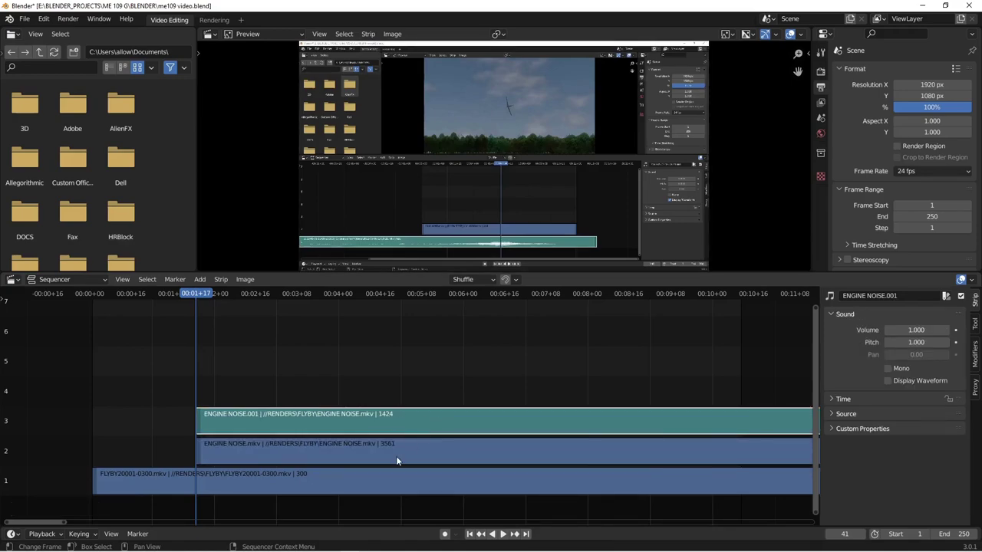
left_click(405, 454)
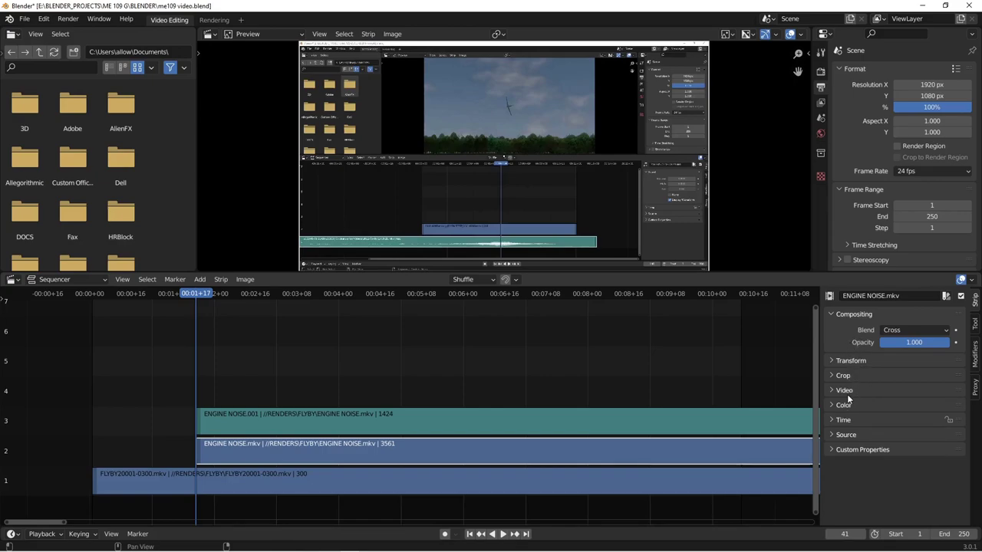
Turn on the waveform display for the ENGINE NOISE sound strip.
left_click(782, 422)
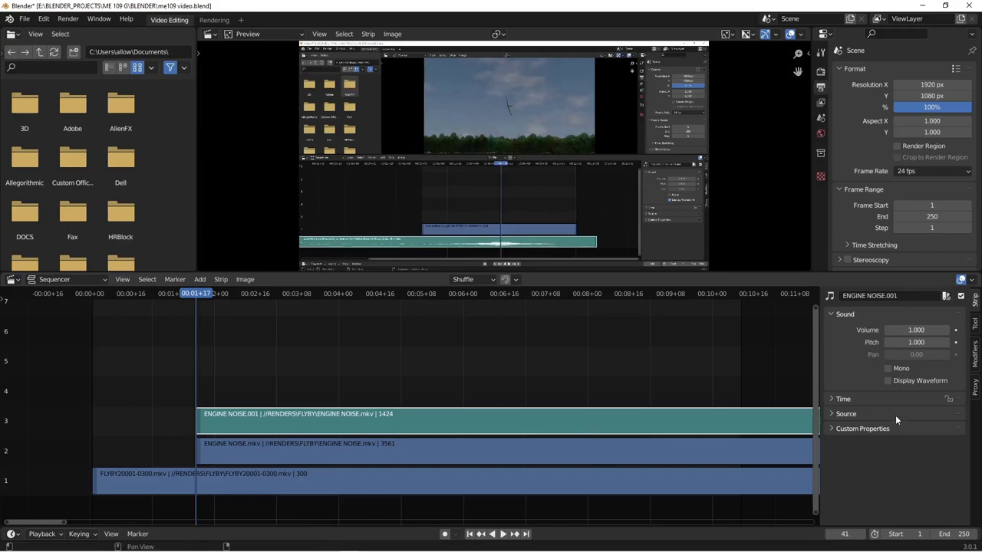
left_click(888, 381)
scroll(581, 418, "down", 3, "ctrl")
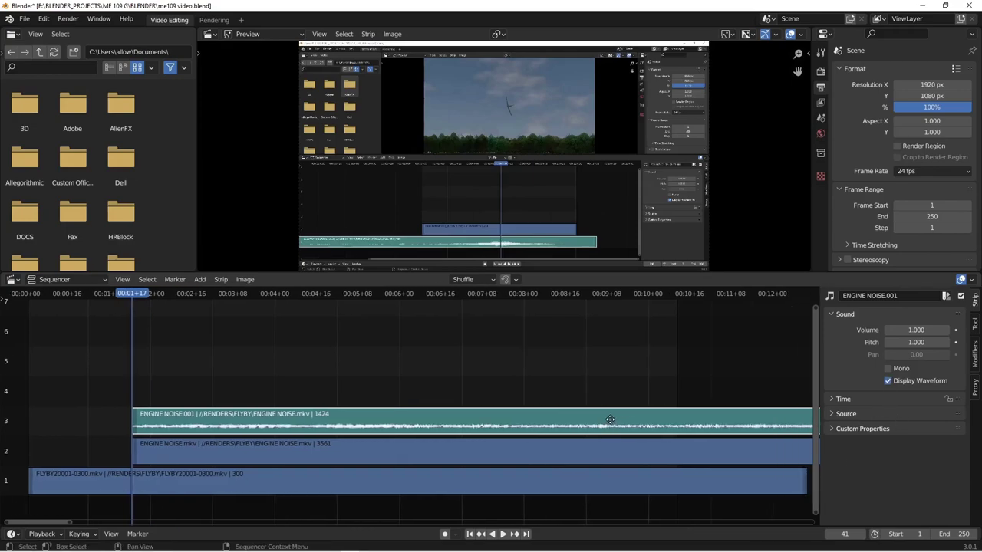
Delete the ENGINE NOISE video strip and move its sound strip to channel 2, starting about 3 seconds before the flyby clip.
left_click(482, 456)
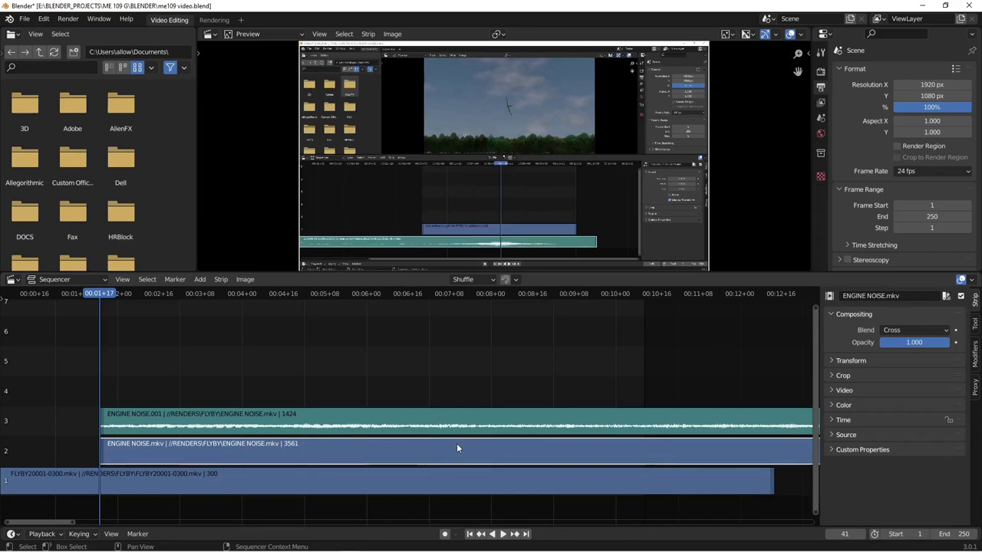
key("Delete")
middle_click_drag(282, 405, 564, 418)
left_click(573, 427)
key("g")
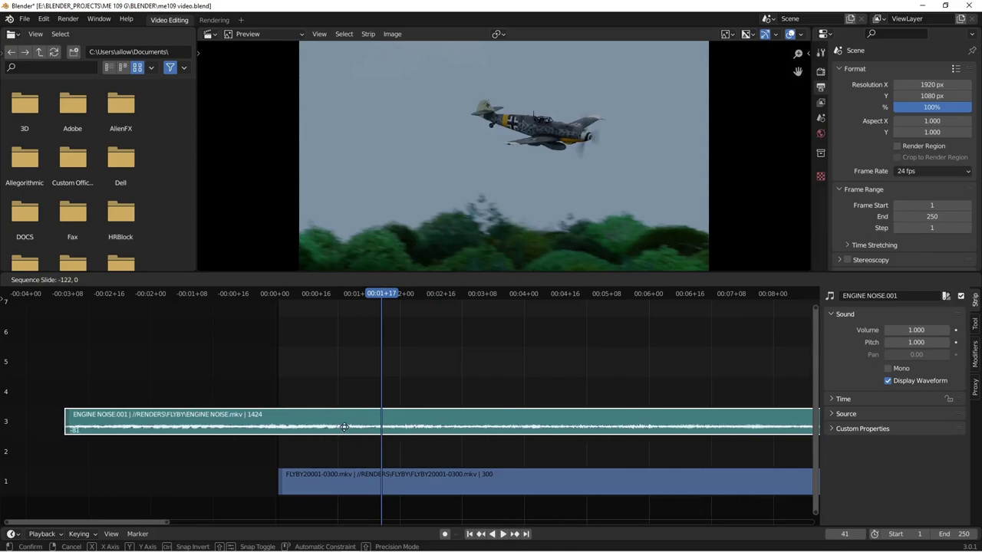
left_click(377, 449)
Examine where the engine sound peaks in the waveform and play the edit from frame 41 against the flyby clip.
scroll(449, 449, "down", 4)
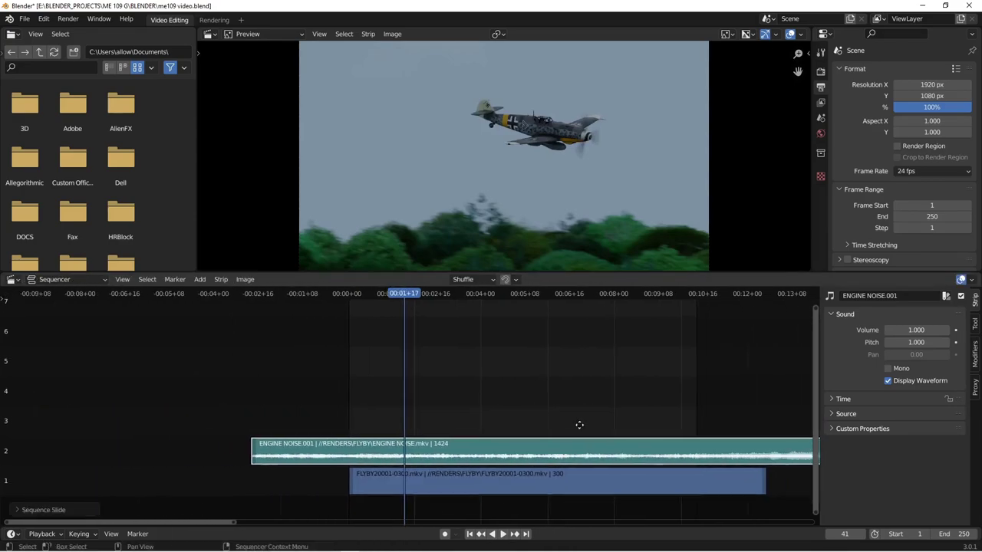
middle_click_drag(593, 427, 379, 420)
scroll(406, 418, "up", 1)
scroll(529, 449, "down", 6)
middle_click_drag(607, 448, 452, 429)
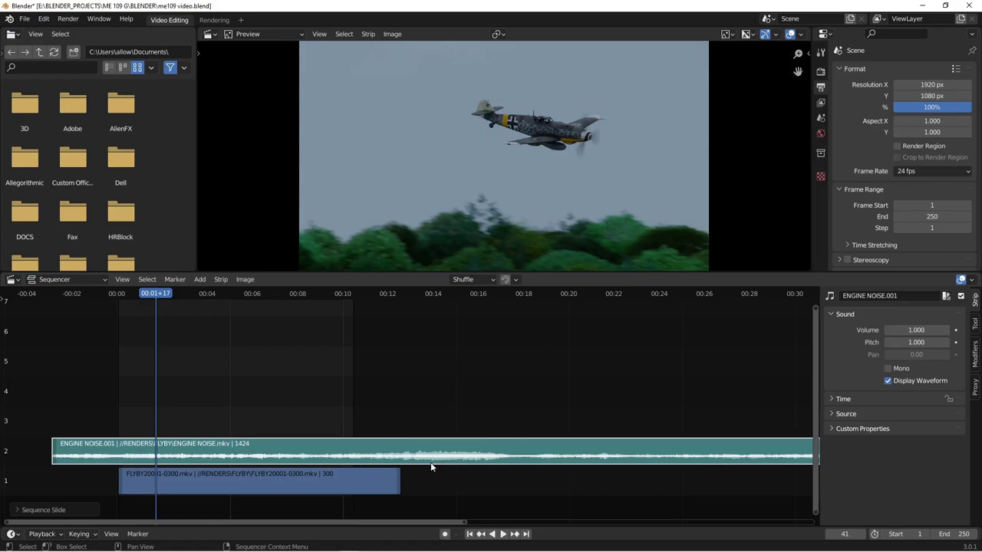
left_click(503, 534)
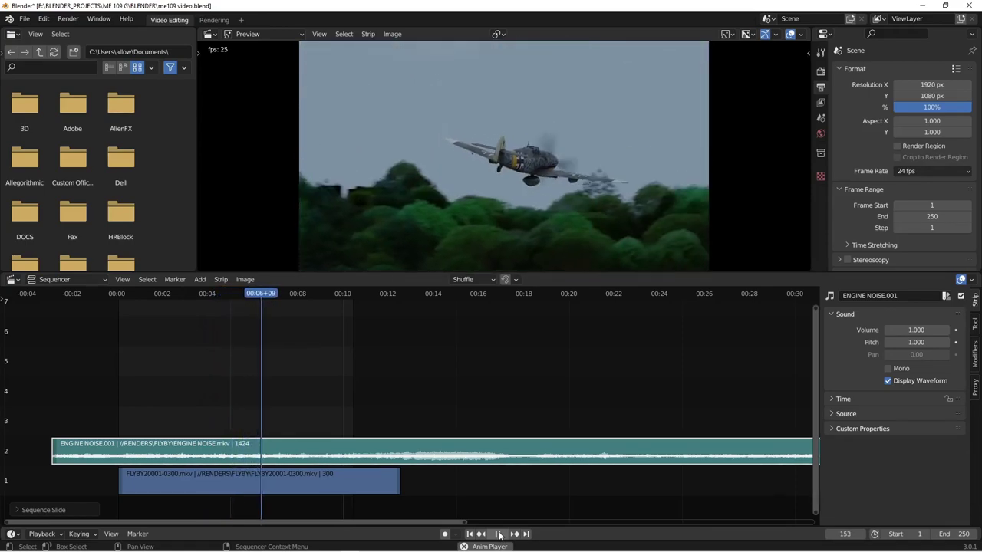
left_click(499, 534)
Go to frame 118, where the plane is closest, and slide the sound strip about 11 seconds earlier to match its loud section.
scroll(491, 461, "left", 2, "ctrl")
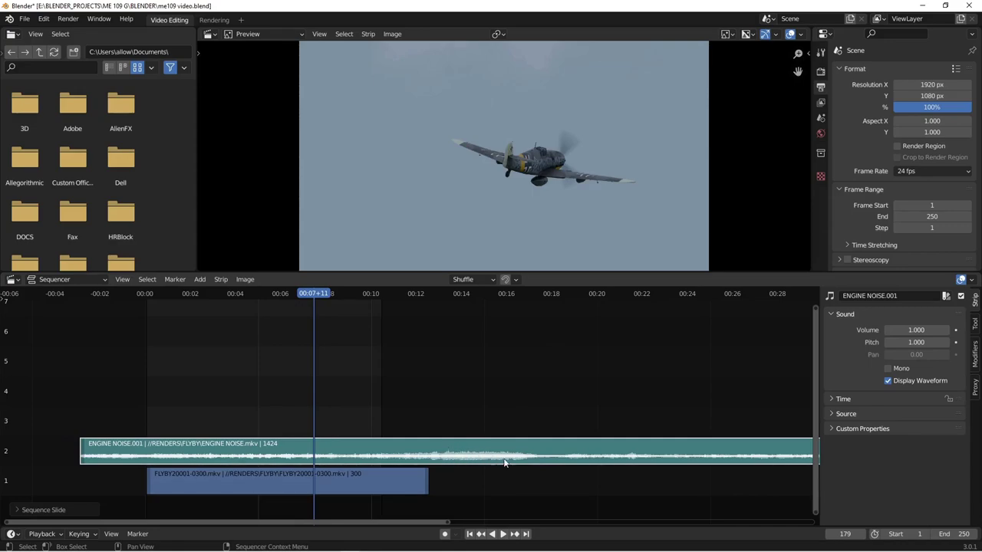
scroll(546, 384, "left", 5, "ctrl")
left_click_drag(430, 299, 374, 310)
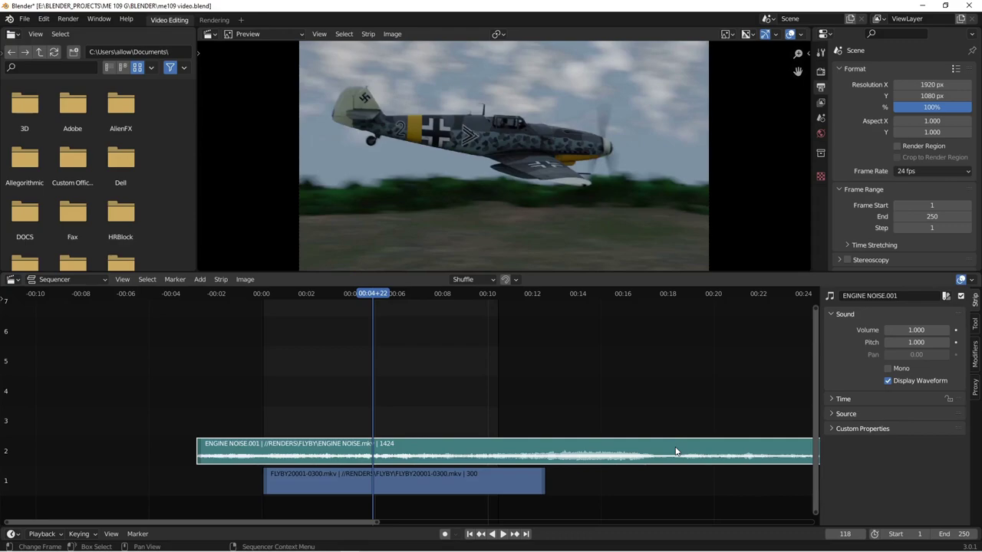
left_click_drag(676, 452, 431, 458)
middle_click_drag(498, 423, 438, 397)
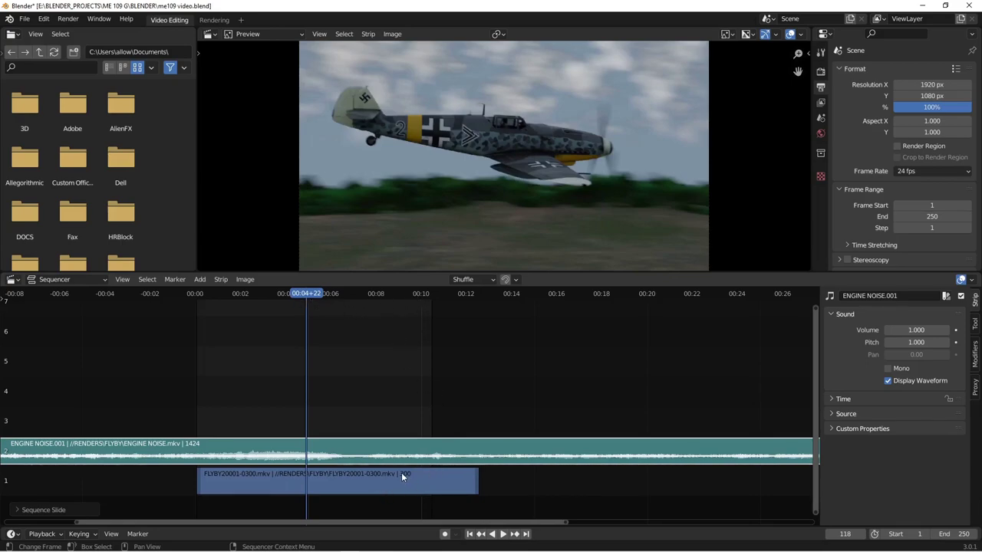
Set the end frame to 300 and play the edit from frame 1 to check the engine sound timing.
left_click(957, 534)
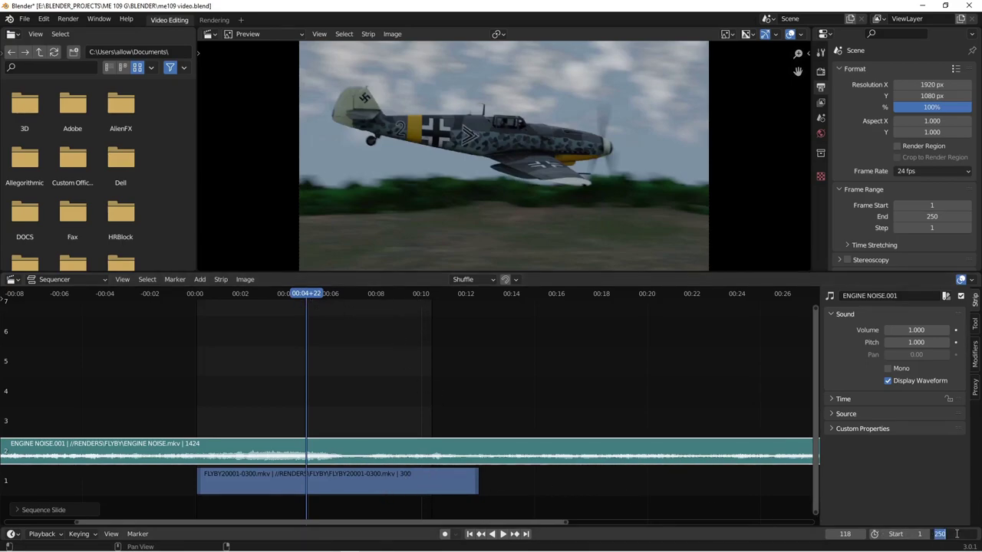
key("Return")
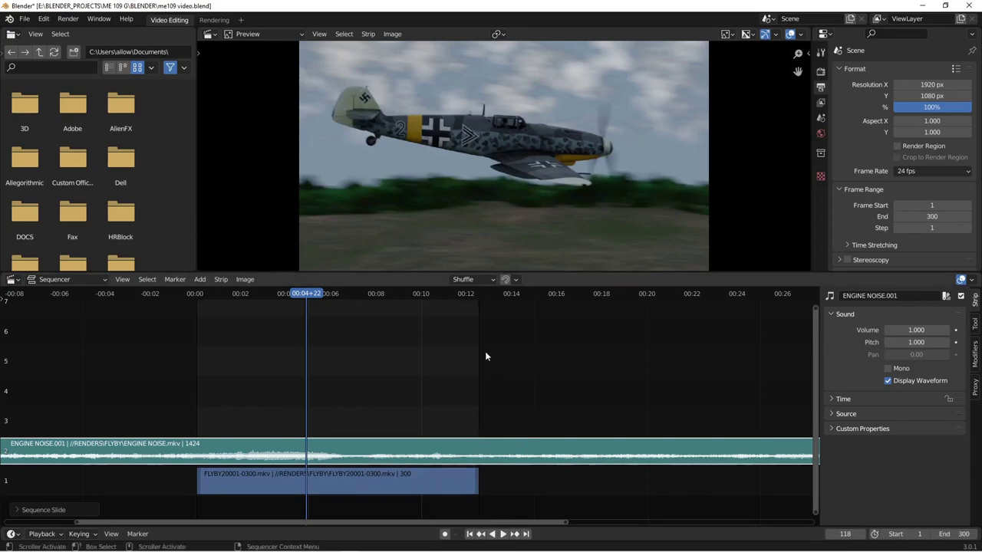
middle_click_drag(362, 479, 489, 474)
left_click(469, 534)
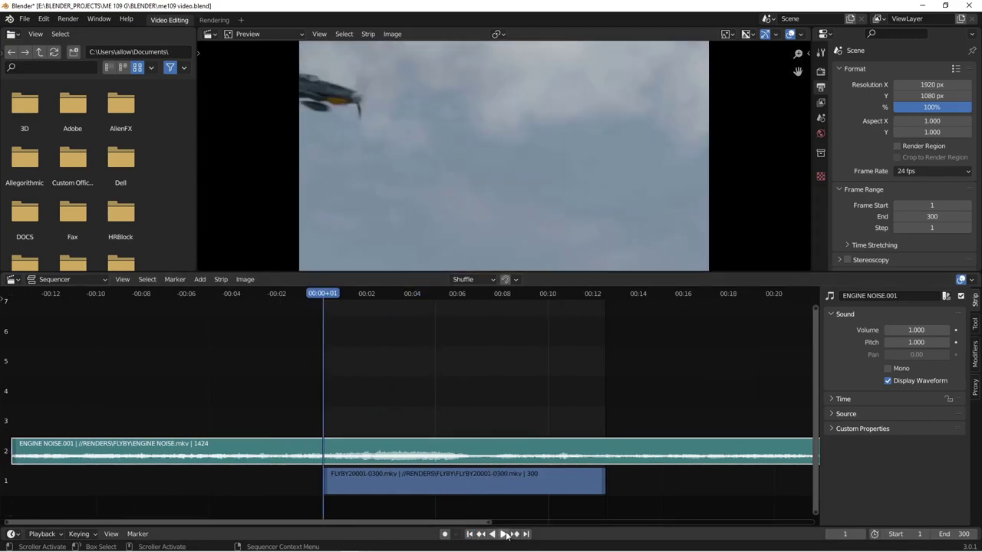
left_click(503, 534)
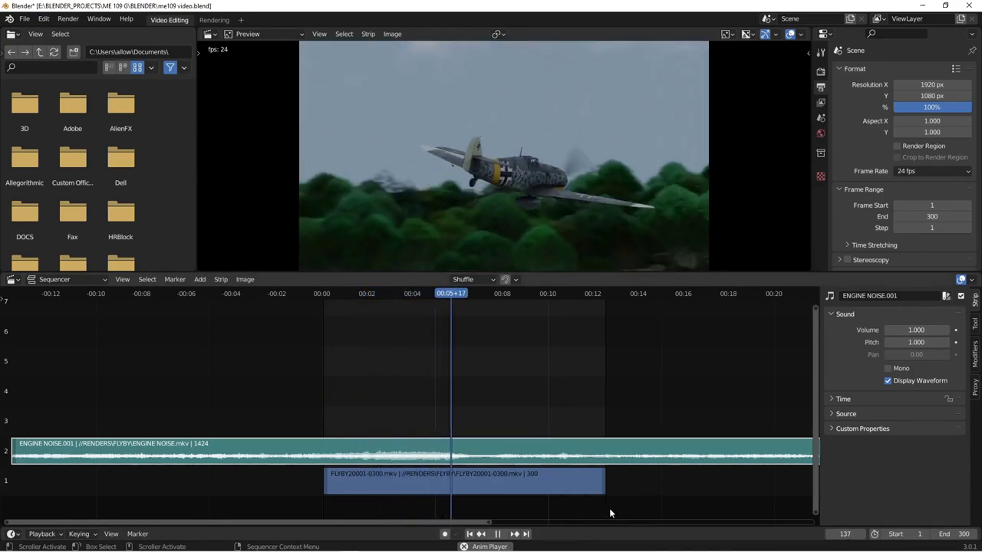
left_click(498, 534)
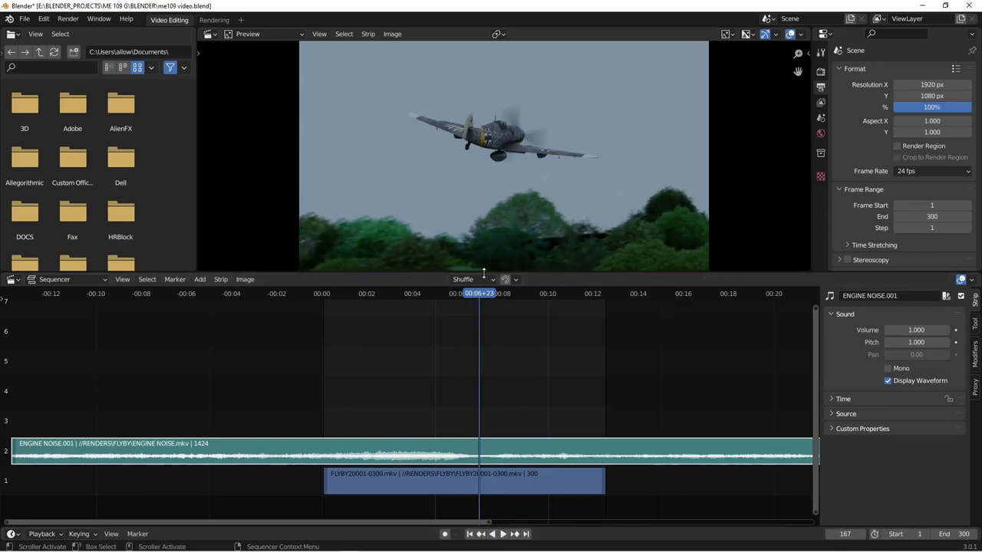
Slide the engine sound strip about 8 frames earlier and play the edit from the beginning.
left_click_drag(453, 294, 360, 326)
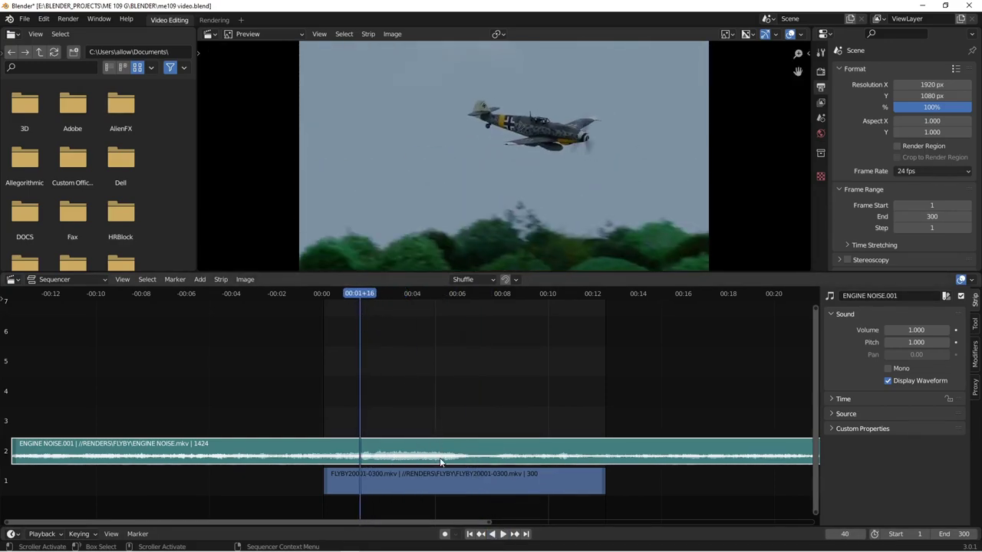
left_click_drag(441, 462, 433, 461)
left_click_drag(355, 290, 322, 295)
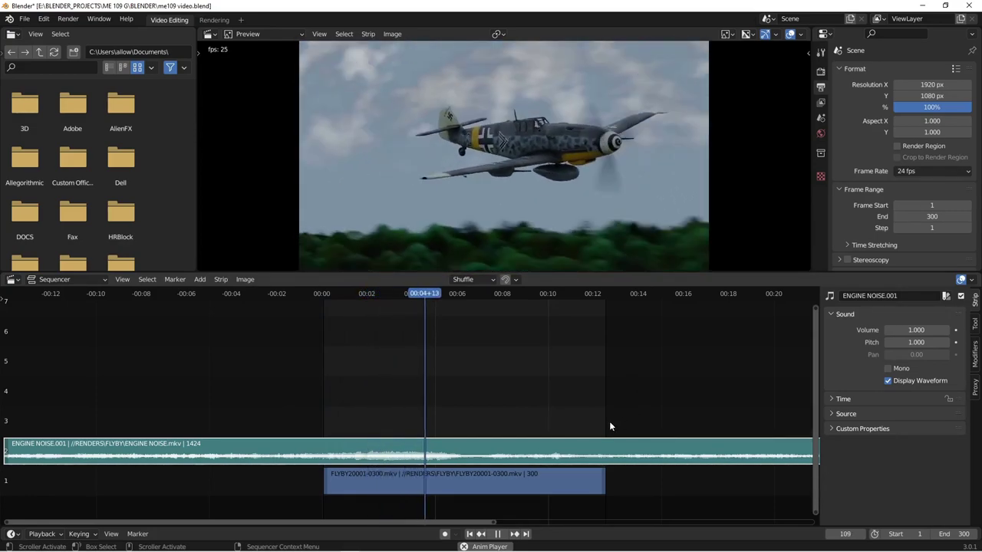
key("space")
Slide the engine sound strip about 29 frames later and replay the whole edit from frame 1.
left_click_drag(481, 458, 509, 462)
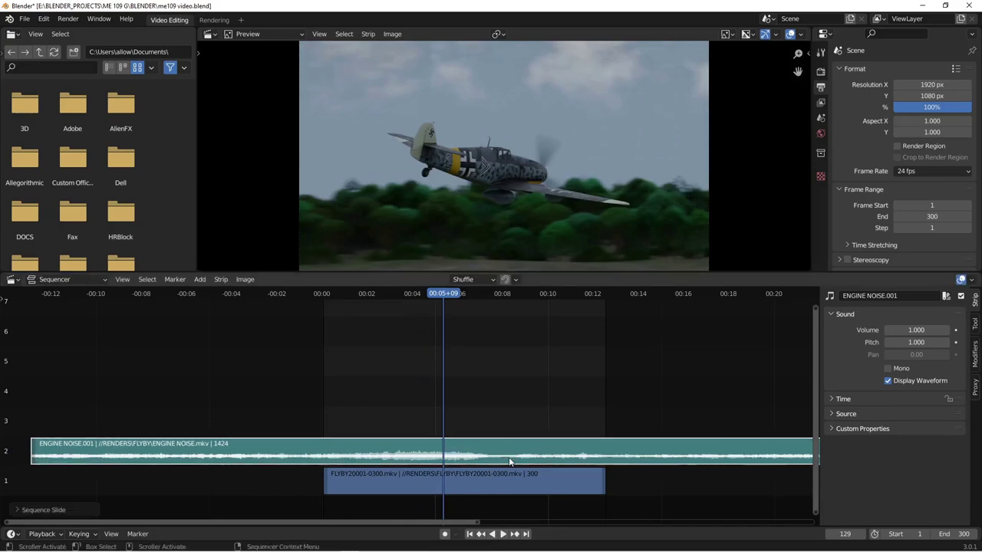
left_click(469, 534)
left_click(502, 534)
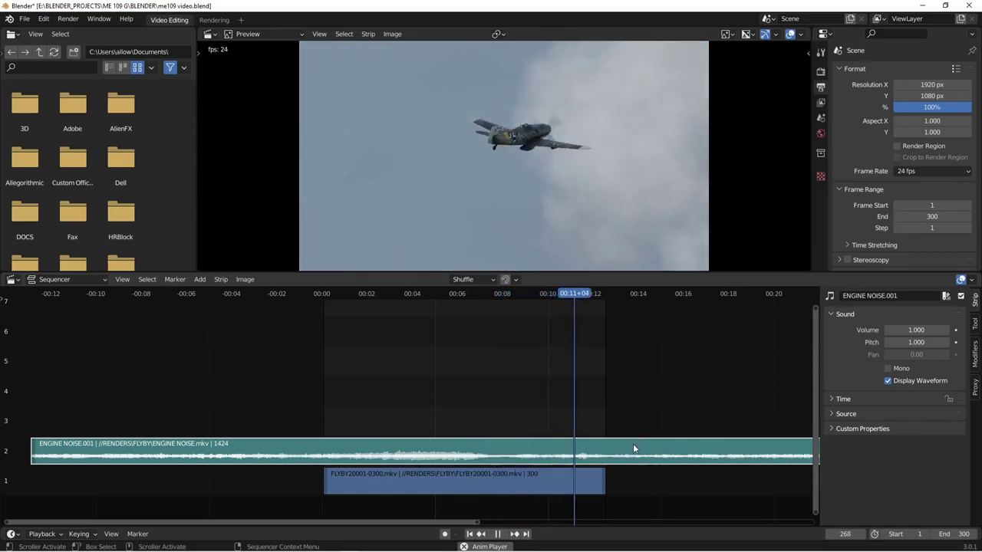
left_click(499, 534)
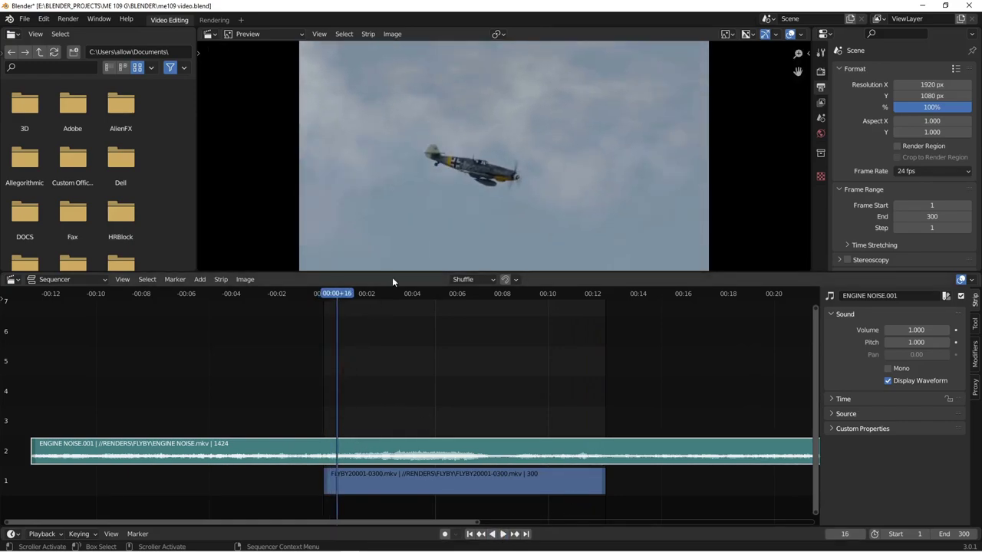
Split the engine sound strip at frame 1 and delete the part before the flyby clip.
left_click(468, 535)
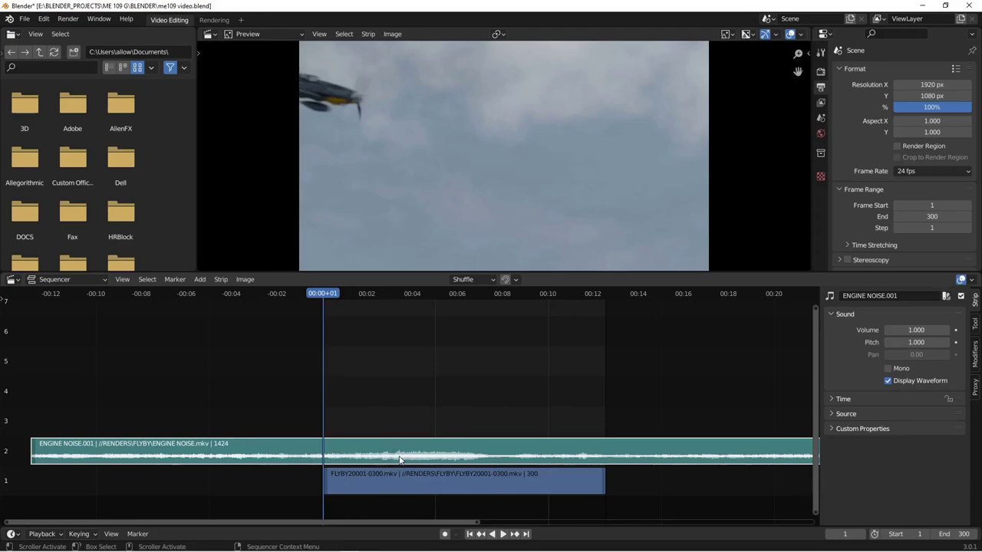
key("k")
left_click(298, 451)
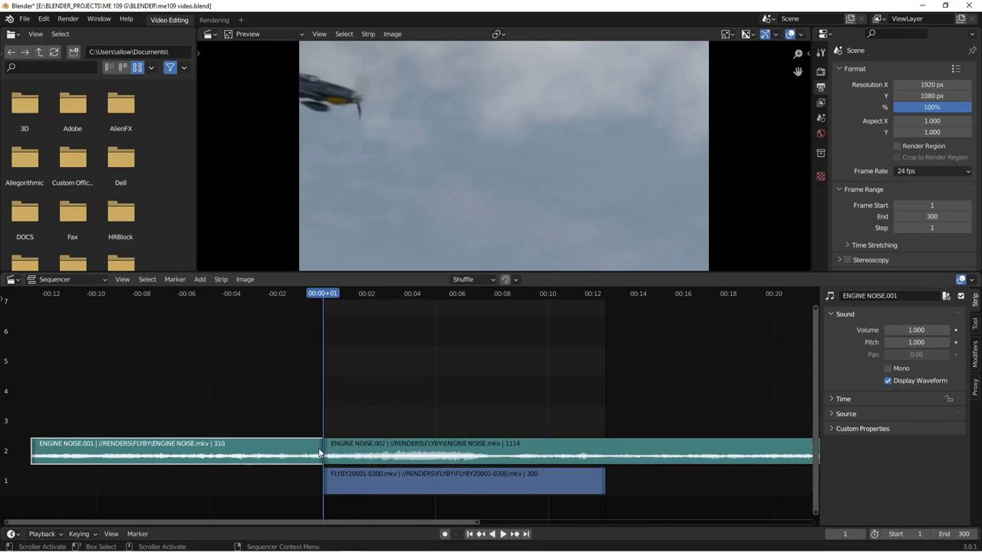
key("Delete")
Split the engine sound strip at frame 300 and delete the part after the cut.
left_click(528, 534)
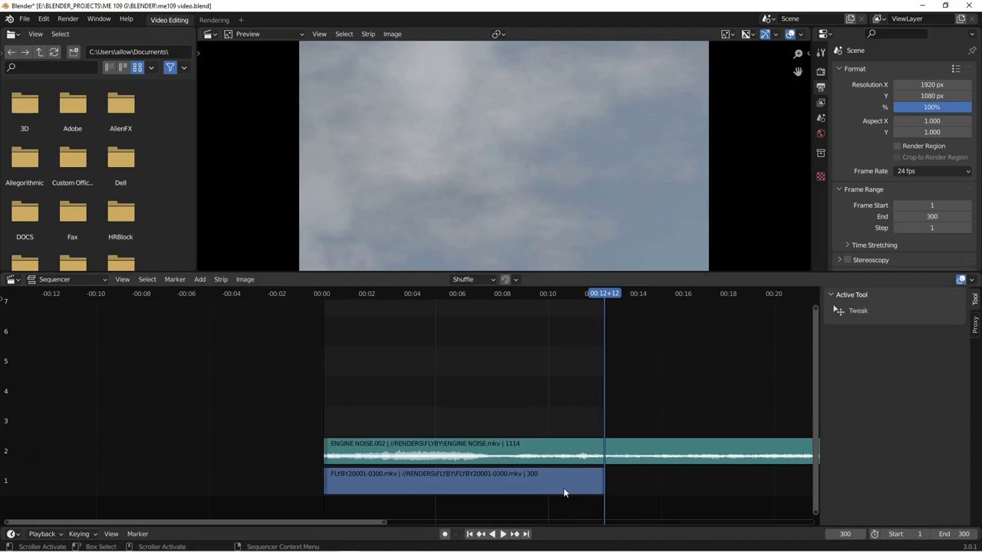
left_click(635, 455)
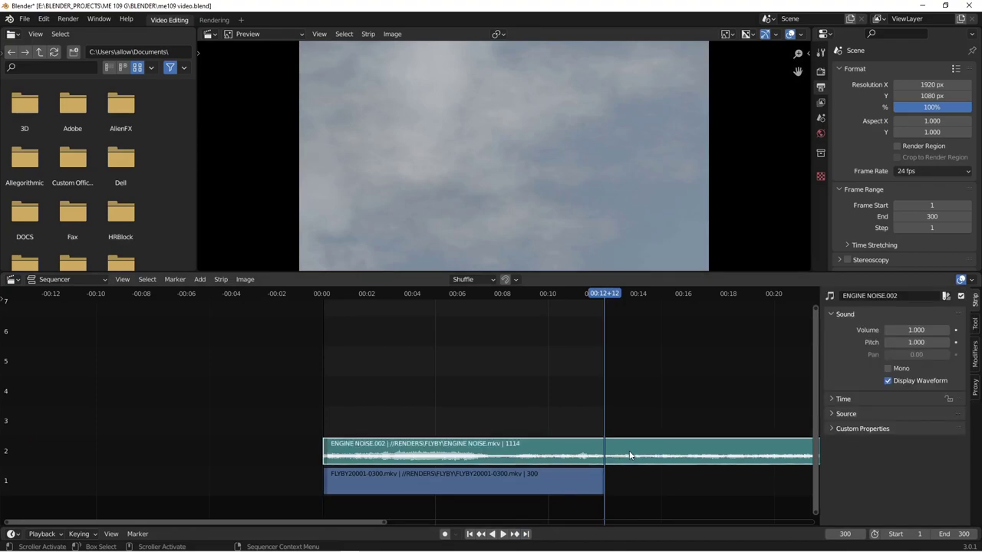
key("k")
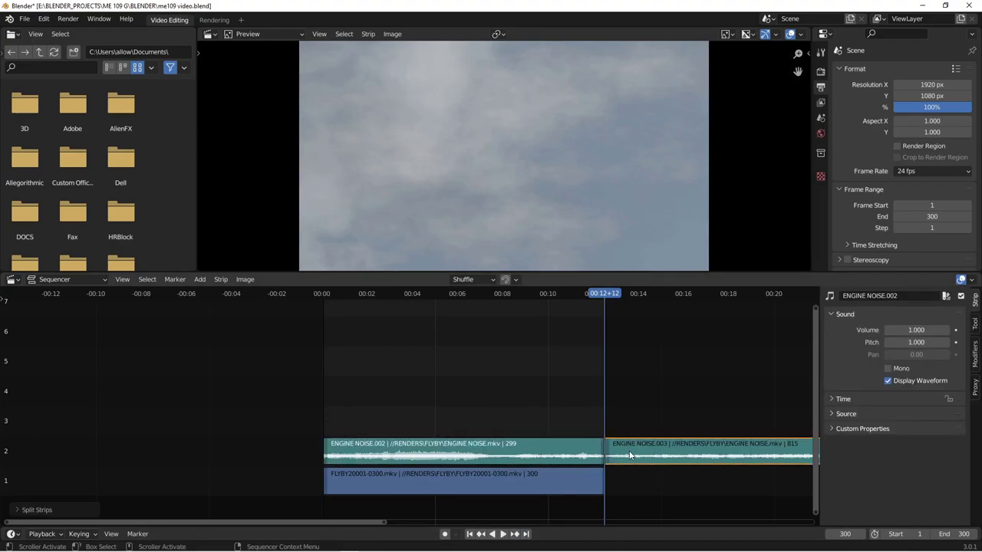
key("Delete")
Return to frame 1, set the output to me109_flyby_final in FFmpeg Video format, and render the animation.
key("shift+Left")
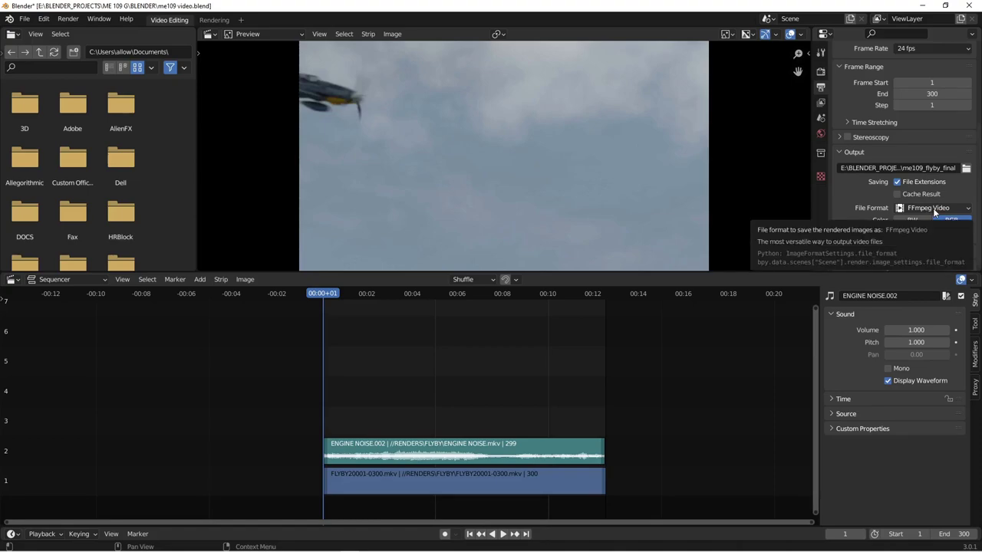
left_click(68, 19)
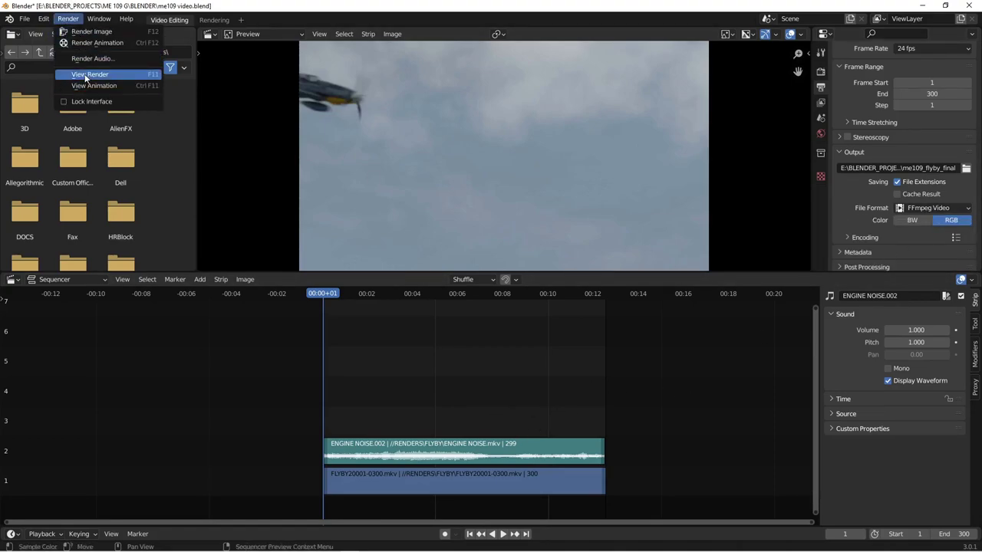
left_click(85, 42)
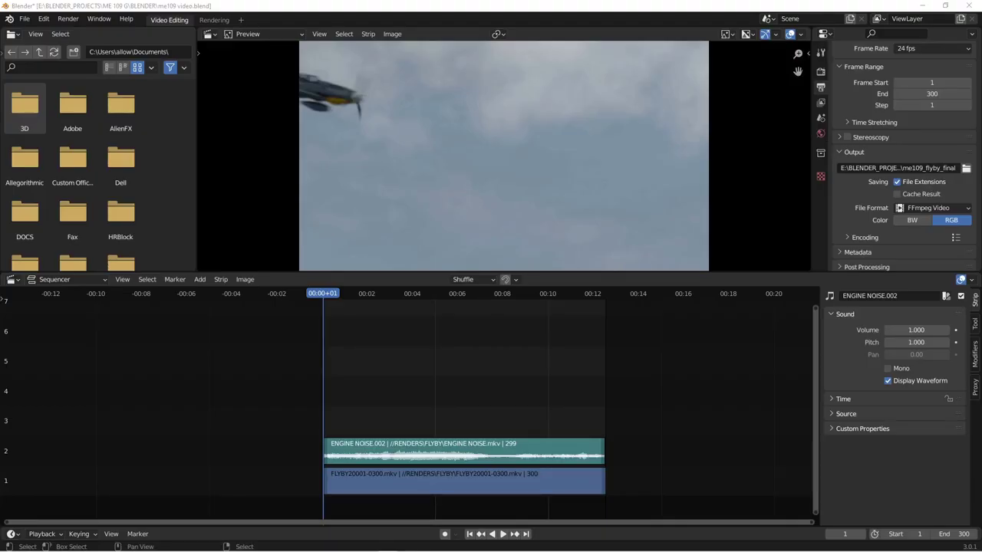
Open the rendered me109_flyby_final0001-0300 video in the video player and play it.
left_click_drag(1, 96, 541, 0)
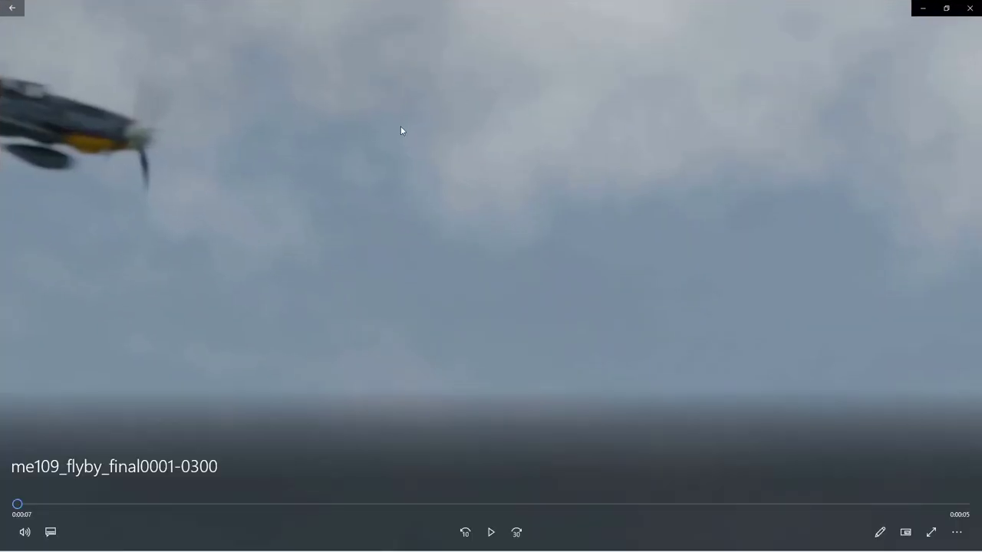
left_click(491, 533)
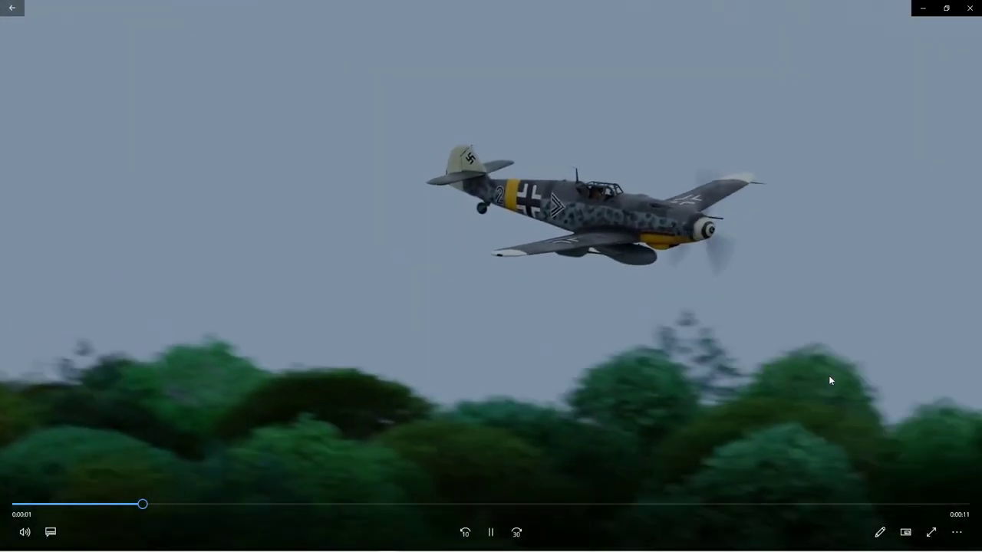